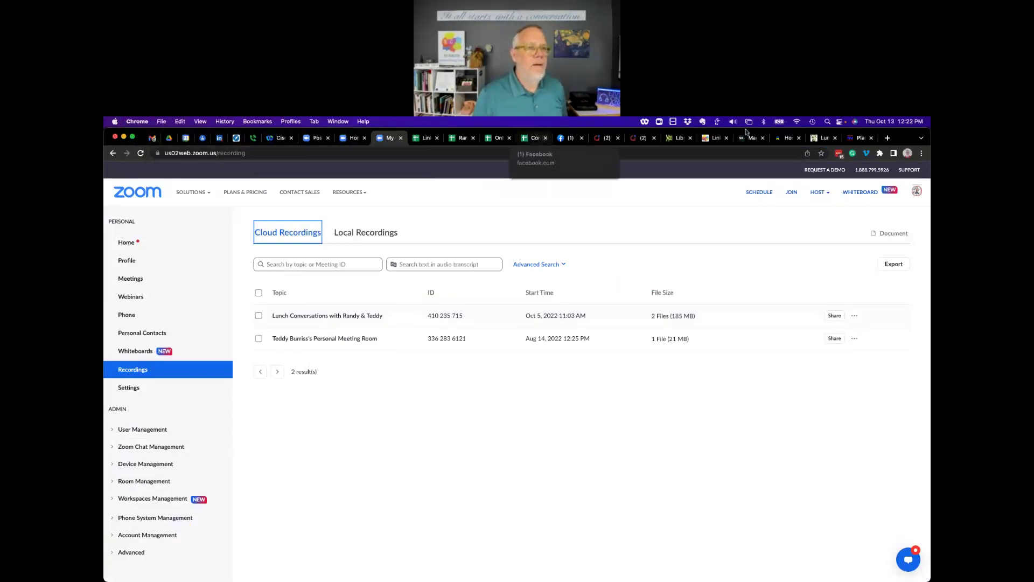
Close the notifications, Restream, Plan, Webex, Home and Zoom recordings tabs, then return to Gmail.
left_click(654, 138)
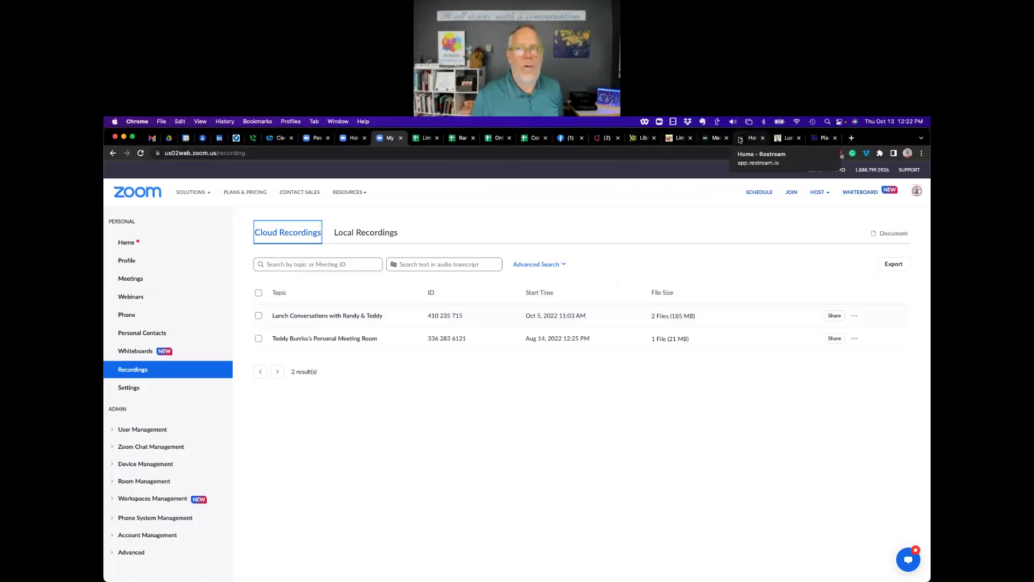
left_click(763, 138)
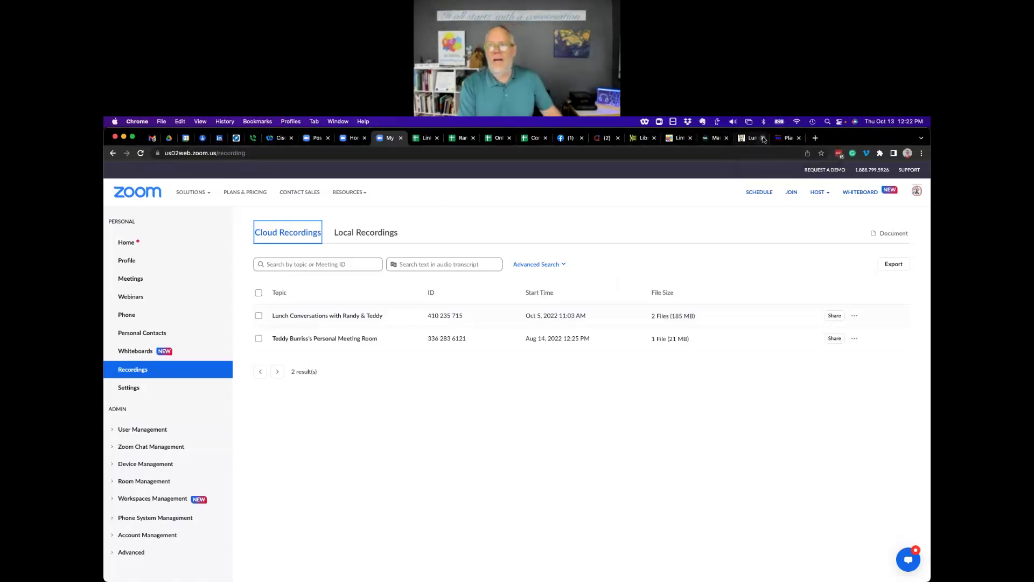
left_click(799, 138)
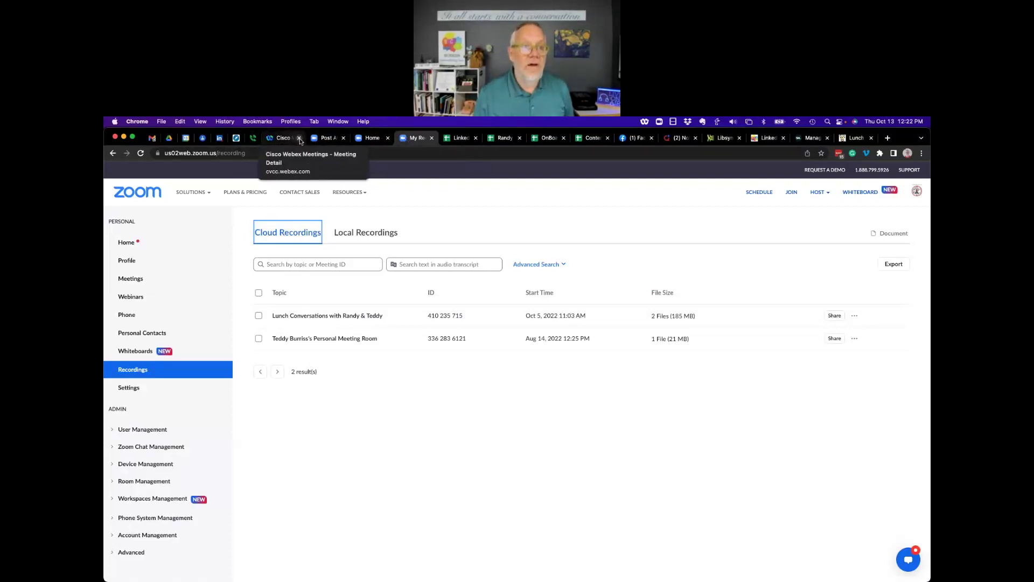
left_click(300, 140)
left_click(300, 139)
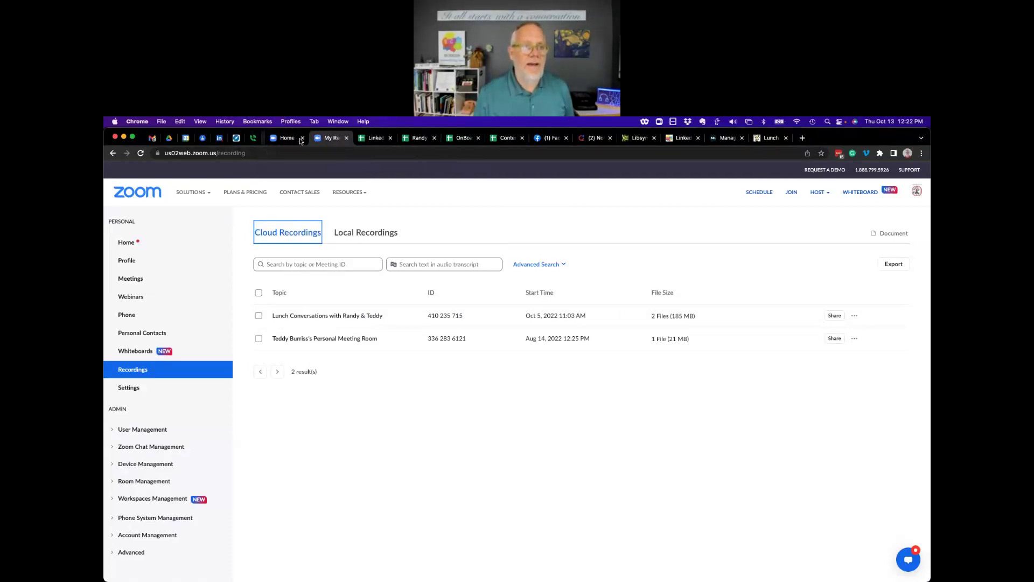
left_click(299, 139)
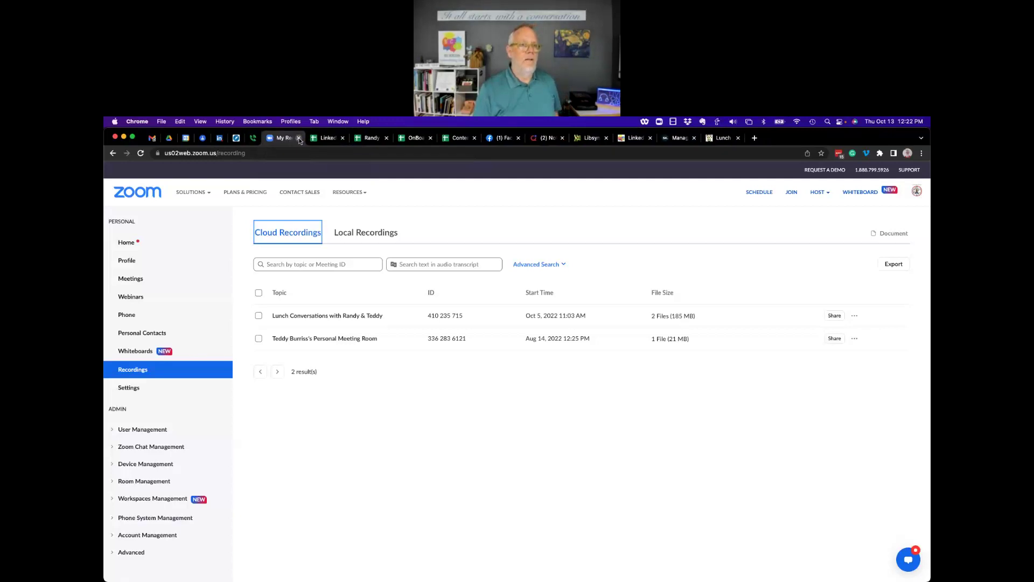
left_click(300, 139)
left_click(151, 138)
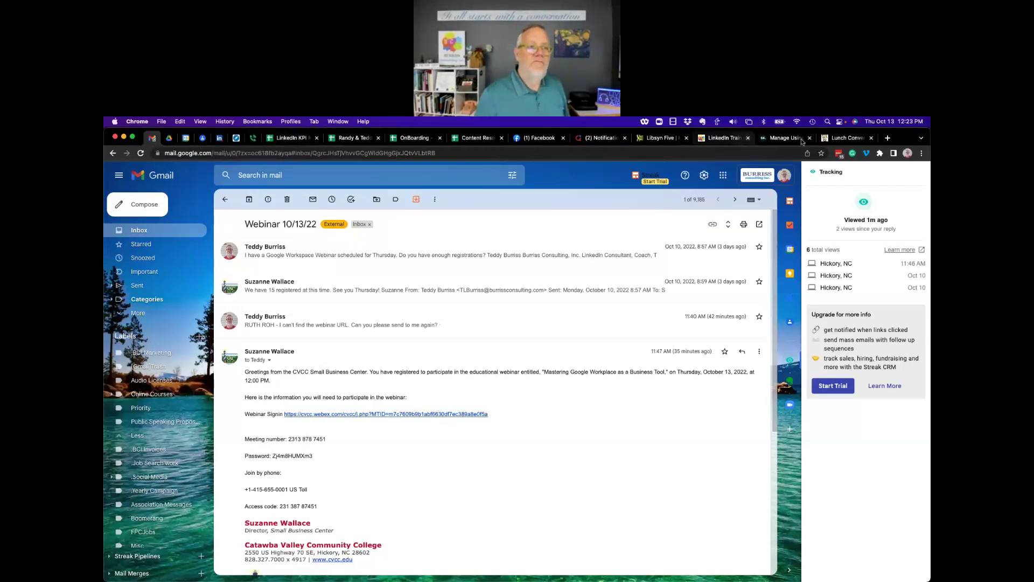
Check which Chrome profile is active and list the browser's other profiles.
left_click(907, 153)
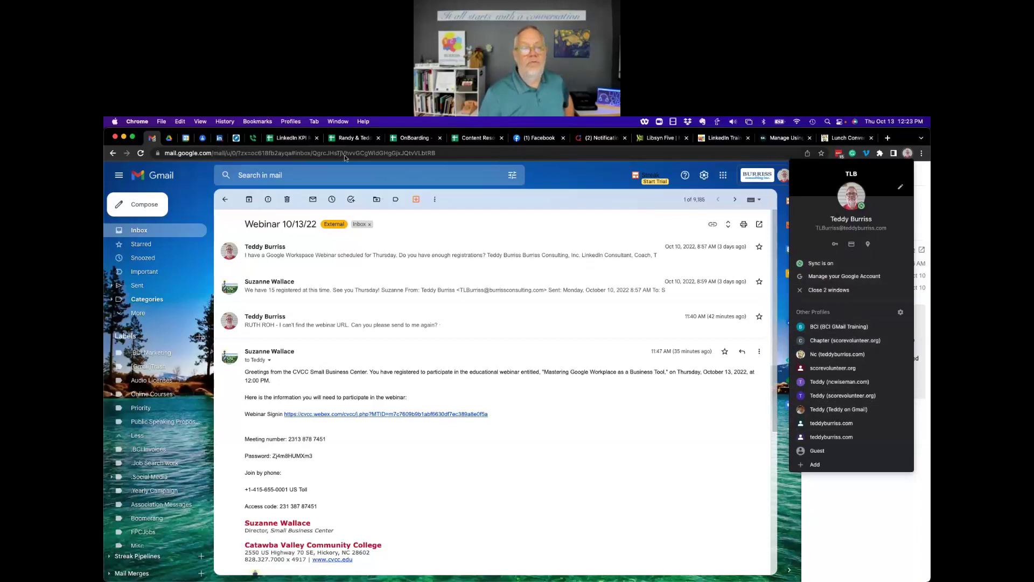
left_click(294, 122)
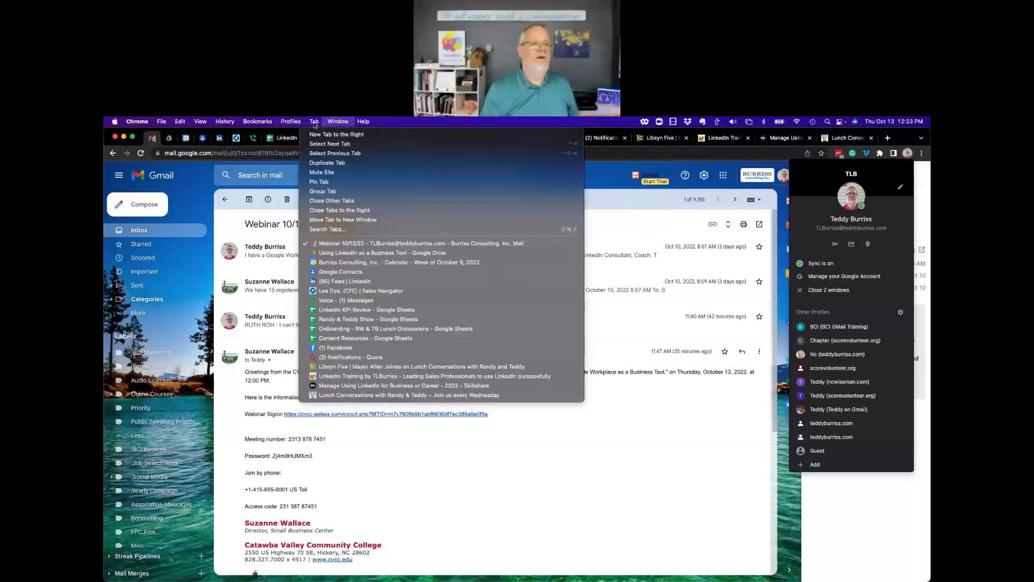
left_click(385, 123)
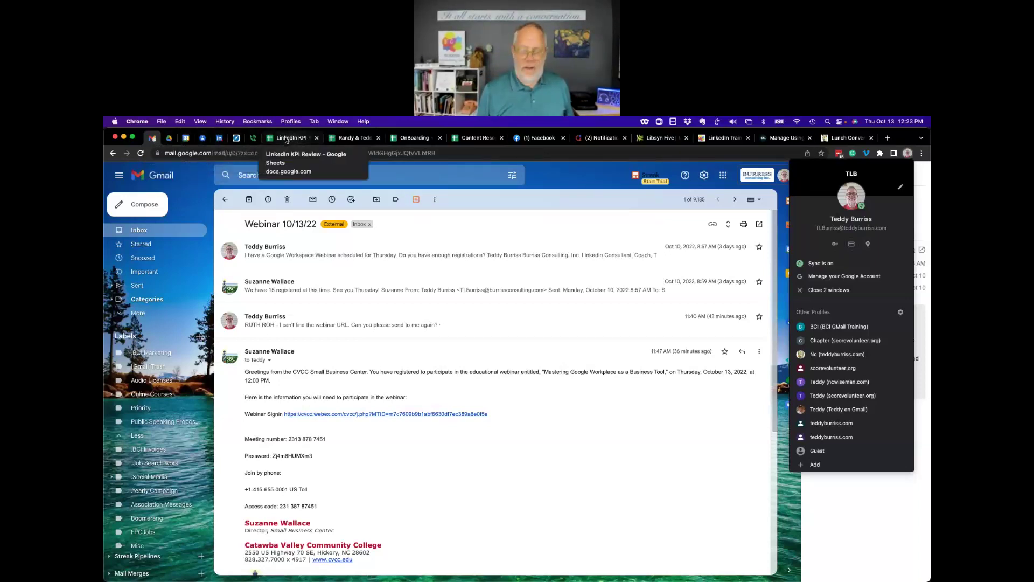
Look over the LinkedIn KPI tab's options, then switch to the CVCC Slides window.
right_click(286, 139)
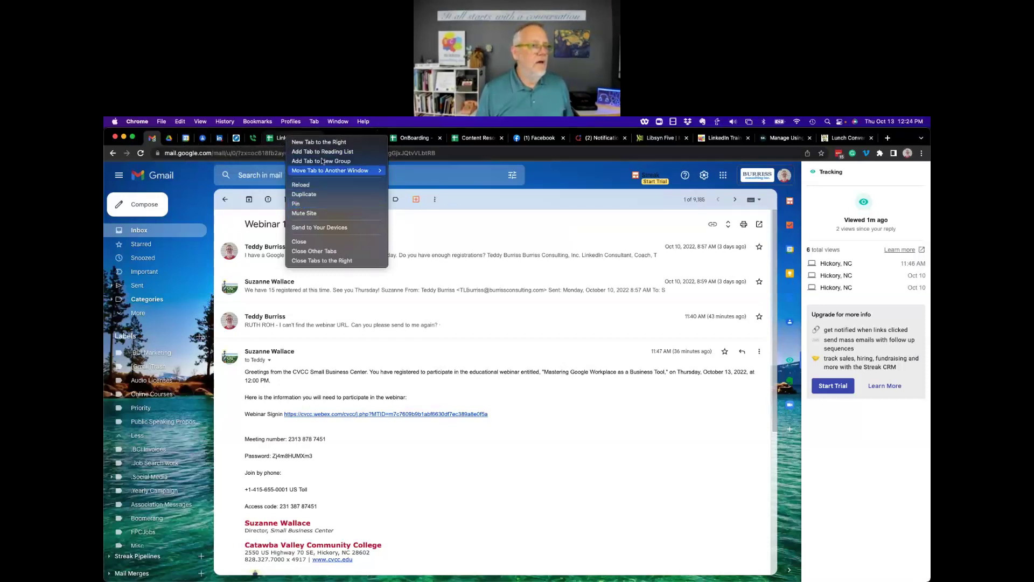
left_click(547, 173)
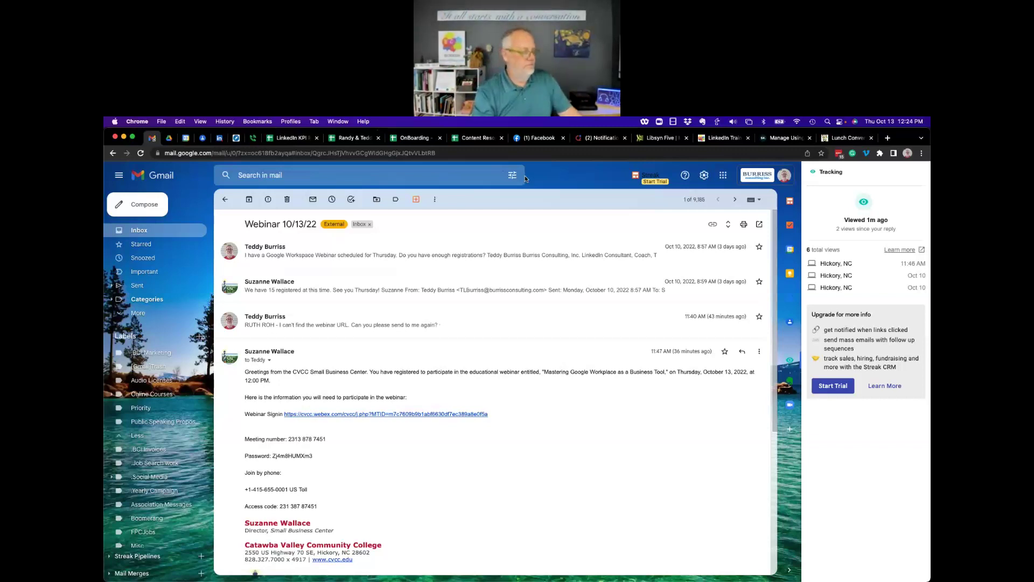
right_click(287, 140)
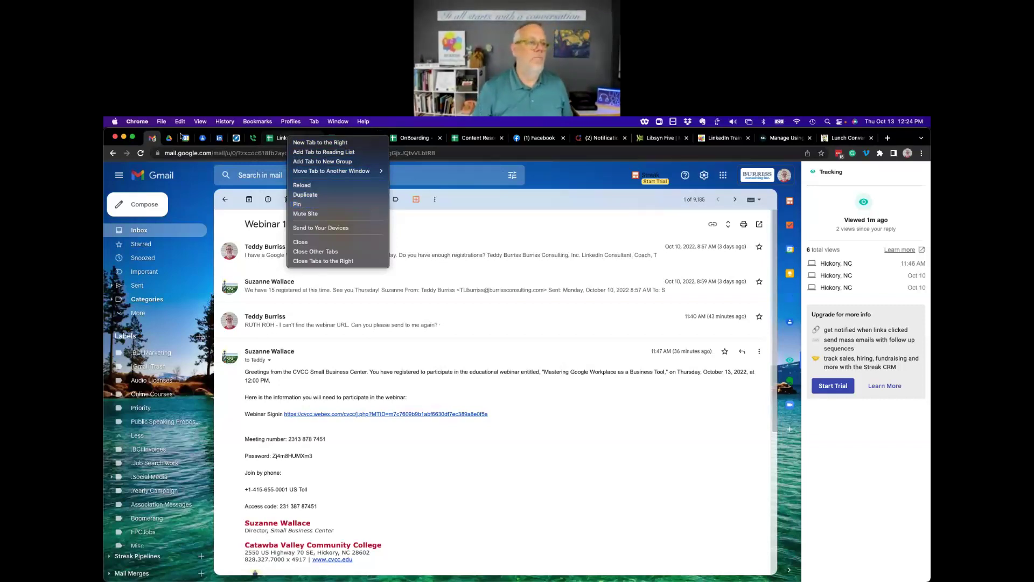
key("Escape")
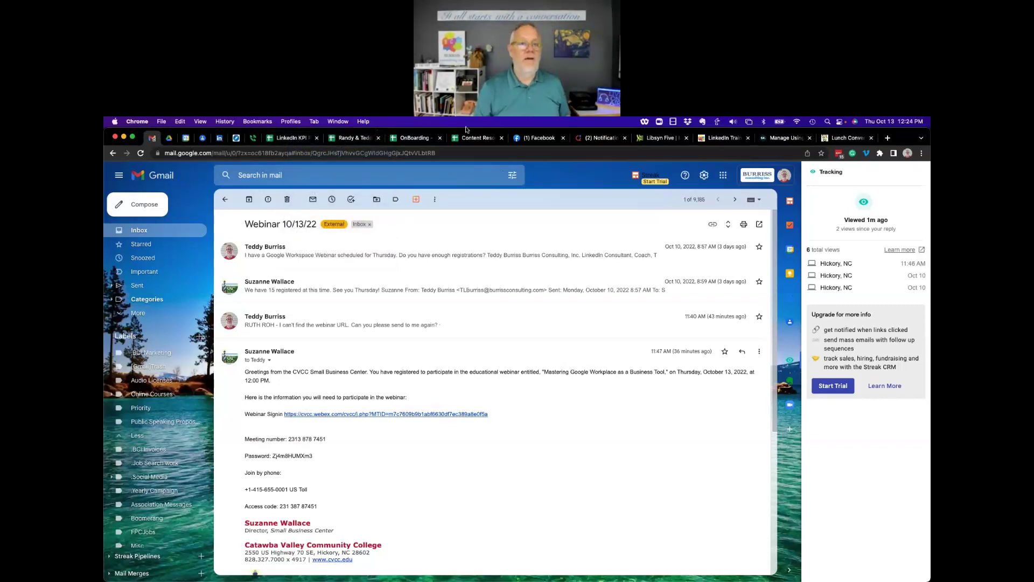
left_click(340, 121)
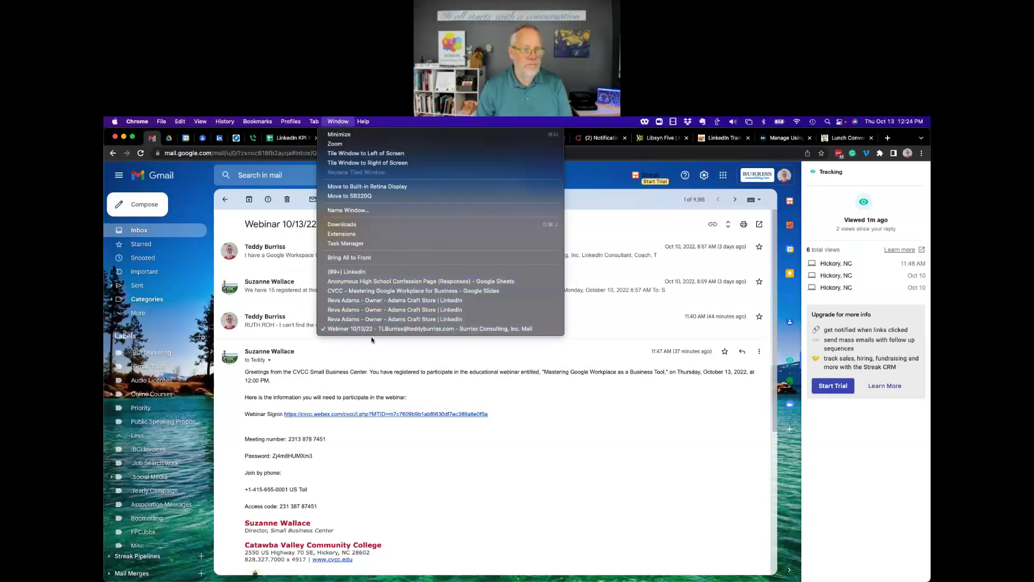
left_click(380, 290)
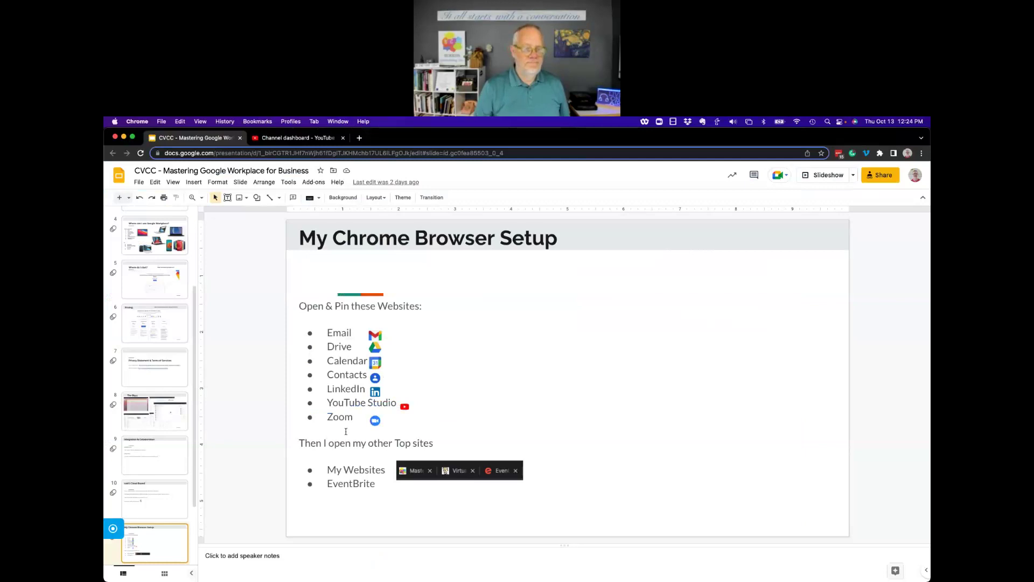
Present from the Chrome setup slide to 'Let's Go into Google Workplace', then exit the slideshow.
left_click(825, 176)
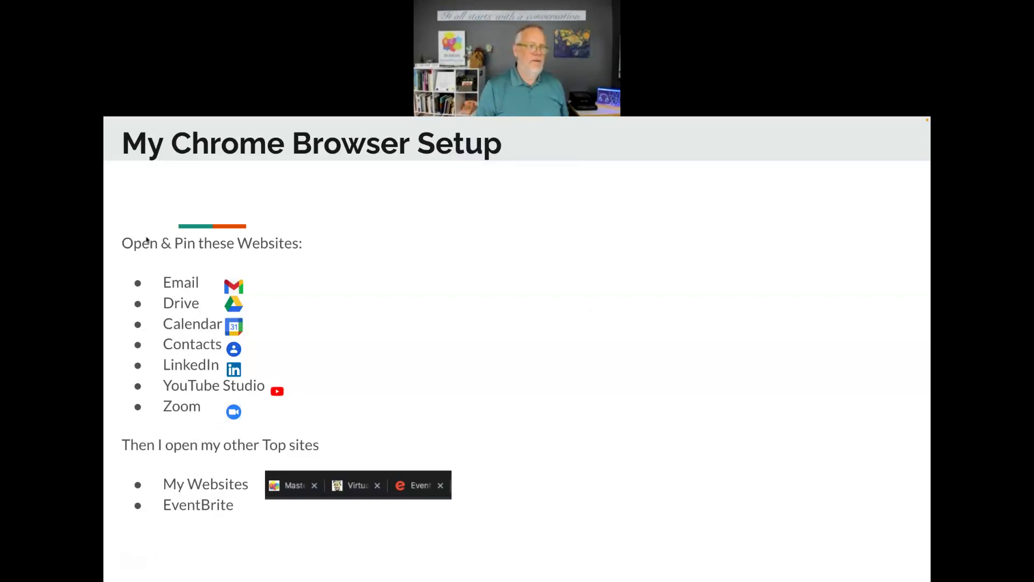
key("Right")
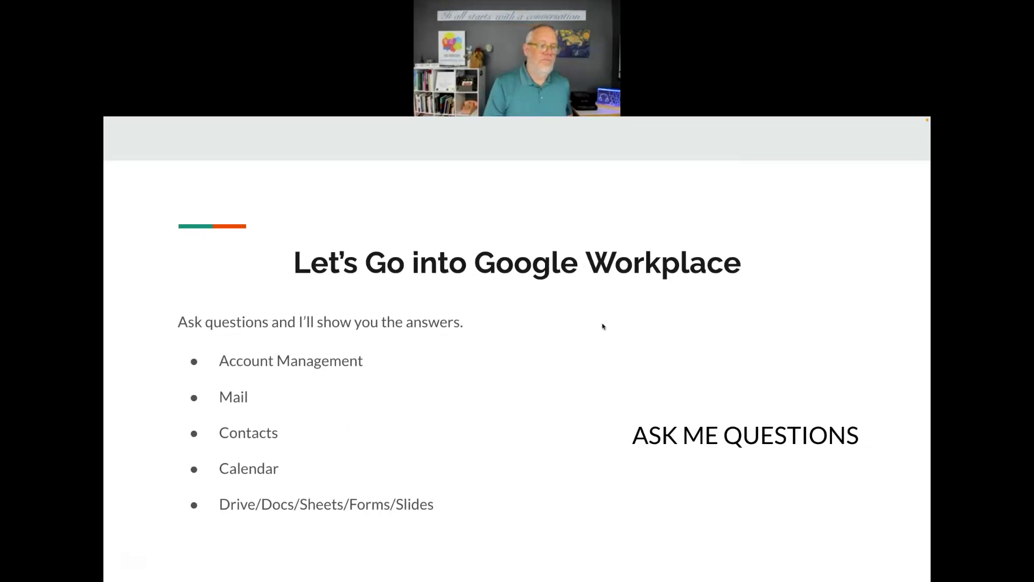
key("Left")
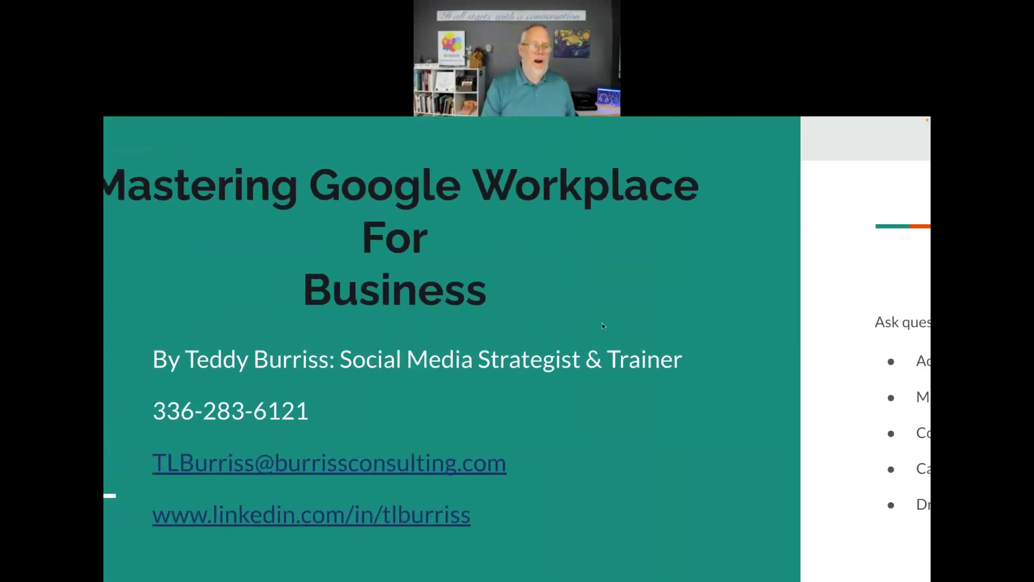
key("Right")
key("Escape")
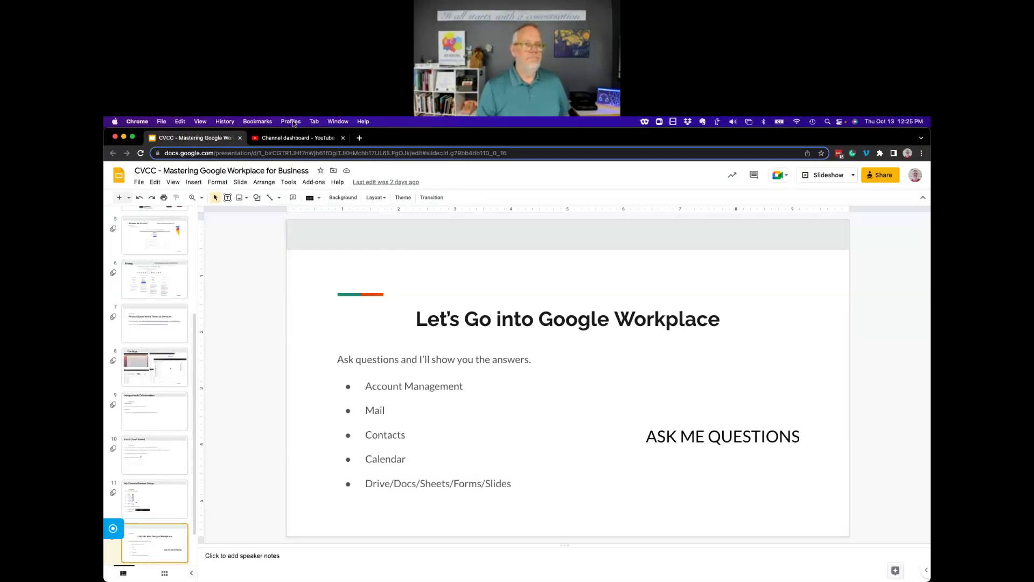
left_click(292, 122)
Open the BCI GMail Training profile's Gmail inbox and check its signed-in account and profile.
left_click(310, 135)
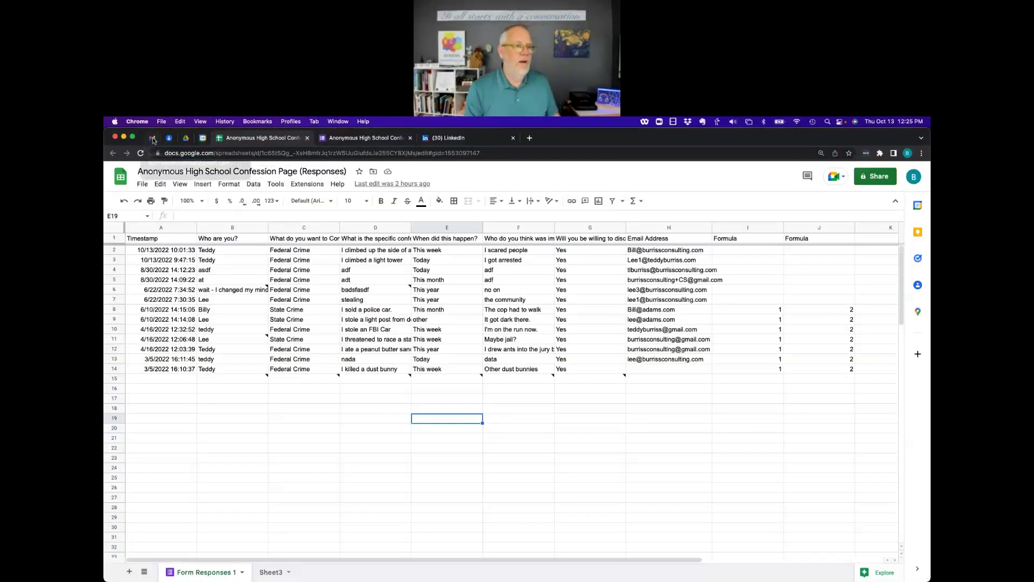
left_click(153, 139)
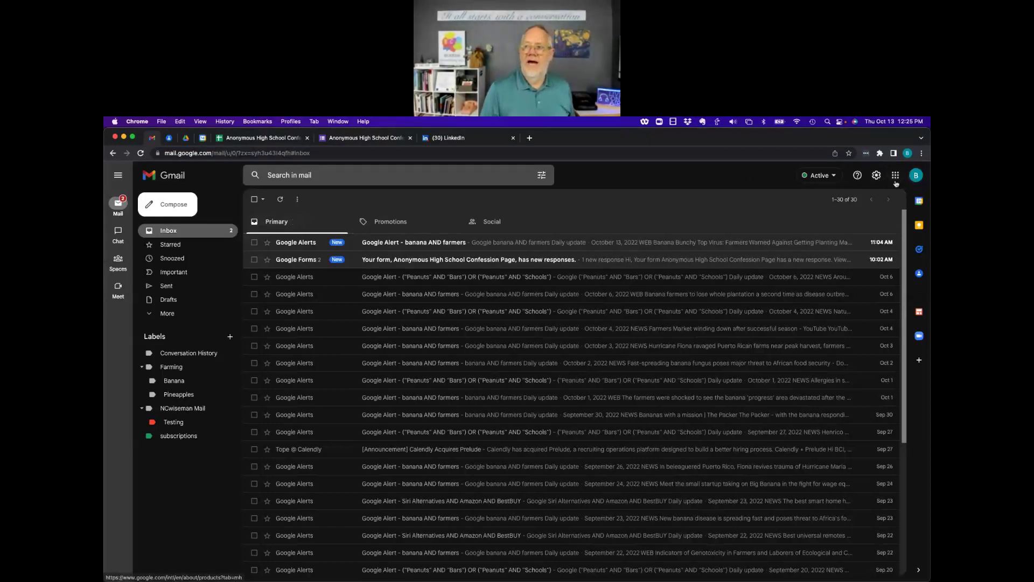
left_click(915, 178)
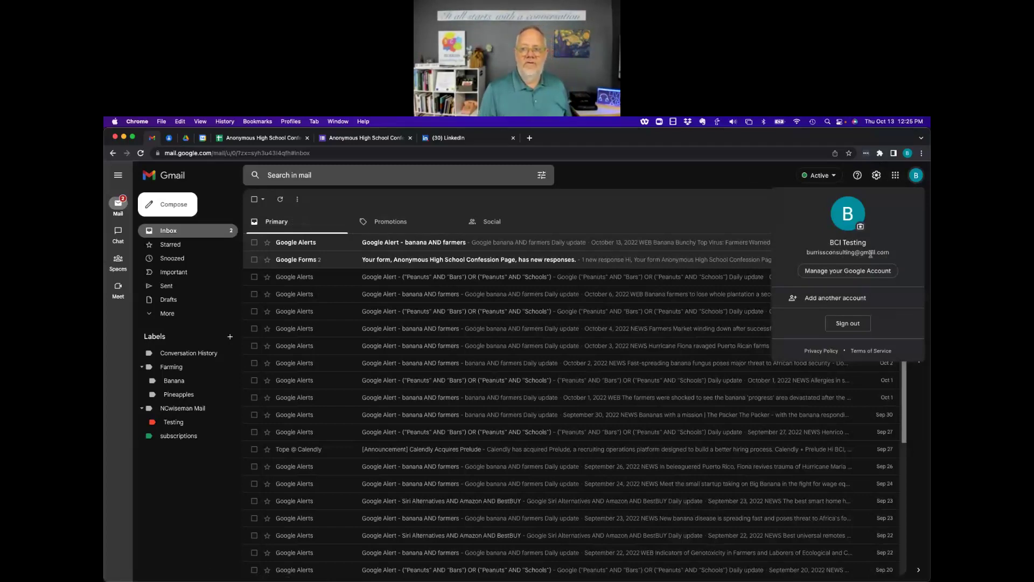
left_click(739, 181)
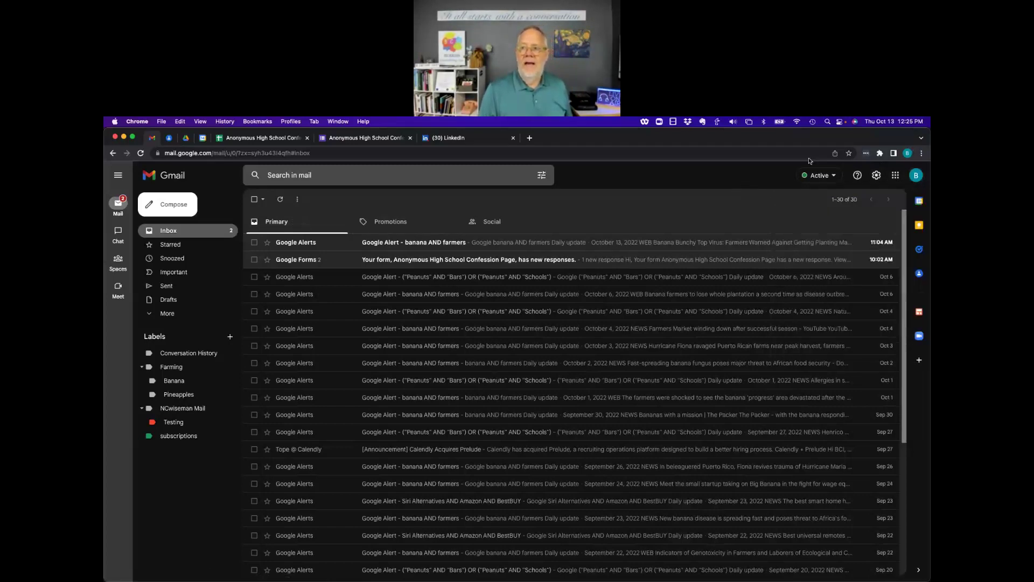
left_click(907, 154)
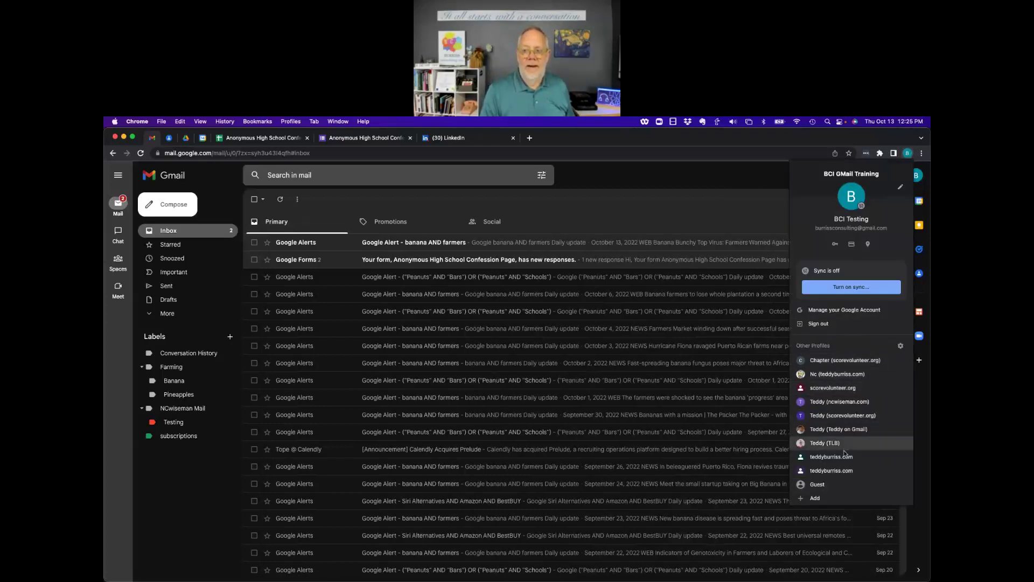
left_click(709, 222)
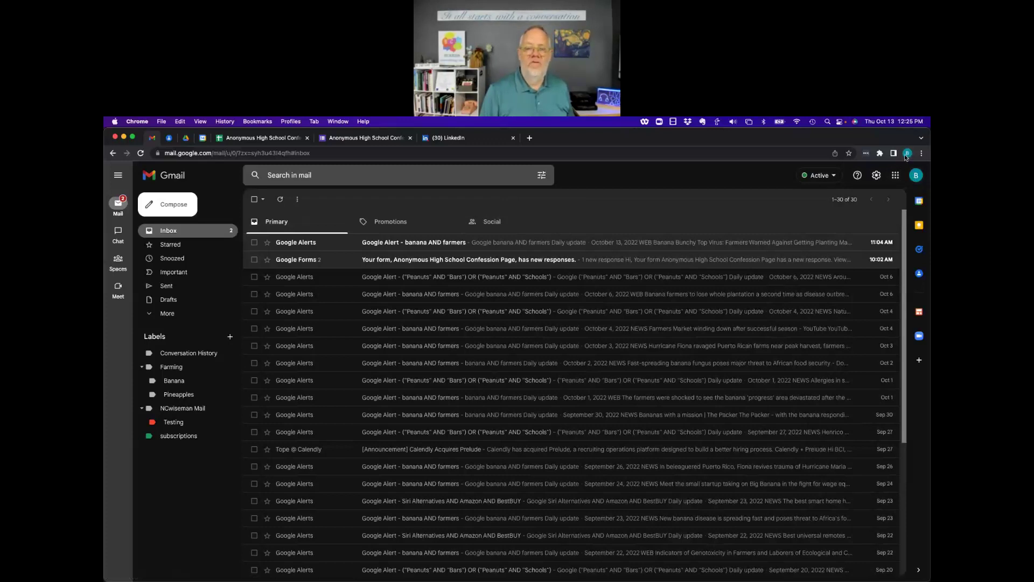
left_click(906, 154)
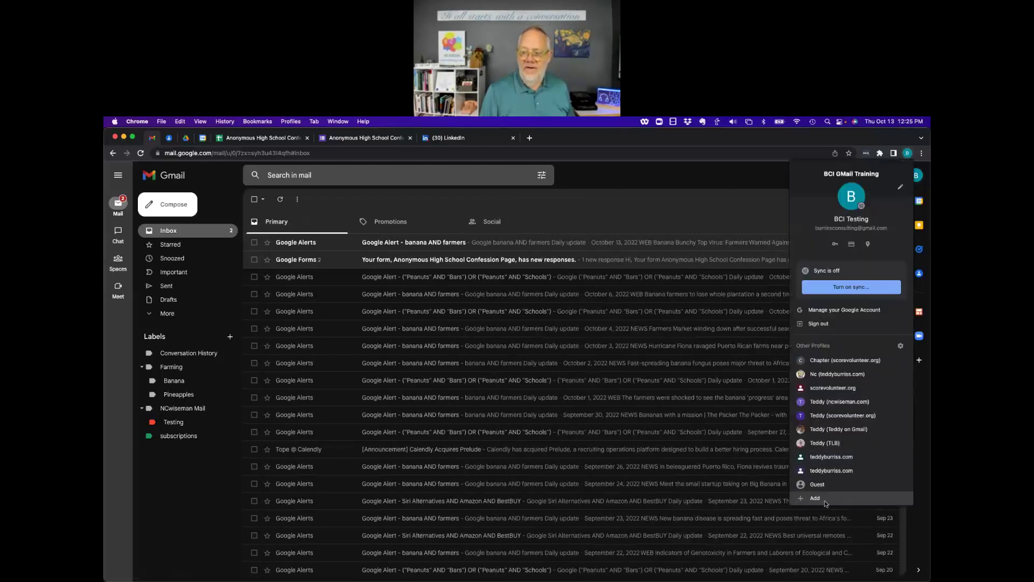
left_click(683, 214)
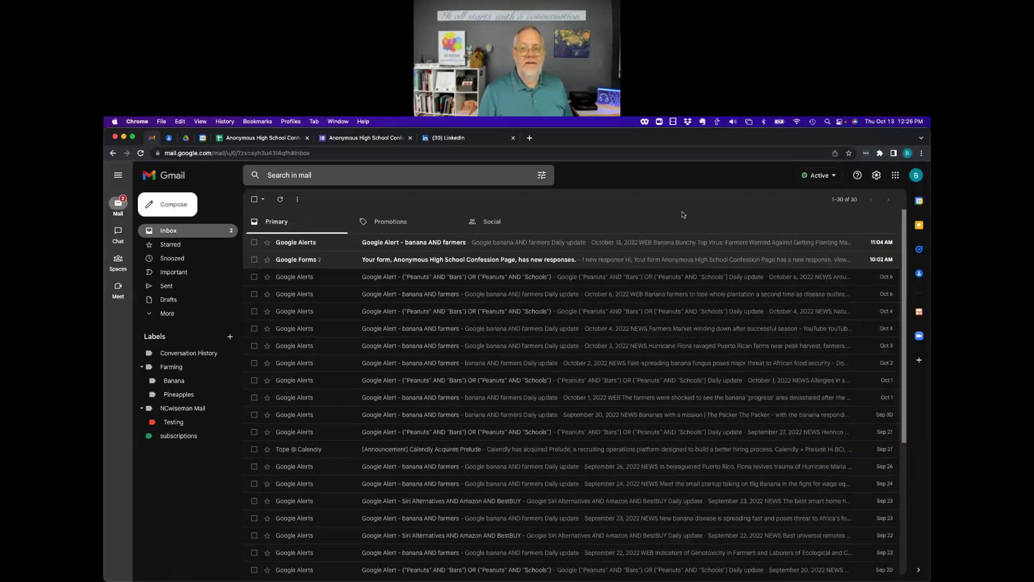
left_click(291, 122)
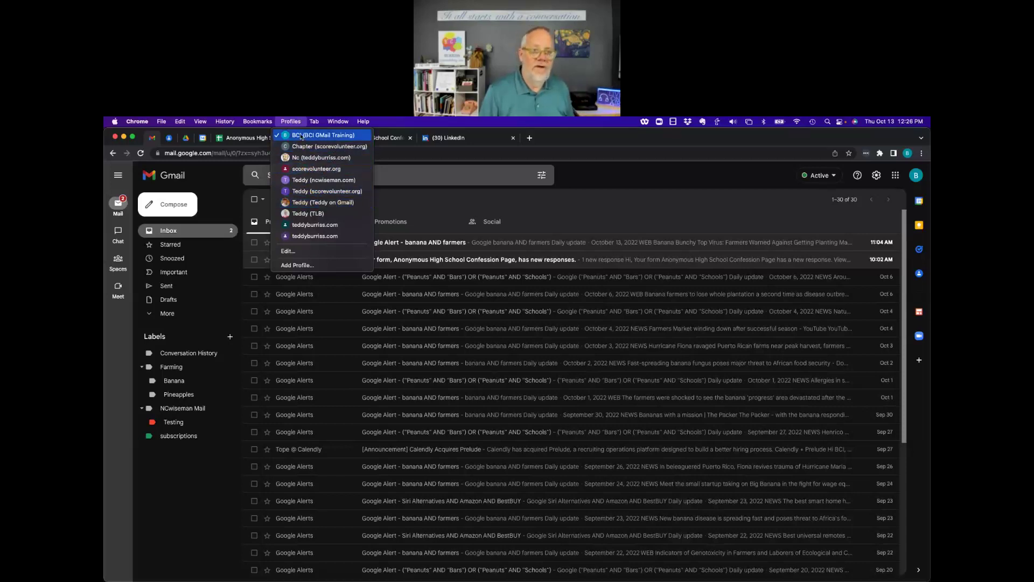
left_click(588, 177)
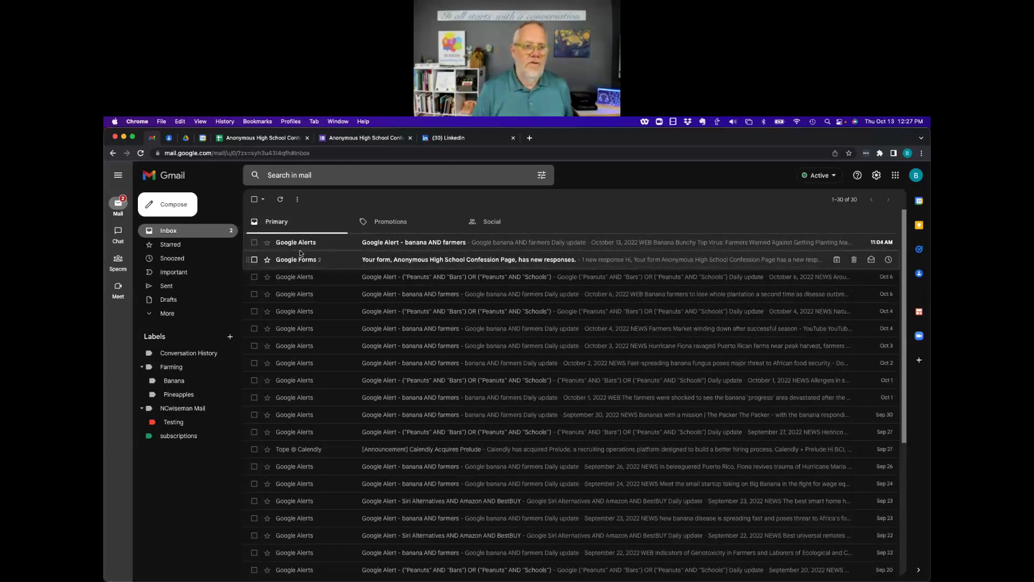
Start a new email, look at the schedule-send options, and expand the draft to full screen.
left_click(182, 209)
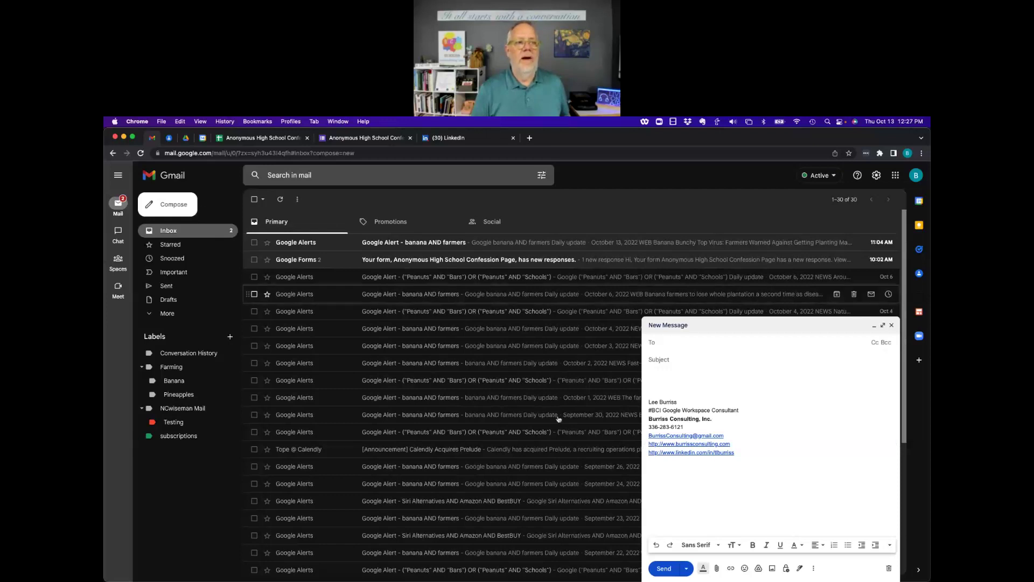
left_click(687, 569)
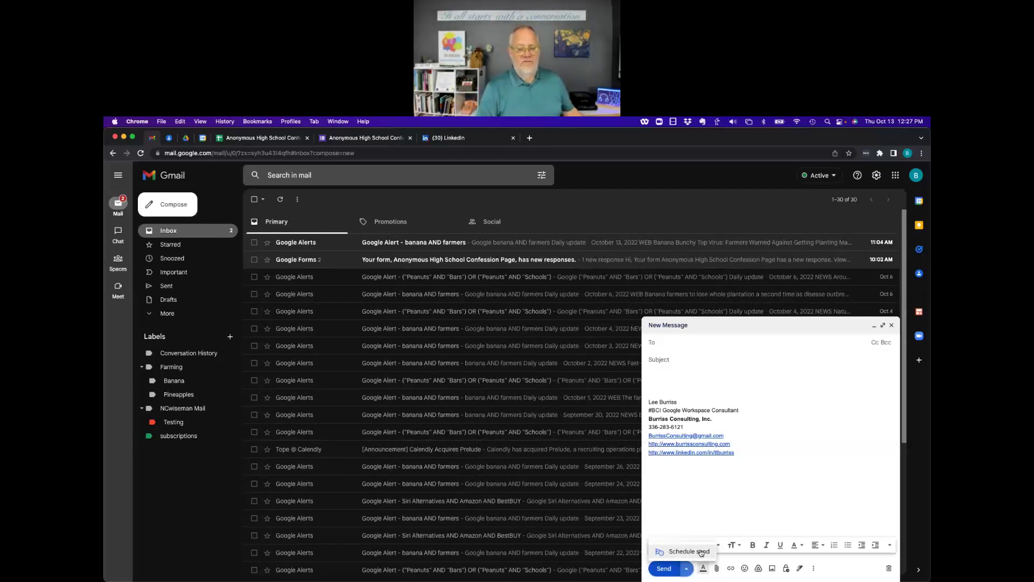
left_click(825, 477)
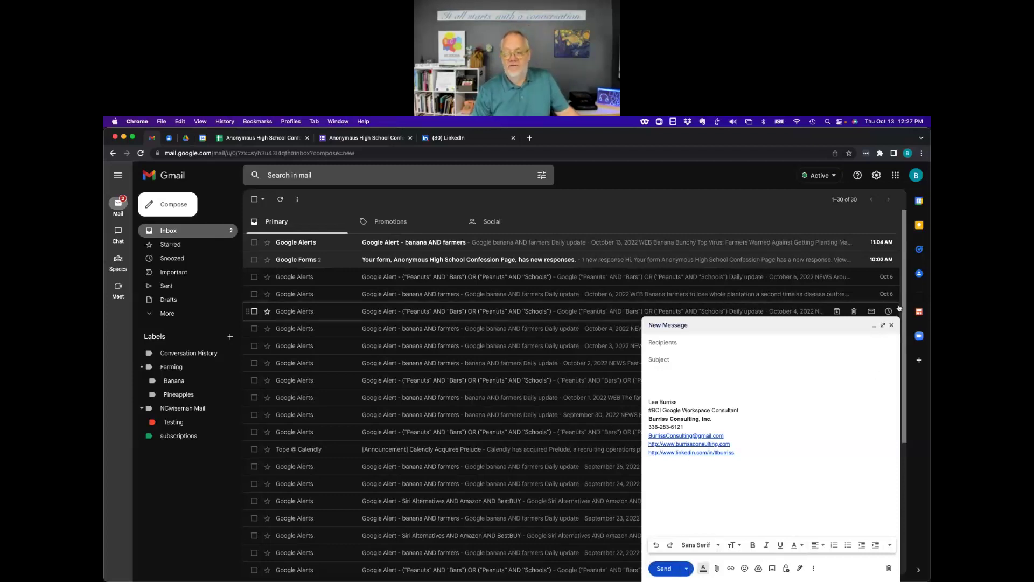
left_click(875, 325)
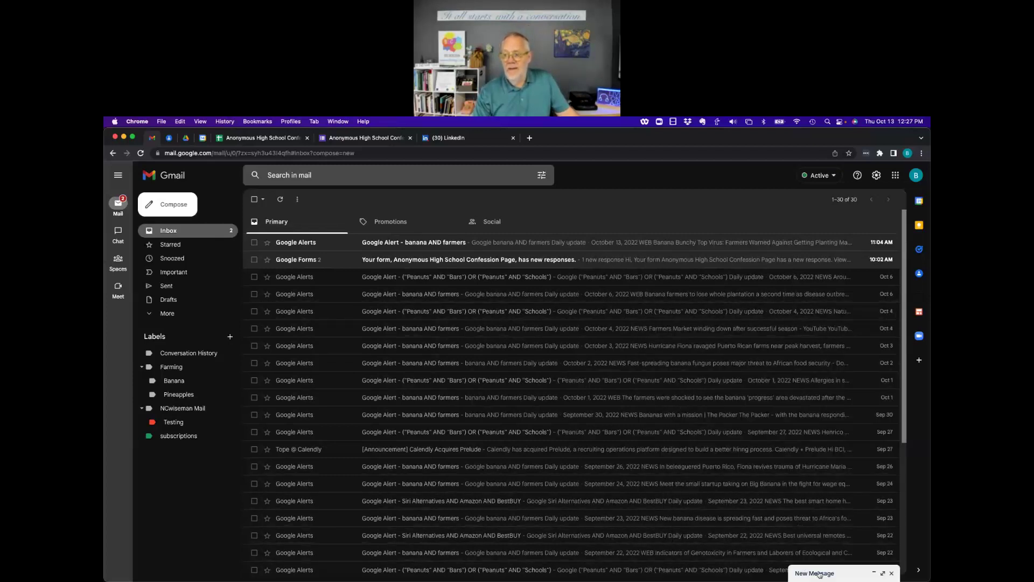
left_click(819, 573)
left_click(883, 326)
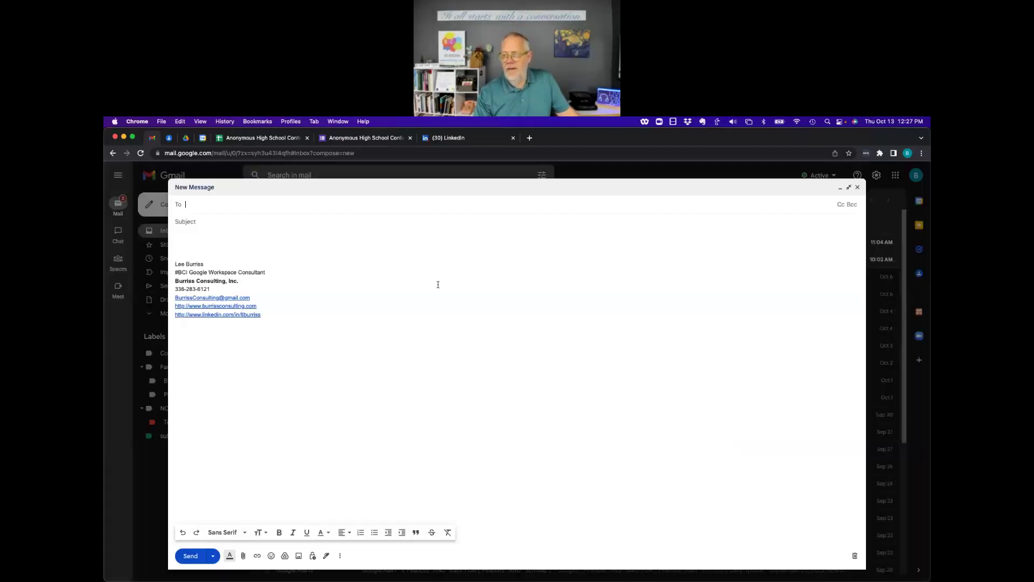
left_click(212, 556)
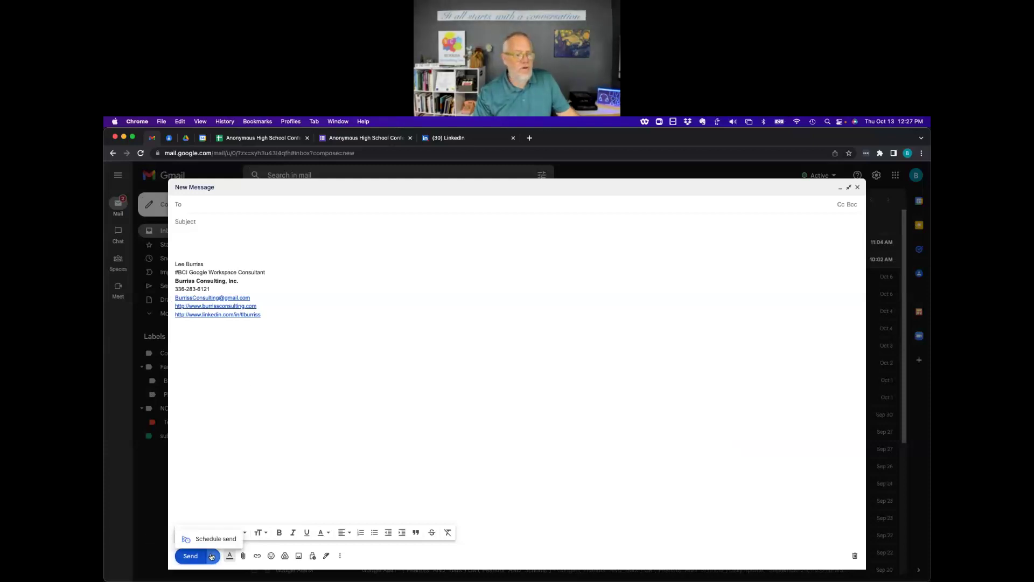
left_click(258, 507)
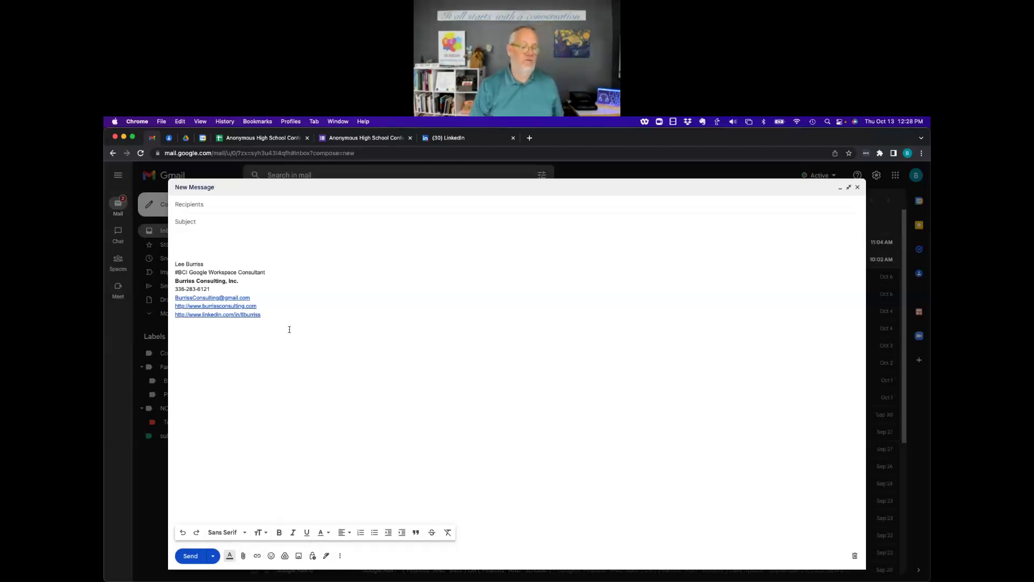
Insert the crash-test dummy car photo into the message body.
left_click(299, 555)
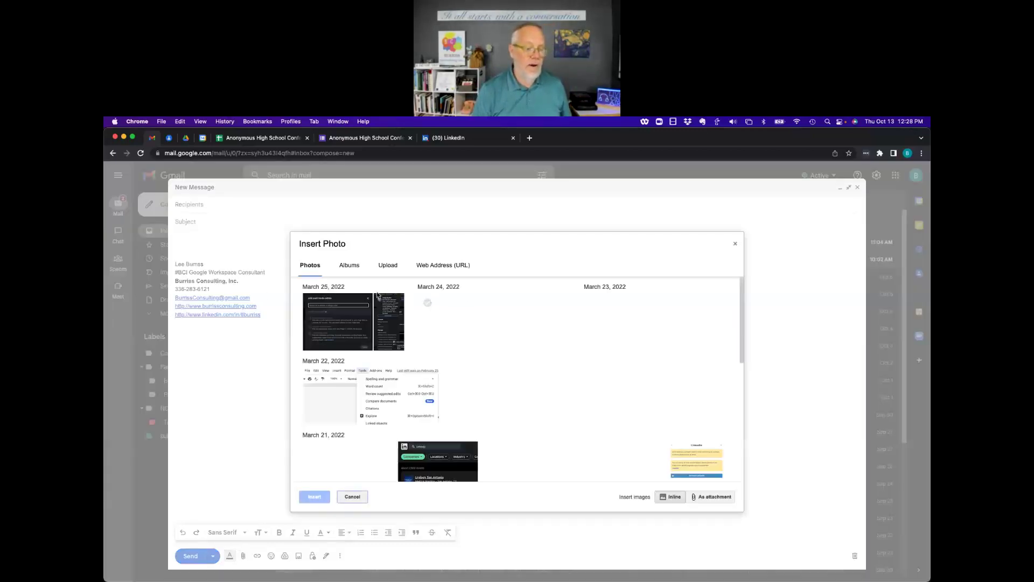
left_click(385, 414)
scroll(385, 414, "down", 1)
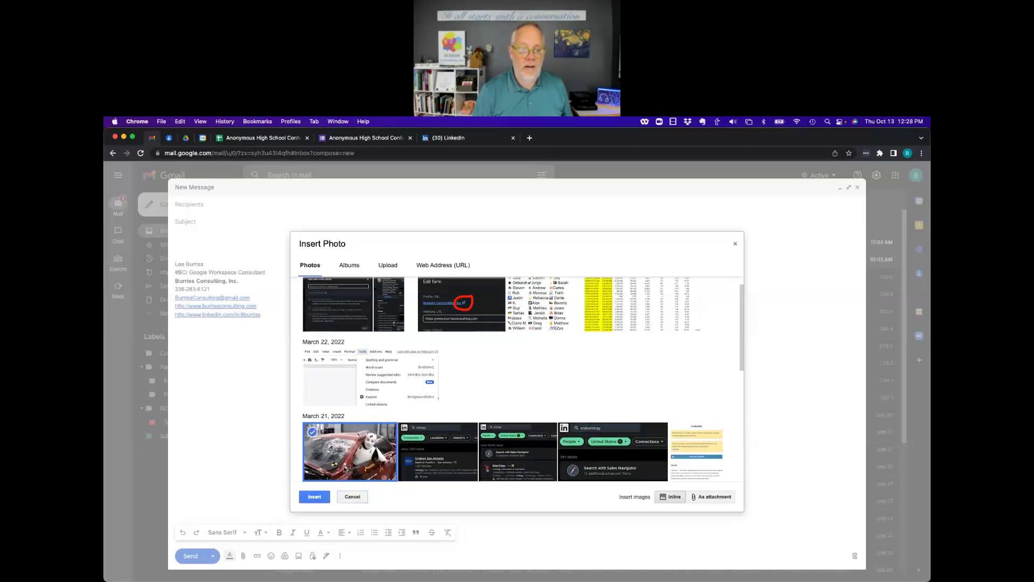
left_click(314, 496)
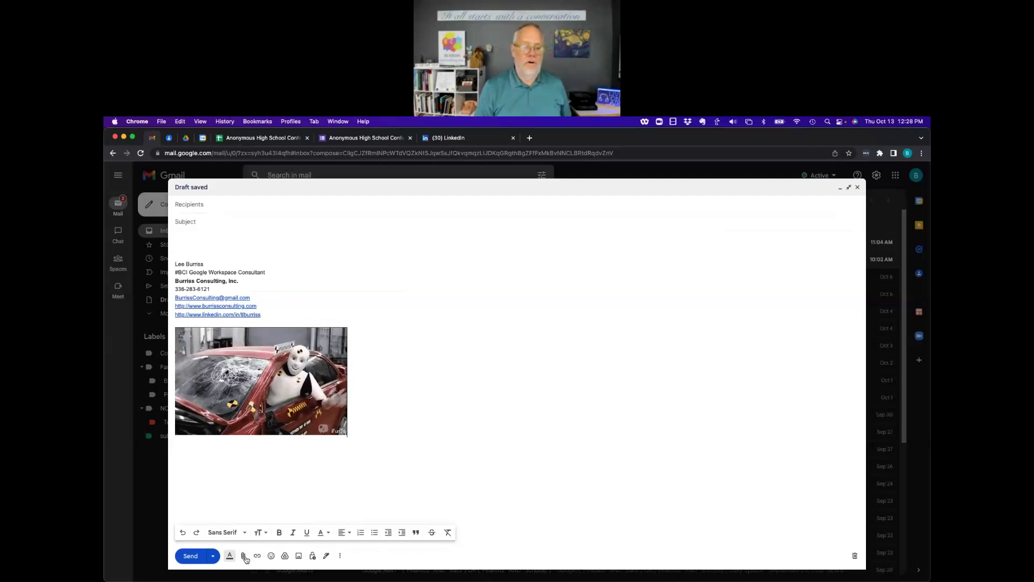
Delete the photo draft with the trash-can icon, returning to the Primary inbox.
left_click(856, 556)
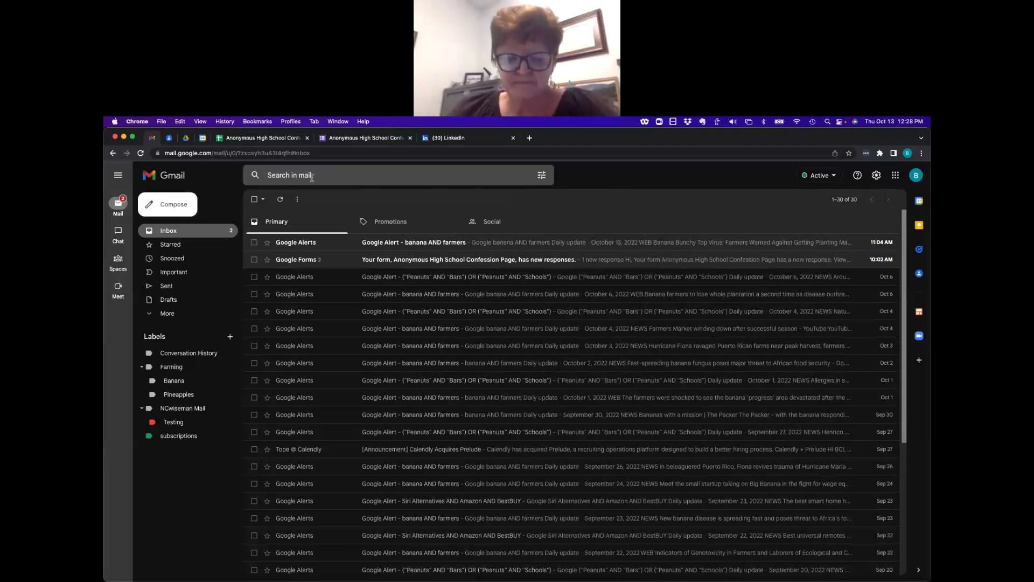
Search mail for 'bananas', then clear the search box while the 14 results stay listed.
left_click(385, 174)
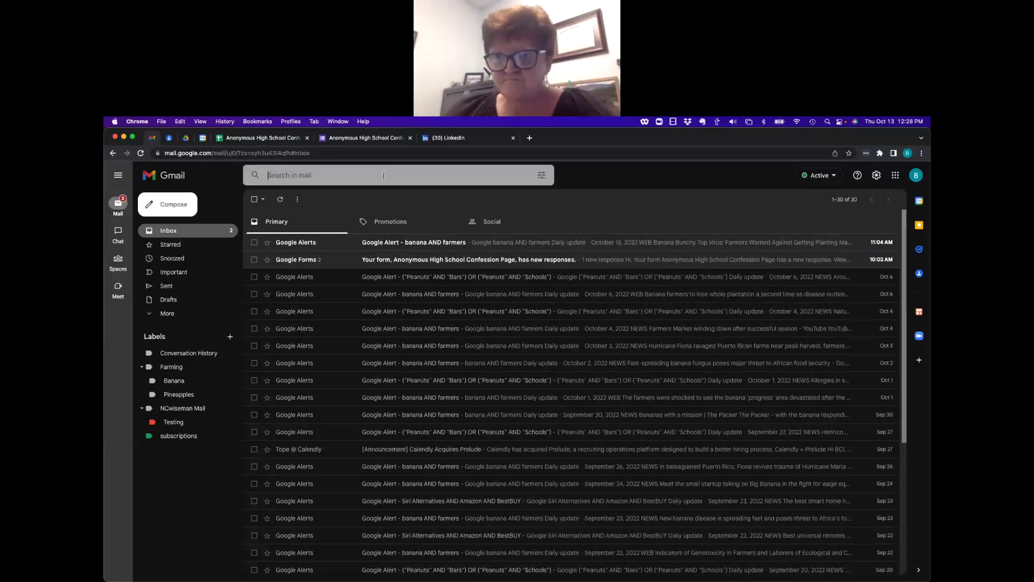
type("bananas")
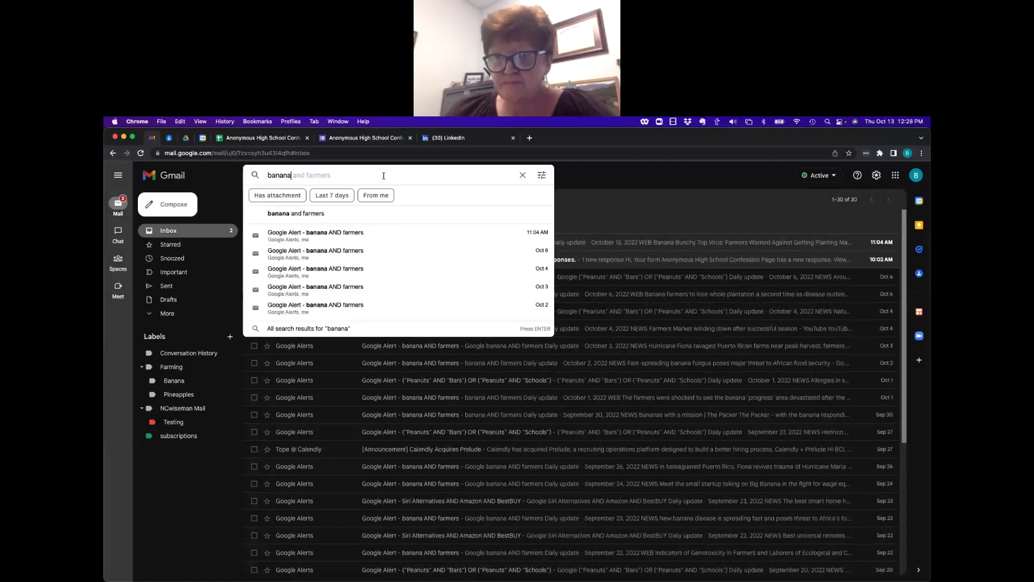
key("Return")
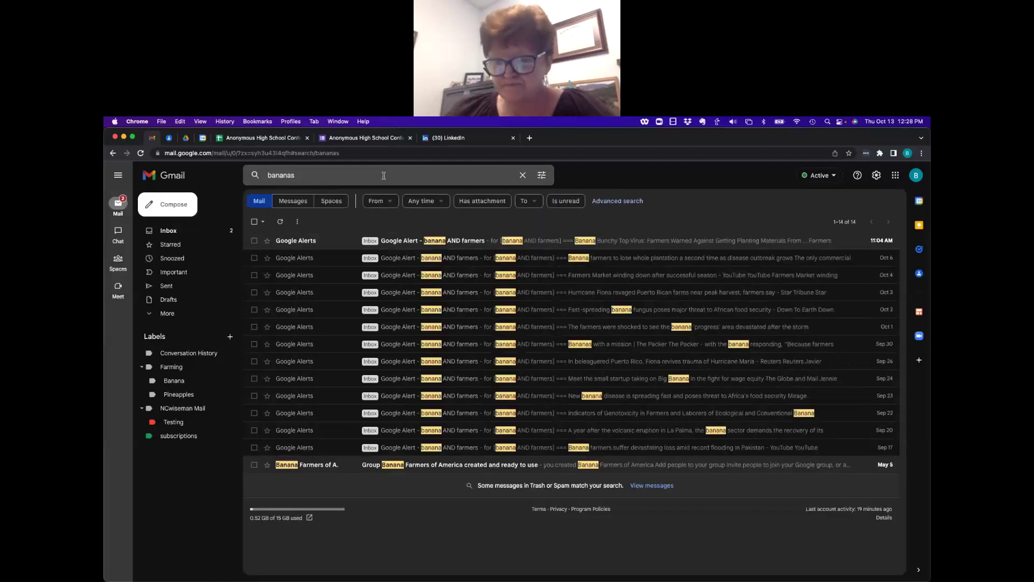
left_click(287, 175)
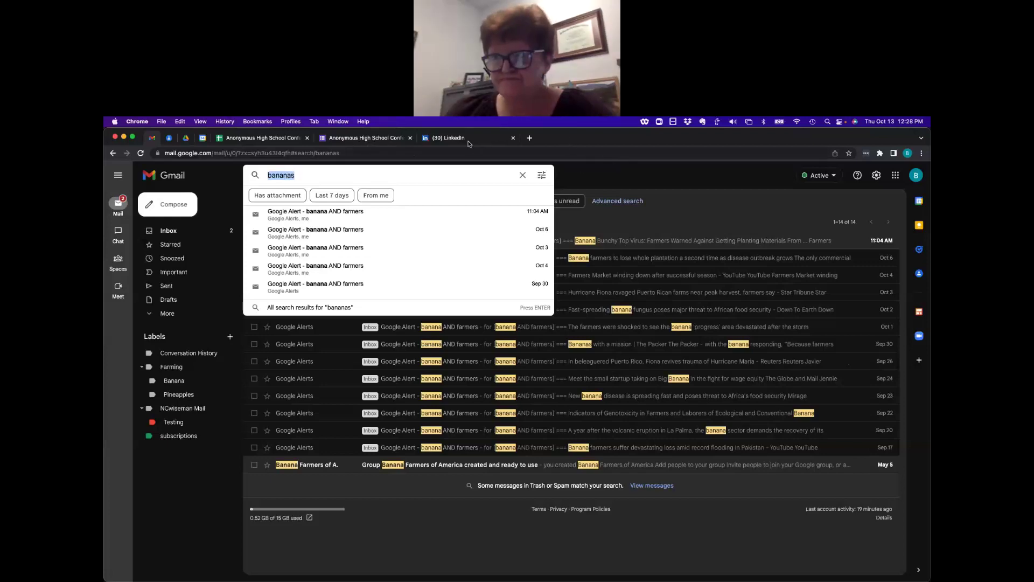
left_click(704, 183)
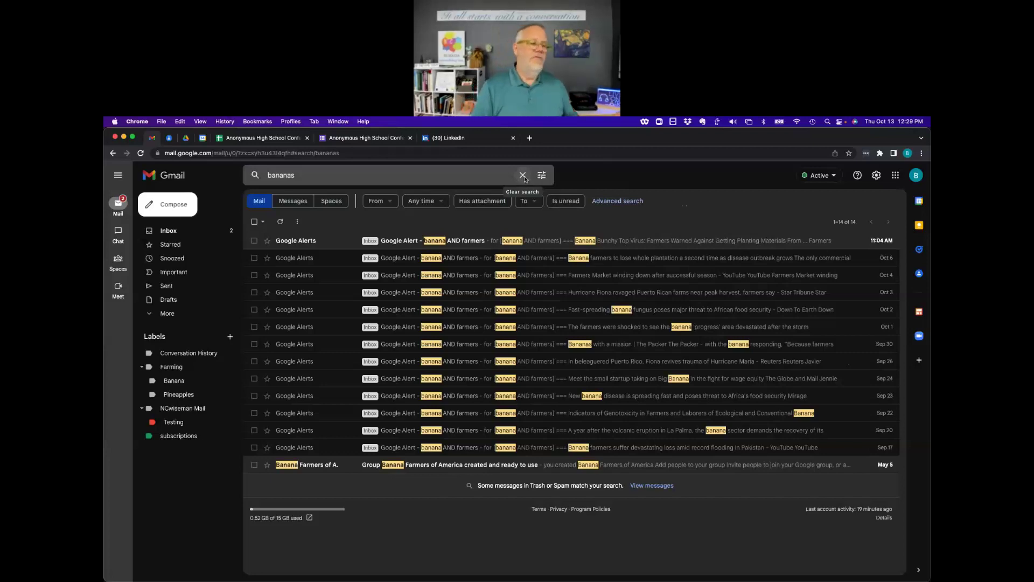
left_click(522, 176)
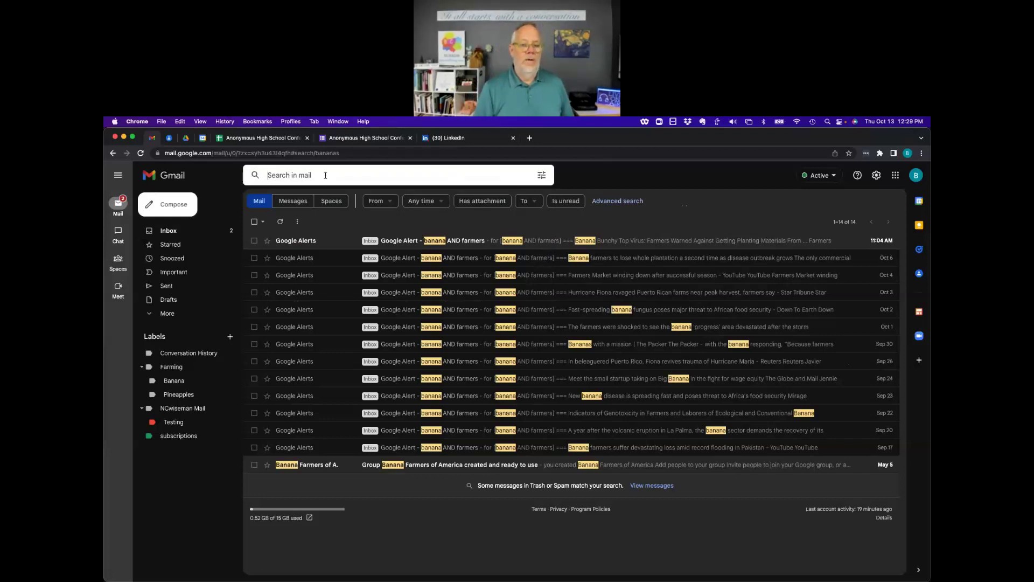
Search for 'puerto rico' to list its 3 banana-related Google Alerts.
type("puerto")
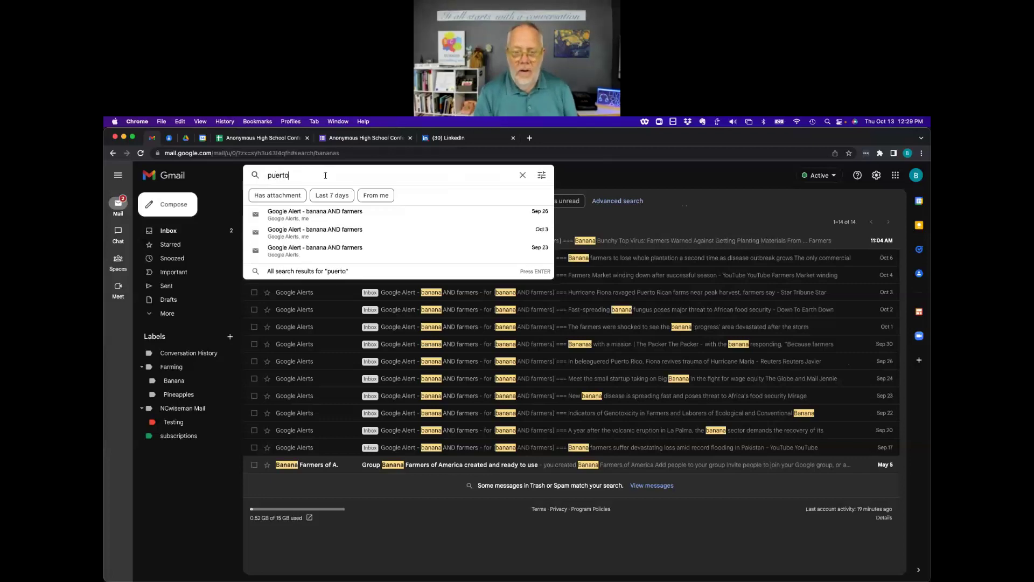
type(" rico")
key("Return")
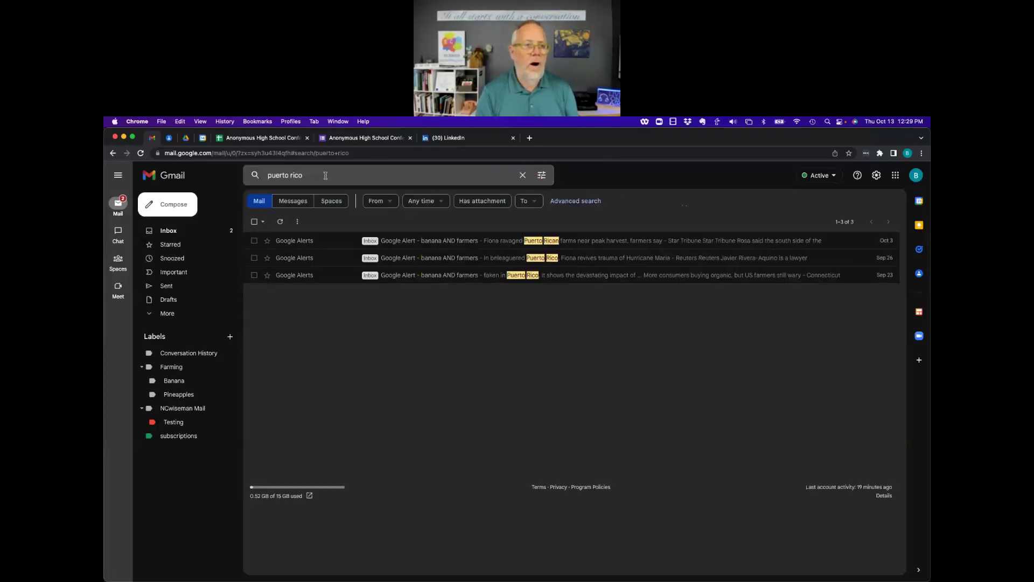
left_click(659, 202)
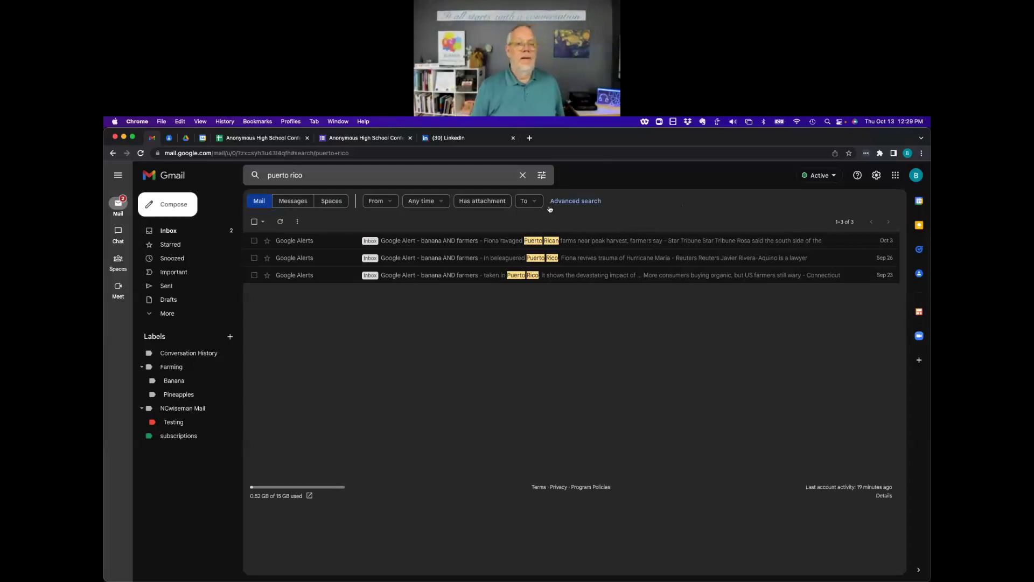
Turn the 'puerto rico' search into a new filter showing its action options.
left_click(541, 175)
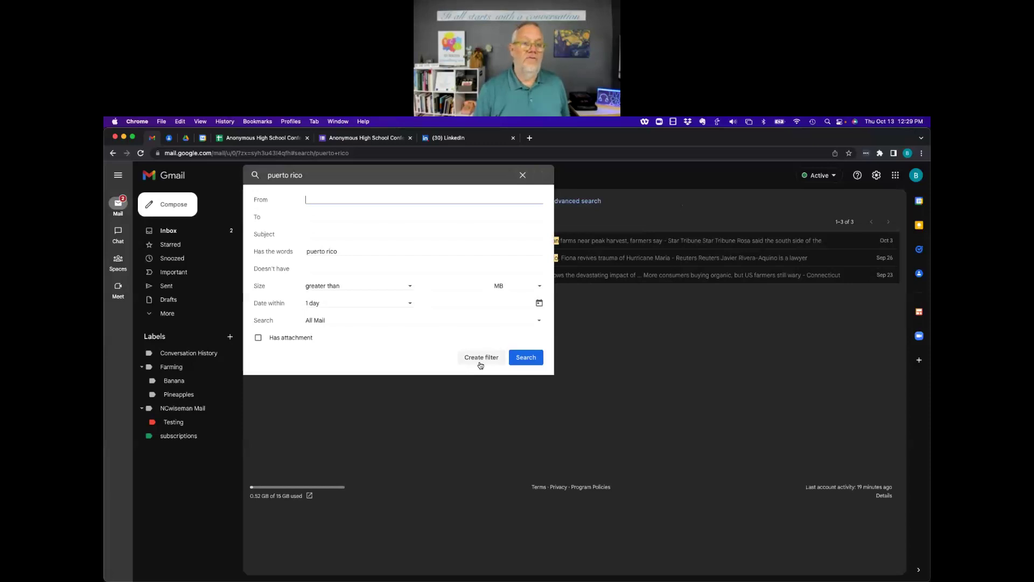
left_click_drag(264, 254, 281, 253)
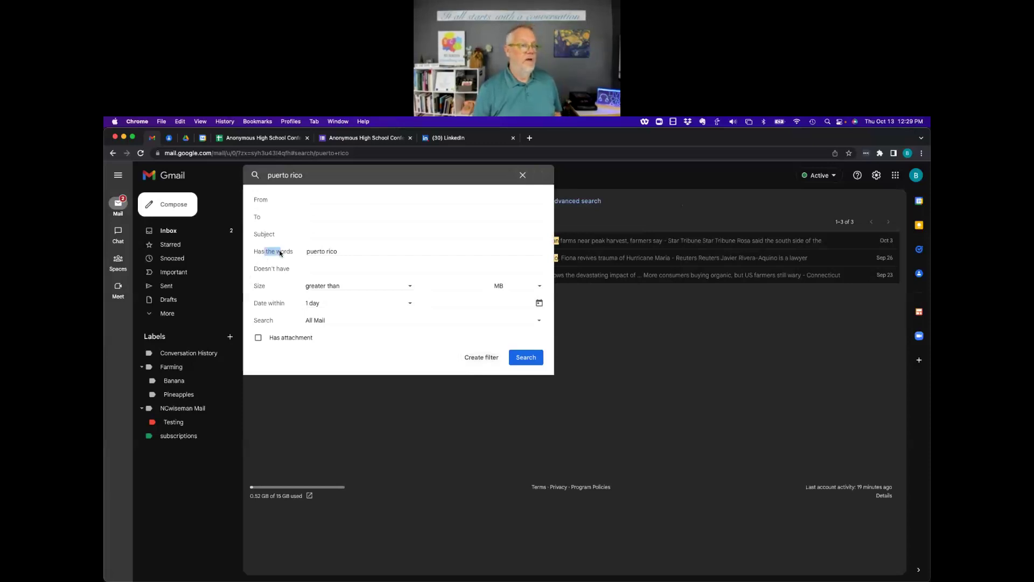
left_click(483, 358)
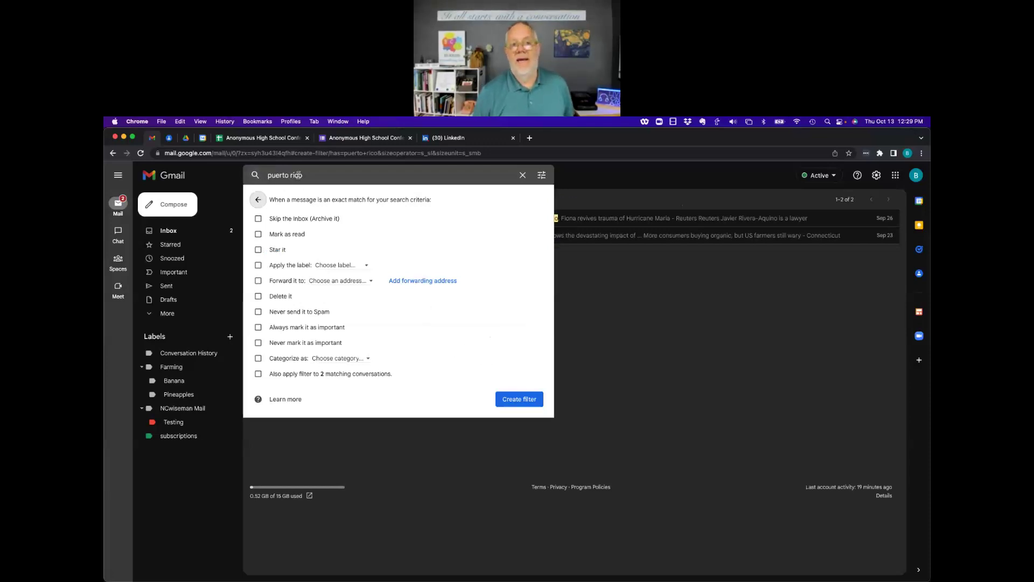
Try the mark-as-read and apply-label options in the puerto rico filter, then clear the label option.
left_click(259, 219)
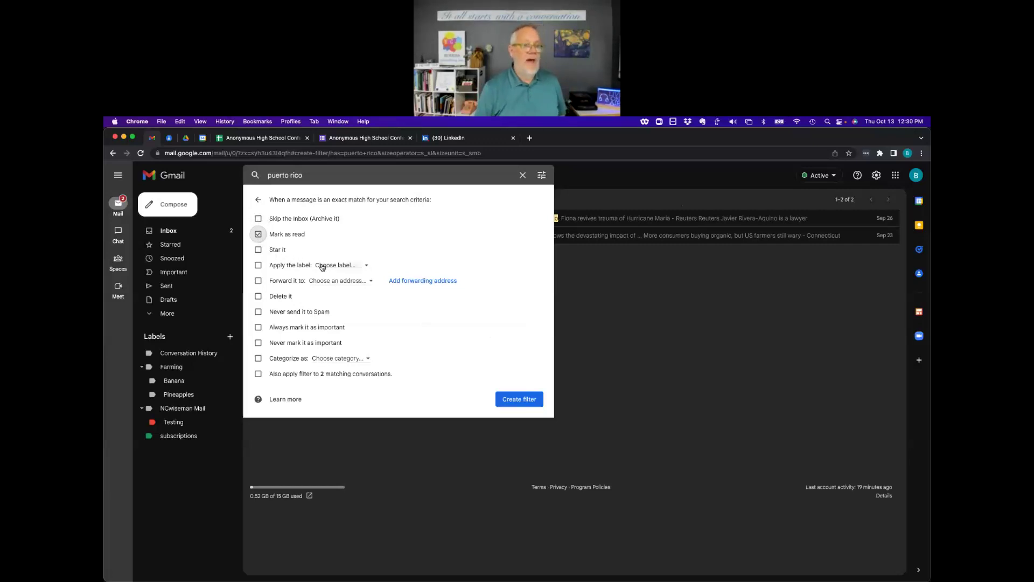
left_click(258, 266)
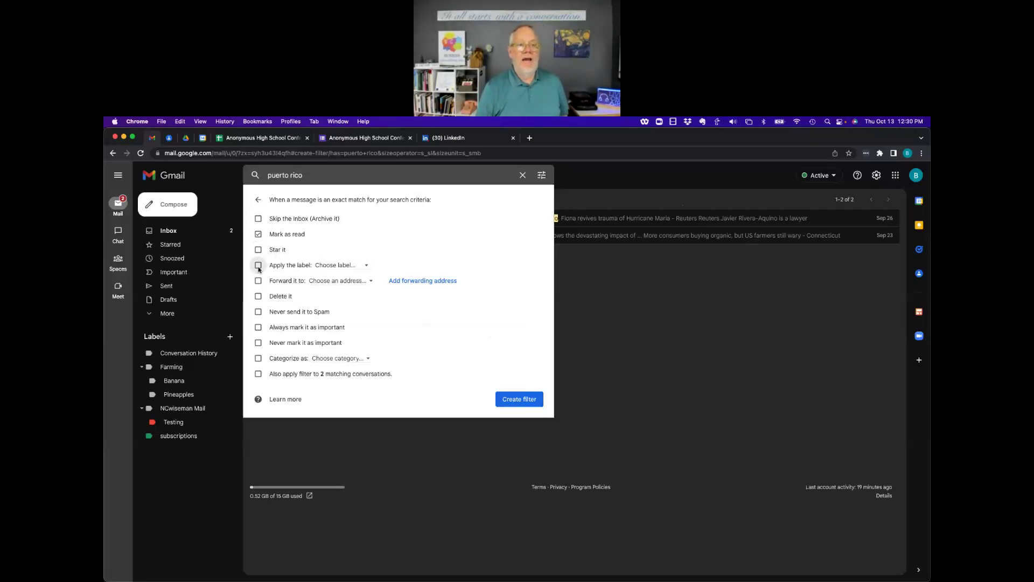
left_click(365, 266)
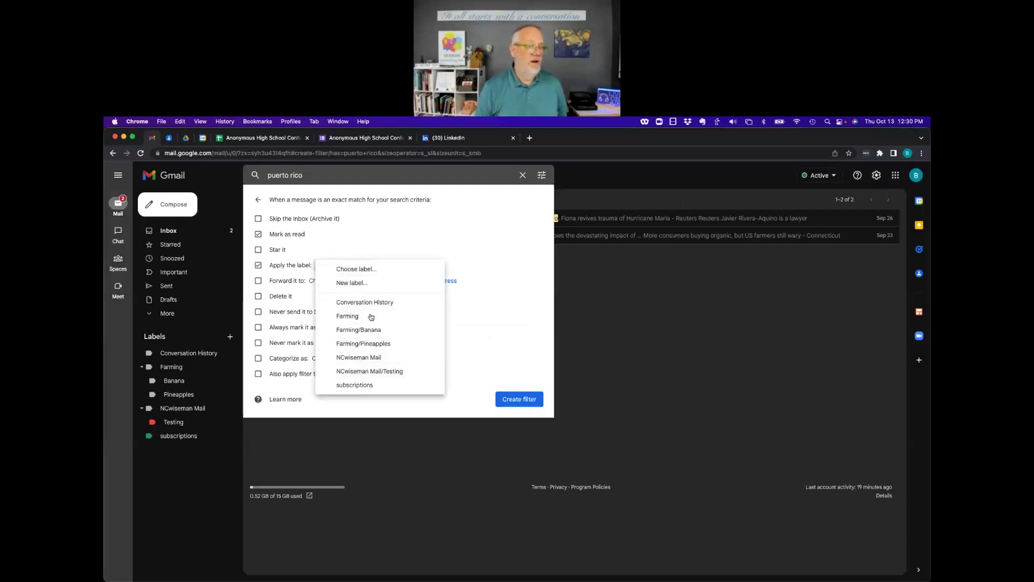
left_click(375, 248)
left_click(260, 266)
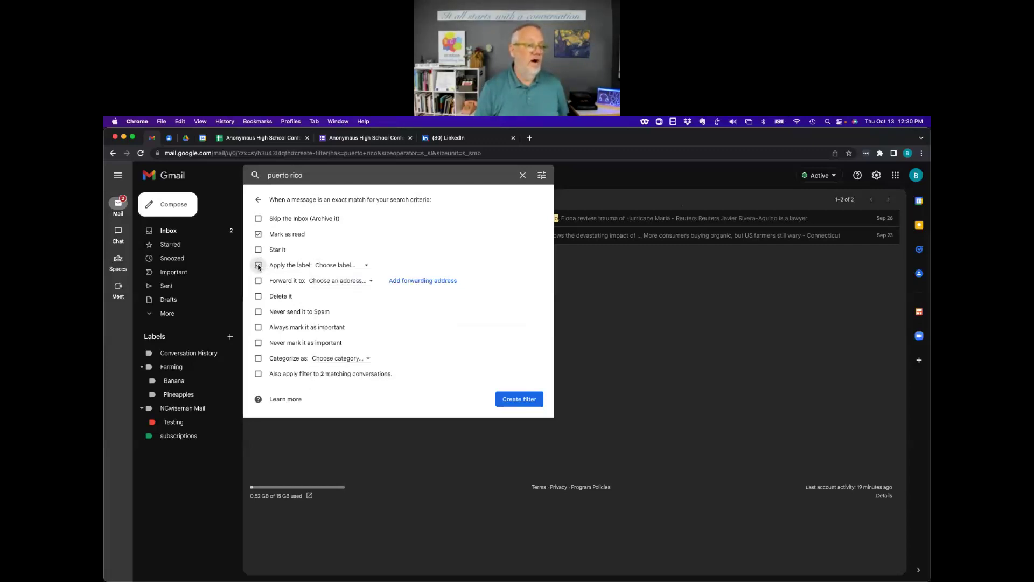
Try forwarding to the account's address, untick read and skip-inbox, and close without creating the filter.
left_click(257, 281)
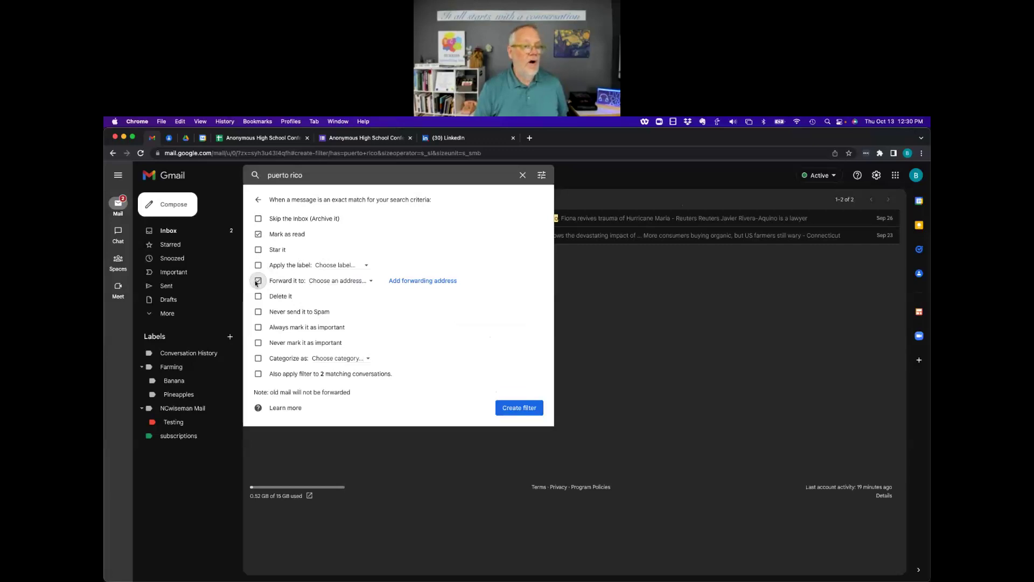
left_click(358, 282)
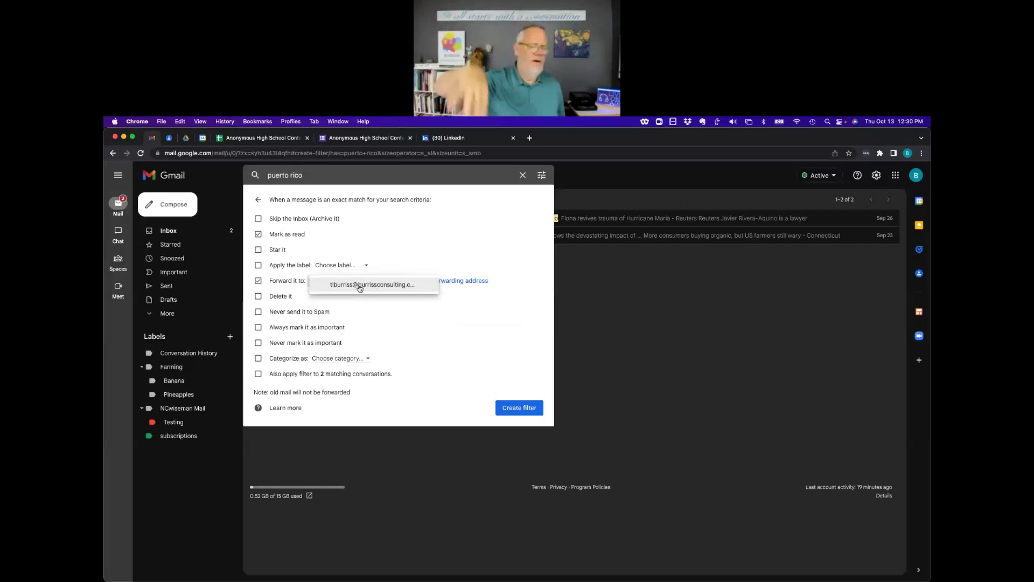
left_click(359, 284)
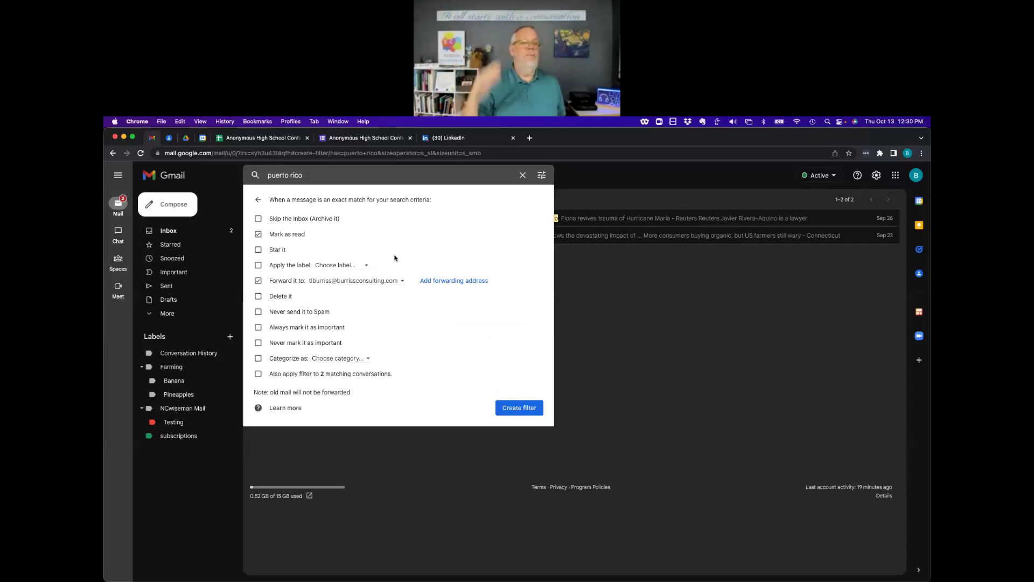
left_click(258, 280)
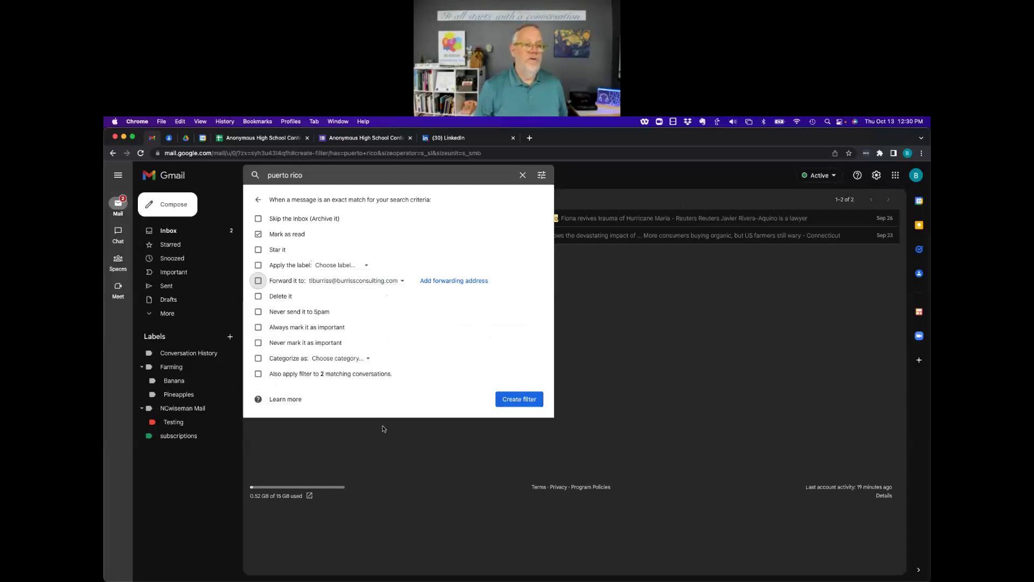
left_click(258, 281)
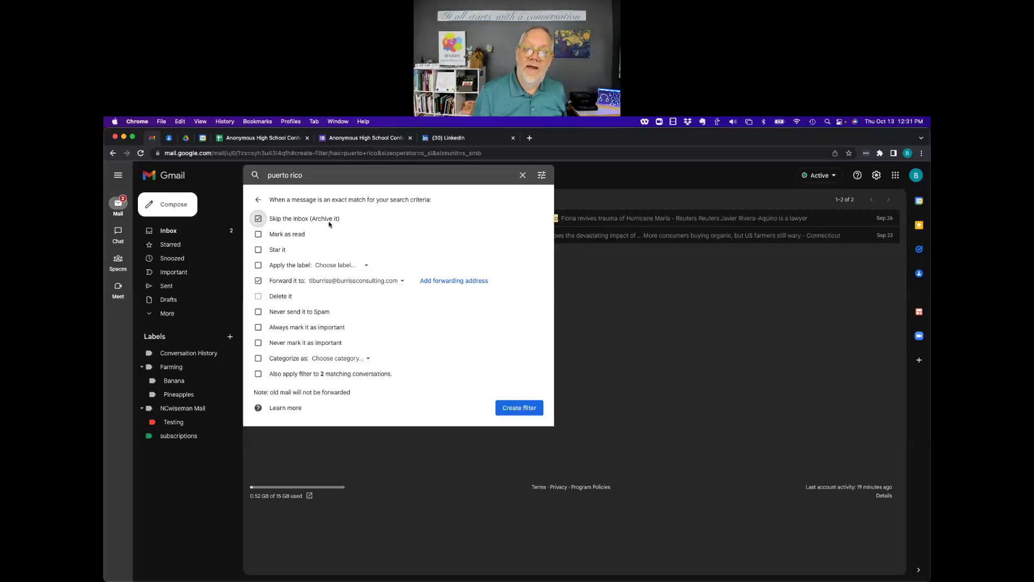
left_click(258, 233)
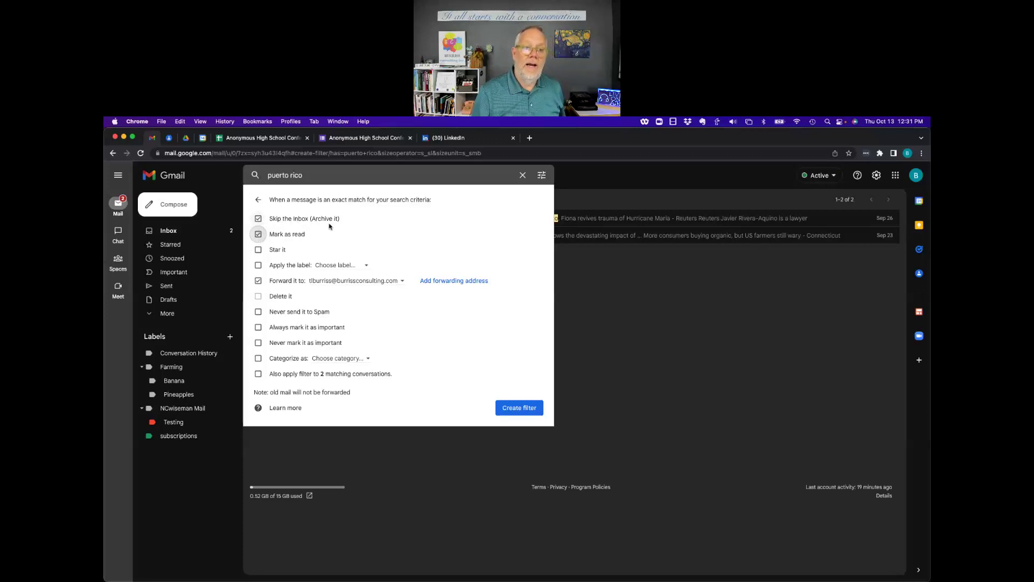
left_click(260, 219)
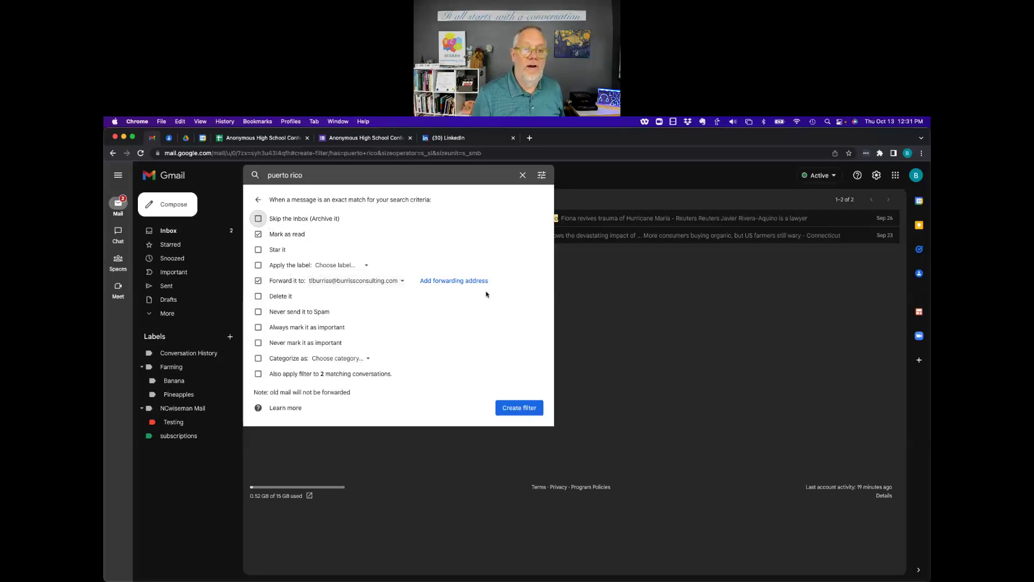
left_click(523, 176)
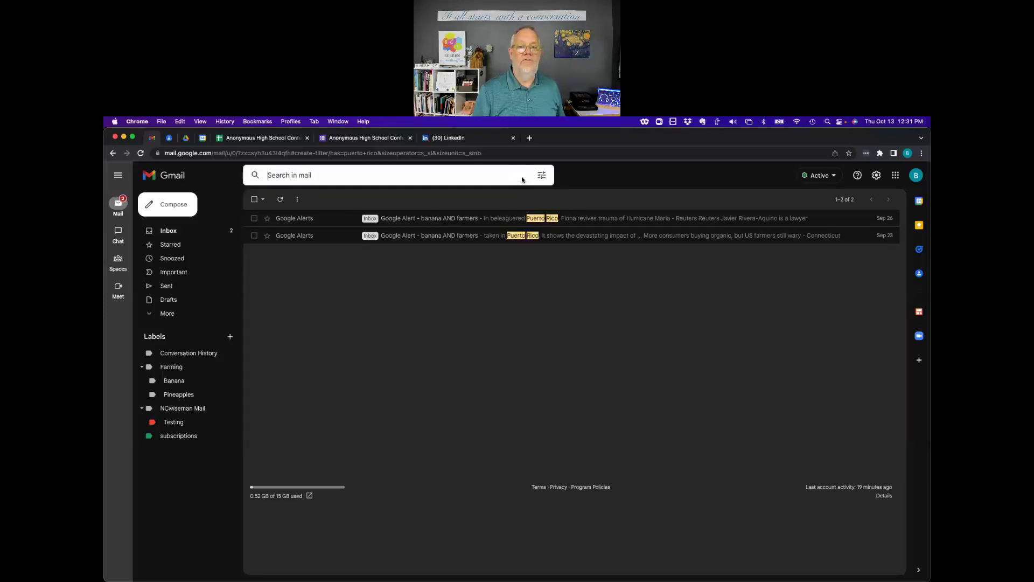
Expand the extra mail folders and open the Sep 23 'Google Alert - banana AND farmers' email.
left_click(586, 178)
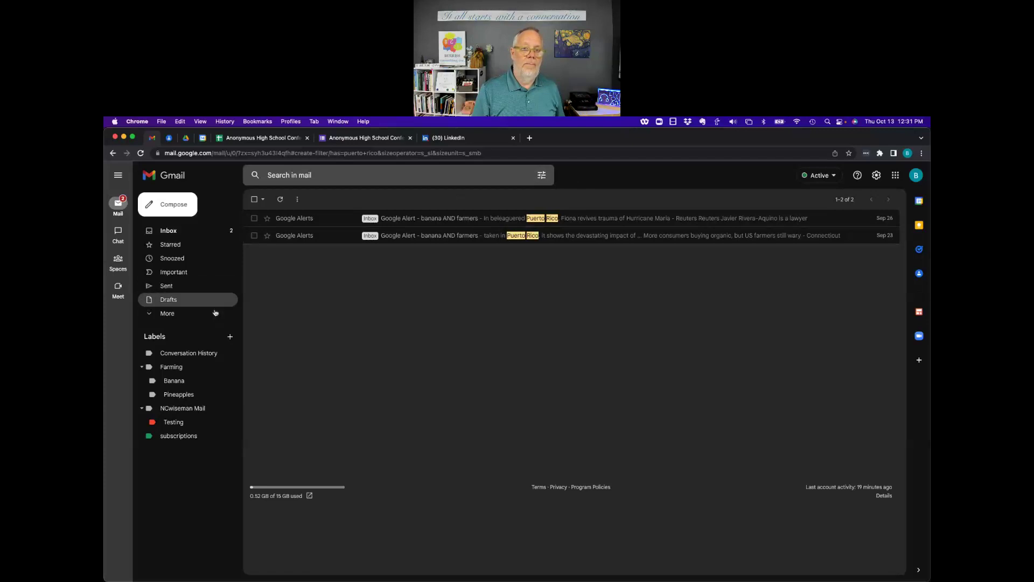
left_click(162, 313)
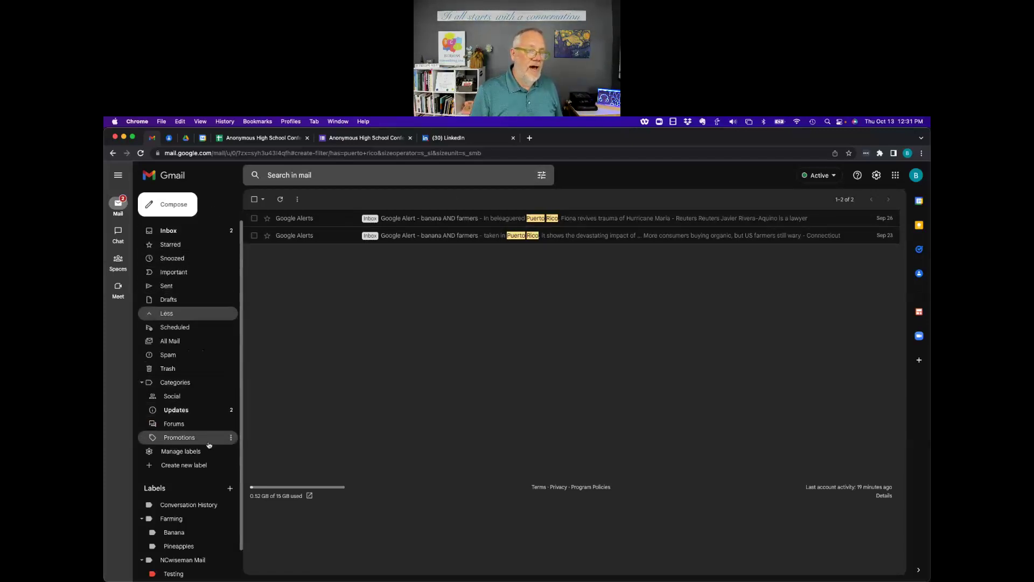
scroll(209, 445, "down", 1)
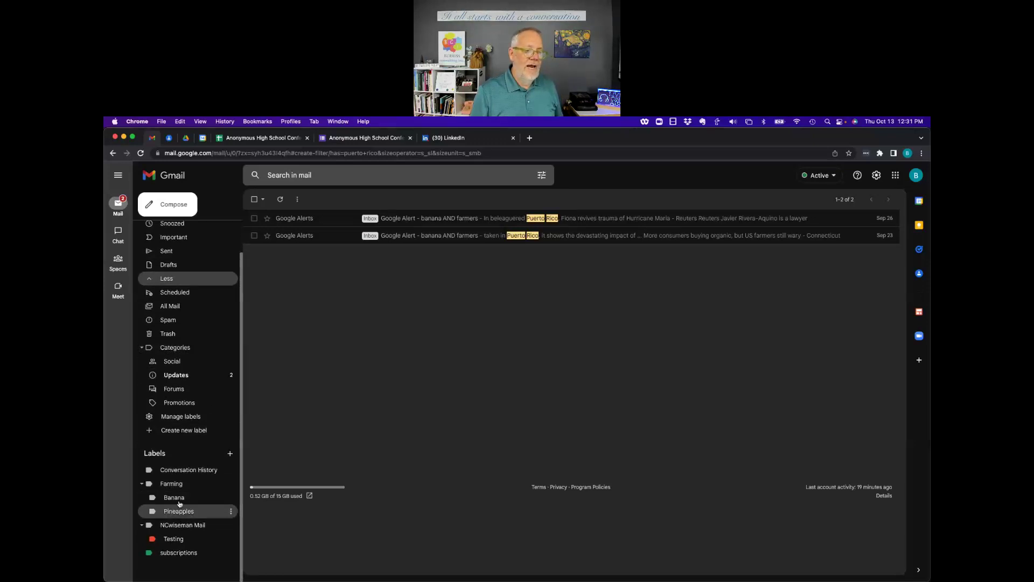
left_click(425, 236)
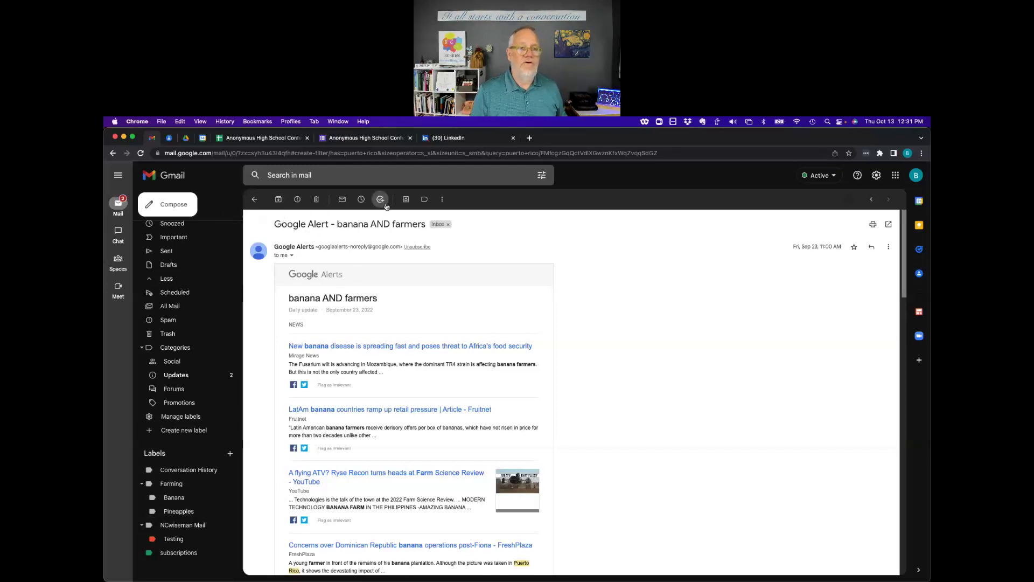
Label the banana AND farmers alert Farming/Banana and archive it from the inbox.
left_click(424, 200)
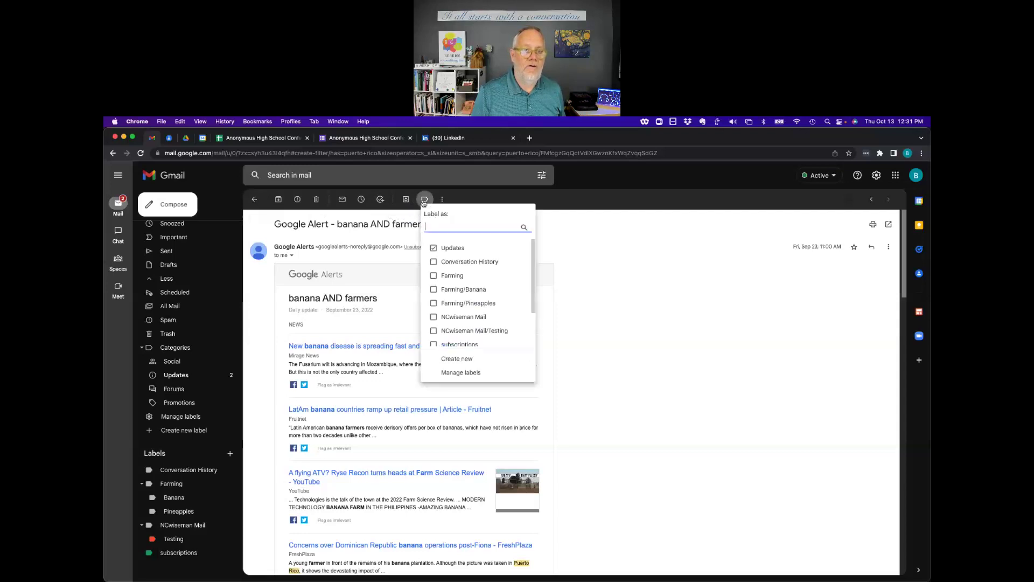
left_click(434, 291)
left_click(456, 364)
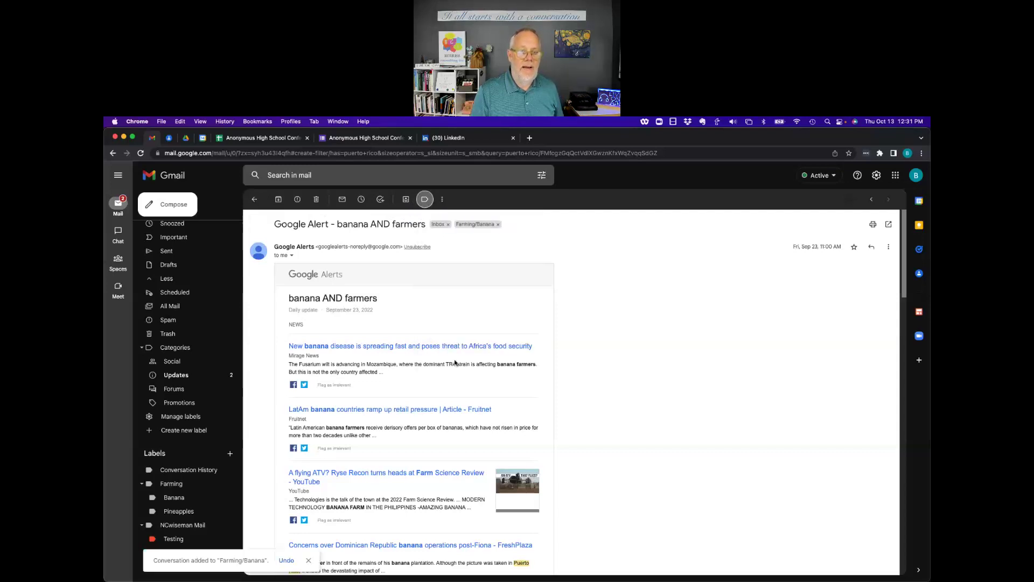
left_click(279, 200)
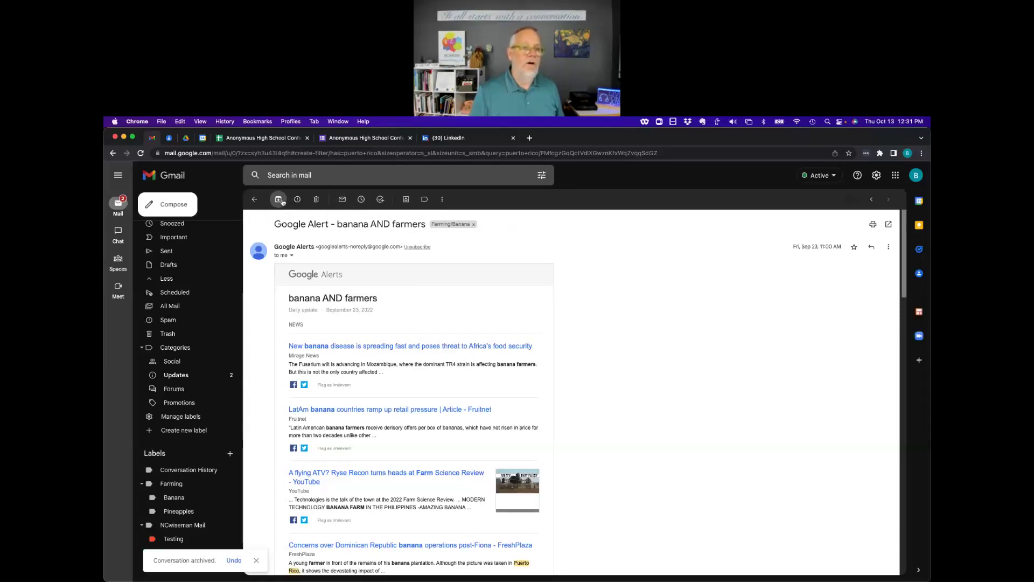
scroll(207, 301, "up", 2)
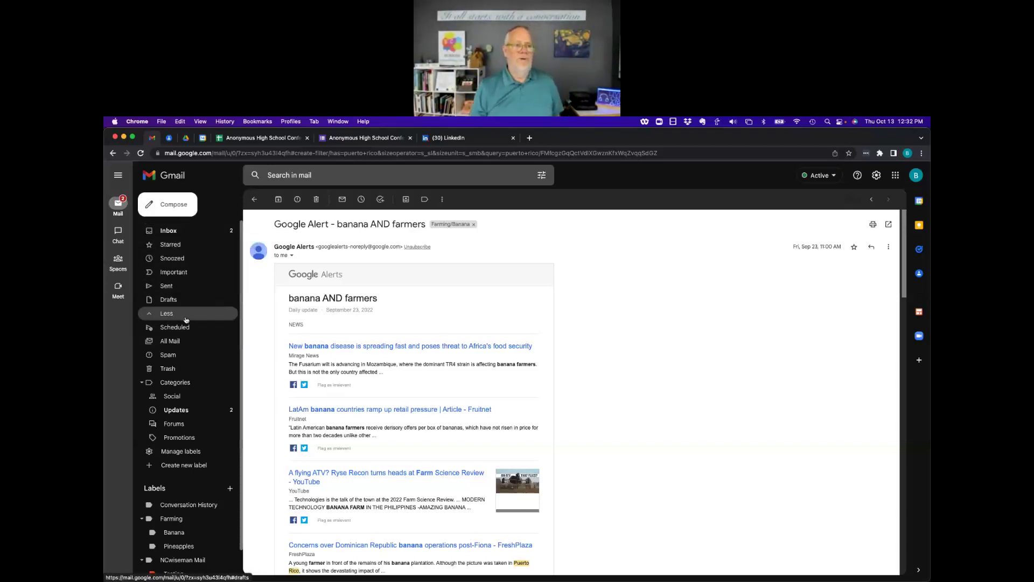
left_click(180, 344)
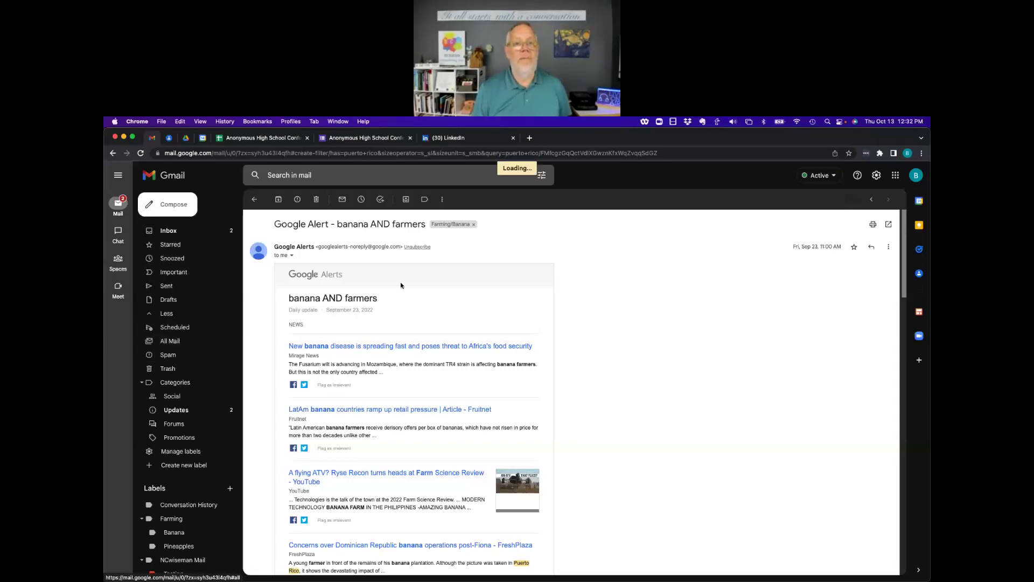
Browse the All Mail, Spam and Trash folders, then go back to the Inbox.
scroll(439, 405, "down", 10)
scroll(440, 405, "up", 10)
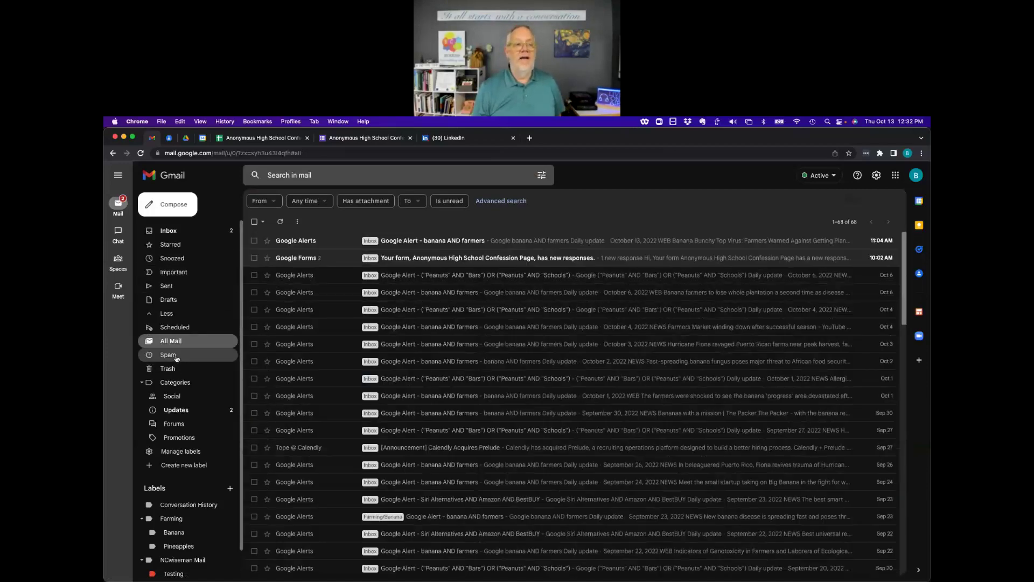
left_click(176, 357)
left_click(173, 369)
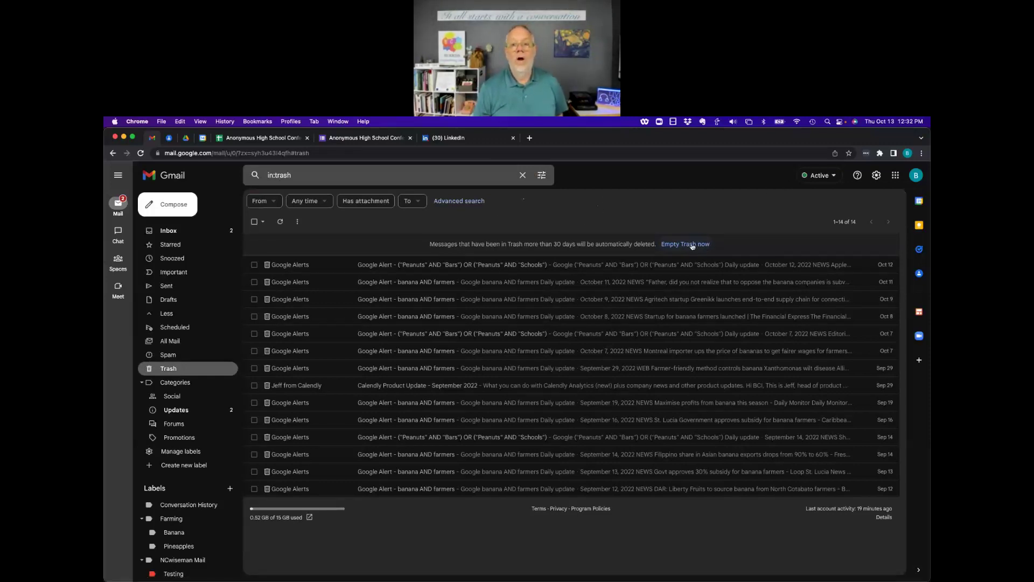
left_click(168, 231)
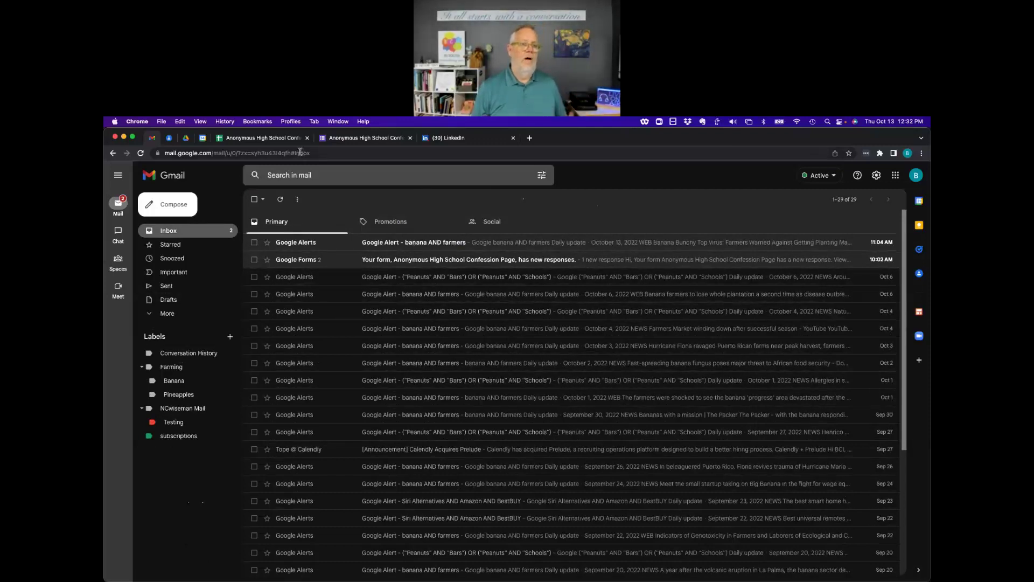
left_click(169, 138)
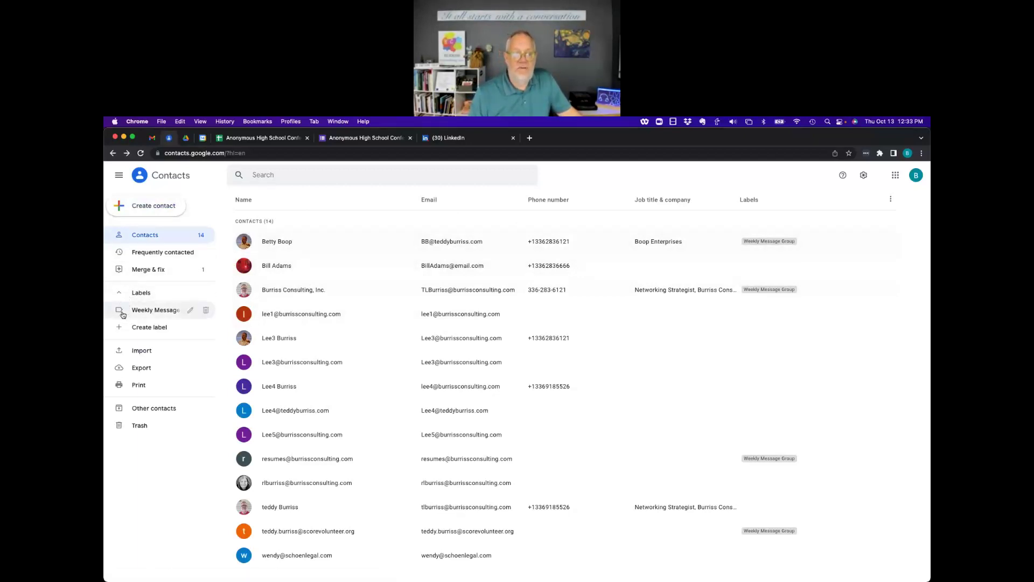
Add the Weekly Message Group label to two selected contacts.
left_click(246, 245)
left_click(243, 265)
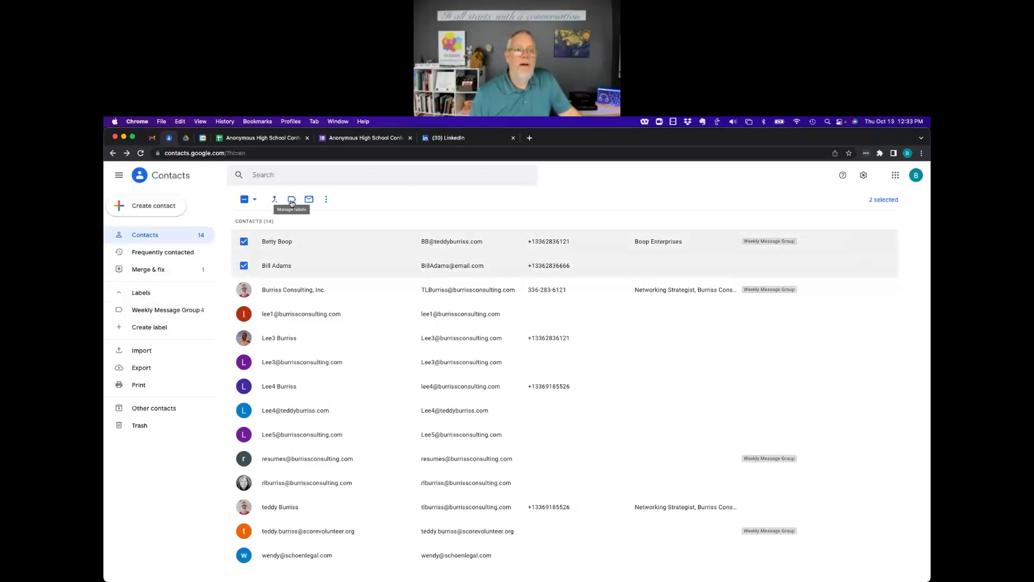
left_click(292, 200)
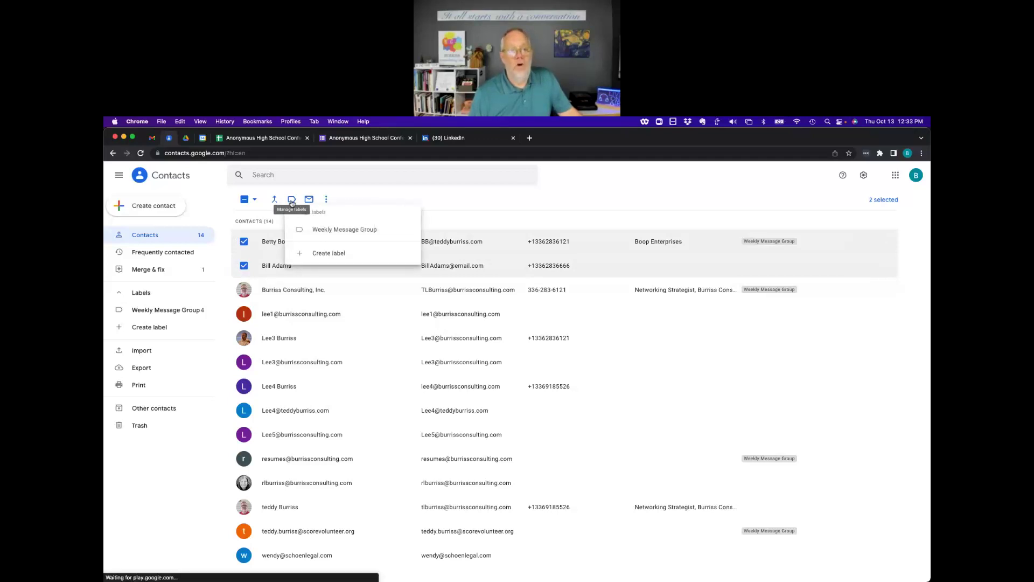
left_click(331, 231)
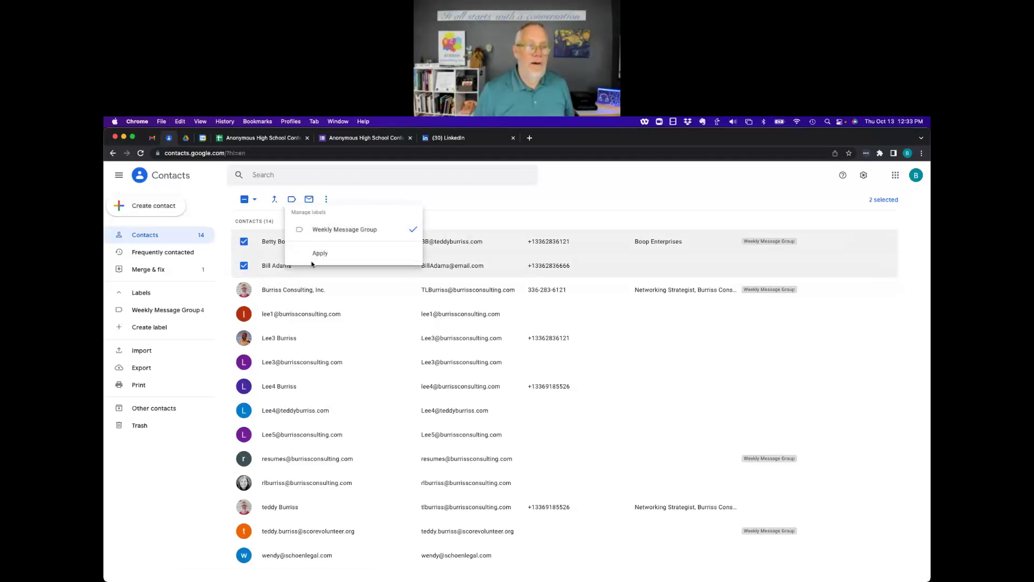
left_click(320, 254)
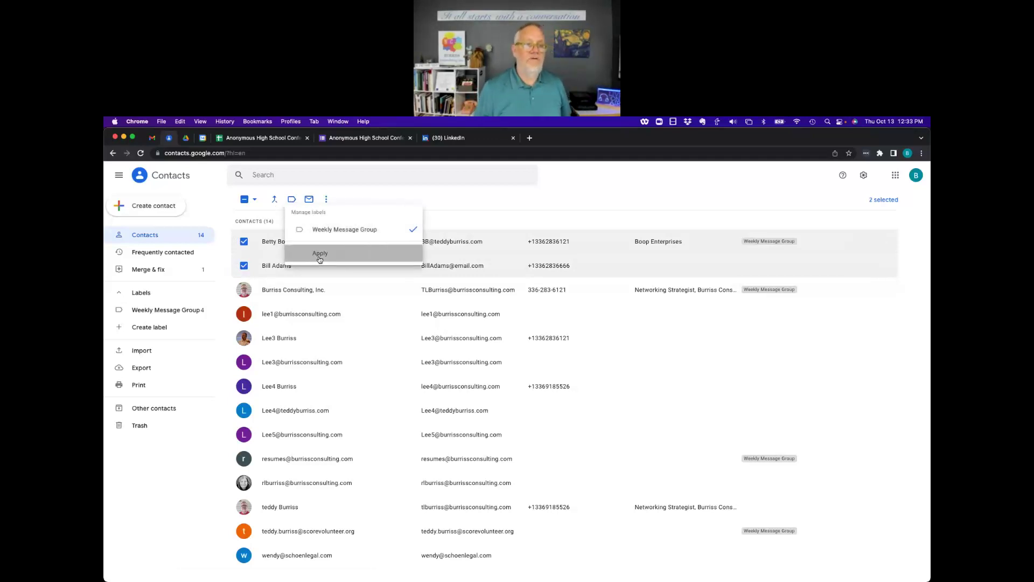
Select all five Weekly Message Group contacts, start an email to them, then discard the draft.
left_click(154, 310)
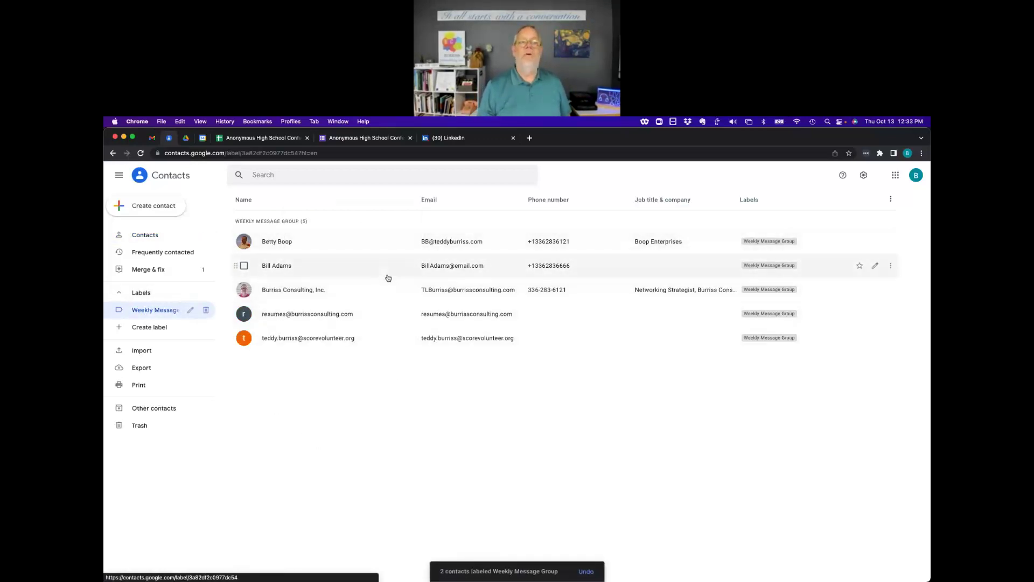
left_click(244, 242)
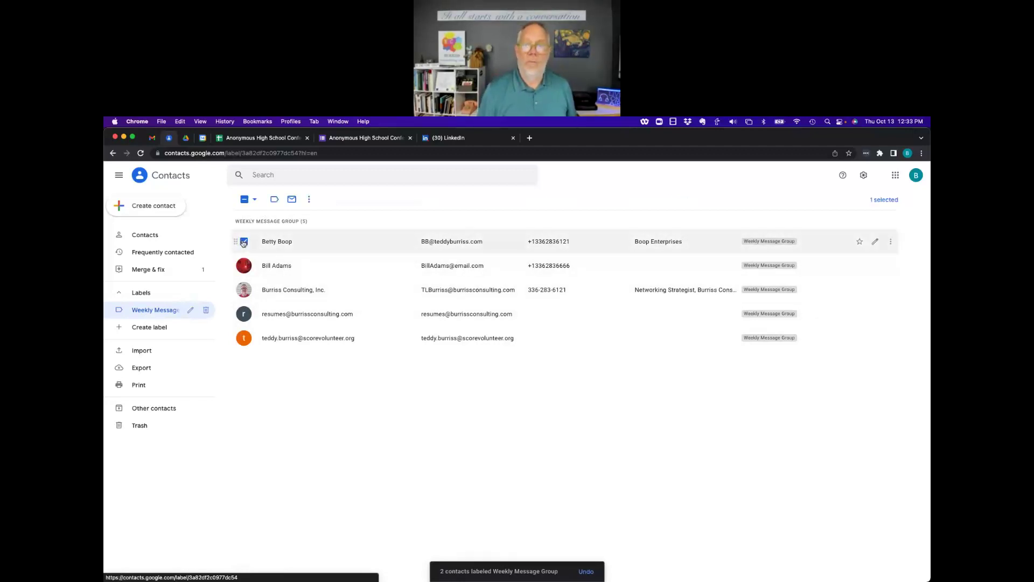
left_click(252, 198)
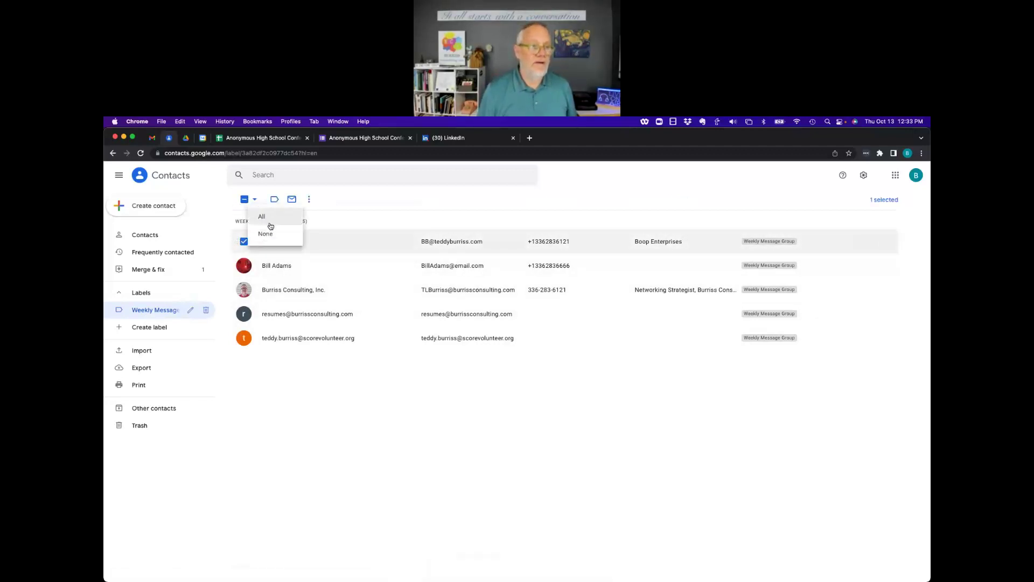
left_click(264, 217)
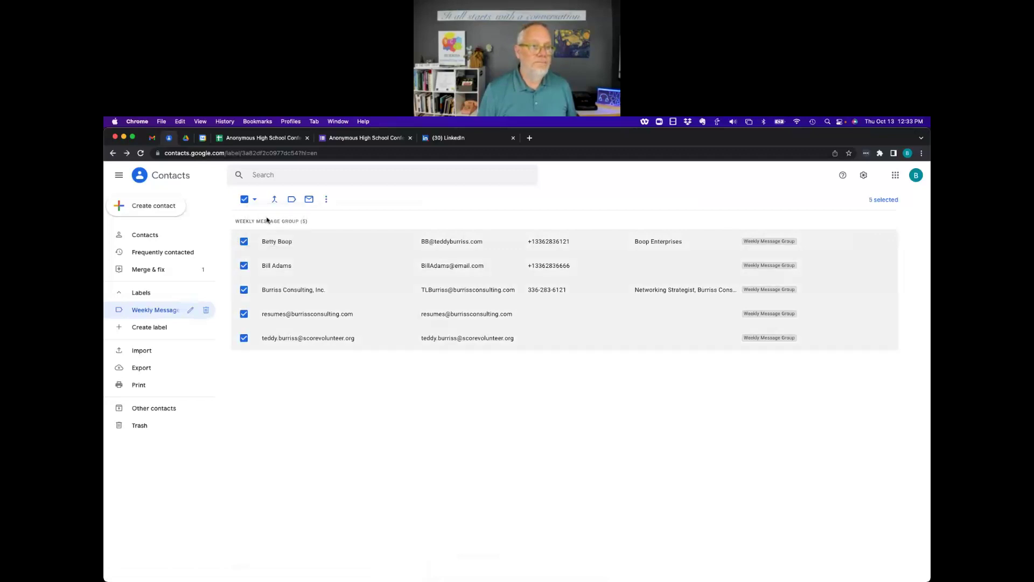
left_click(310, 200)
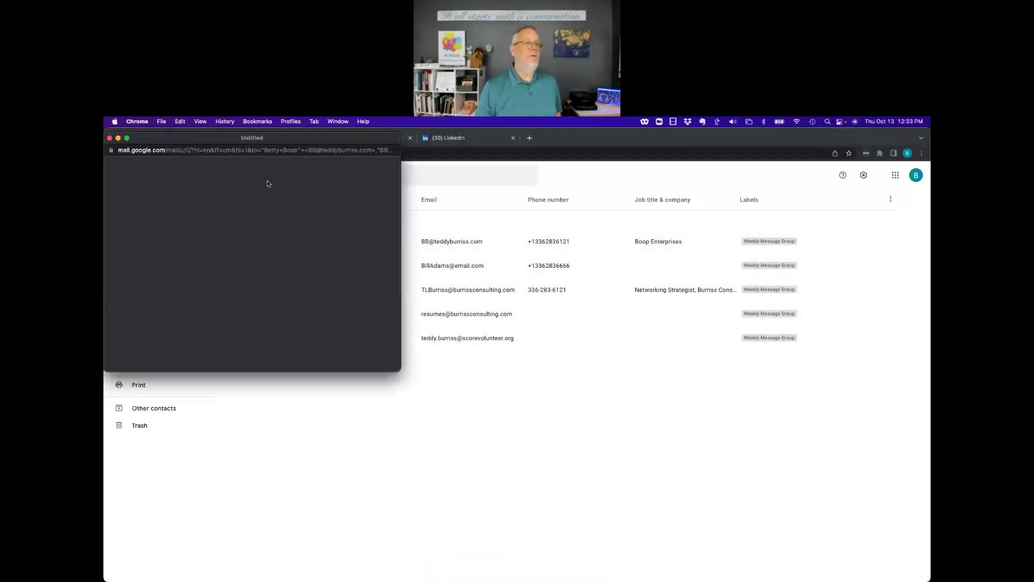
left_click_drag(396, 369, 647, 487)
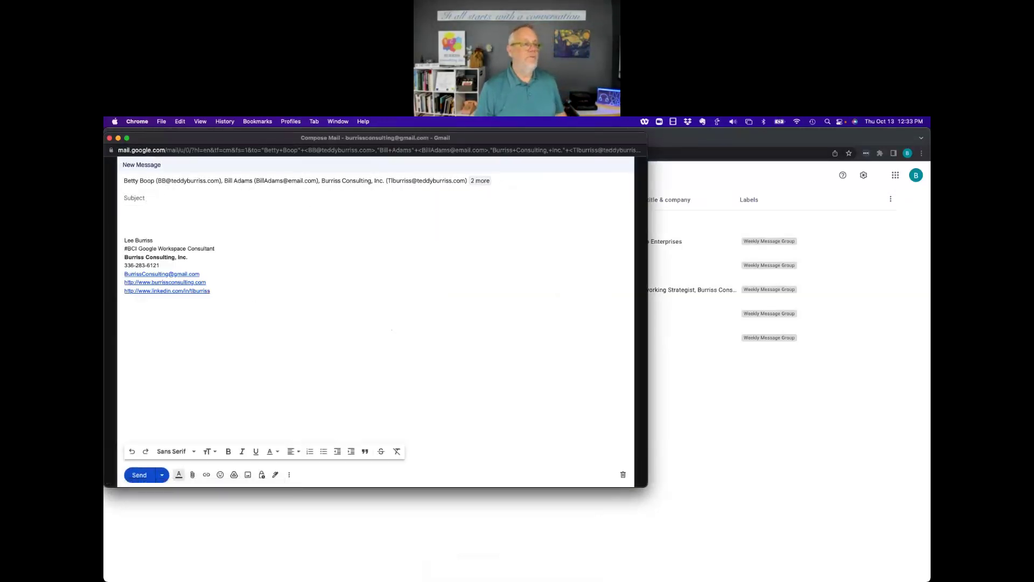
left_click(624, 475)
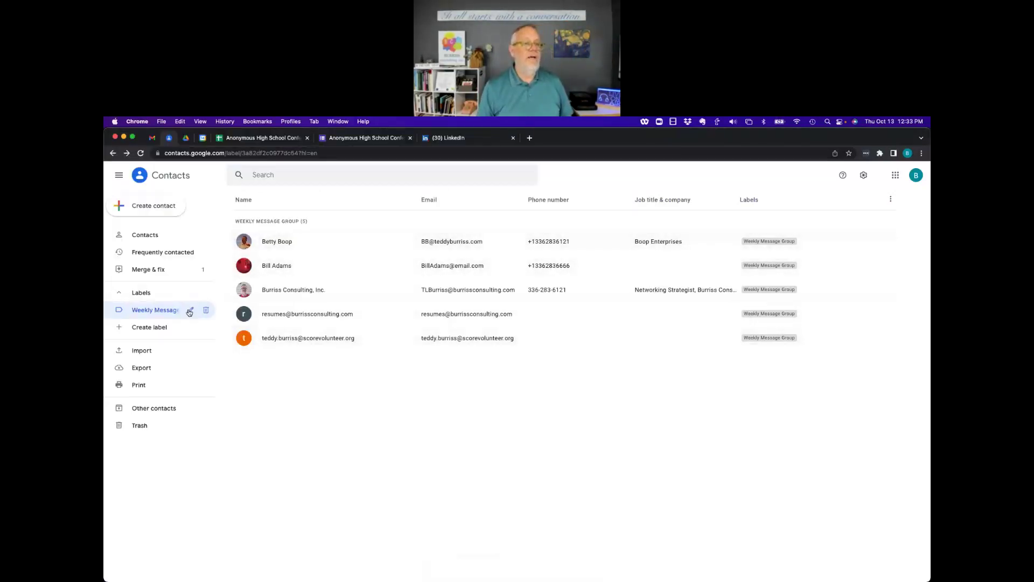
Select all five group contacts and look over the more-actions list.
left_click(244, 242)
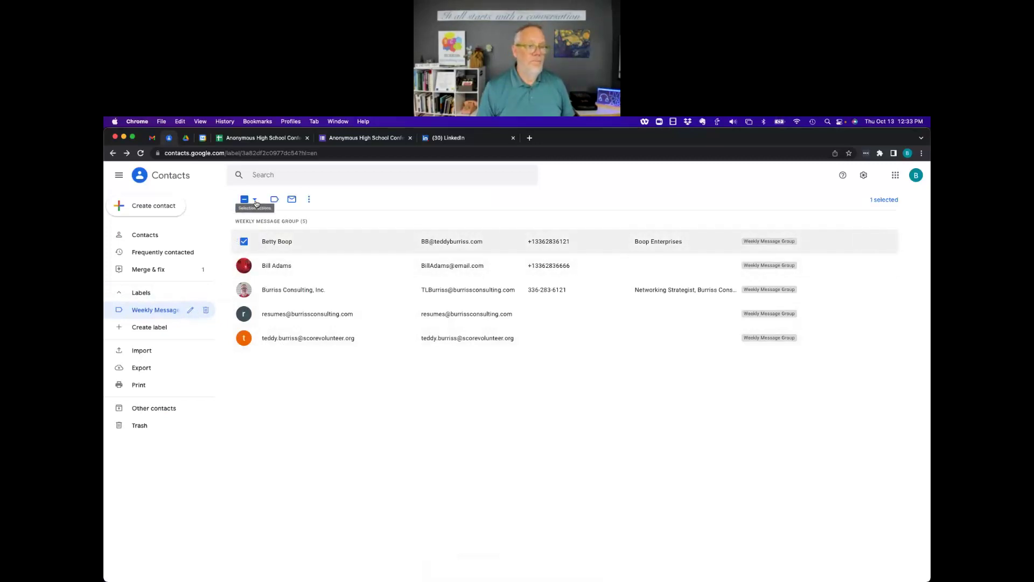
left_click(256, 200)
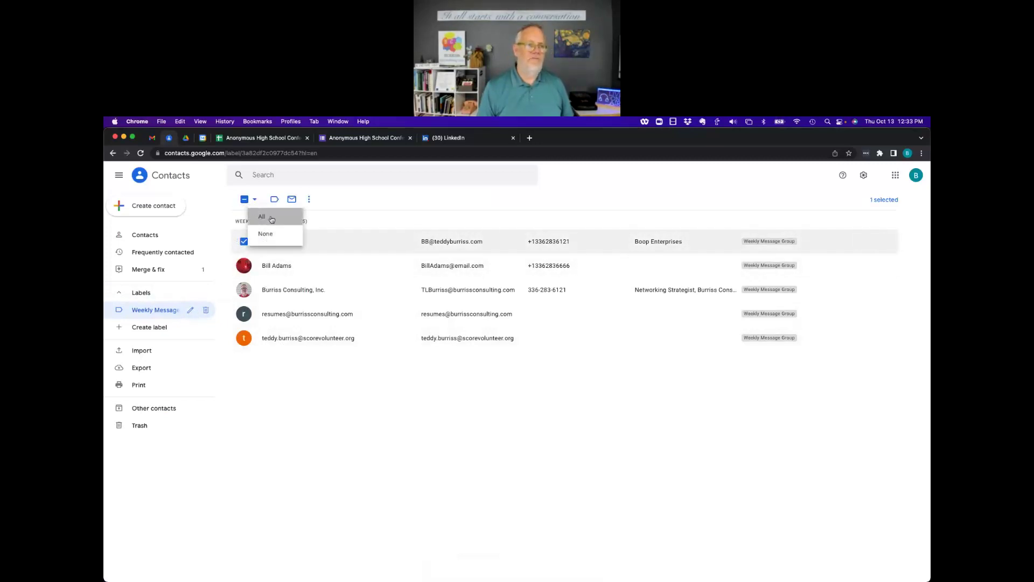
left_click(261, 216)
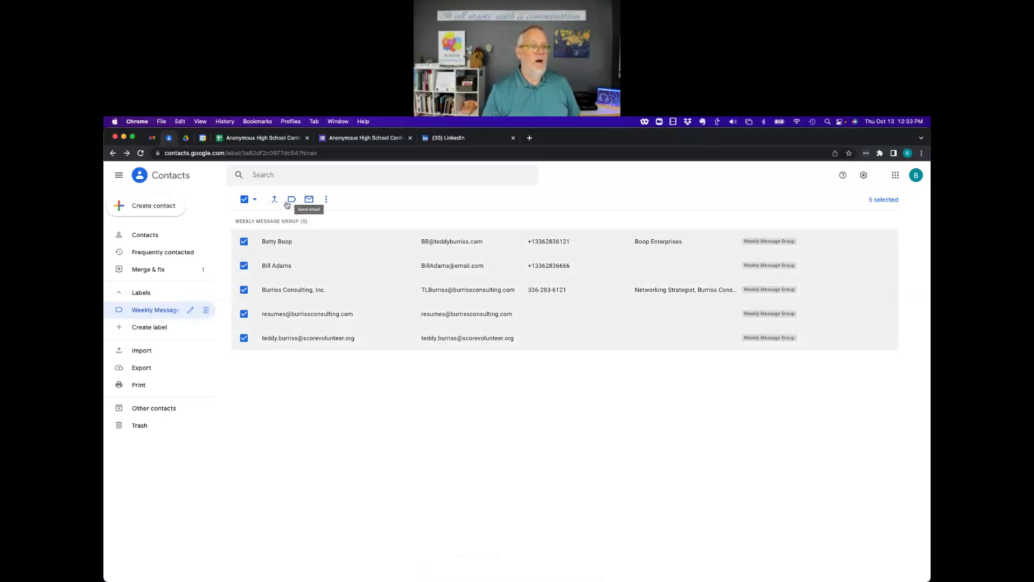
left_click(326, 200)
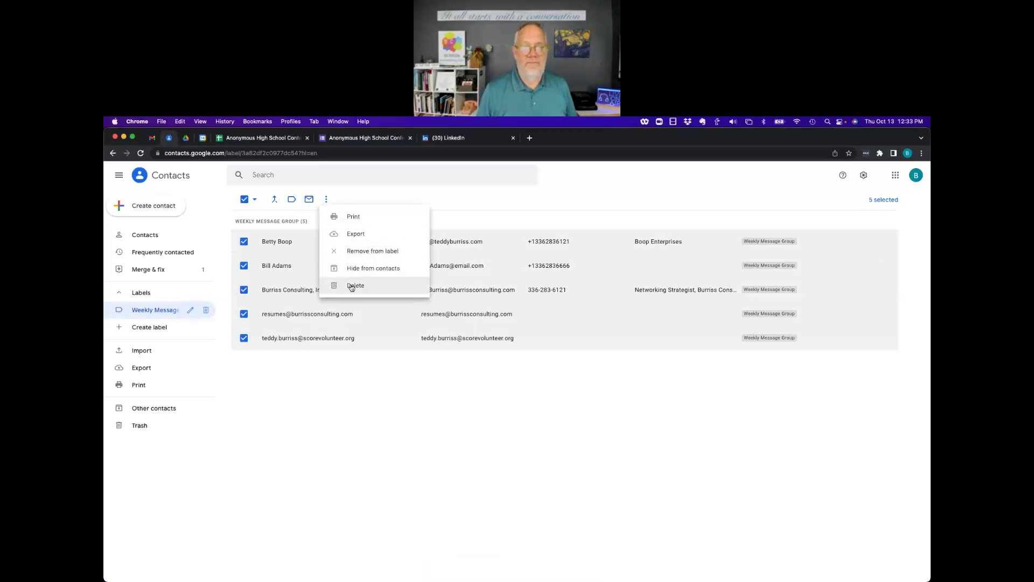
left_click(457, 201)
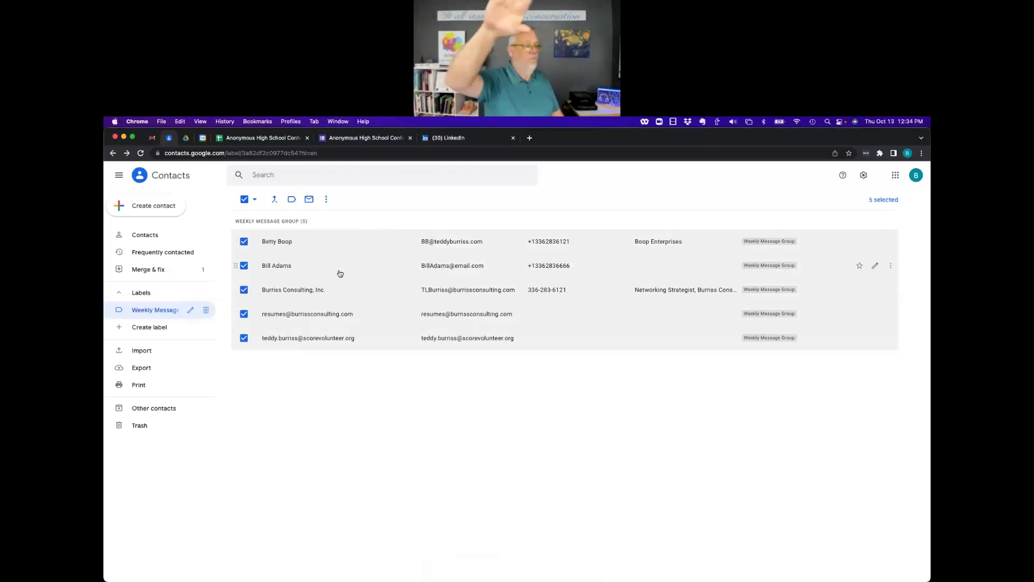
Deselect the contacts and open the first group contact's details and profile photos.
left_click(245, 199)
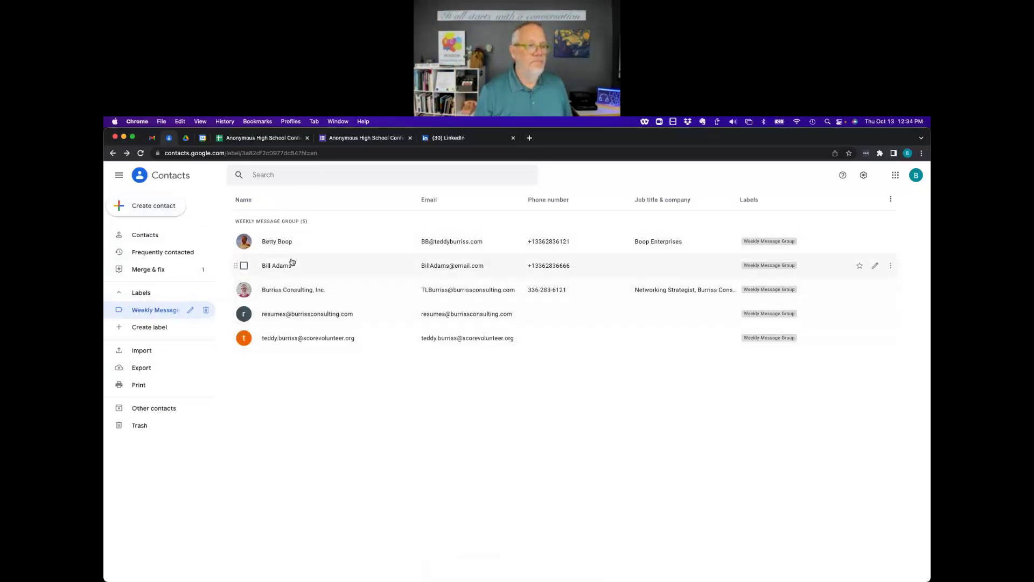
left_click(291, 243)
left_click(291, 242)
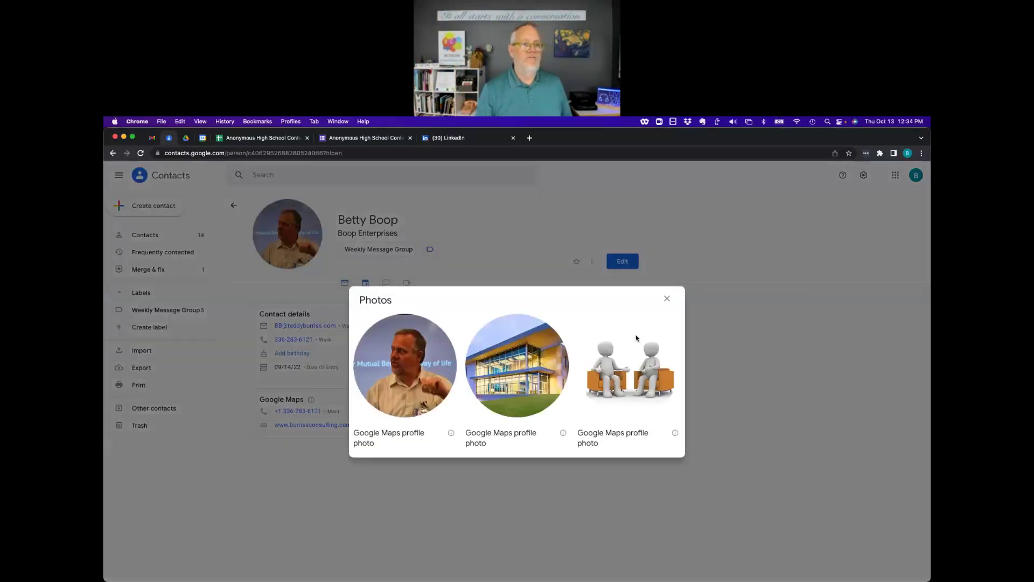
Close the profile photos and open the contact's edit form with its extra fields shown.
left_click(667, 298)
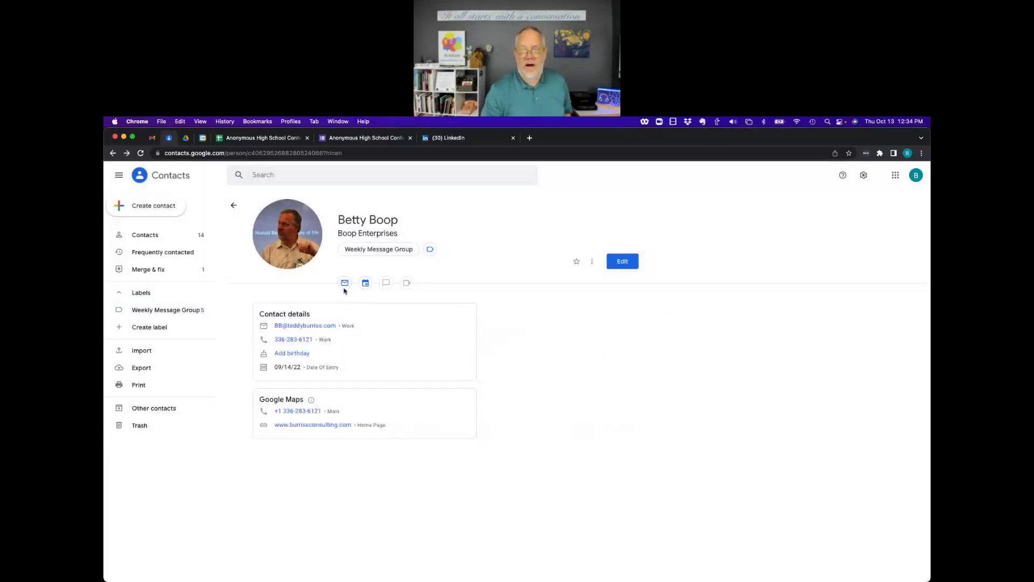
left_click(614, 263)
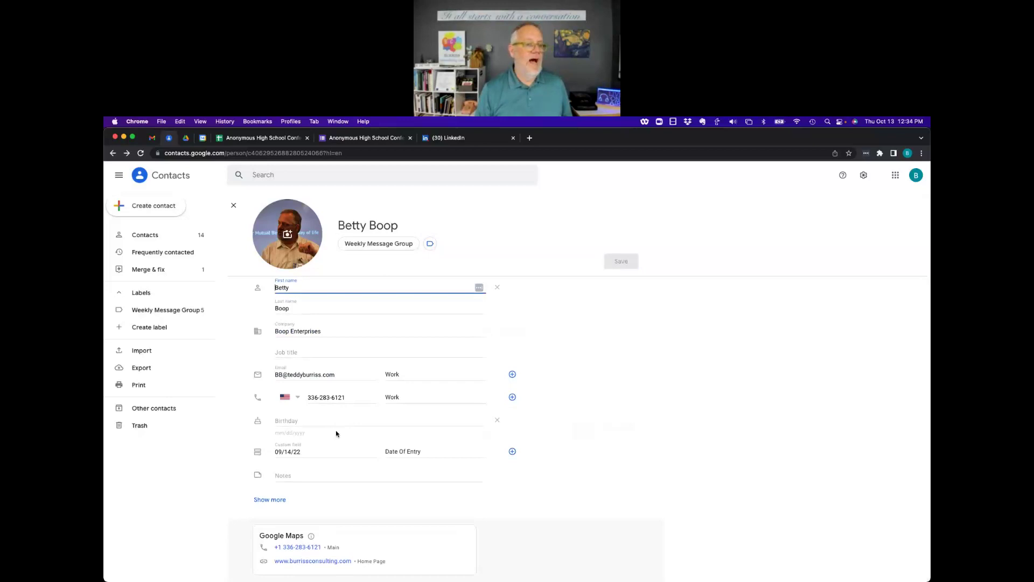
left_click(271, 499)
Add an empty custom field to the contact, then remove it.
scroll(454, 399, "down", 5)
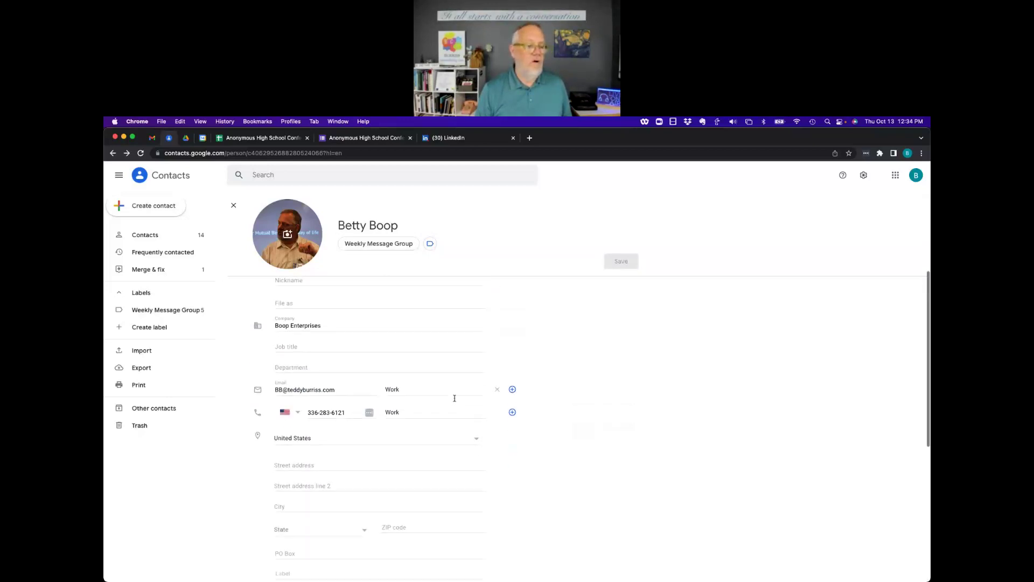
scroll(454, 399, "down", 6)
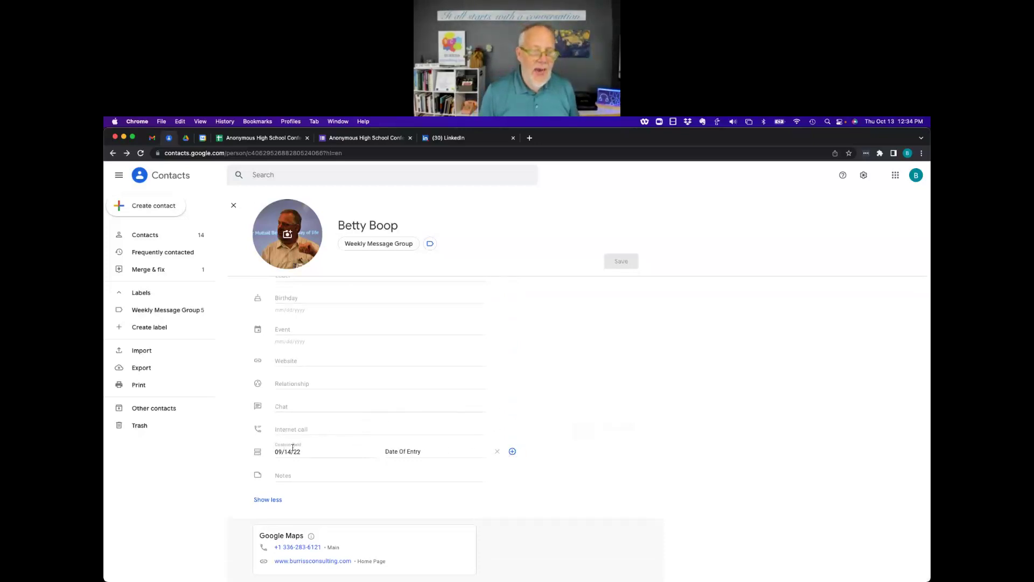
left_click(513, 452)
scroll(426, 487, "down", 3)
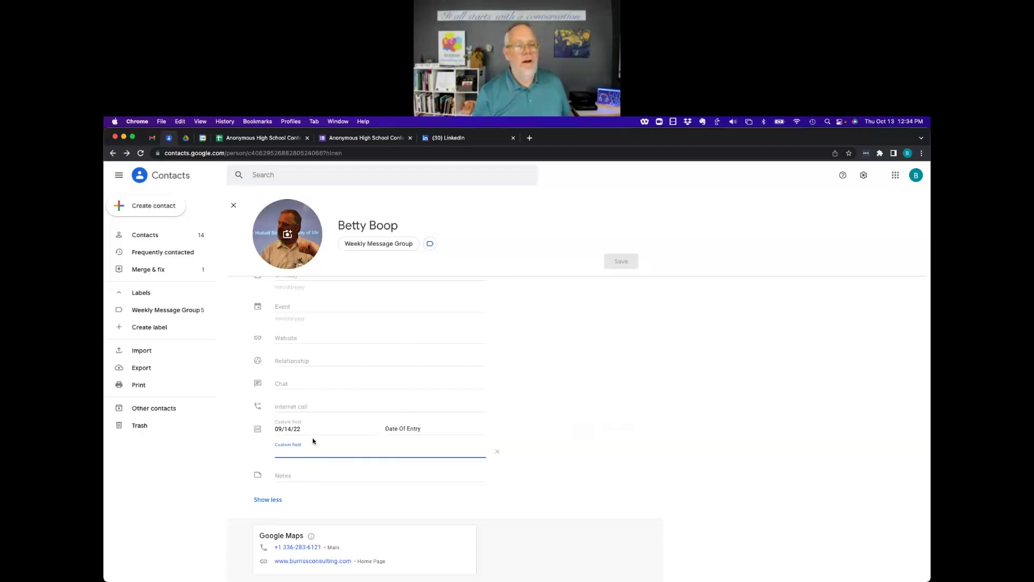
left_click(497, 452)
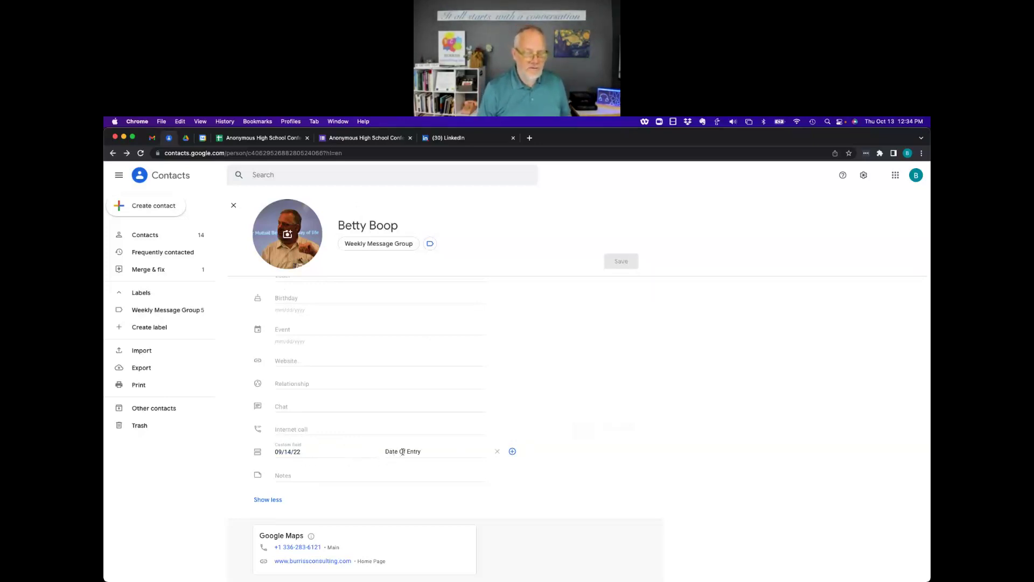
Add a 'red hair' custom field, remove it, and close the edit form unsaved.
left_click(512, 452)
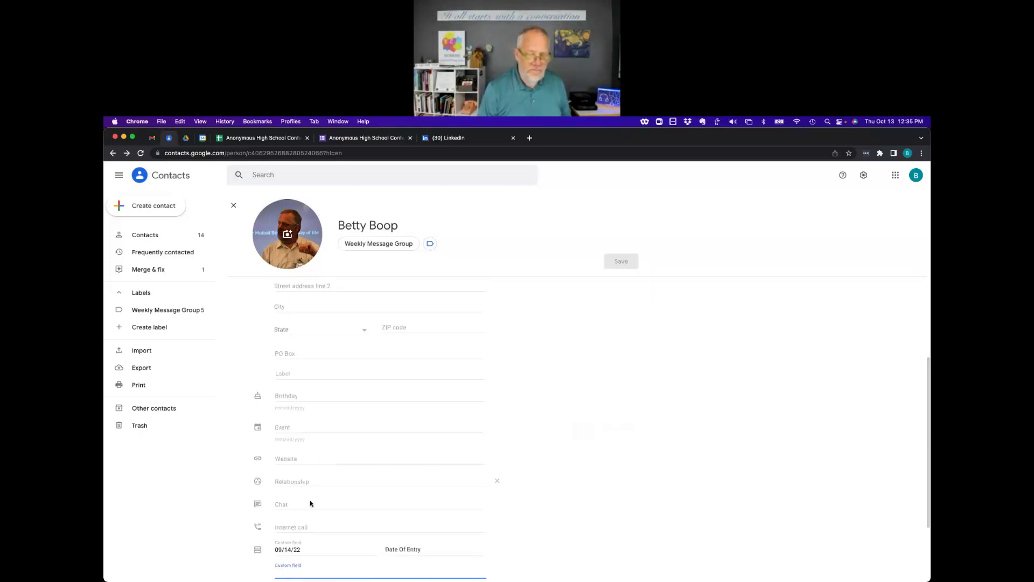
scroll(330, 501, "down", 1)
type("red")
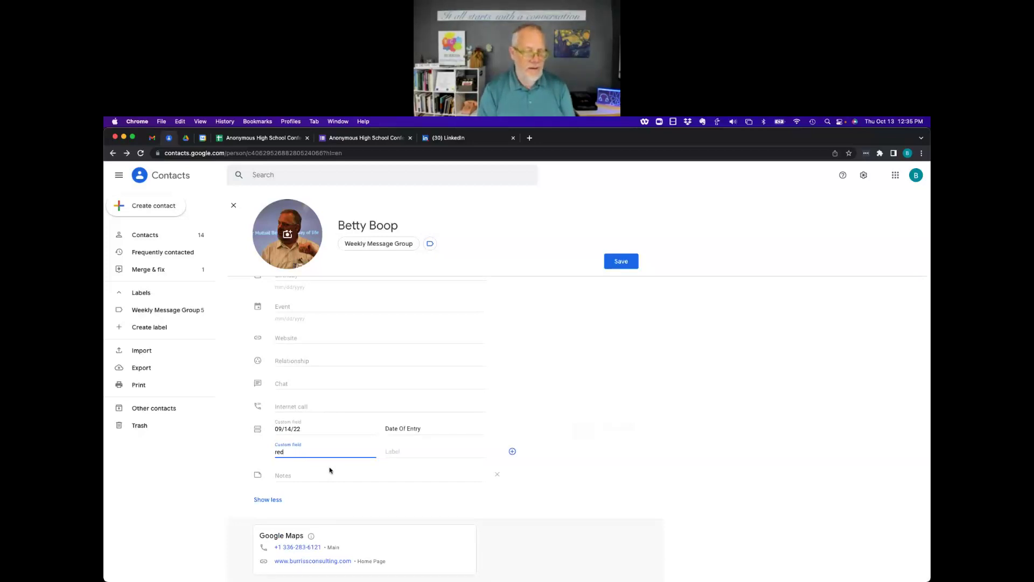
type(" hair")
key("Tab")
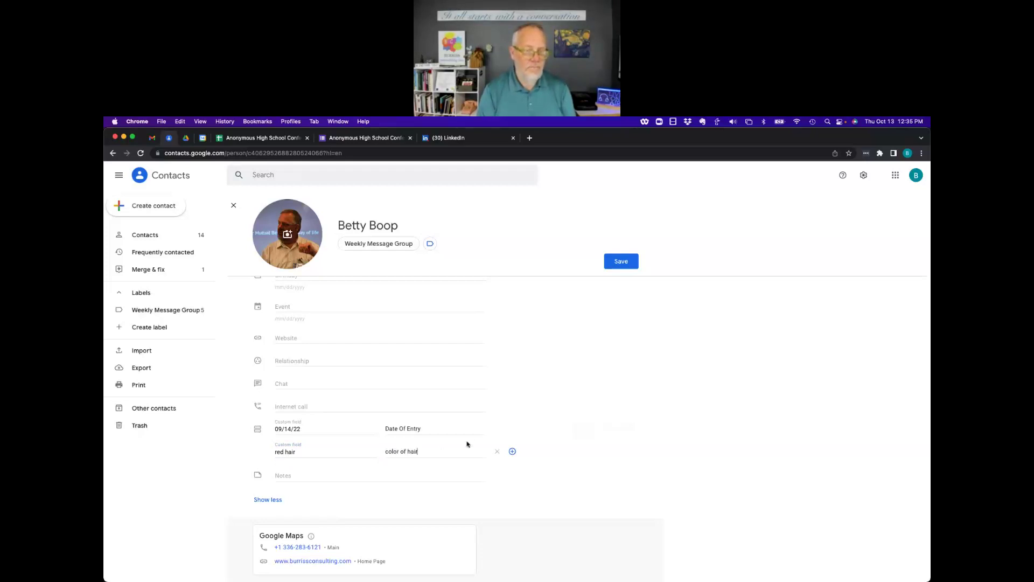
left_click(497, 451)
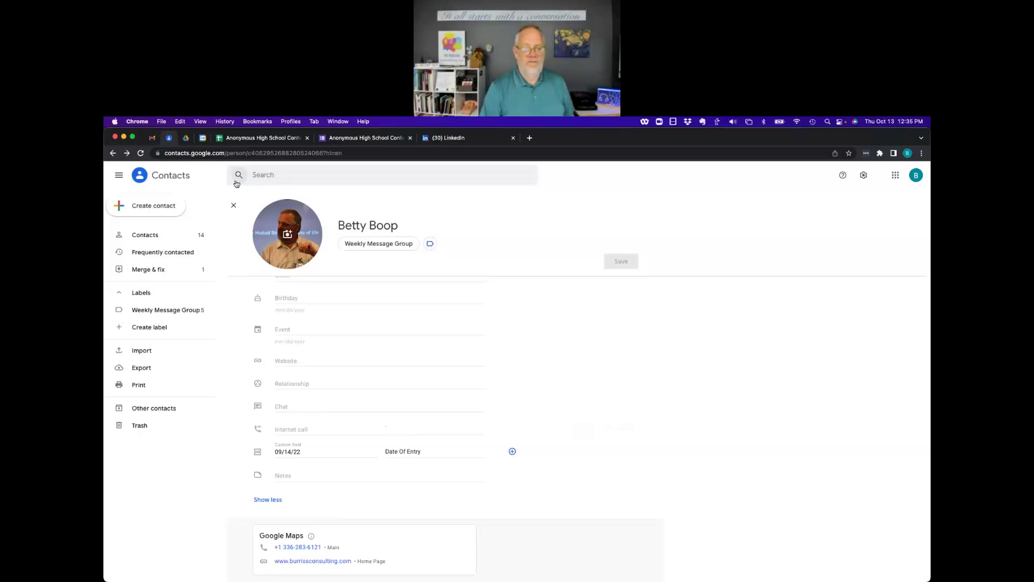
left_click(233, 207)
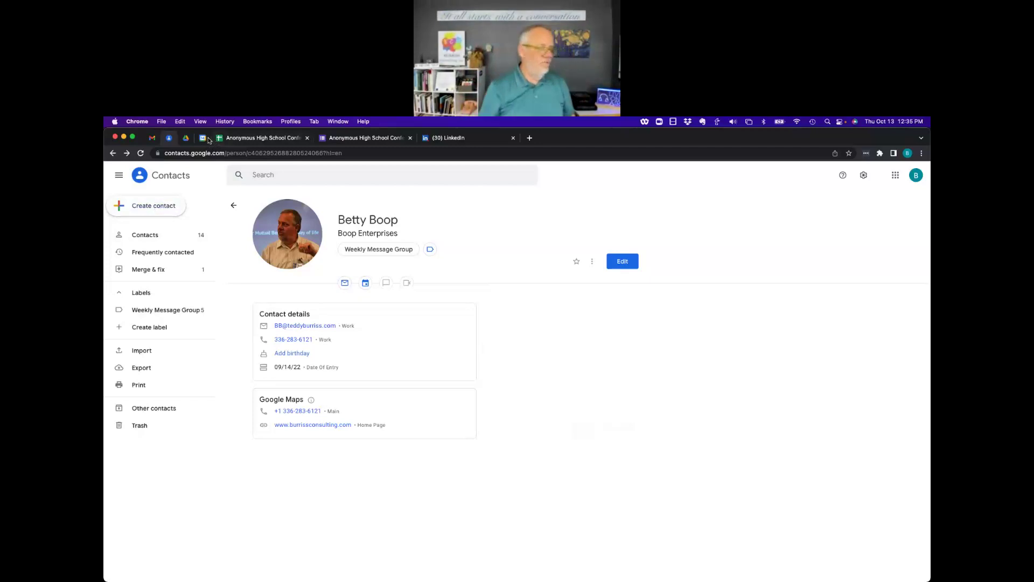
Open My Drive in Google Drive and review the New menu's create and upload options.
left_click(186, 138)
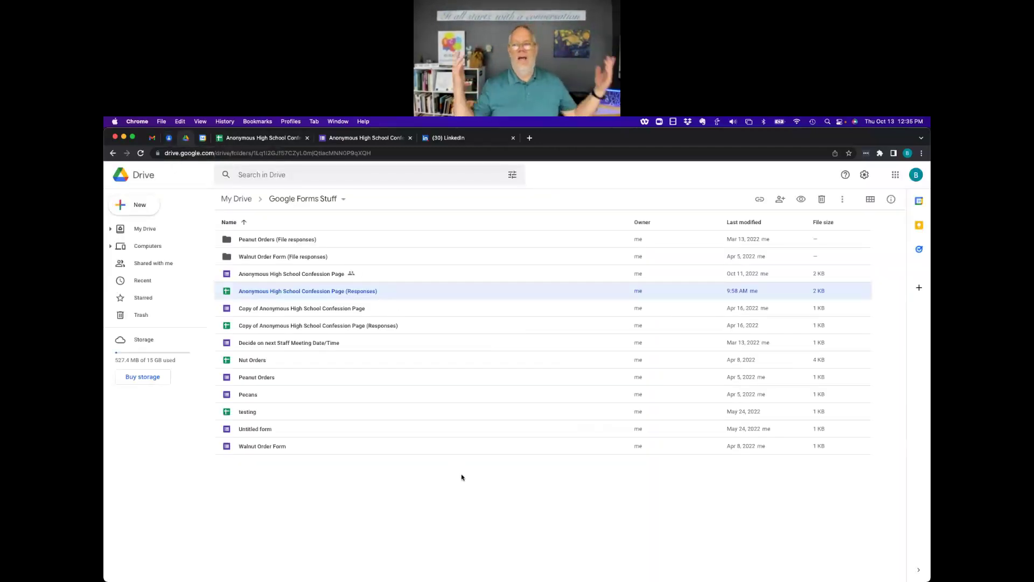
left_click(152, 229)
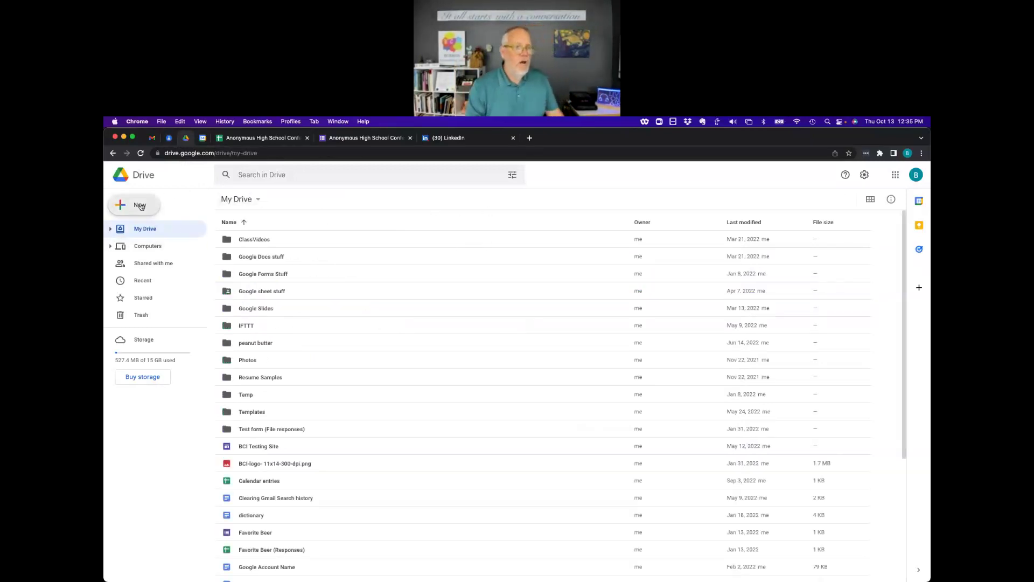
left_click(138, 206)
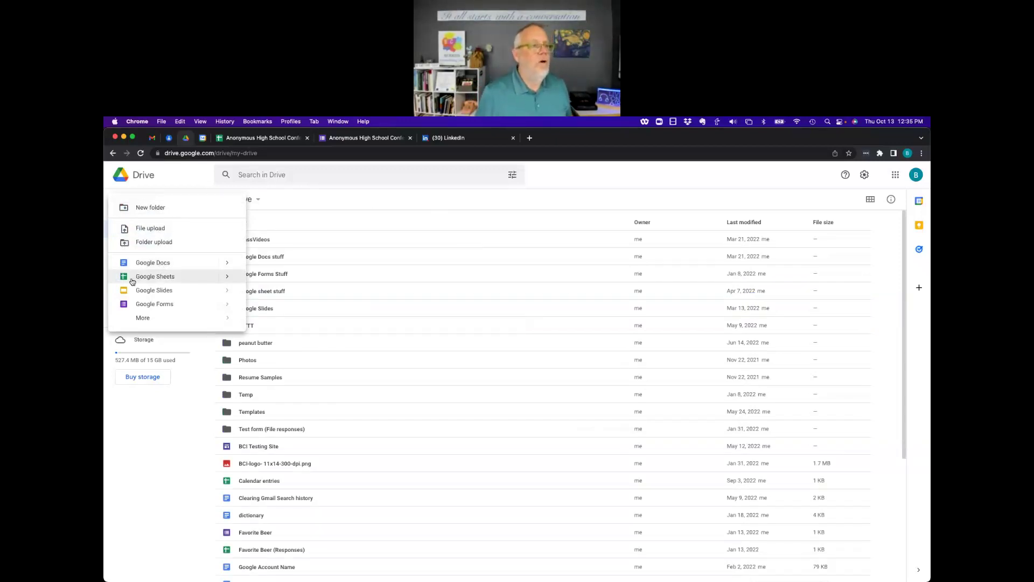
mouse_move(158, 322)
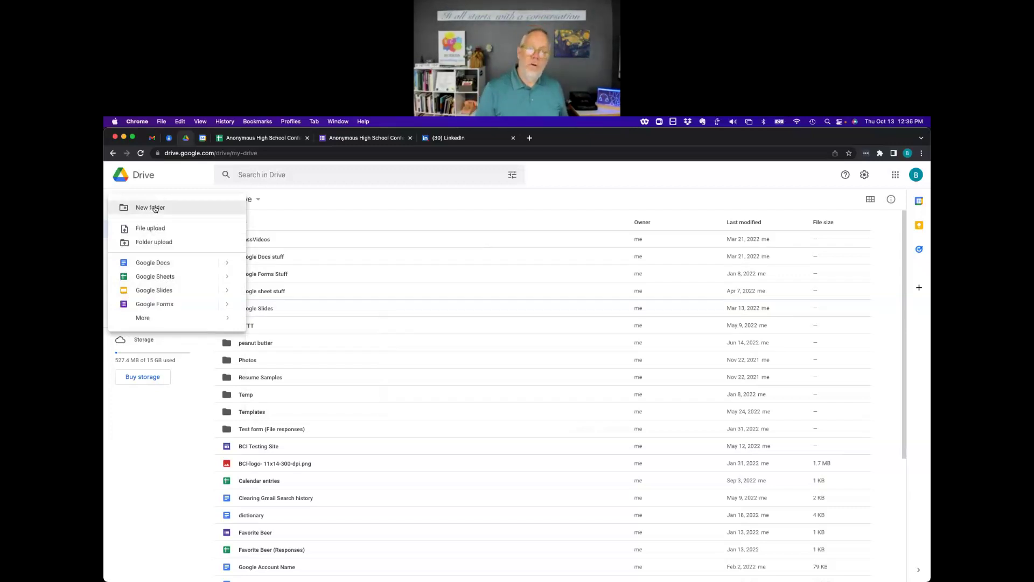
left_click(330, 201)
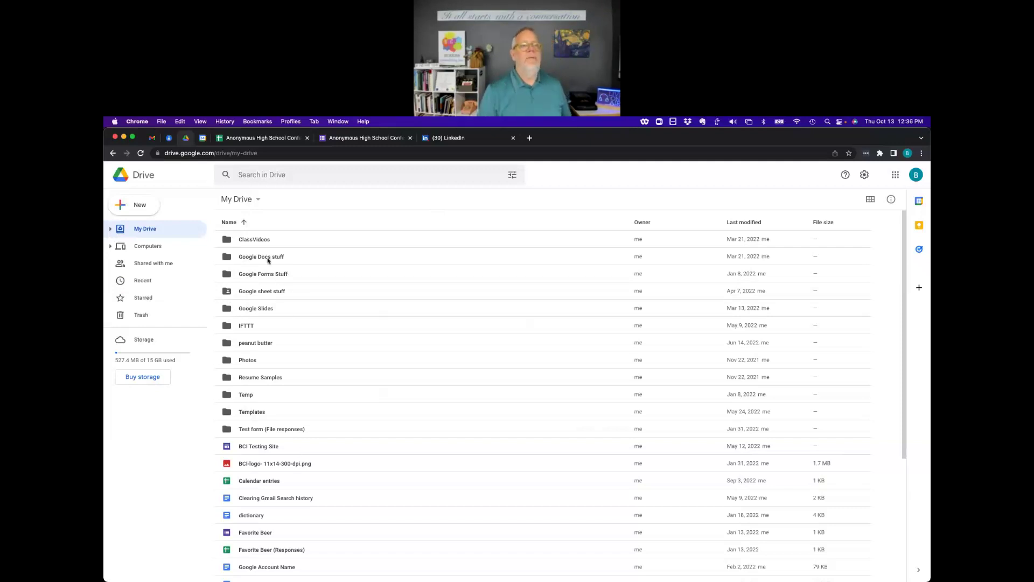
left_click(139, 204)
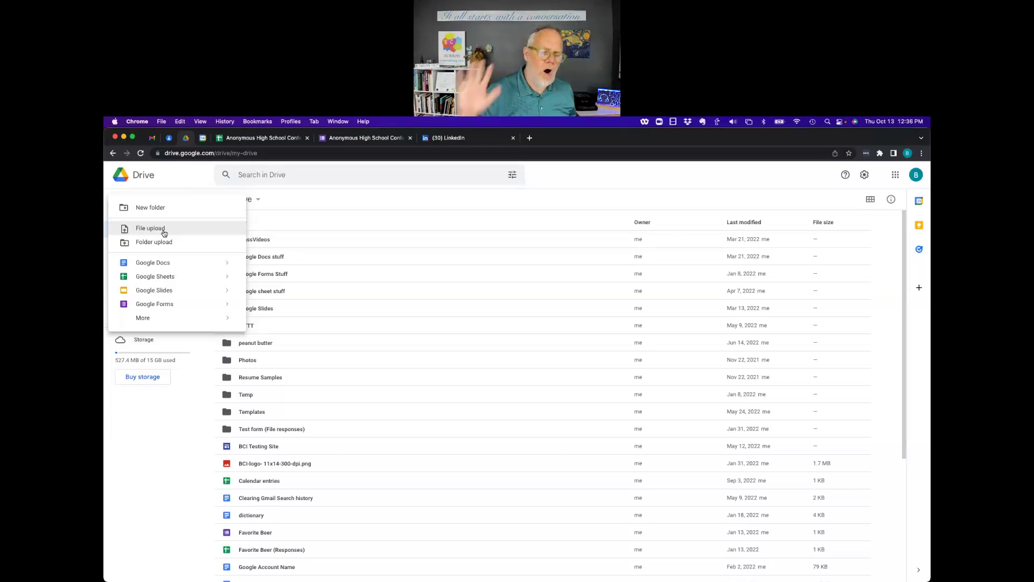
left_click(376, 203)
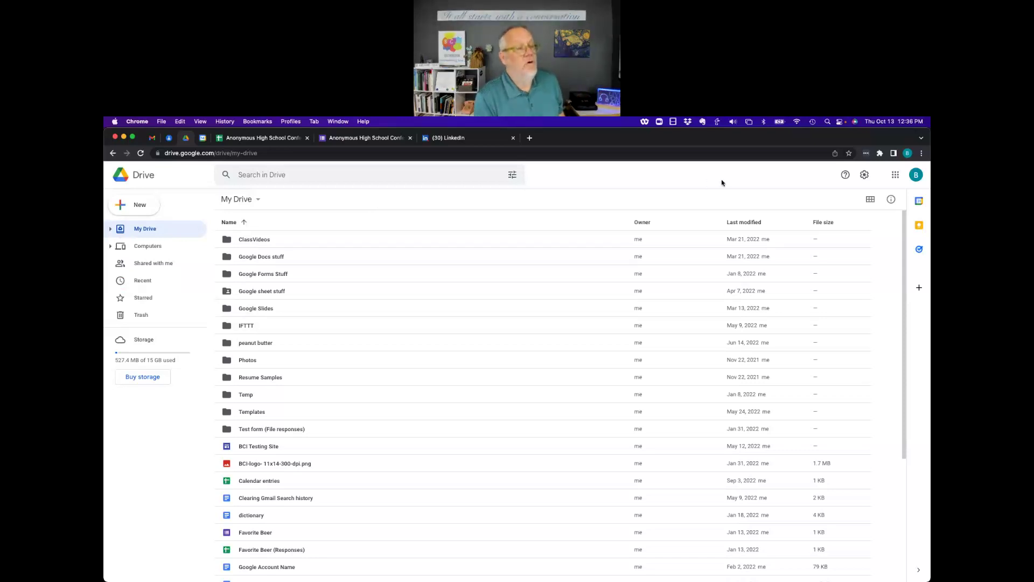
left_click(865, 175)
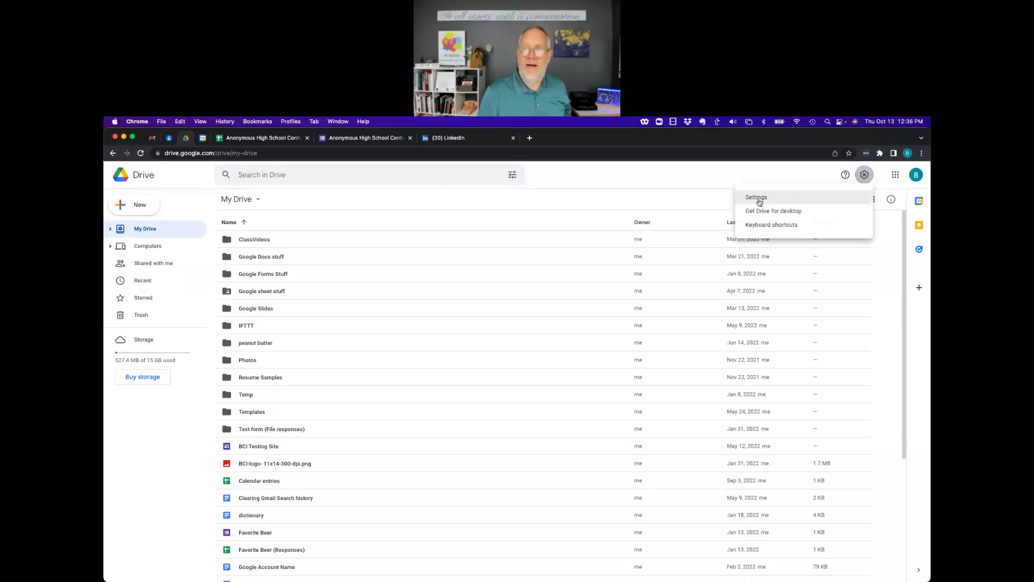
left_click(760, 201)
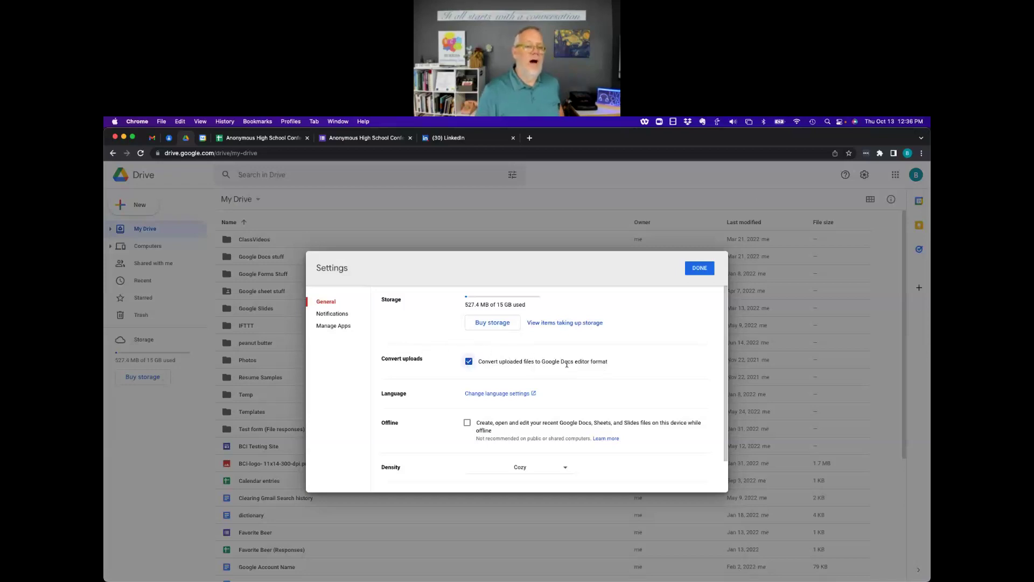
left_click(469, 362)
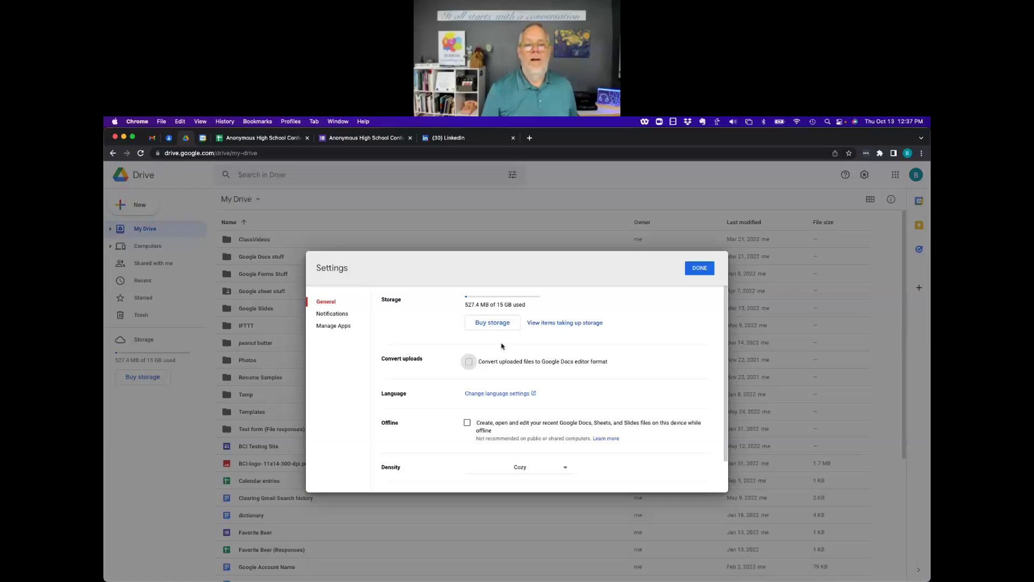
left_click(468, 362)
left_click(699, 269)
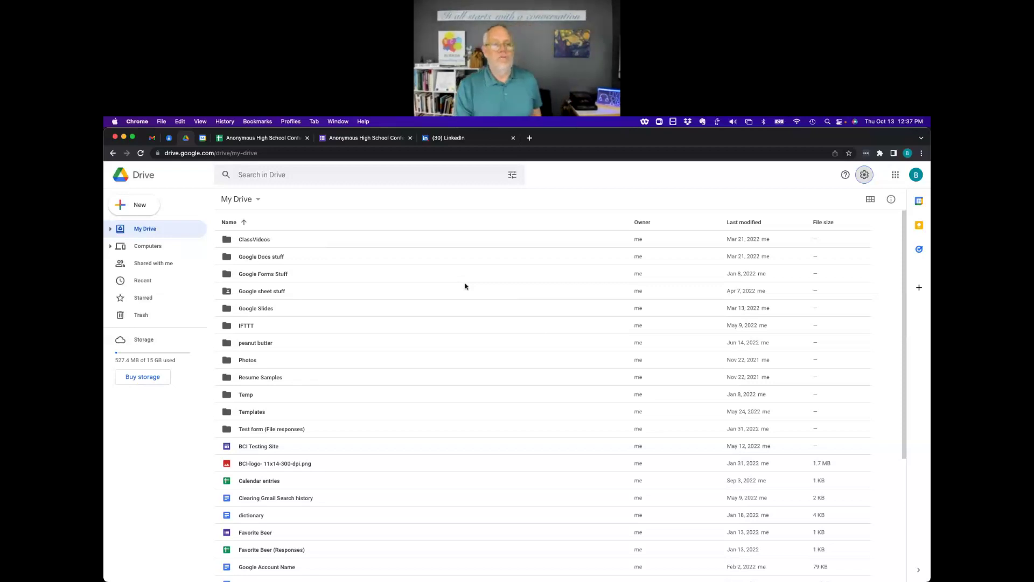
Download '6-15-22 version - A dodgy Google Document' from Google Docs stuff as Word, then open it in Docs.
double_click(268, 261)
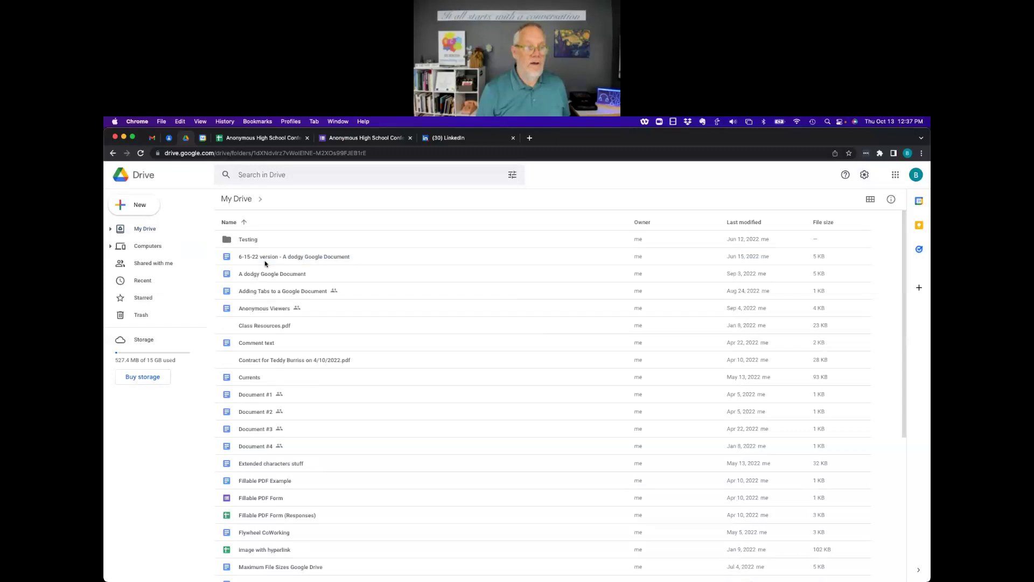
left_click(265, 258)
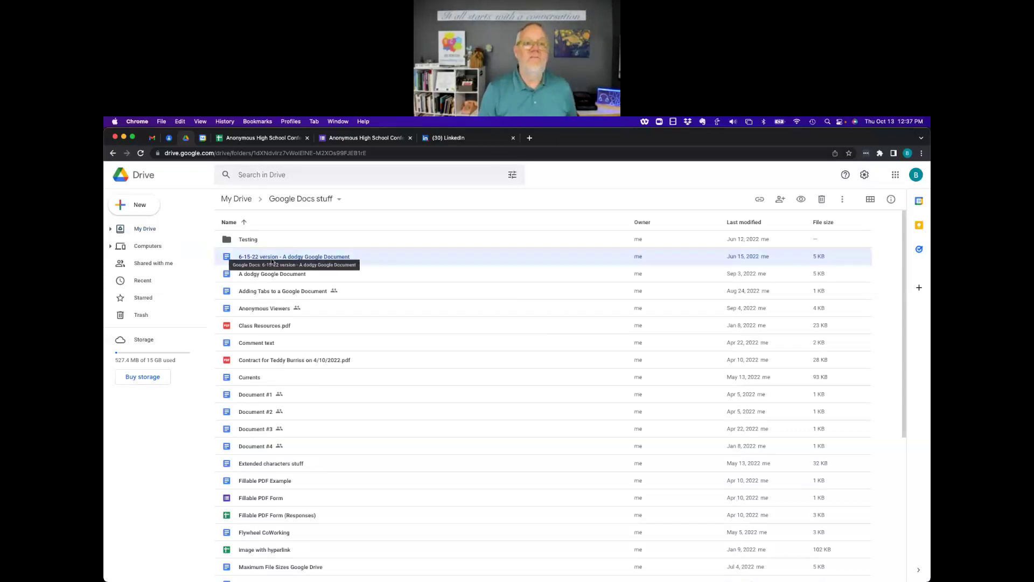
right_click(272, 262)
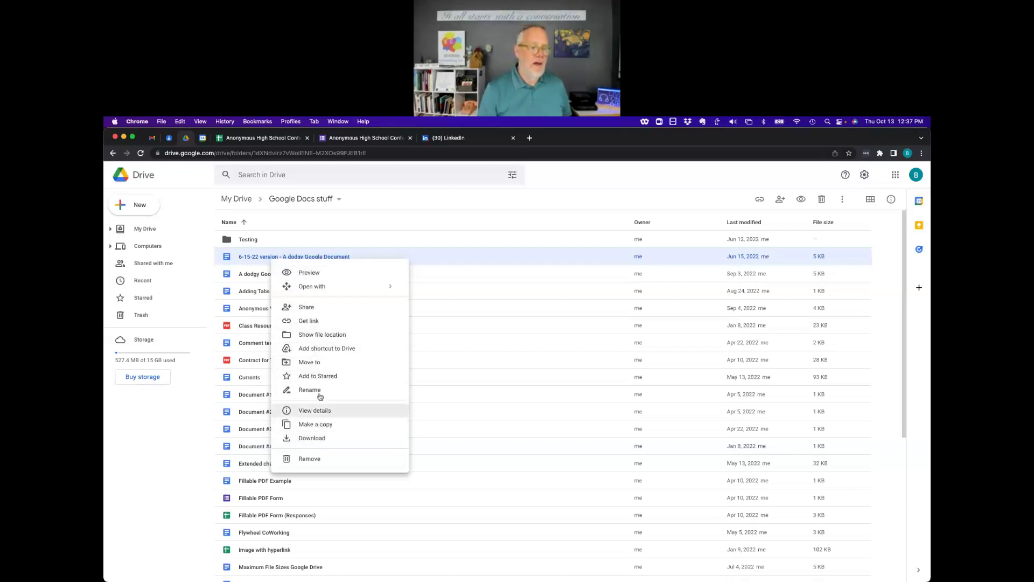
left_click(312, 440)
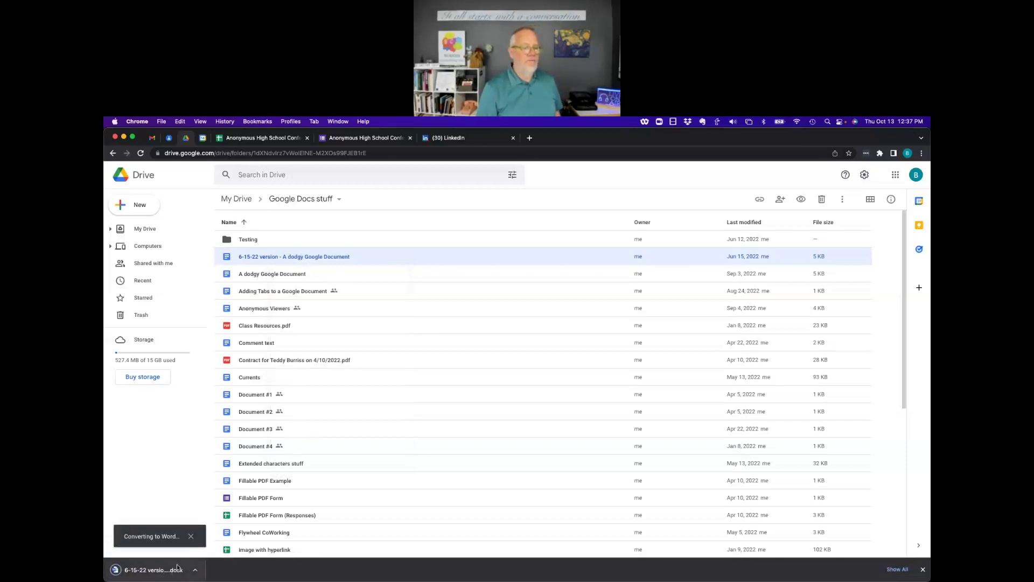
left_click(191, 536)
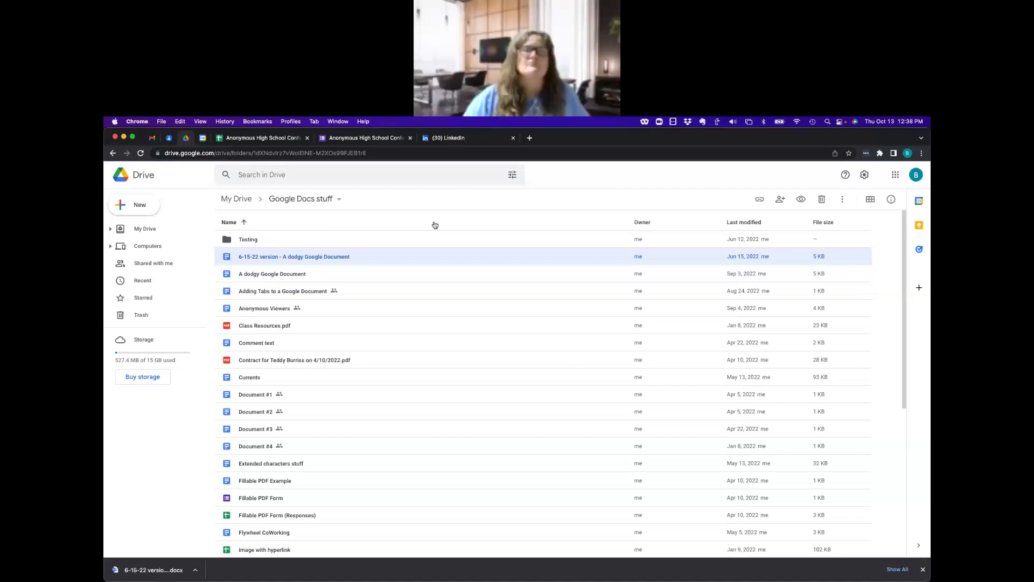
double_click(286, 257)
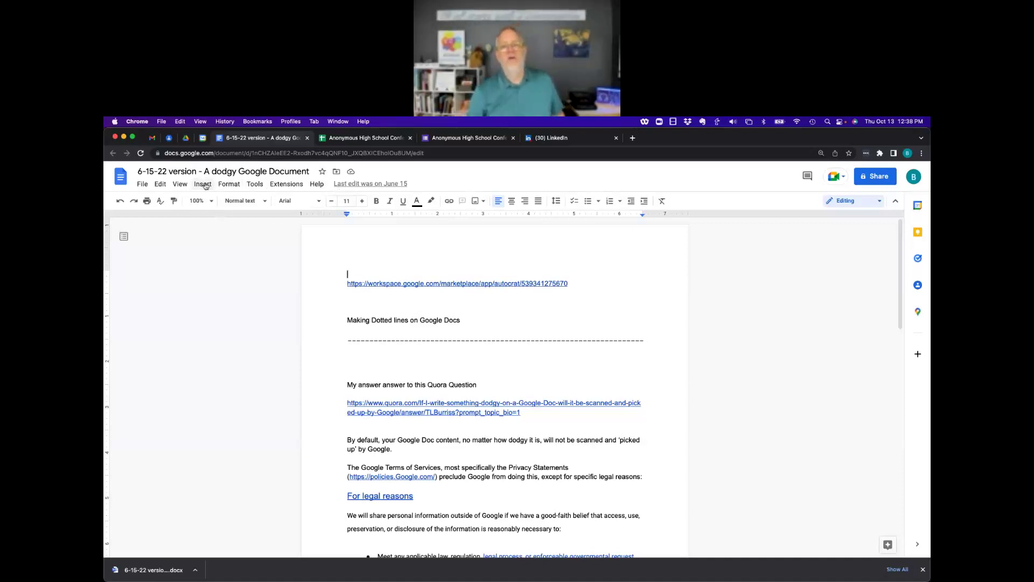
Type a 'Resume for' title line naming a person at the top of the document, then open the File menu.
type("Resume for Teddy")
key("Return")
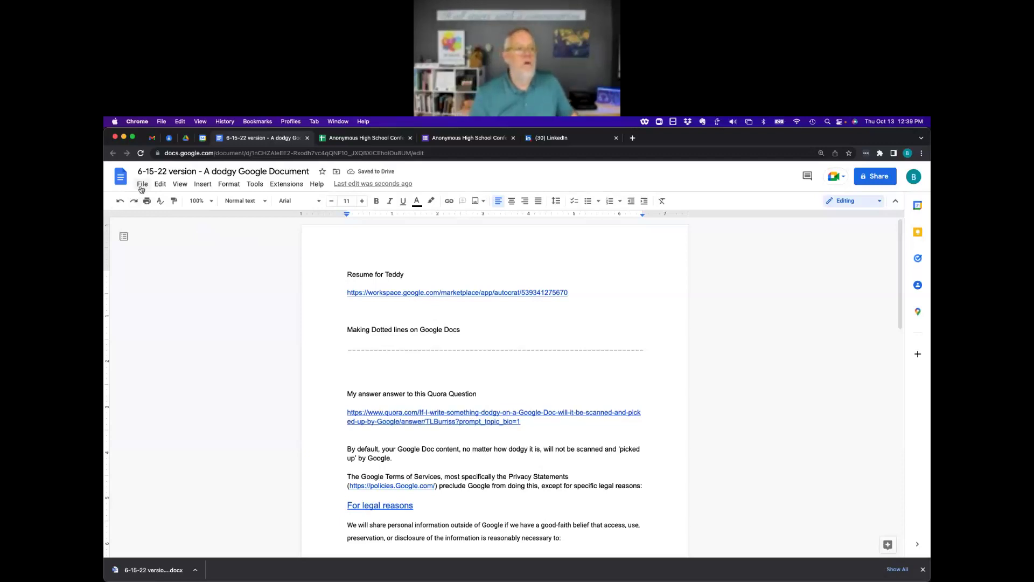
left_click(143, 184)
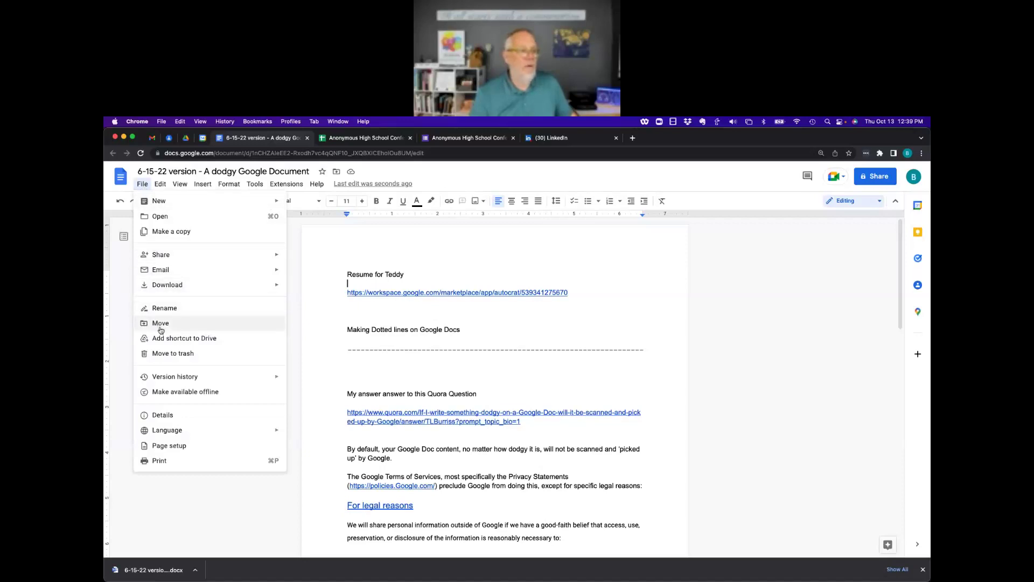
Set General access to Anyone with the link, copy the sharing link, and go to Gmail.
left_click(874, 177)
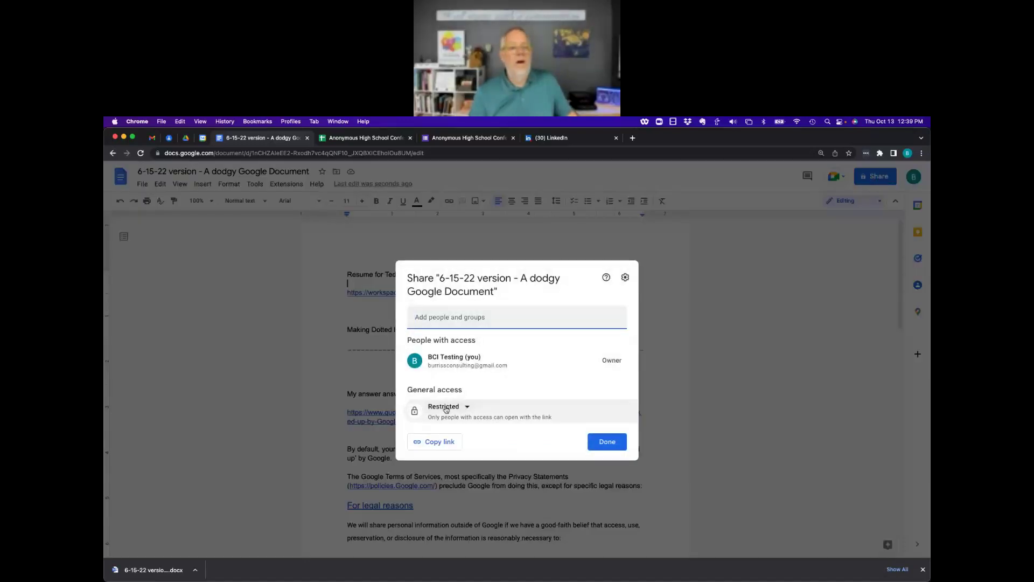
left_click(447, 408)
left_click(458, 452)
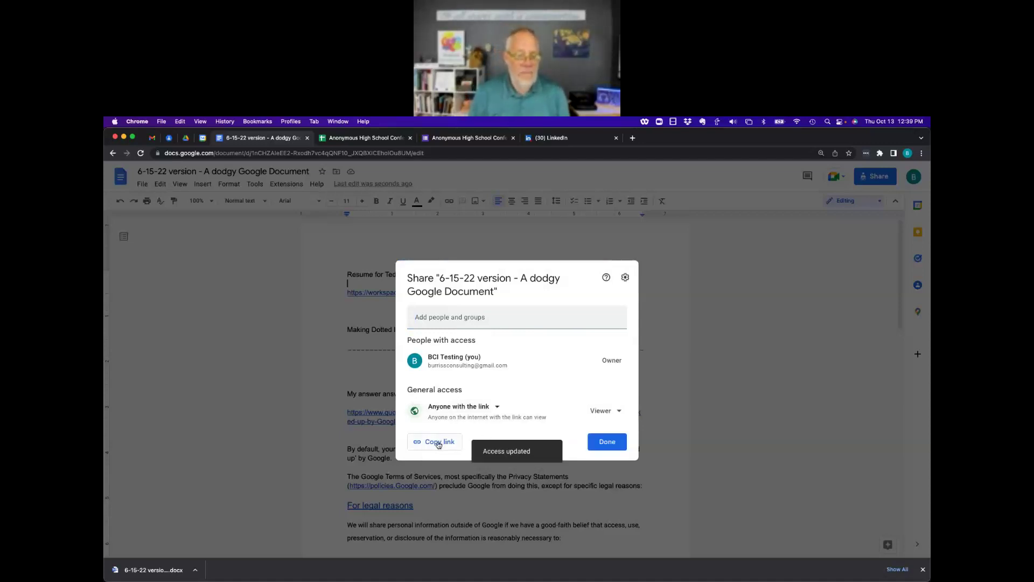
left_click(439, 443)
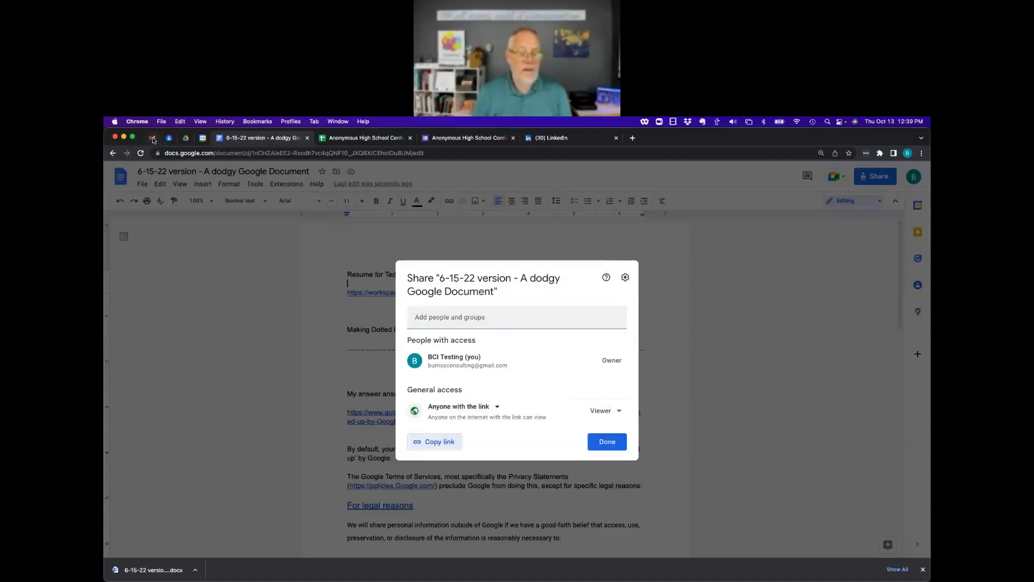
left_click(606, 442)
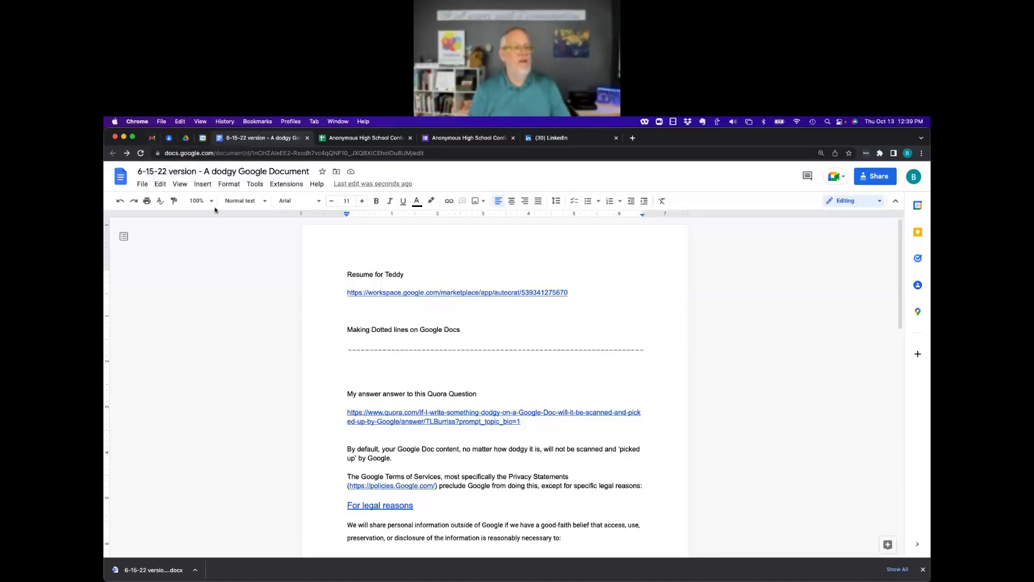
key("super+1")
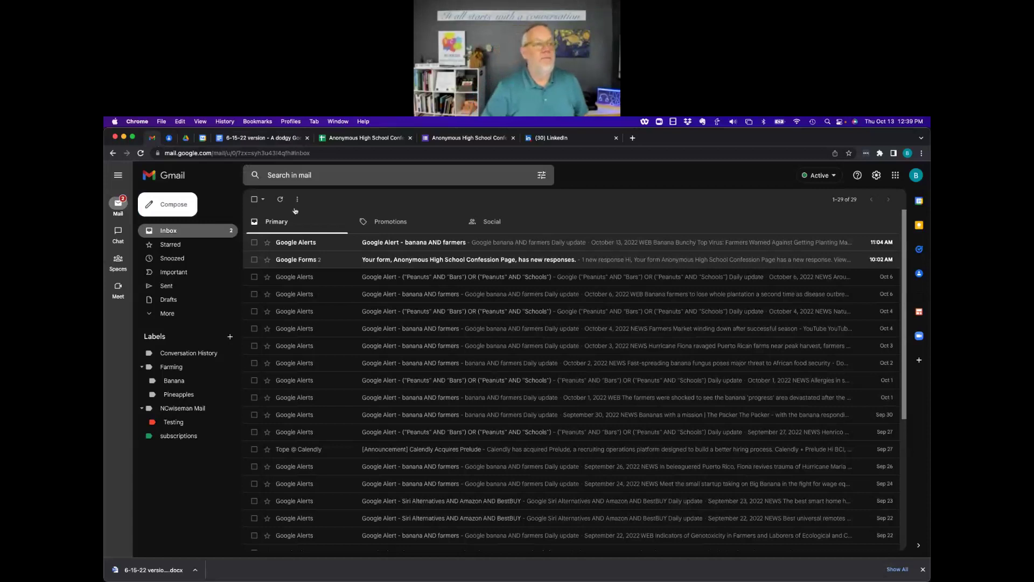
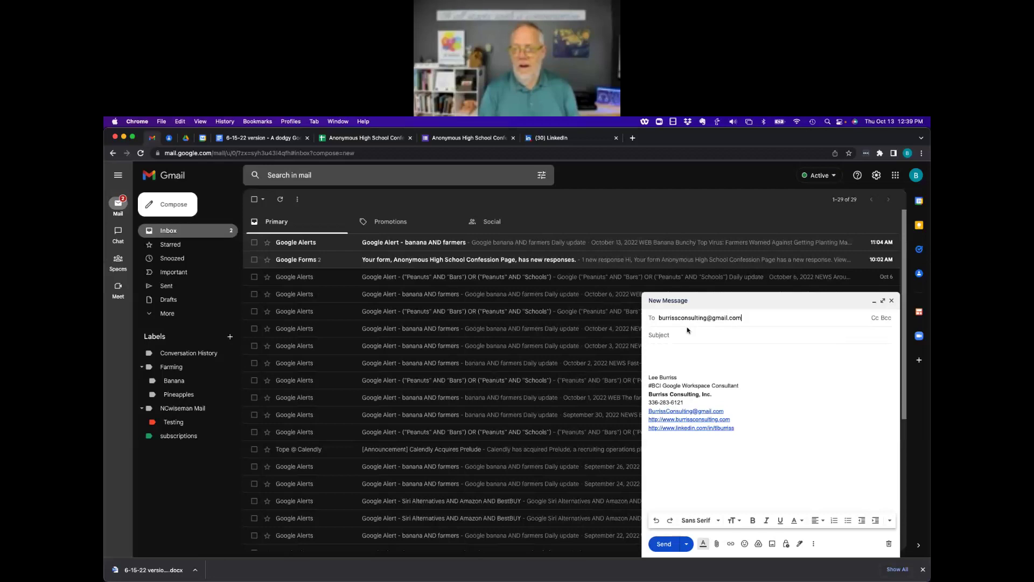
Email your own address the pasted document link with subject 'thck this. out', then open the received message.
key("Return")
key("Tab")
type("t")
type("hck this. out")
key("Tab")
key("super+v")
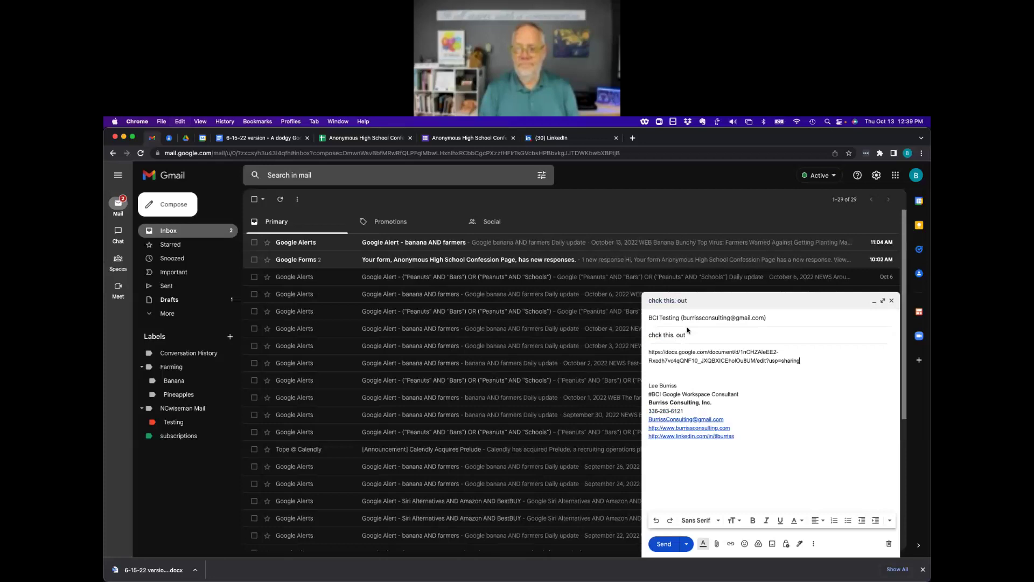
left_click(668, 545)
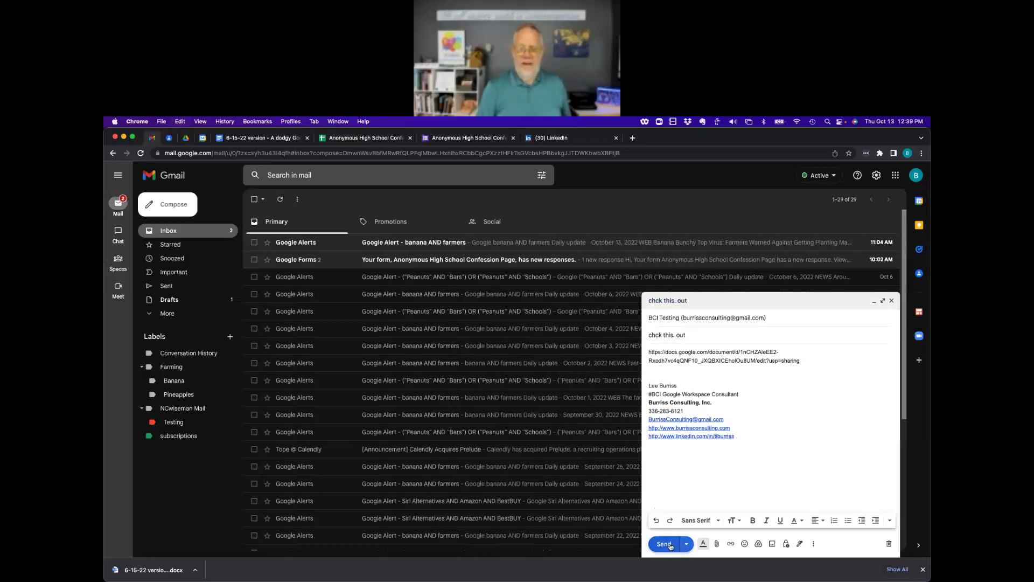
left_click(428, 248)
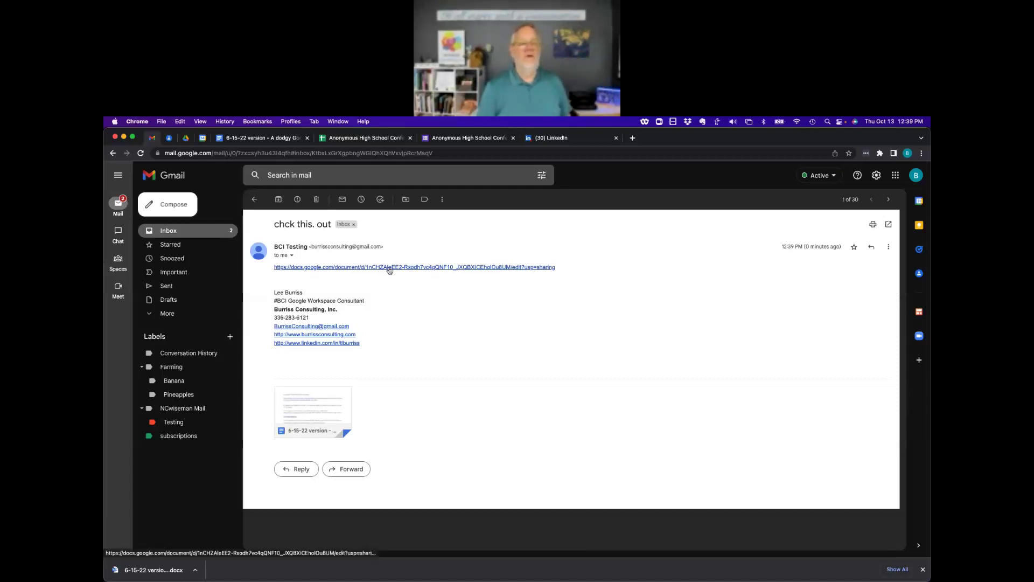
right_click(389, 269)
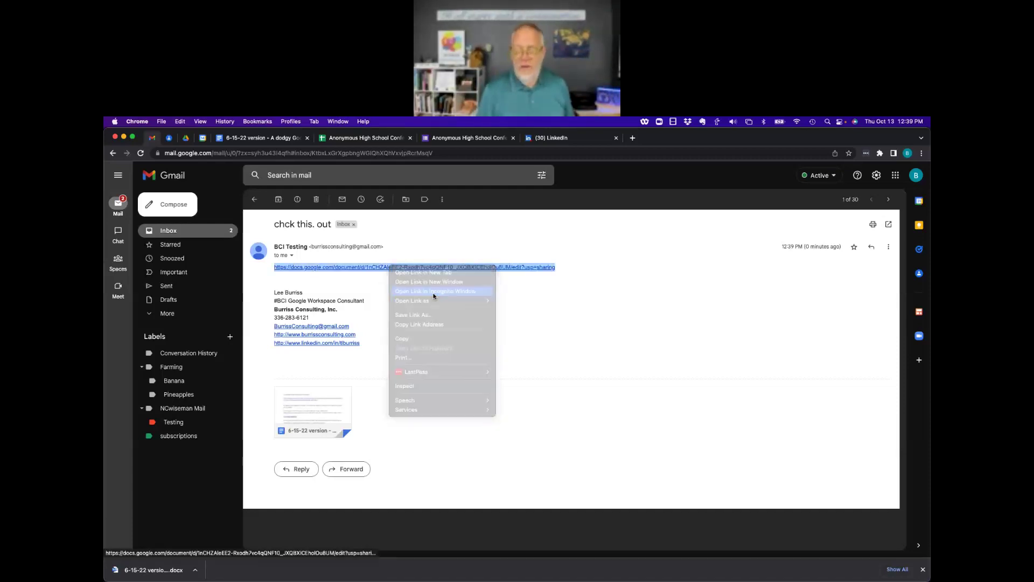
left_click(448, 290)
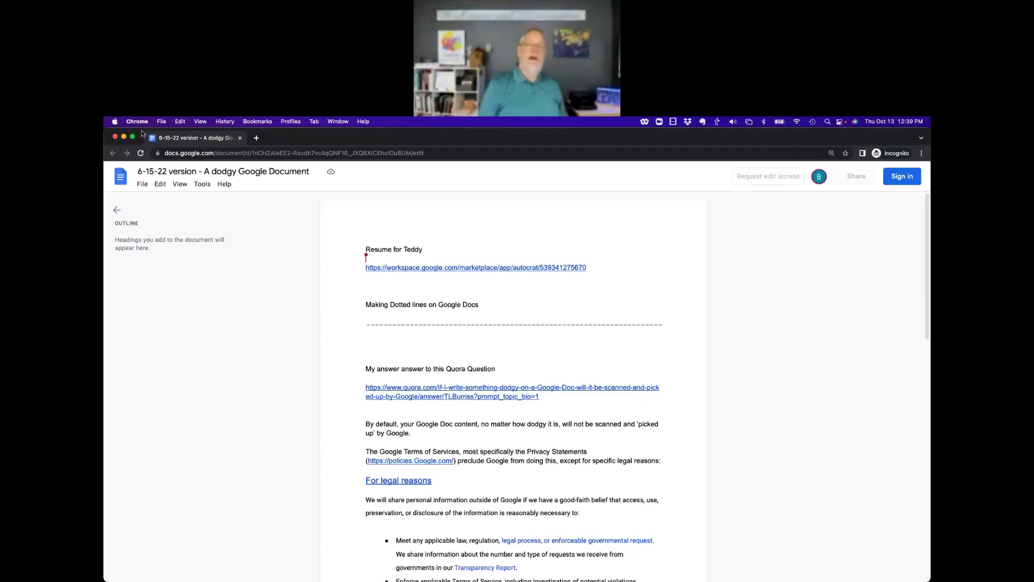
left_click(115, 138)
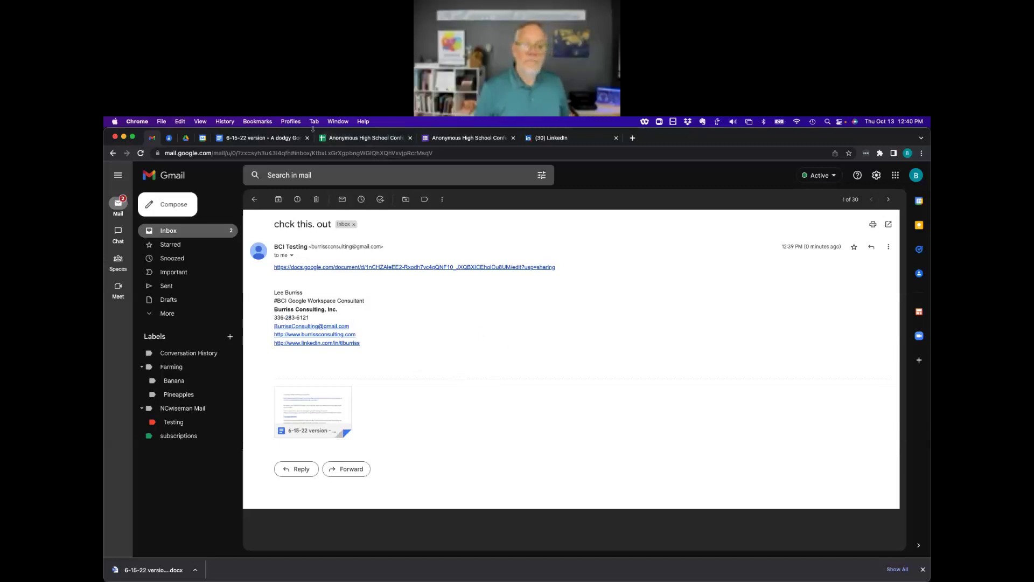
left_click(264, 138)
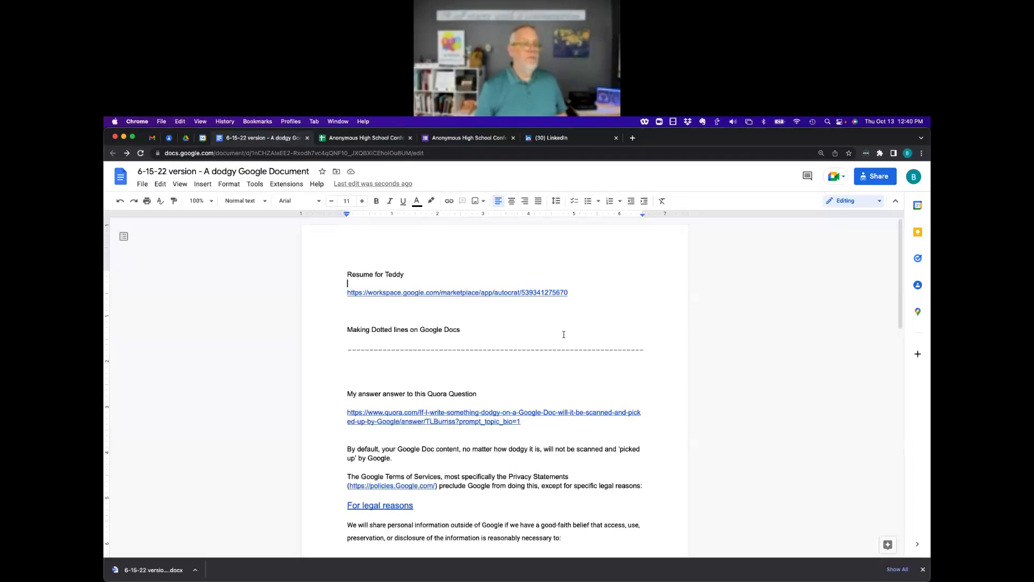
Show the File menu's Download formats, then dismiss the menu without downloading.
left_click(140, 186)
mouse_move(183, 286)
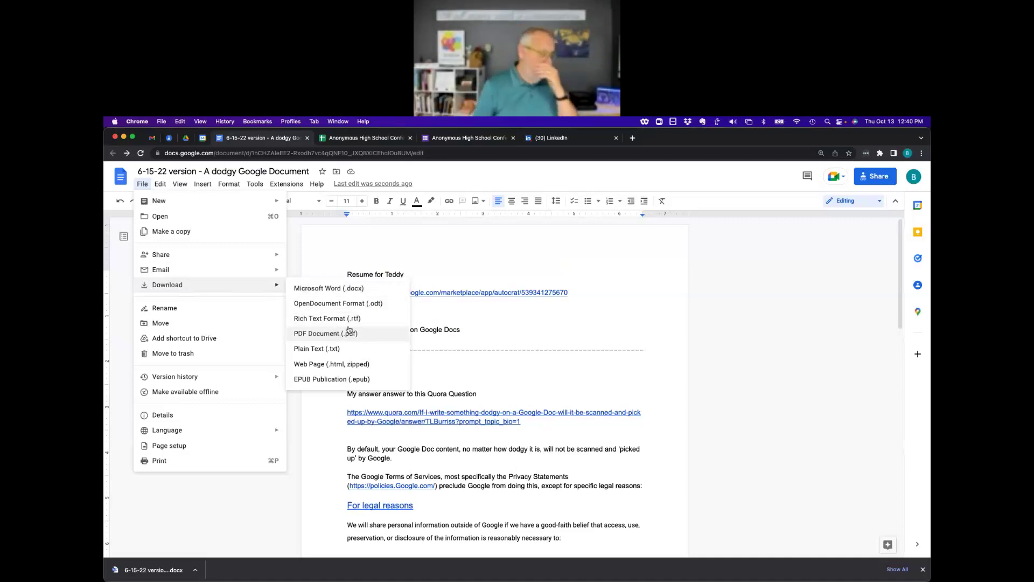
left_click(586, 312)
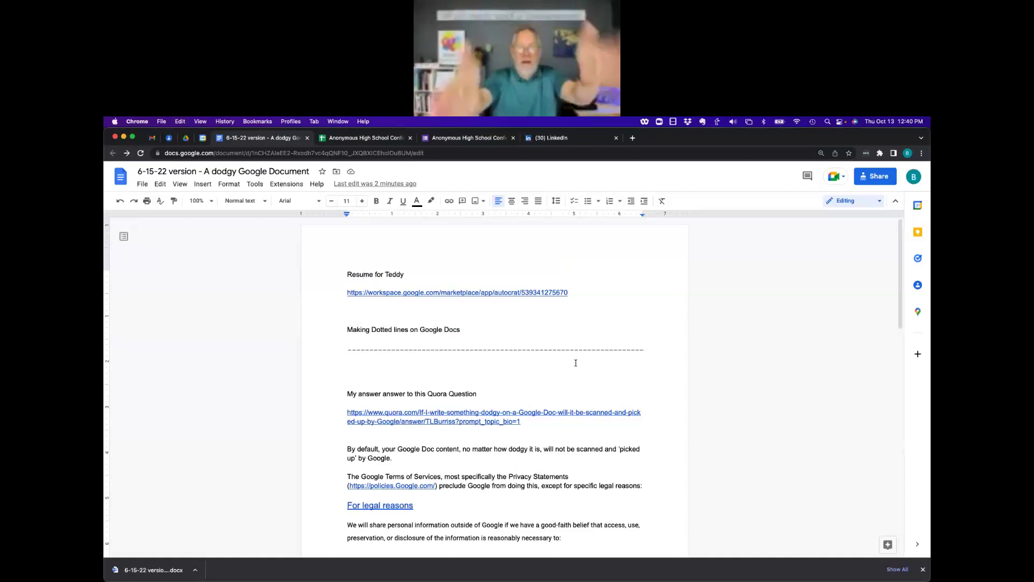
Share the document with a contact as Commenter with the note 'dude', then switch to their browser profile.
left_click(886, 174)
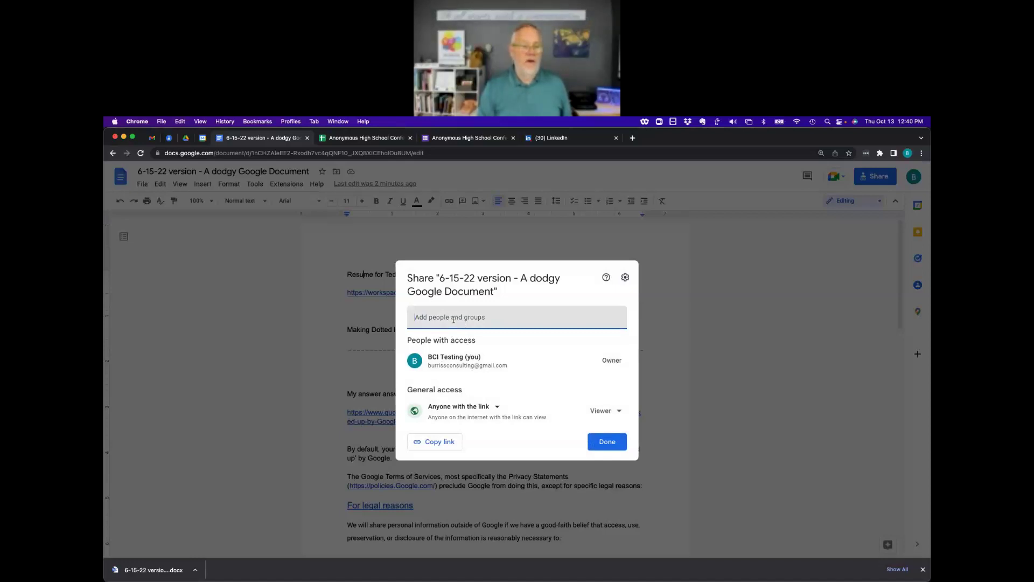
key("super+v")
left_click(458, 348)
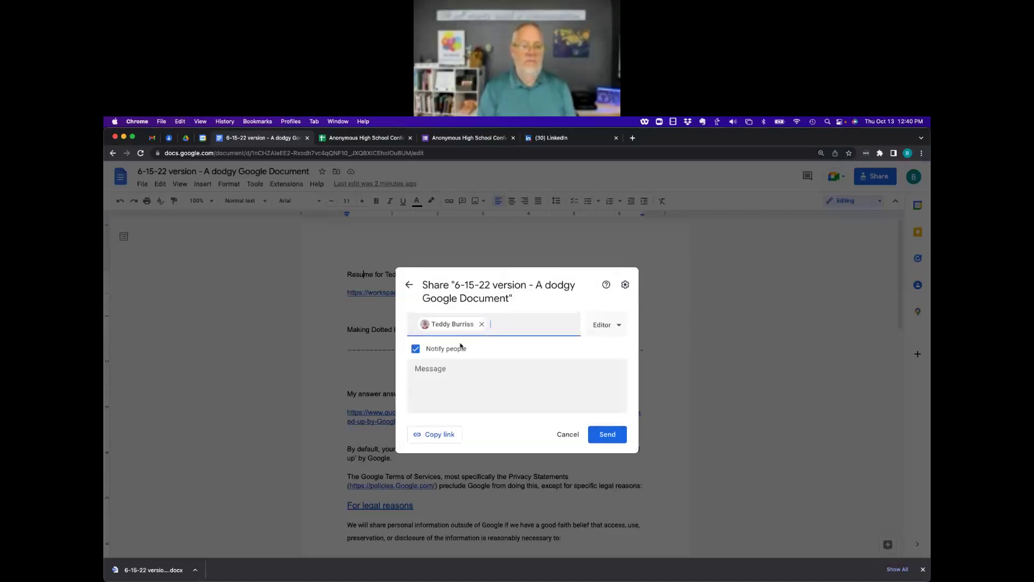
left_click(623, 331)
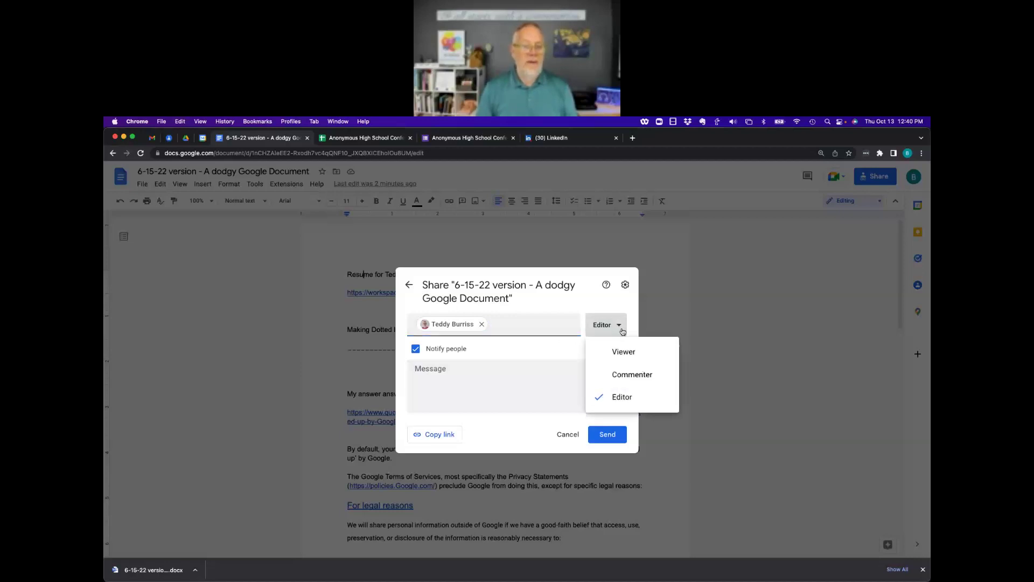
left_click(627, 375)
left_click(582, 374)
type("d")
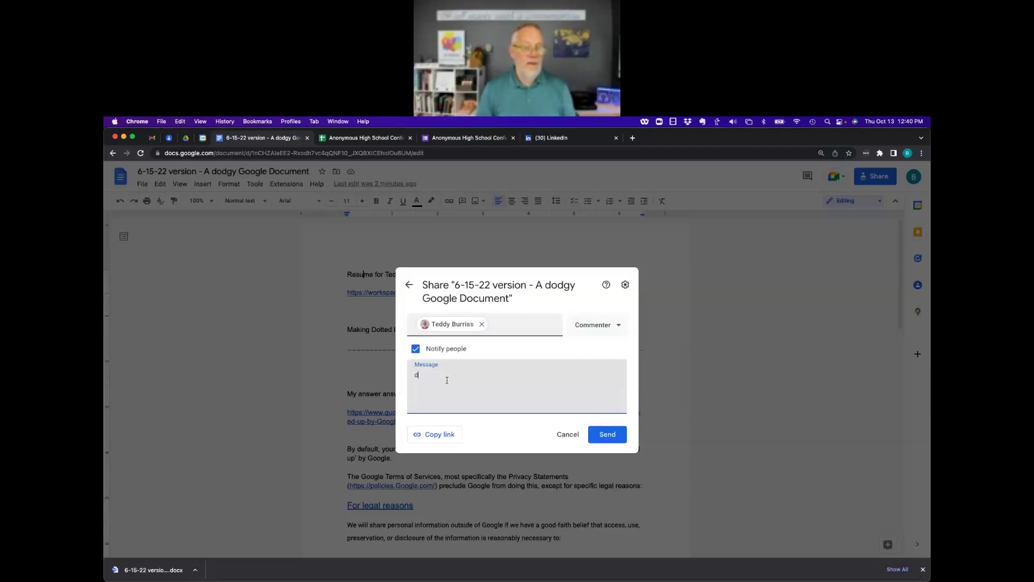
type("ude")
left_click(607, 434)
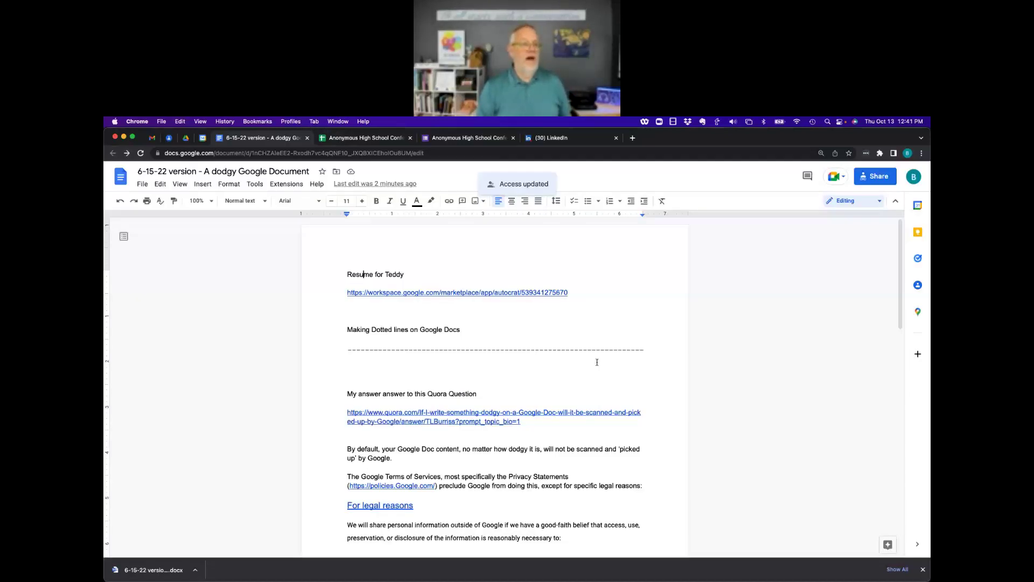
left_click(290, 122)
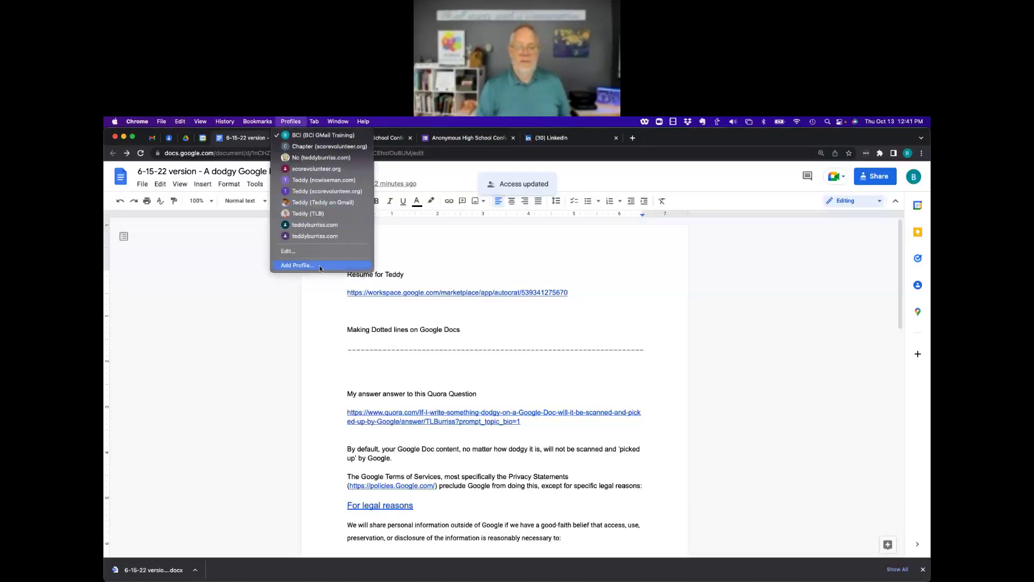
left_click(306, 213)
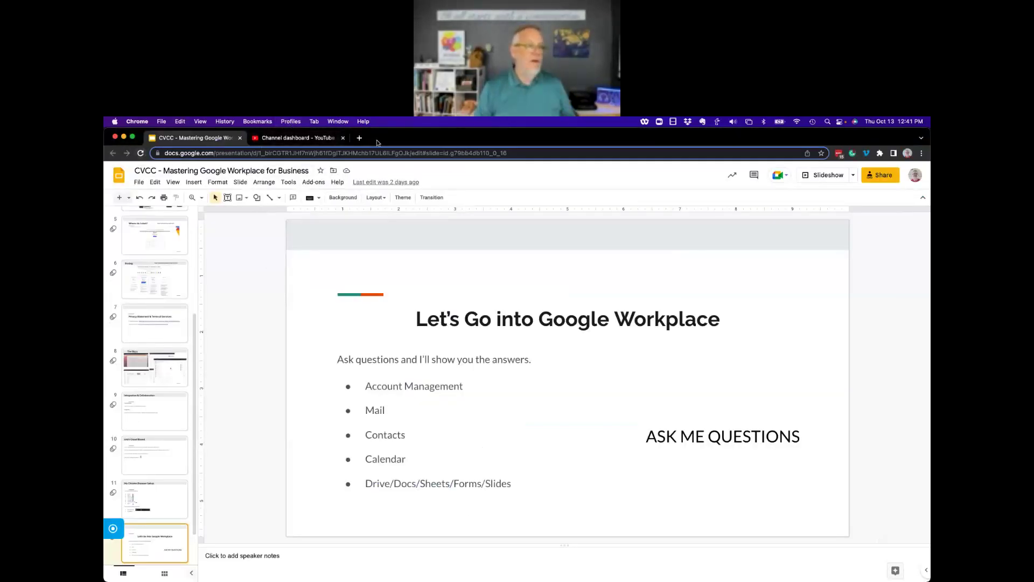
Open Gmail's Updates in the recipient's profile, then the 'Document shared with you' email and its document.
left_click(359, 138)
type("gmail")
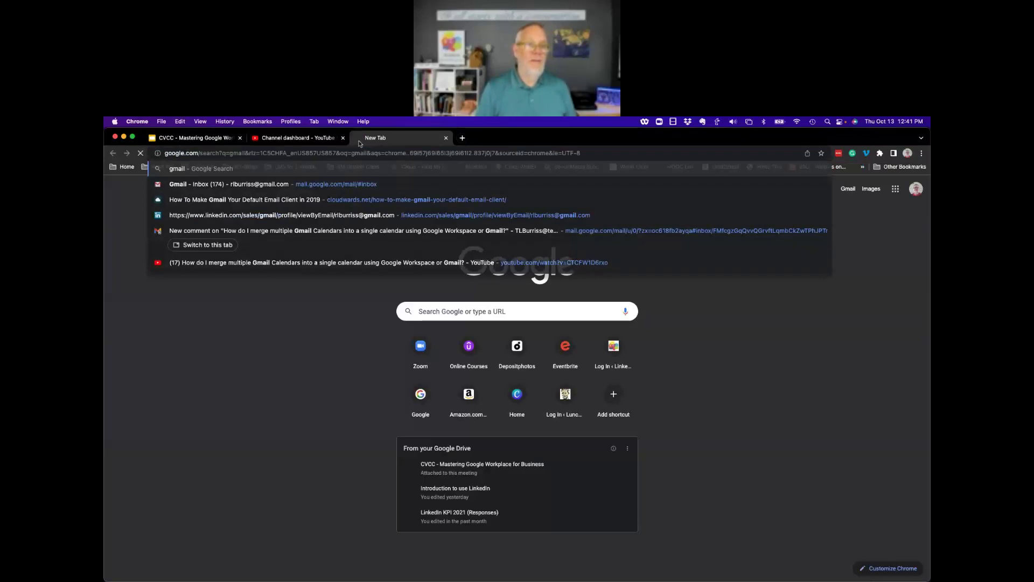
key("Return")
left_click(260, 282)
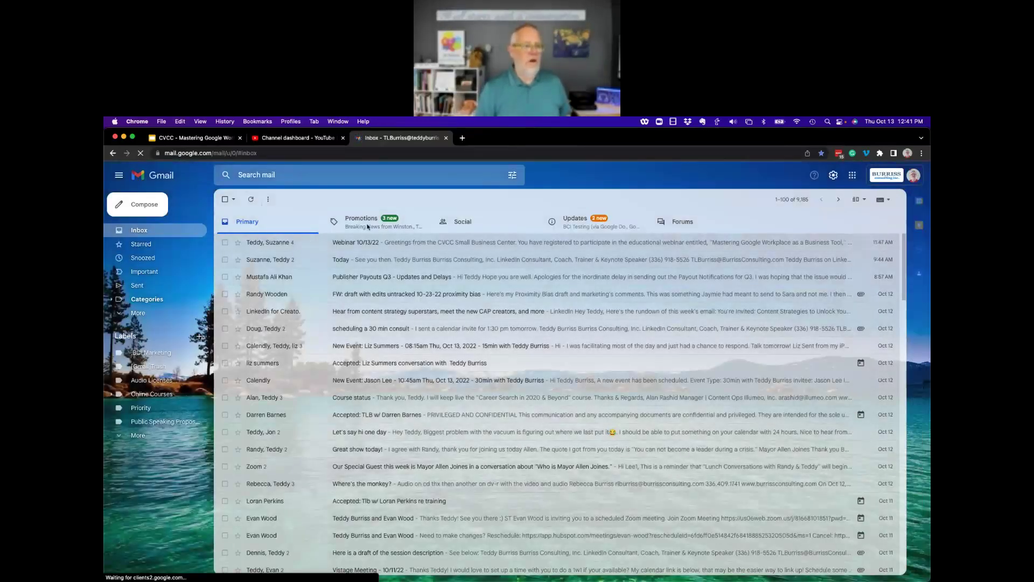
left_click(575, 221)
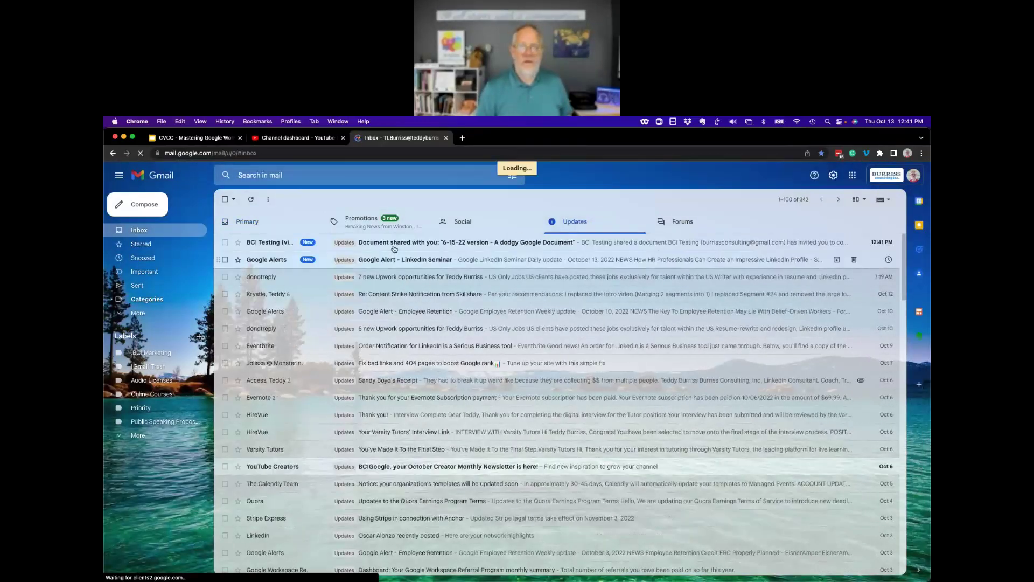
left_click(395, 245)
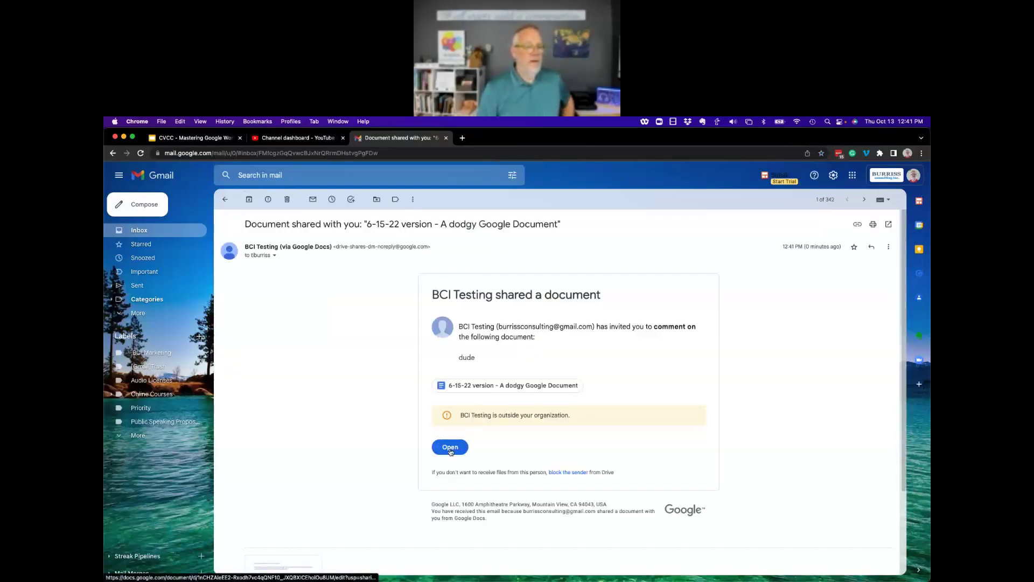
left_click(450, 447)
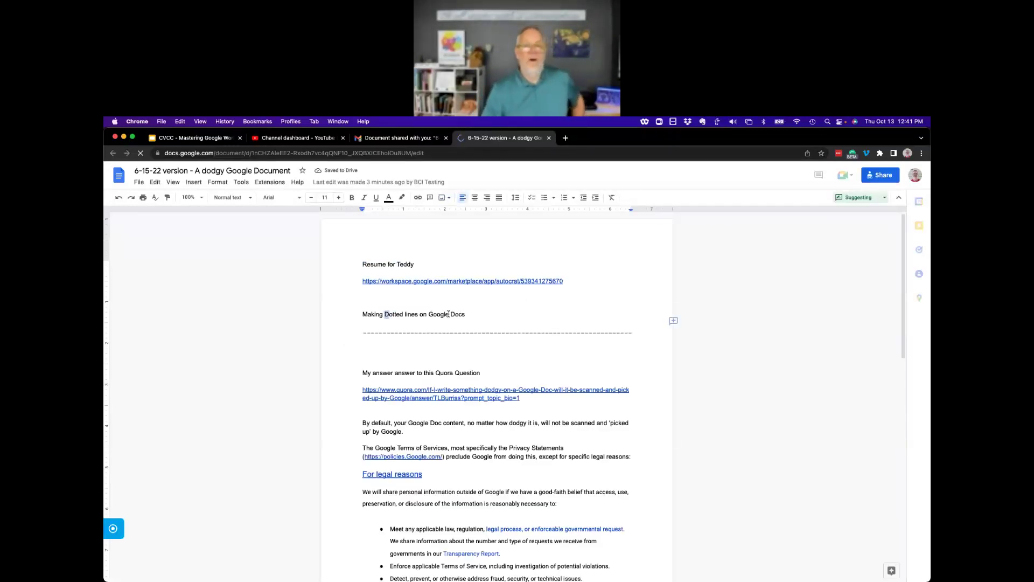
Comment 'OMG - no way' on the words 'Dotted lines on Google', then close the document.
left_click_drag(385, 314, 449, 314)
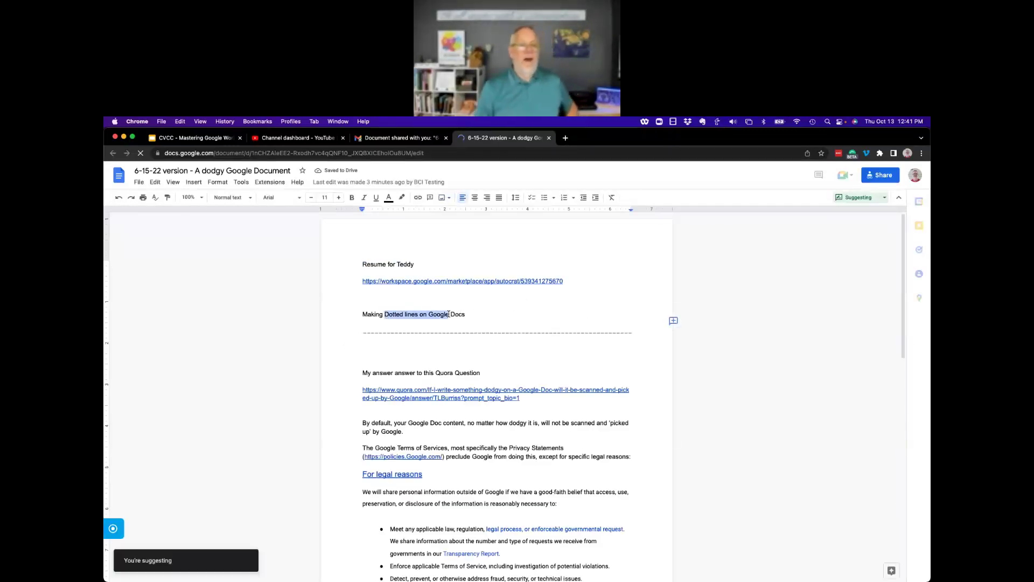
left_click(674, 322)
type("OMG - no wa")
left_click(633, 371)
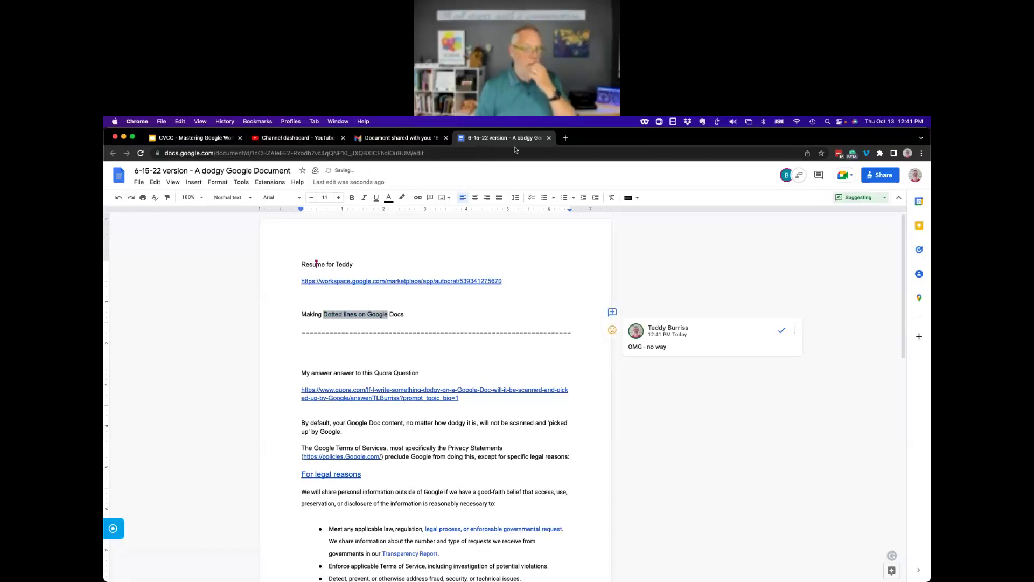
left_click(549, 139)
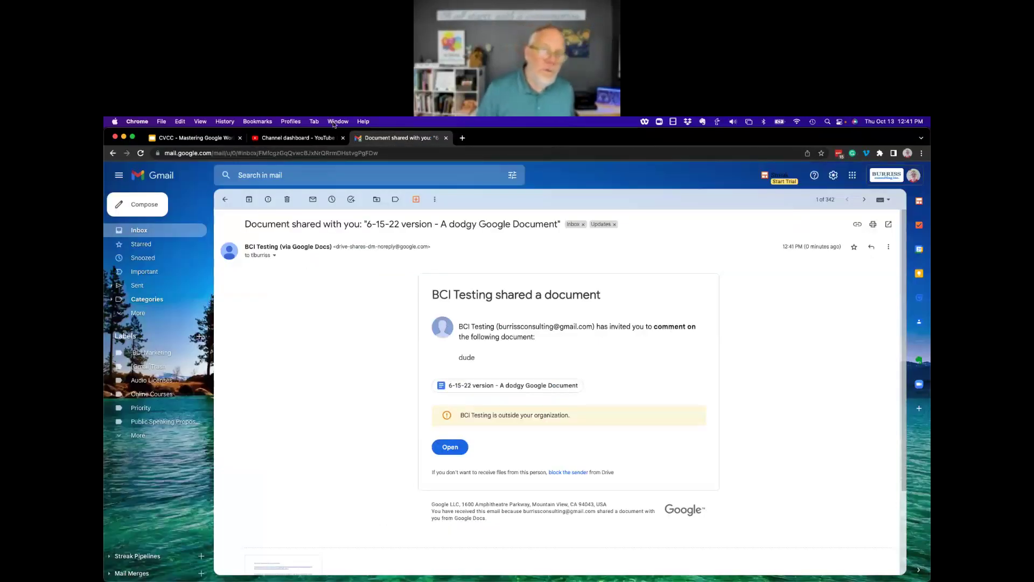
left_click(337, 121)
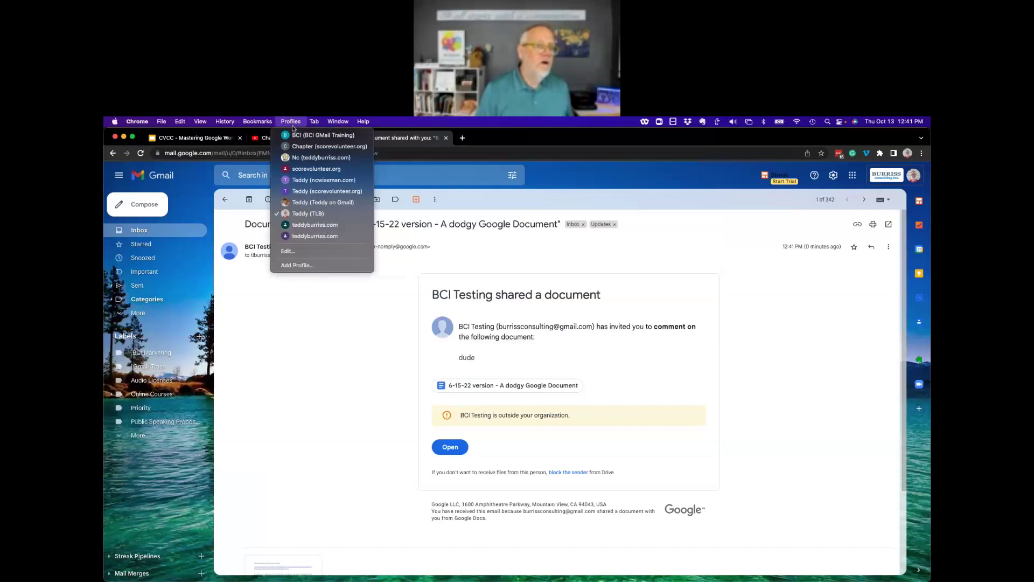
Switch back to the training account's window and close the shared document tab there.
left_click(301, 138)
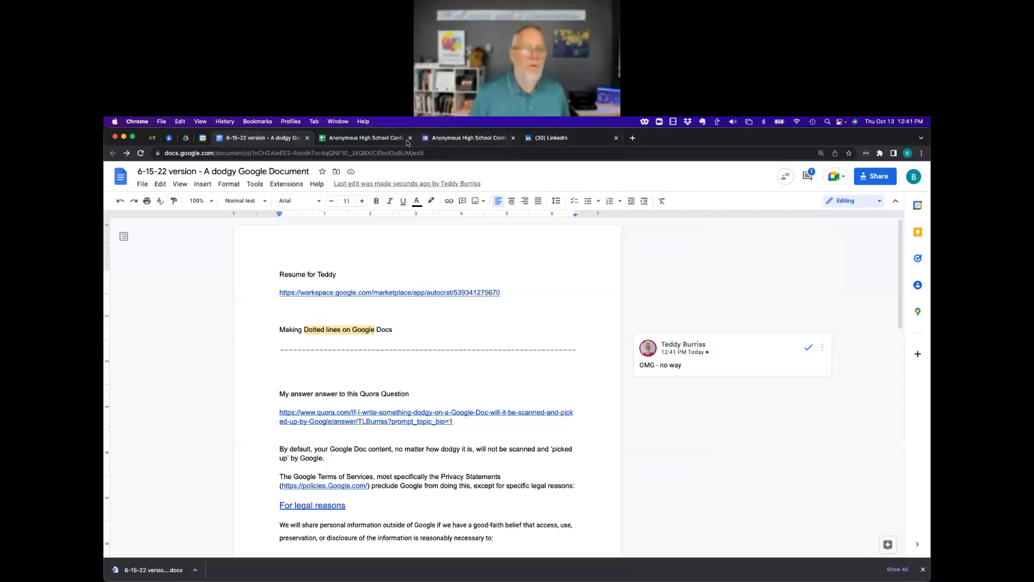
left_click(307, 139)
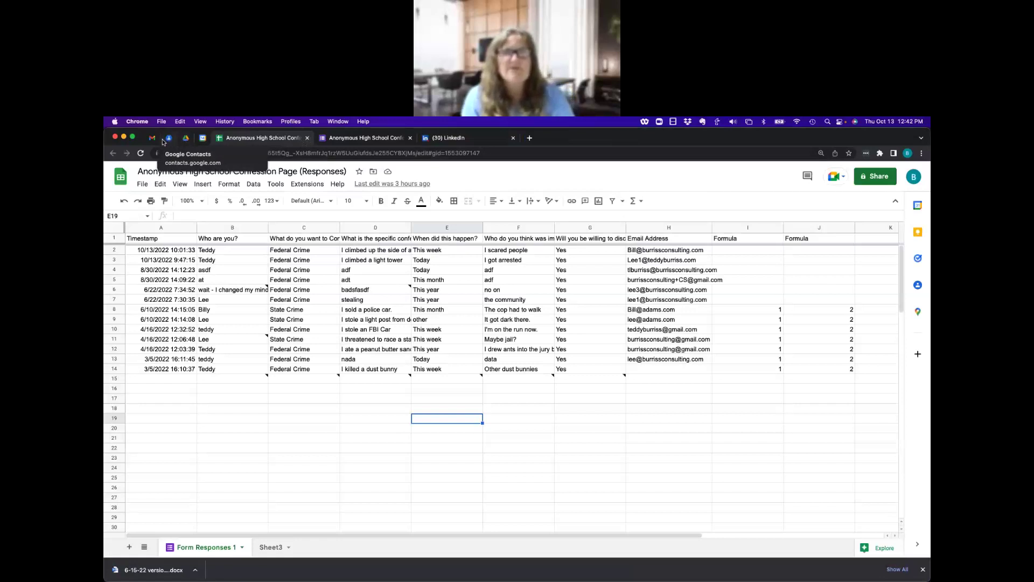
Navigate My Drive to the Google sheet stuff folder and open the 'data set' form.
left_click(186, 139)
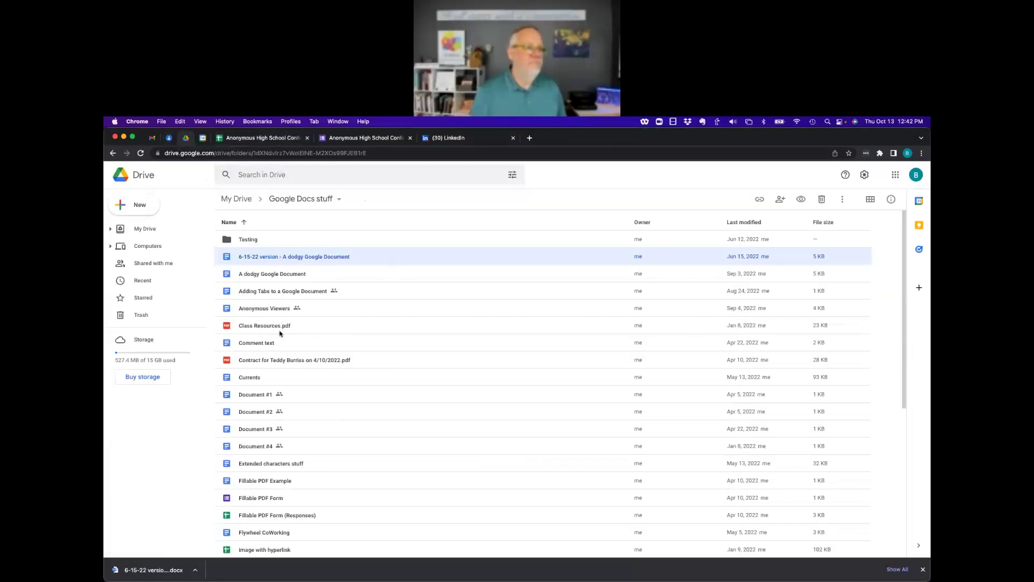
left_click(237, 199)
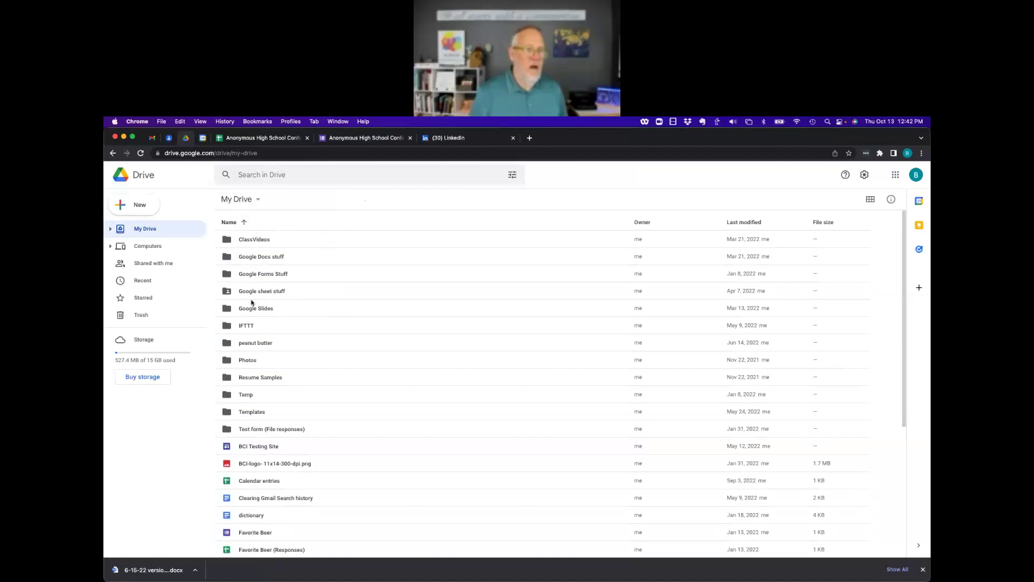
double_click(257, 257)
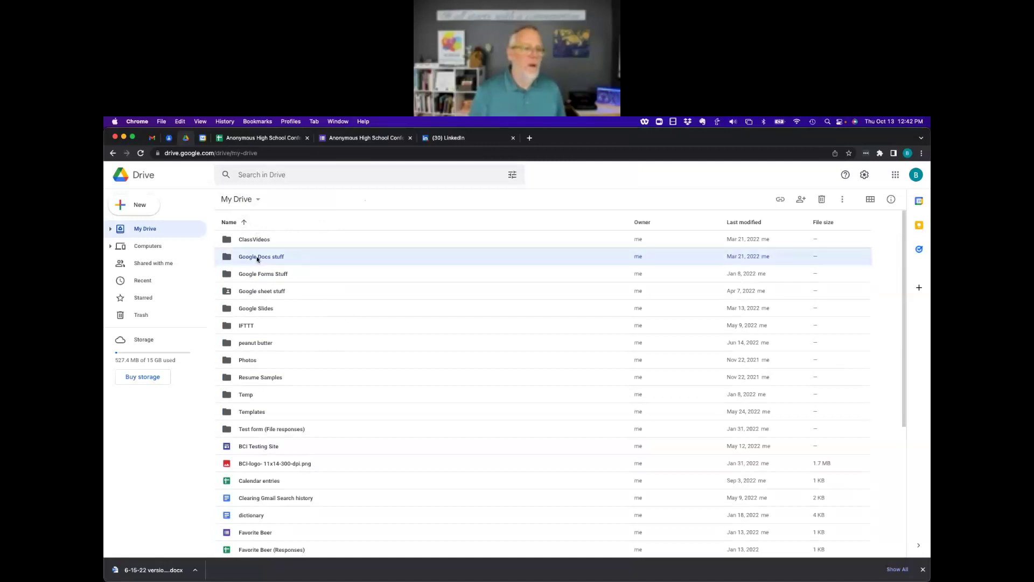
left_click(247, 201)
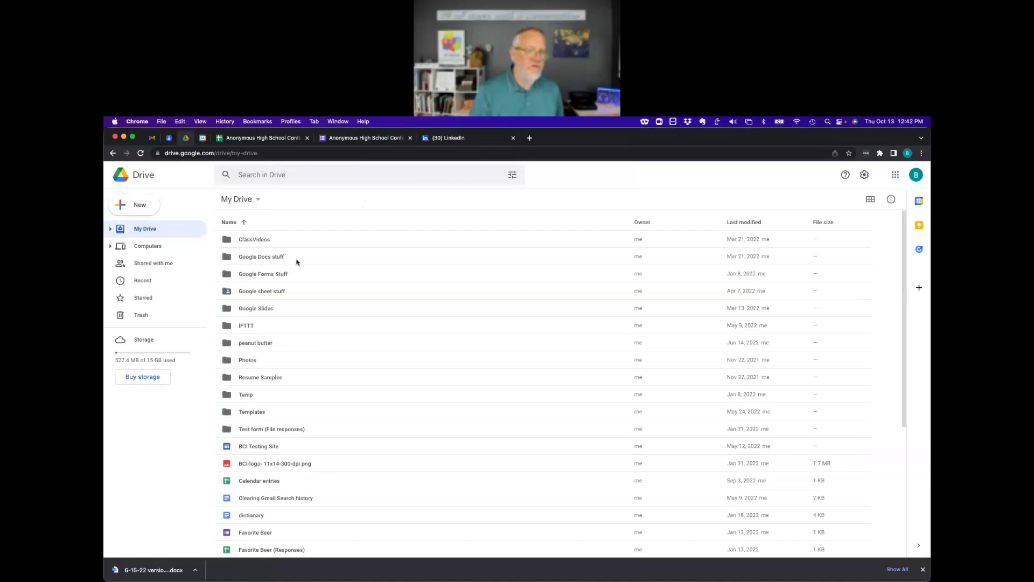
double_click(261, 292)
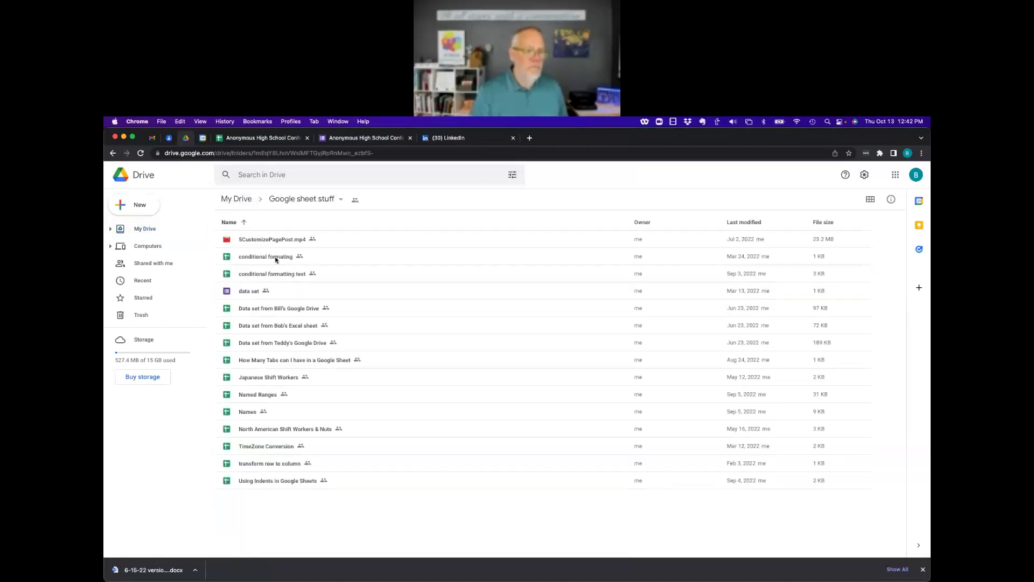
double_click(244, 293)
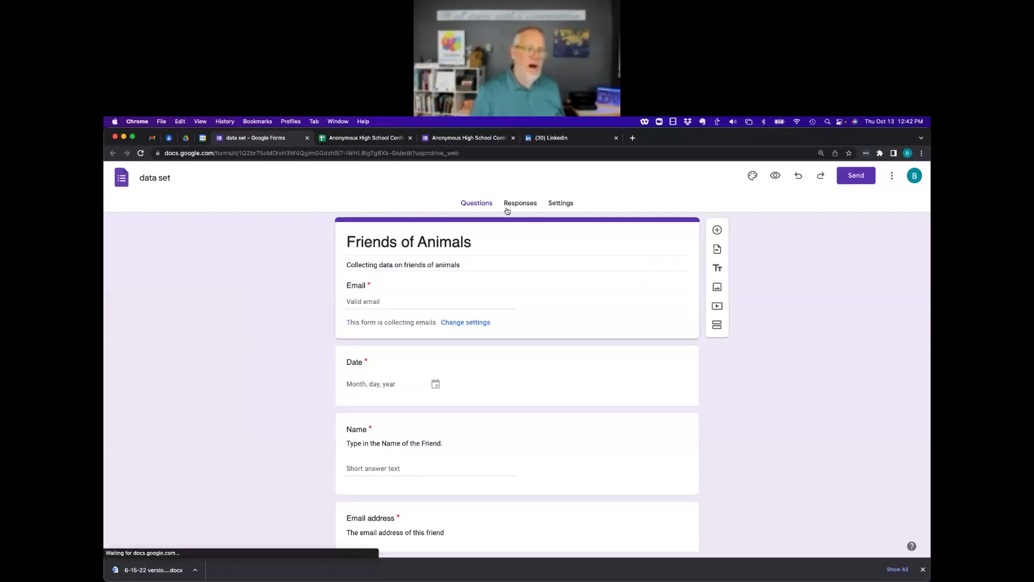
Show the form's Responses tab and open its linked responses spreadsheet.
left_click(531, 203)
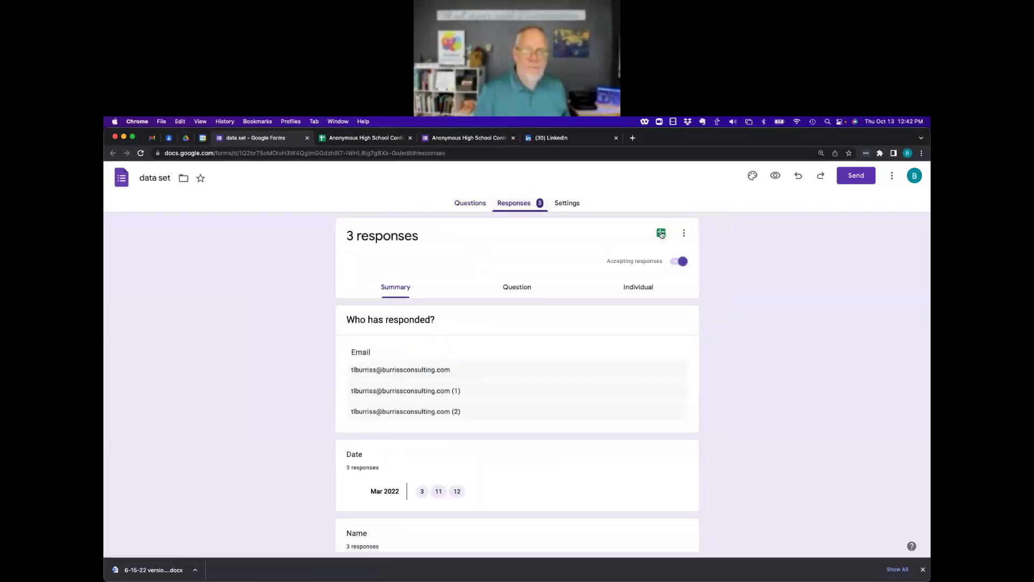
left_click(661, 233)
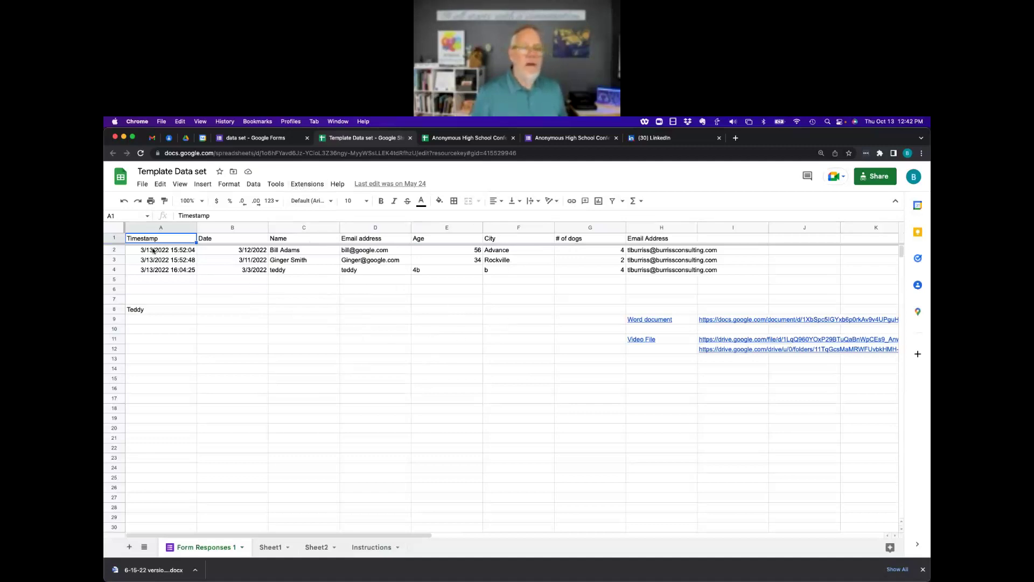
left_click(271, 547)
left_click(319, 549)
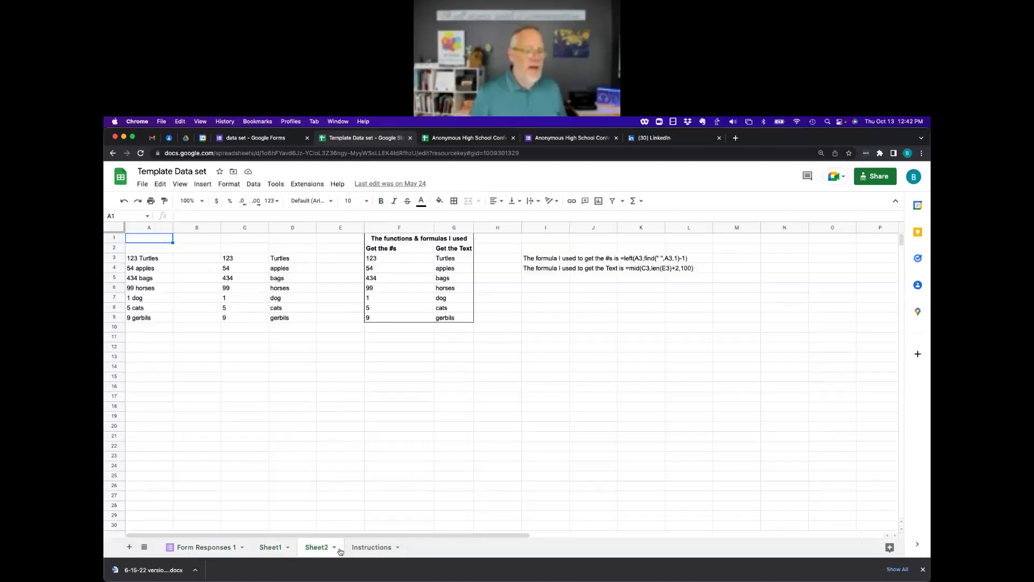
left_click(372, 548)
left_click(221, 551)
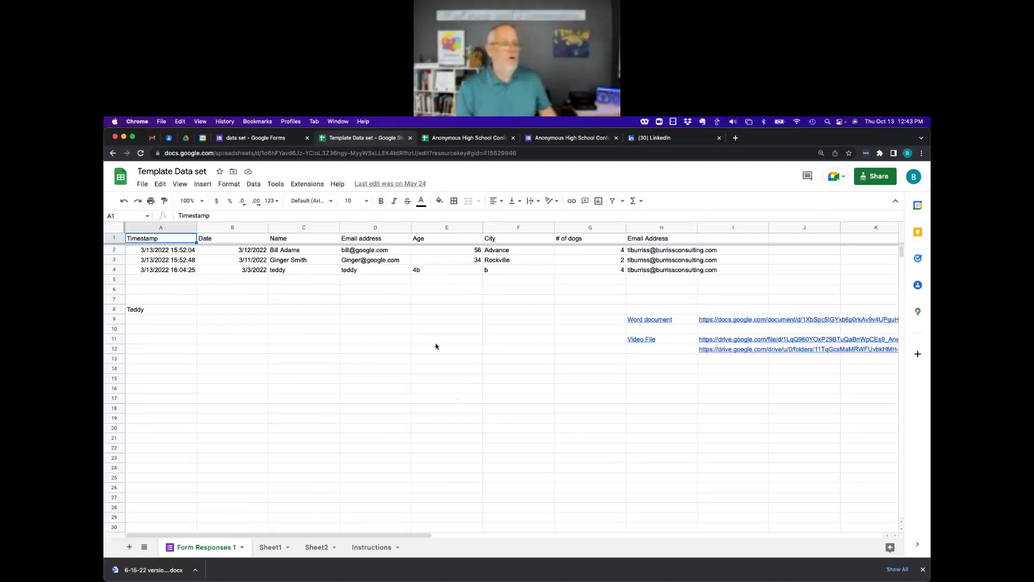
left_click(871, 178)
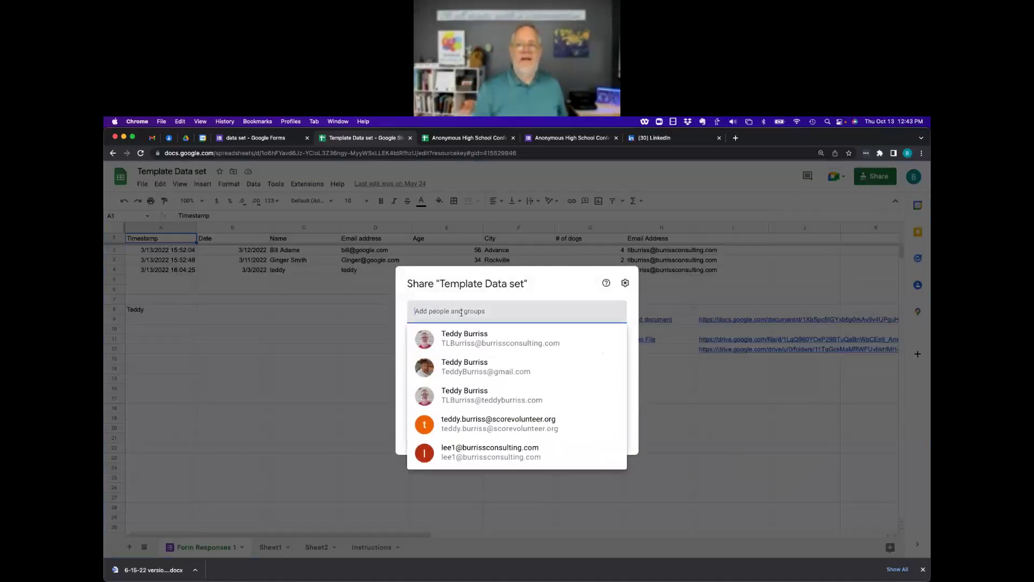
left_click(527, 285)
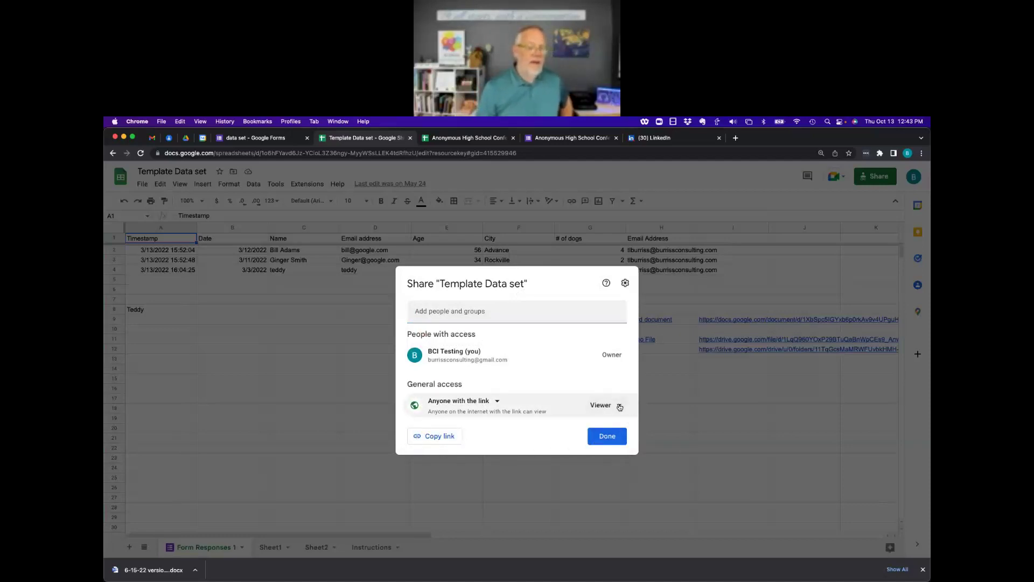
left_click(620, 406)
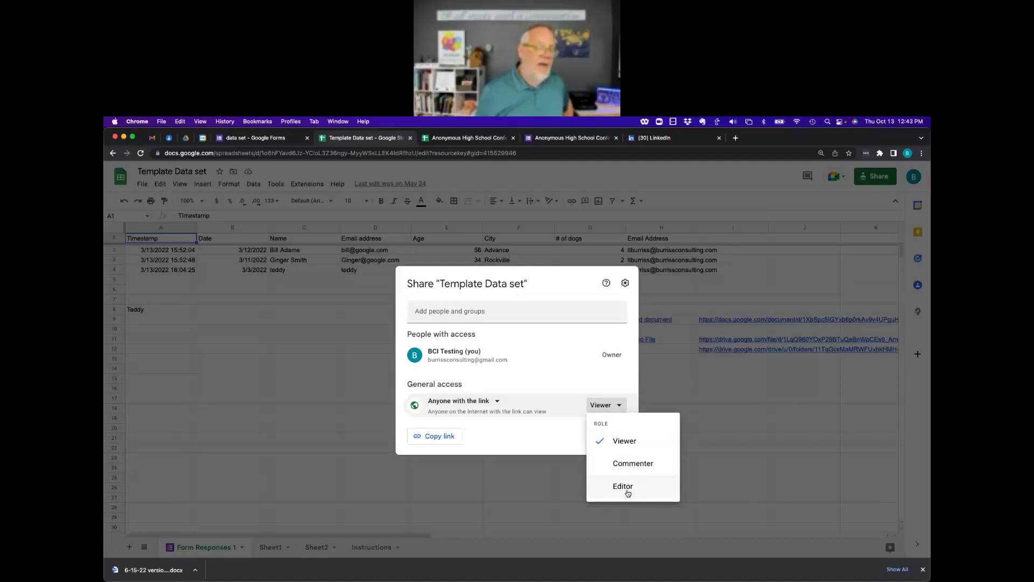
left_click(544, 331)
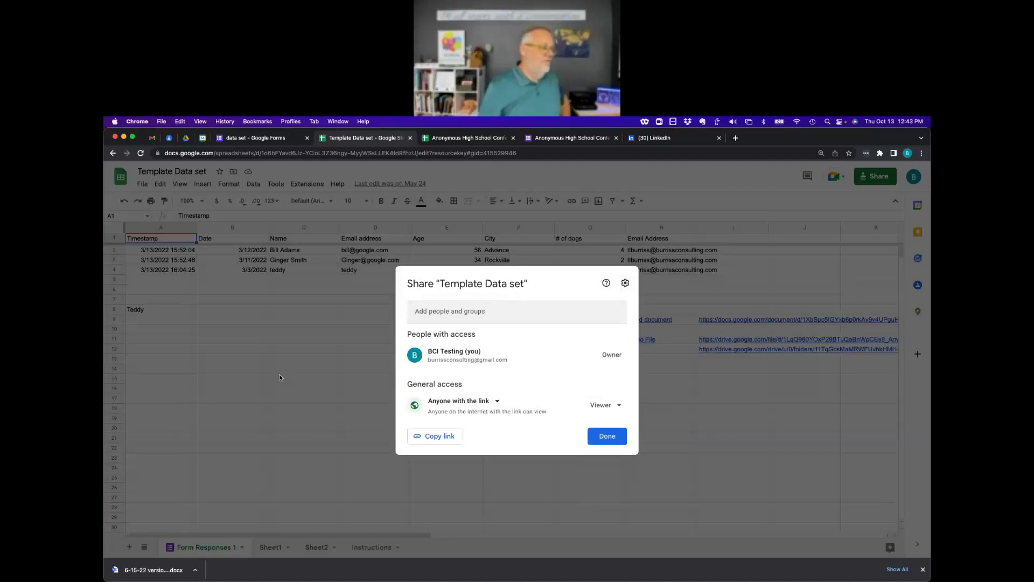
left_click(279, 377)
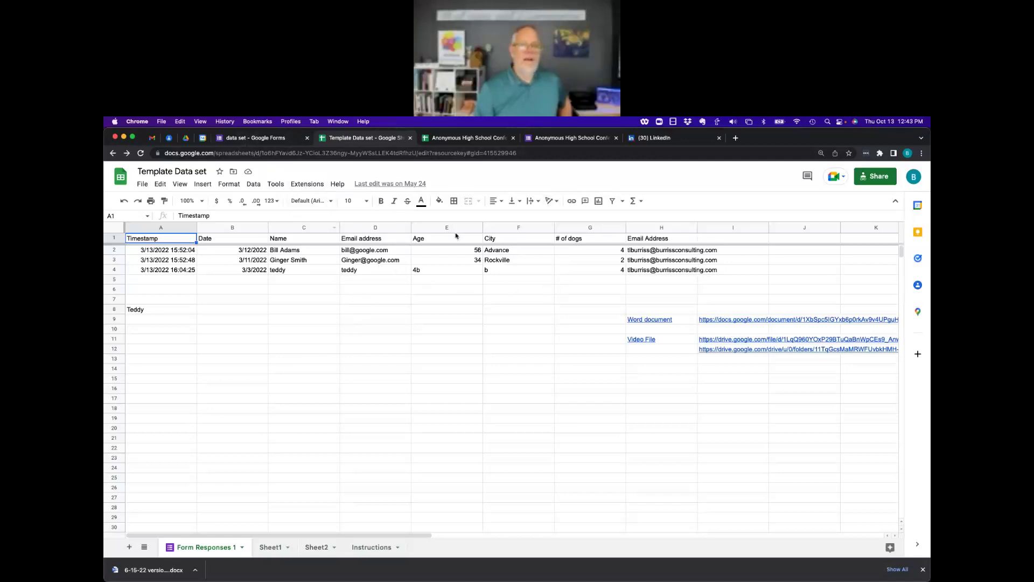
left_click(293, 123)
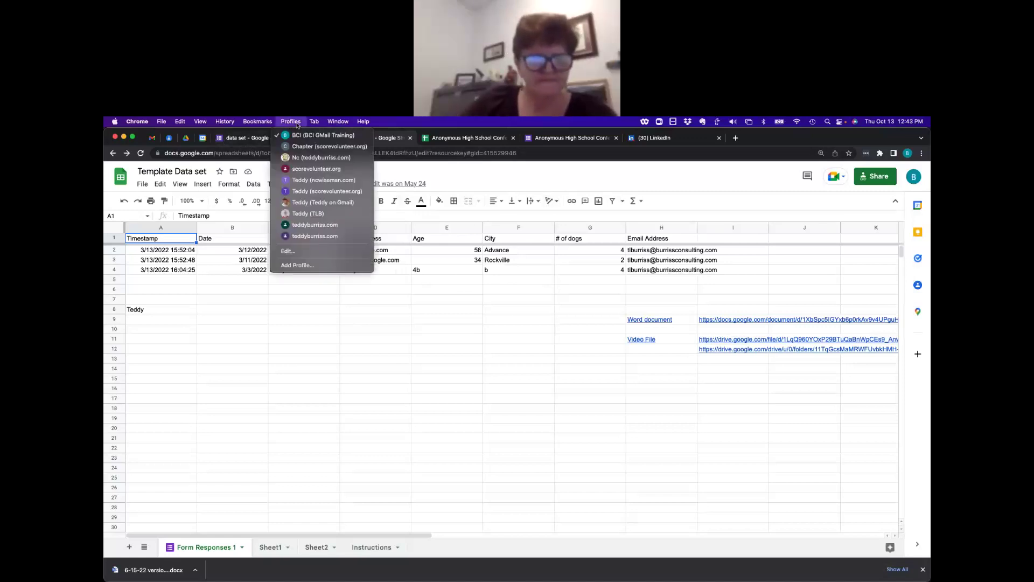
In the other profile's window, open the LinkedIn KPI 2021 responses spreadsheet from Google Drive.
left_click(323, 204)
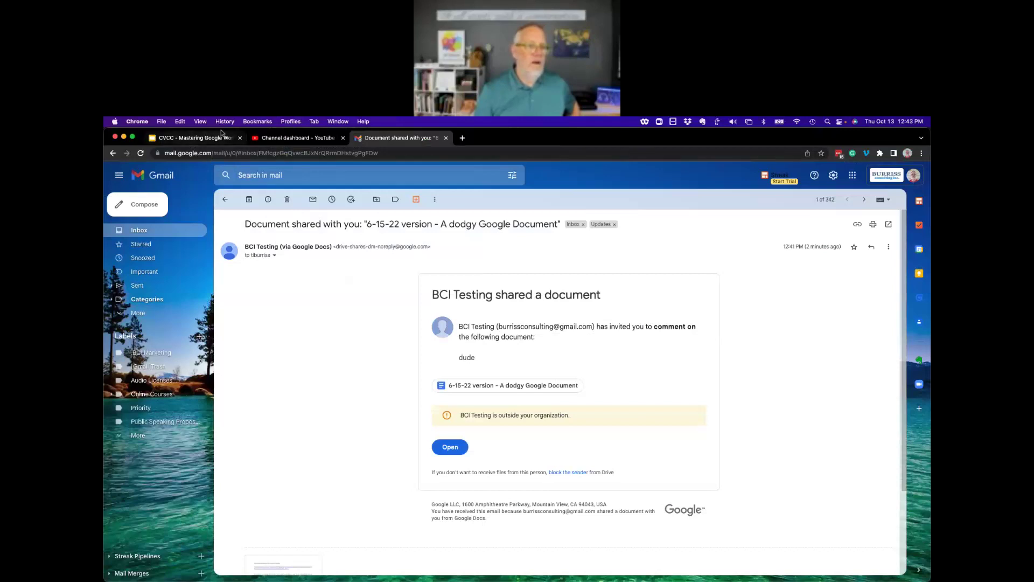
left_click(462, 139)
type("drive")
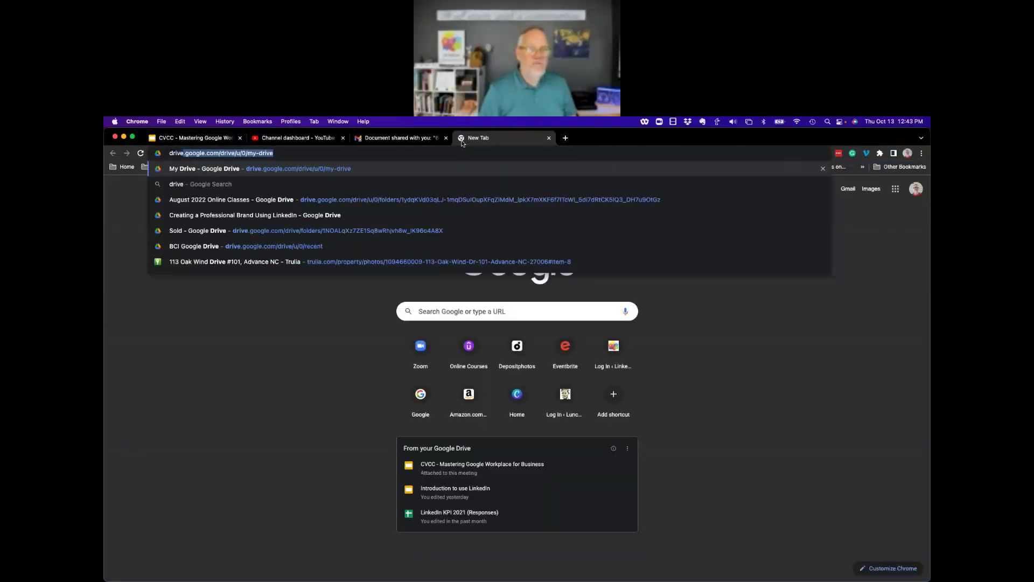
key("Return")
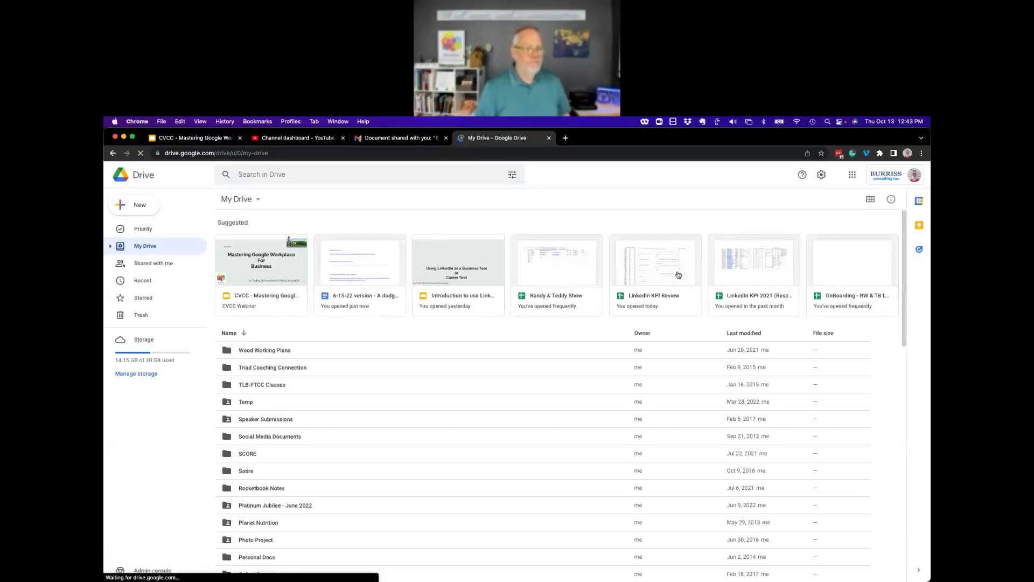
left_click(748, 271)
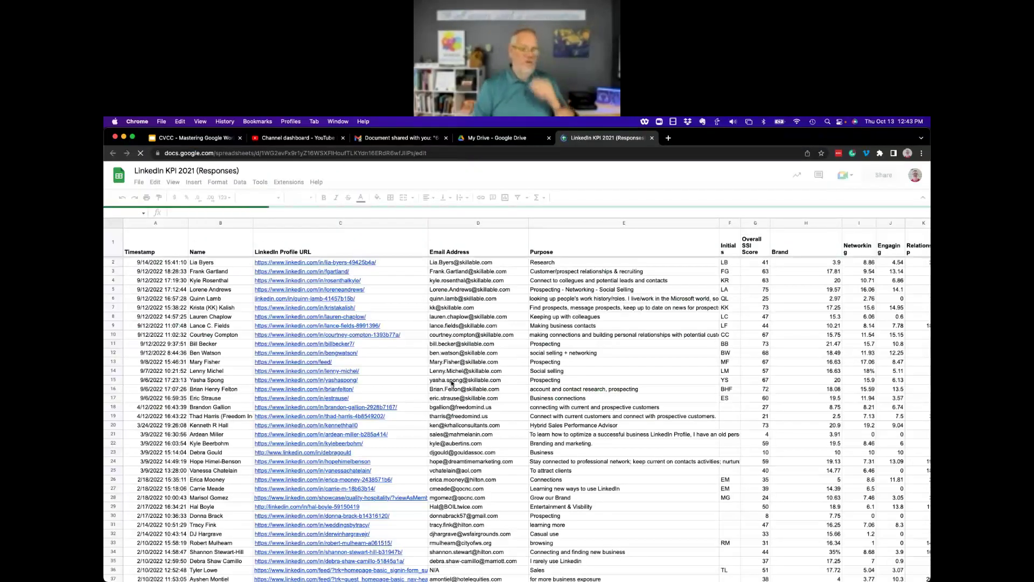
Scroll through the LinkedIn KPI responses, including the Skillable sheet.
scroll(451, 384, "down", 2)
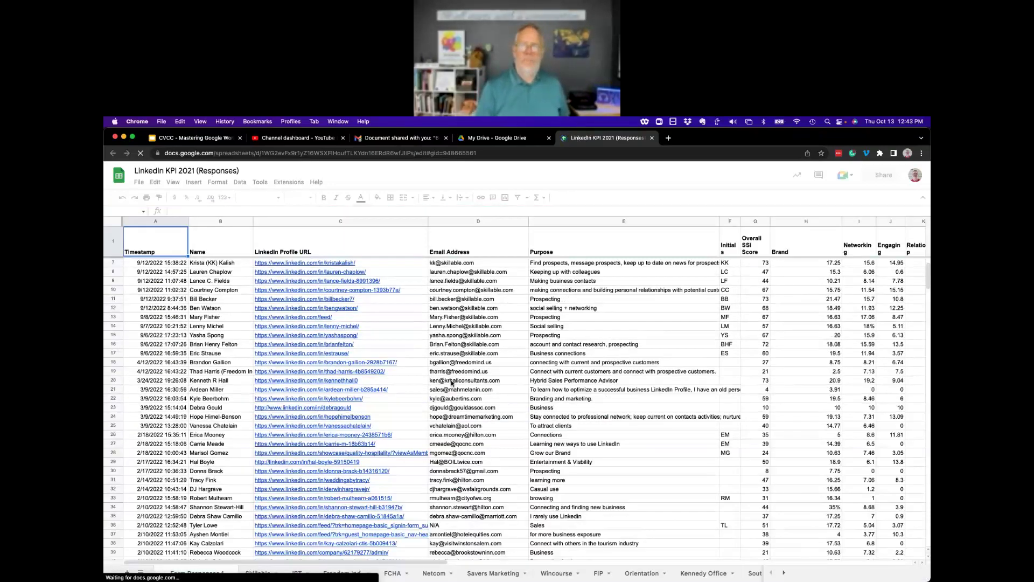
scroll(452, 383, "down", 20)
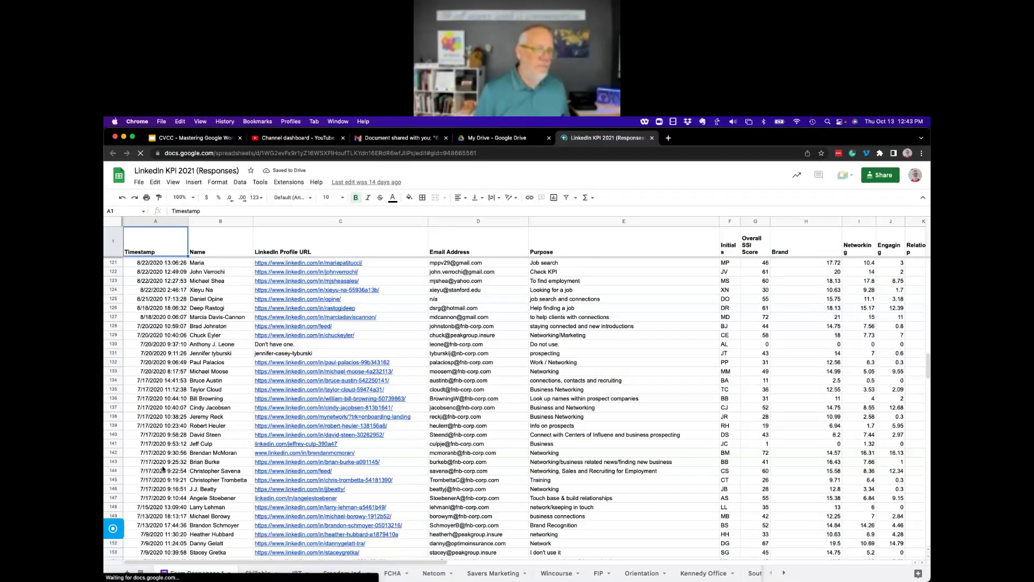
scroll(164, 468, "down", 15)
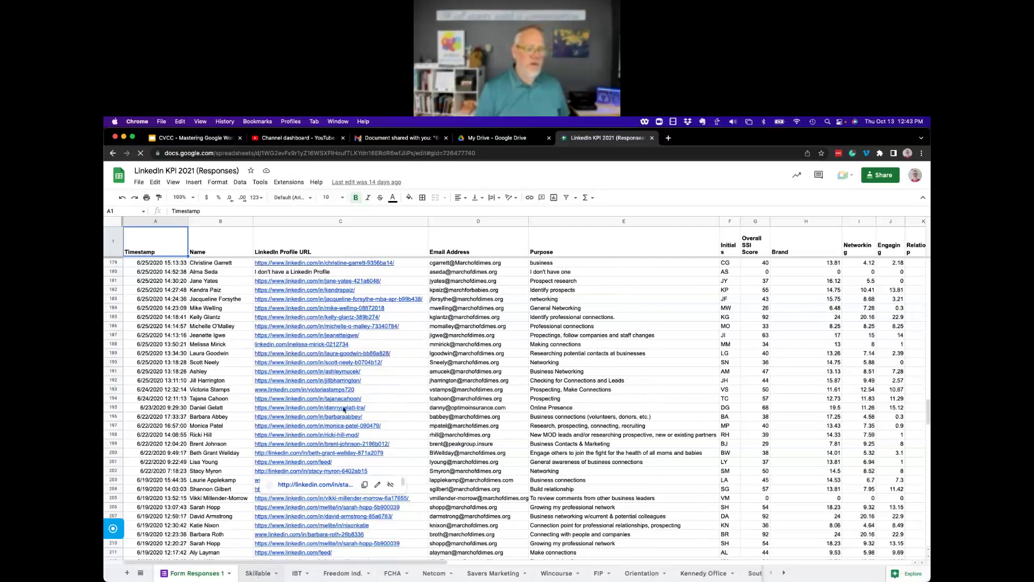
key("alt+Down")
scroll(424, 401, "down", 6)
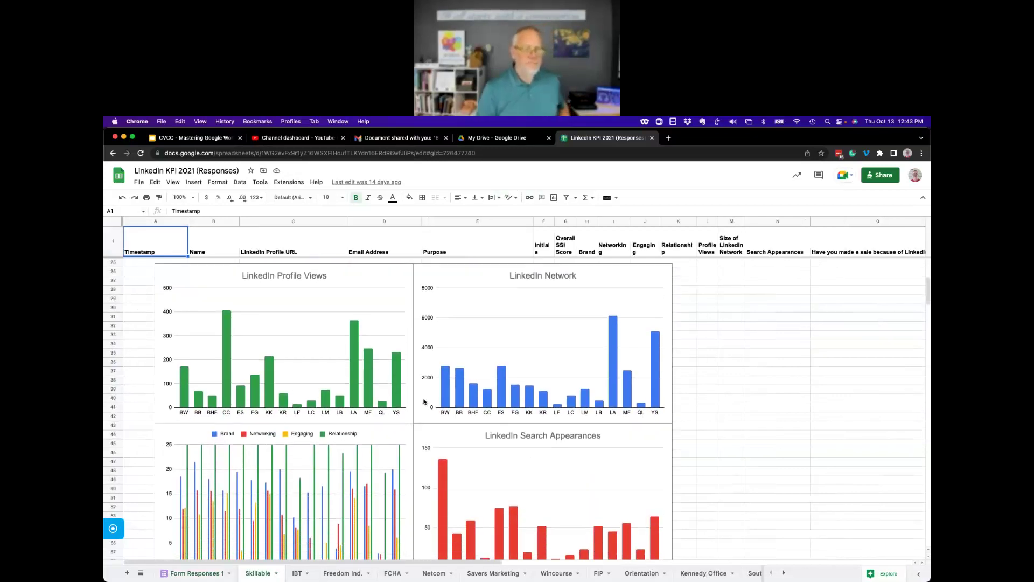
scroll(423, 402, "down", 4)
scroll(424, 402, "up", 2)
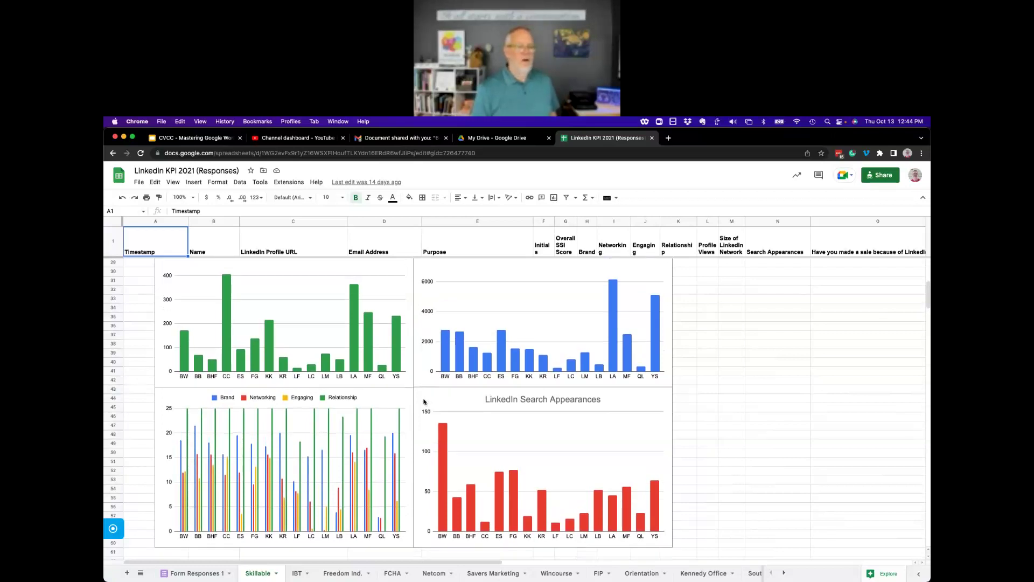
scroll(424, 402, "up", 1)
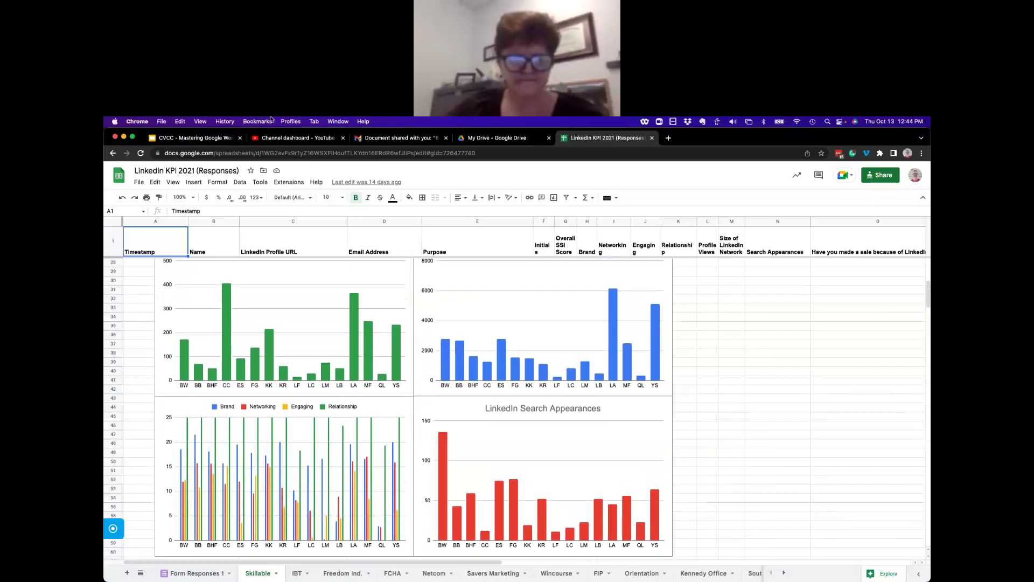
Close the LinkedIn KPI tab and switch to the BCI training profile's data set form.
left_click(652, 138)
left_click(291, 122)
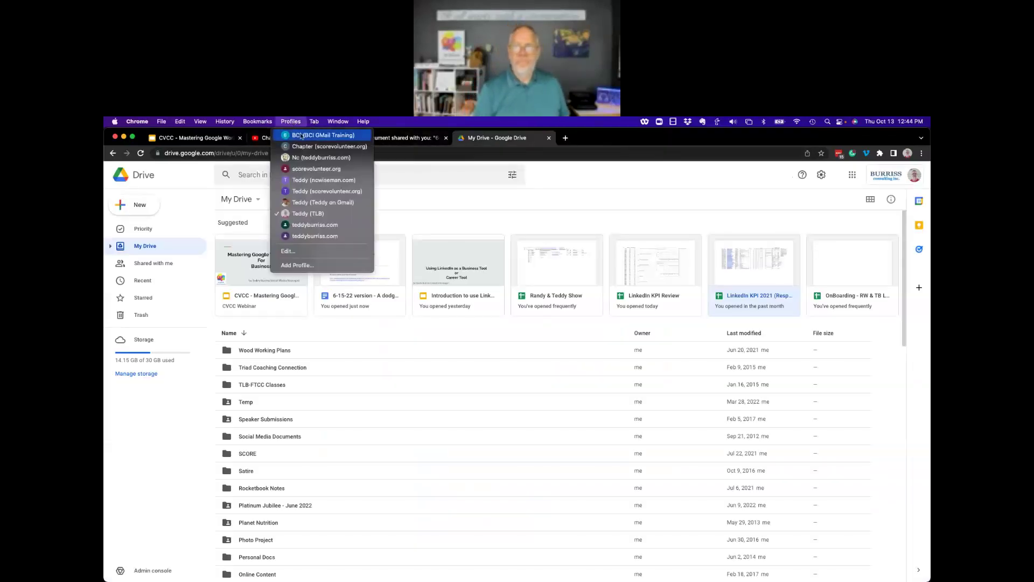
left_click(303, 136)
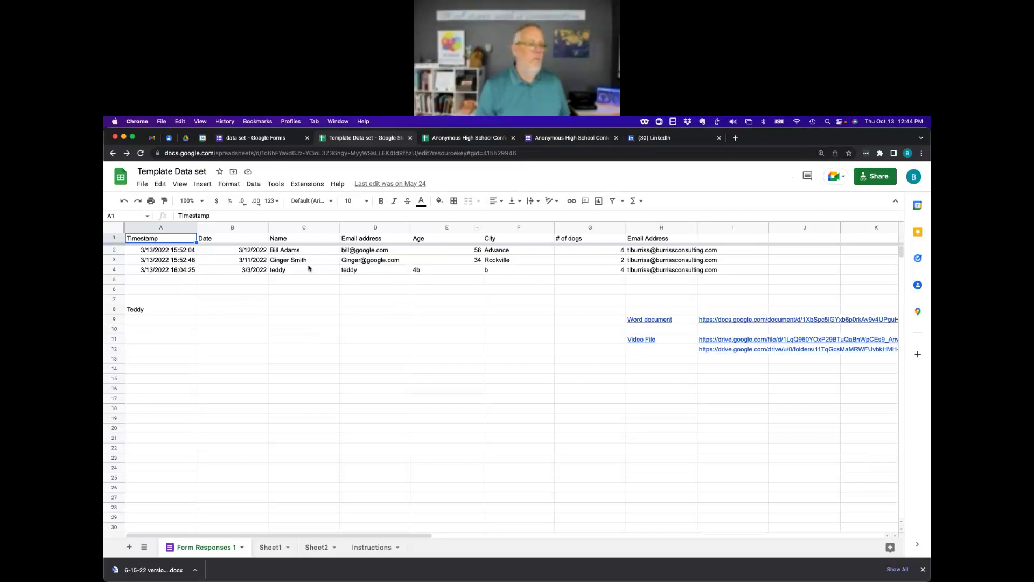
left_click(258, 139)
Close the data set form, then open Anonymous High School Confession Page from My Drive > Google Forms Stuff.
left_click(307, 137)
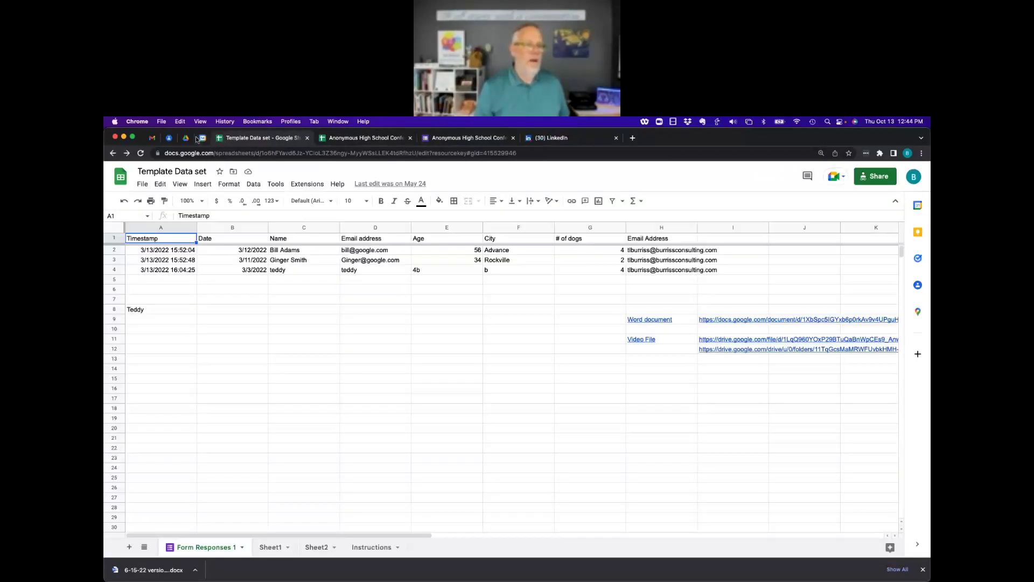
left_click(186, 139)
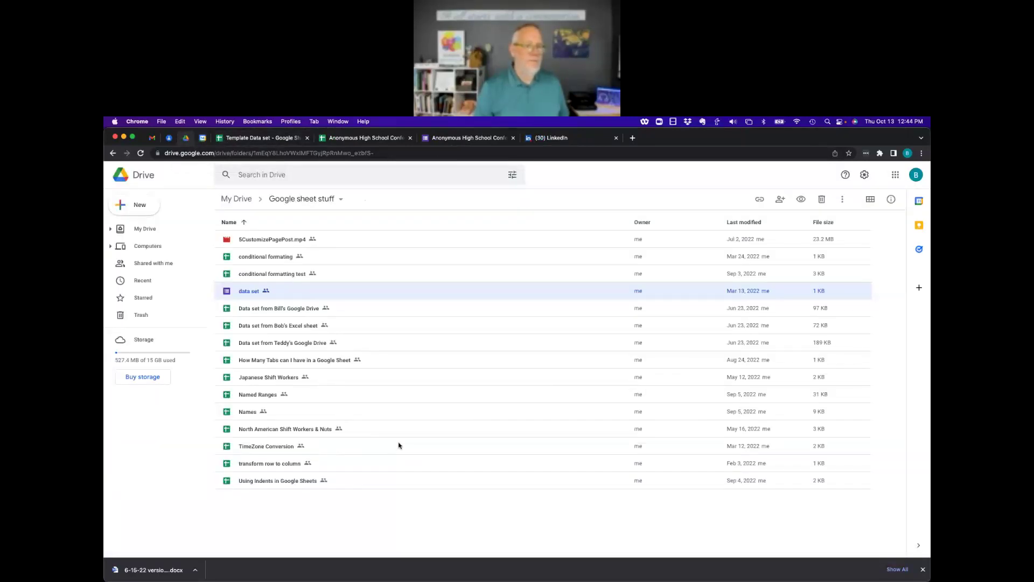
double_click(240, 199)
left_click(409, 254)
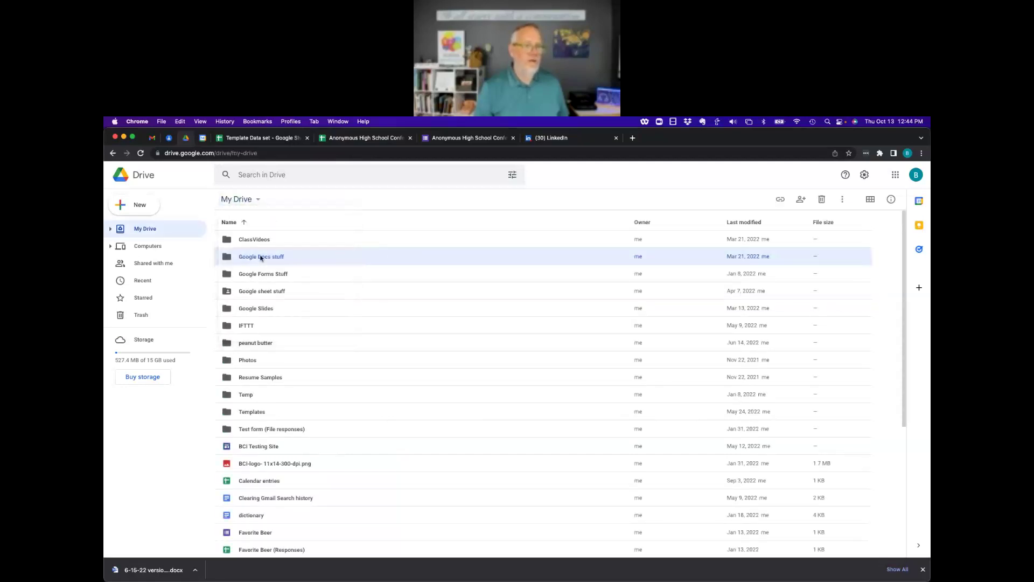
double_click(258, 274)
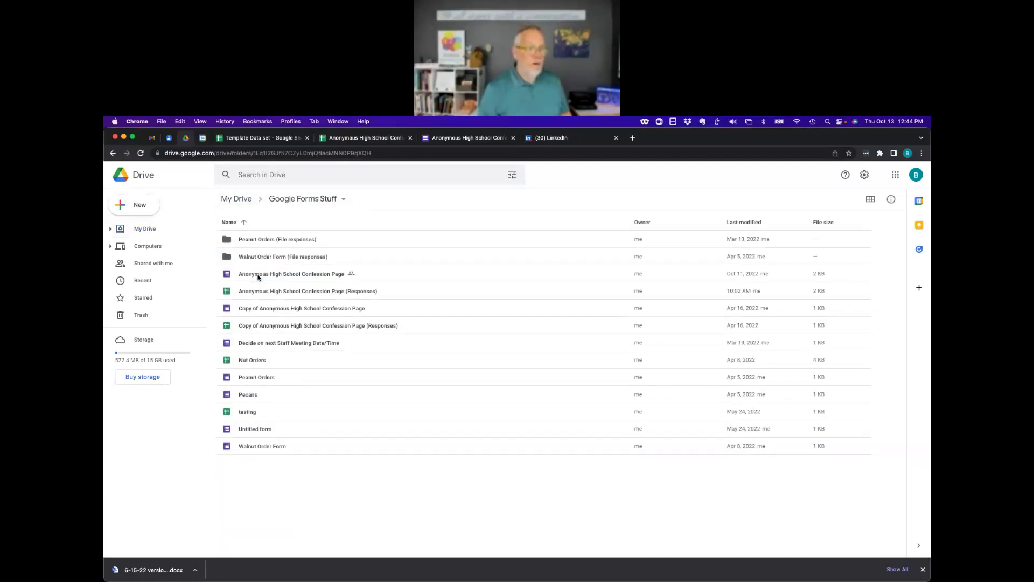
double_click(296, 274)
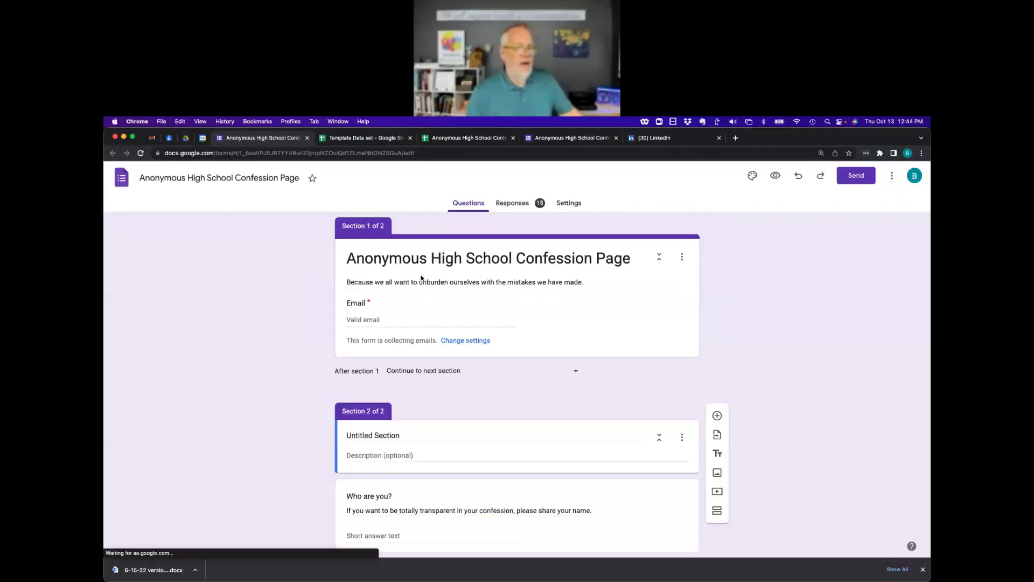
Review the confession form's questions, then open its 15 responses in the linked spreadsheet.
scroll(480, 401, "down", 10)
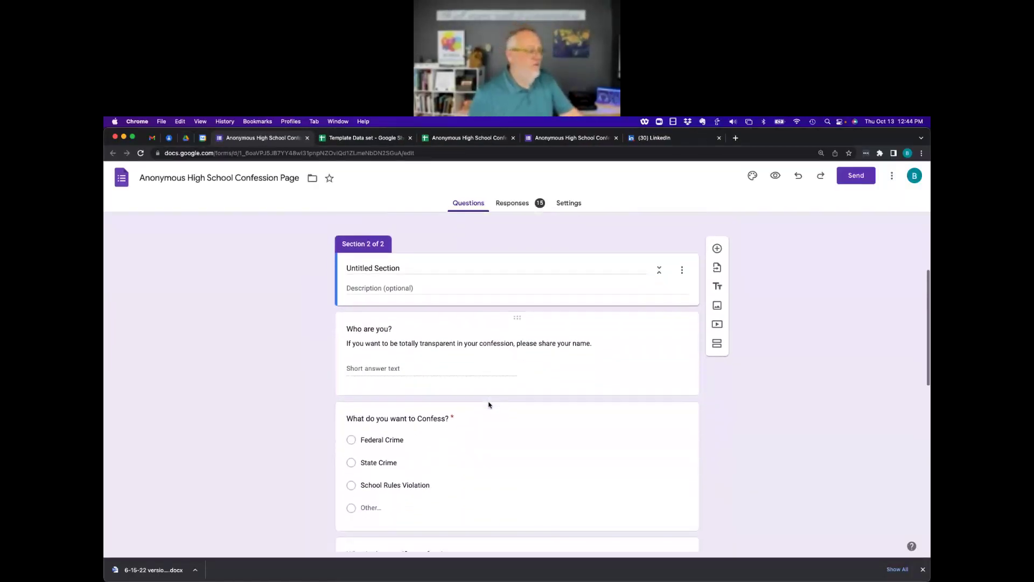
scroll(489, 405, "down", 13)
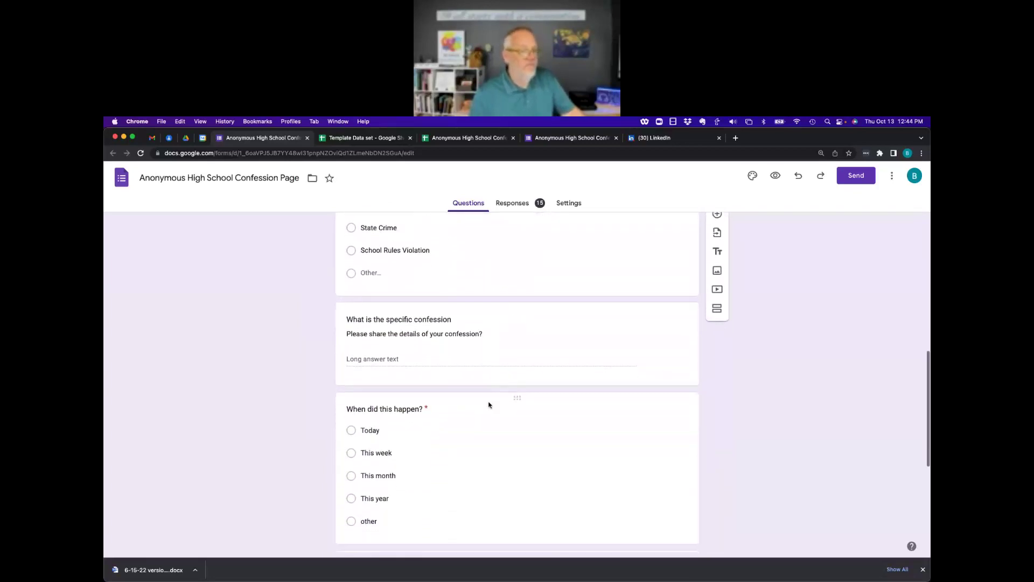
scroll(489, 404, "down", 1)
scroll(487, 405, "up", 5)
scroll(531, 372, "down", 5)
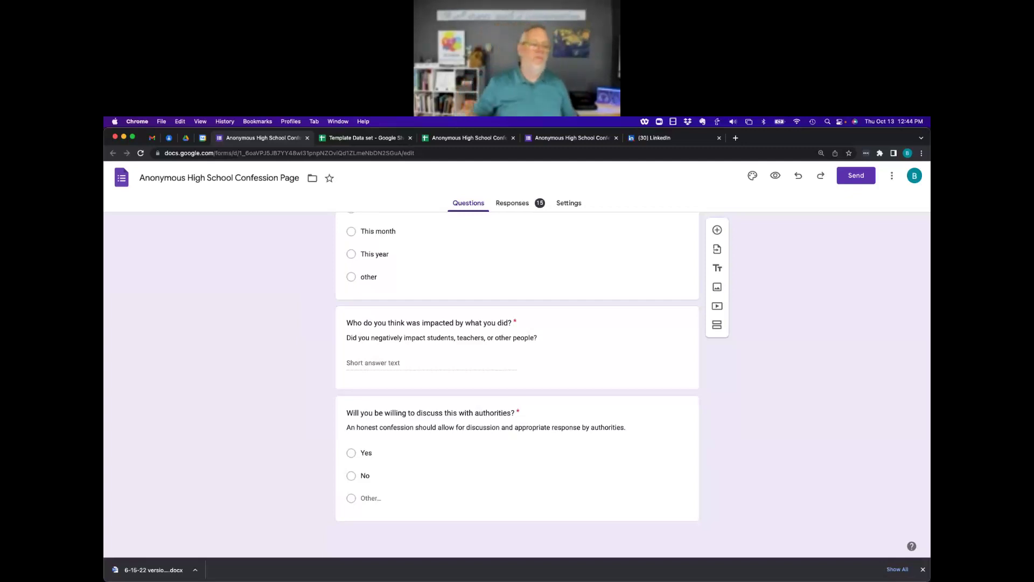
scroll(446, 295, "up", 15)
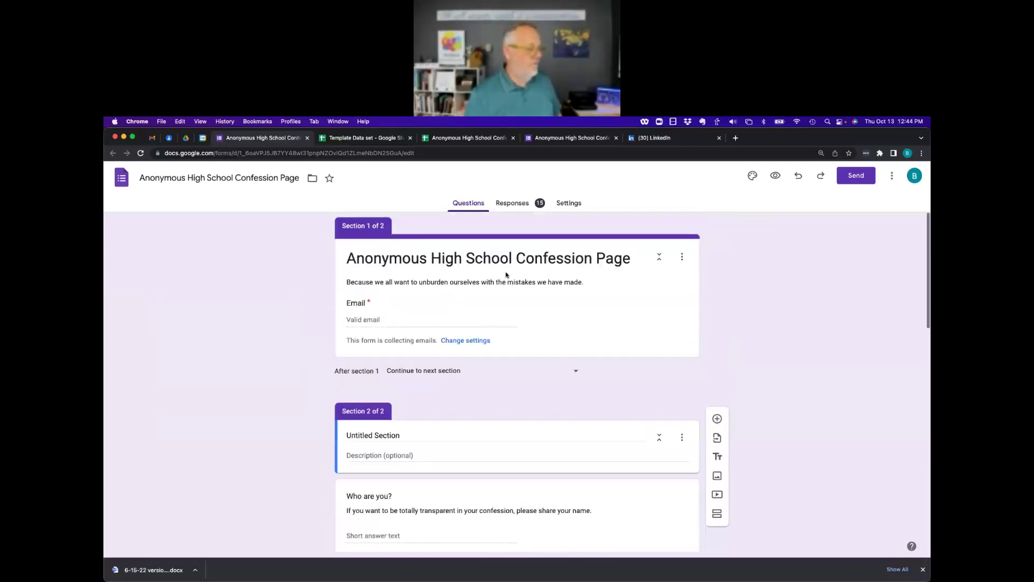
left_click(513, 204)
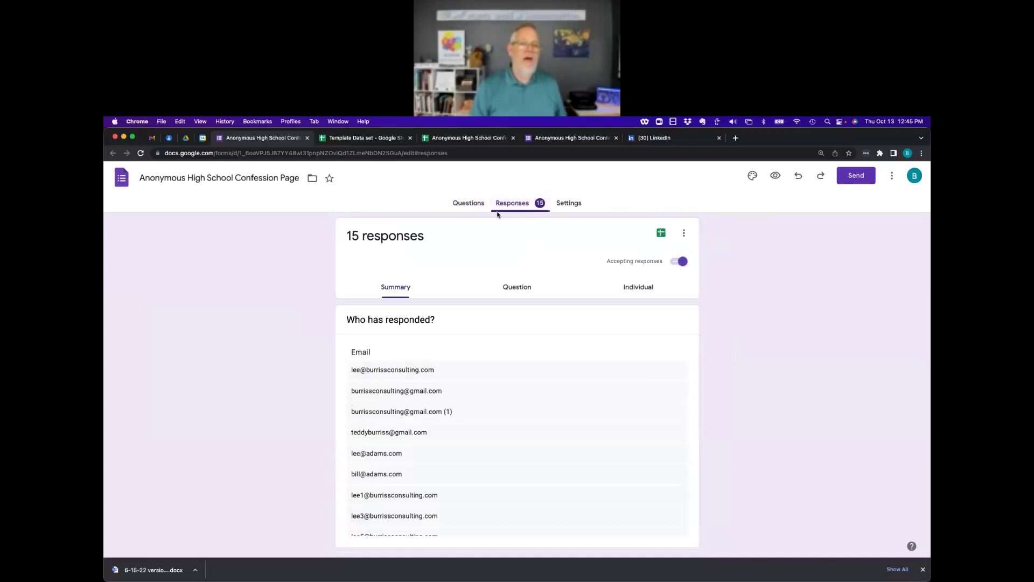
left_click(664, 234)
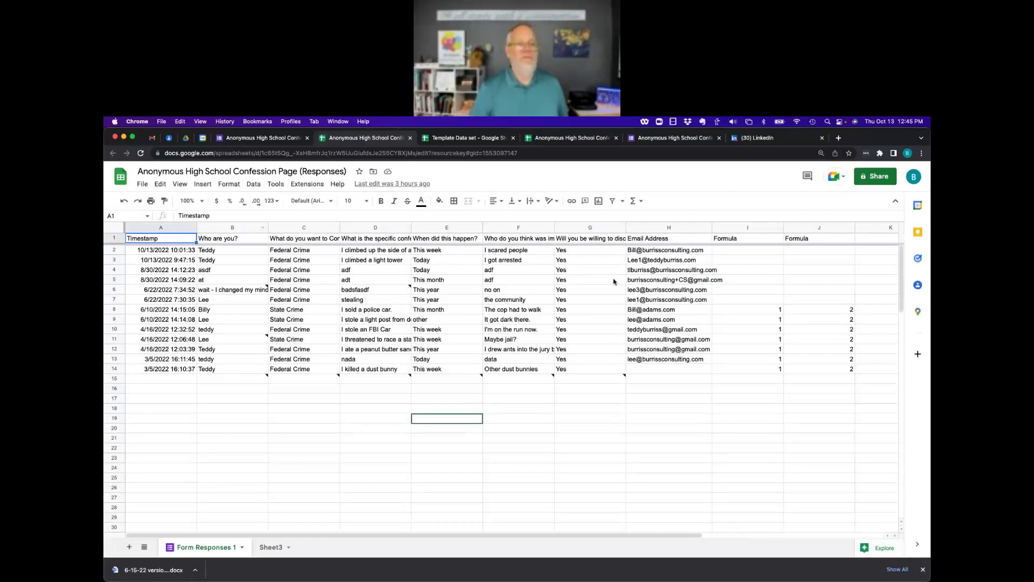
Fill columns A through H of the confession responses with yellow.
left_click(691, 230)
key("shift+Left")
key("shift+Left")
key("shift+Left")
key("shift+Left")
key("shift+Left")
key("shift+Left")
key("shift+Left")
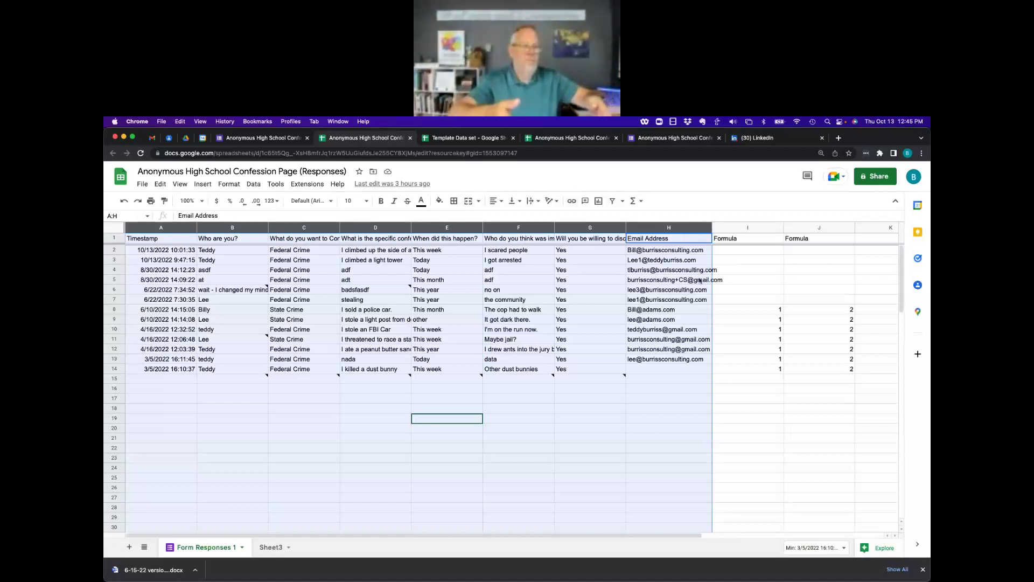
left_click(745, 382)
left_click(691, 229)
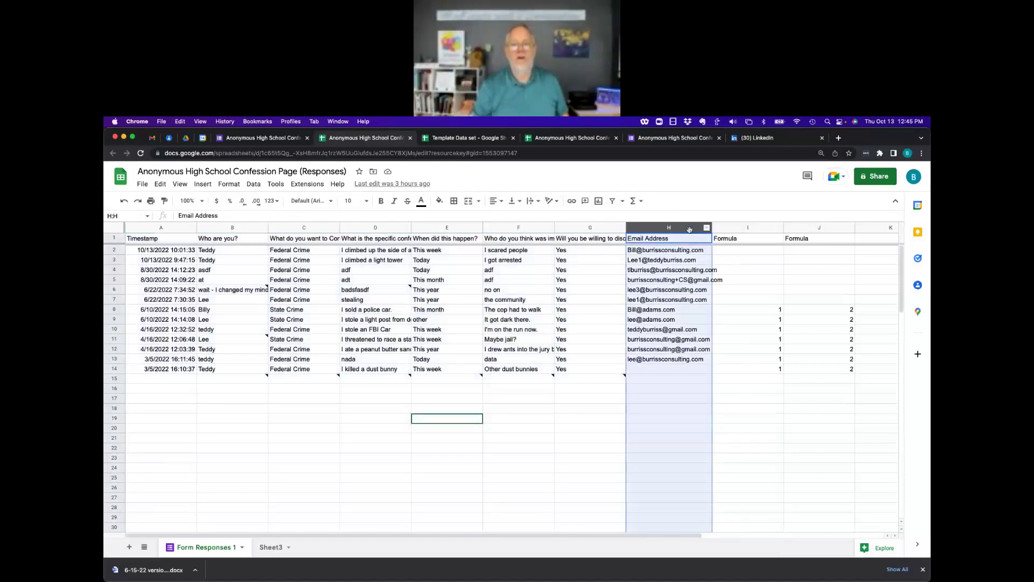
left_click_drag(690, 230, 160, 229)
left_click(439, 201)
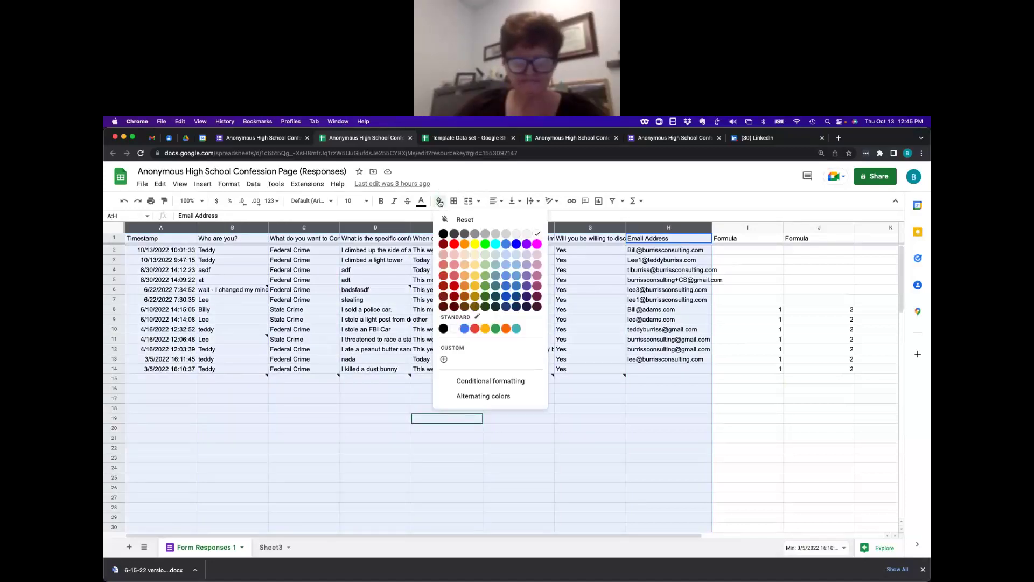
left_click(474, 244)
right_click(788, 408)
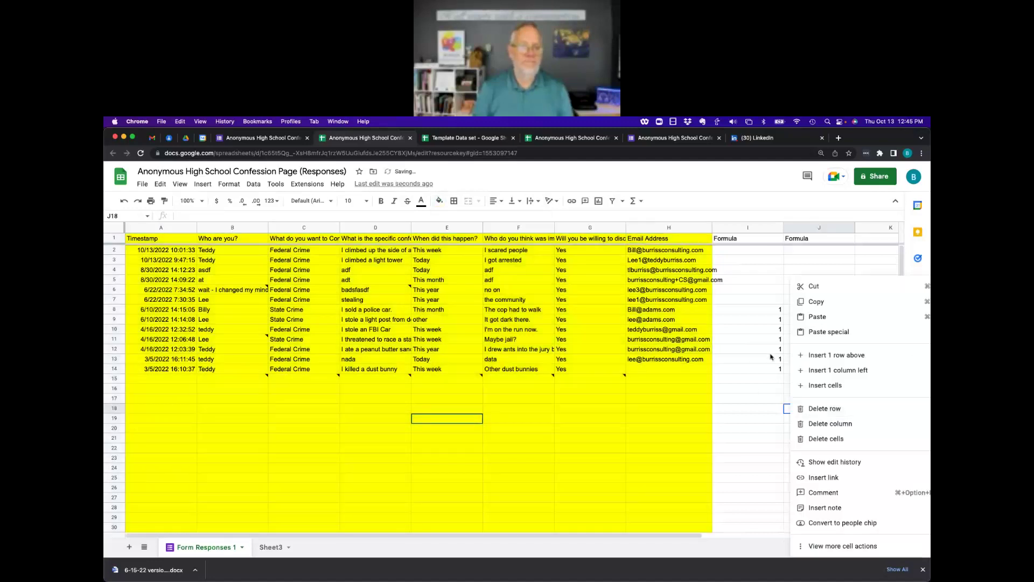
left_click(749, 321)
left_click(746, 239)
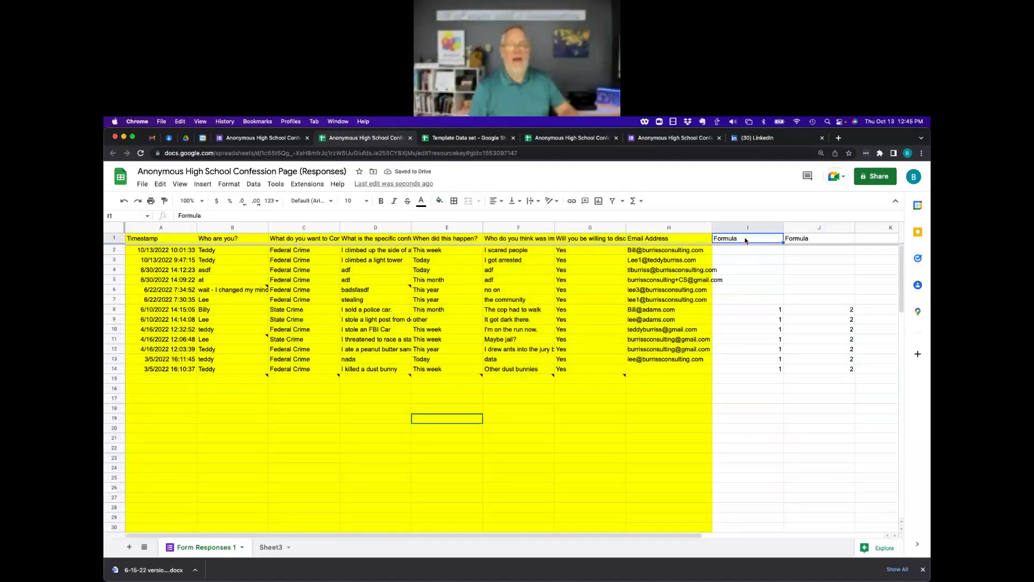
Add the headers 'Assinged to who' in I1 and 'First meeting' in J1.
type("Assn")
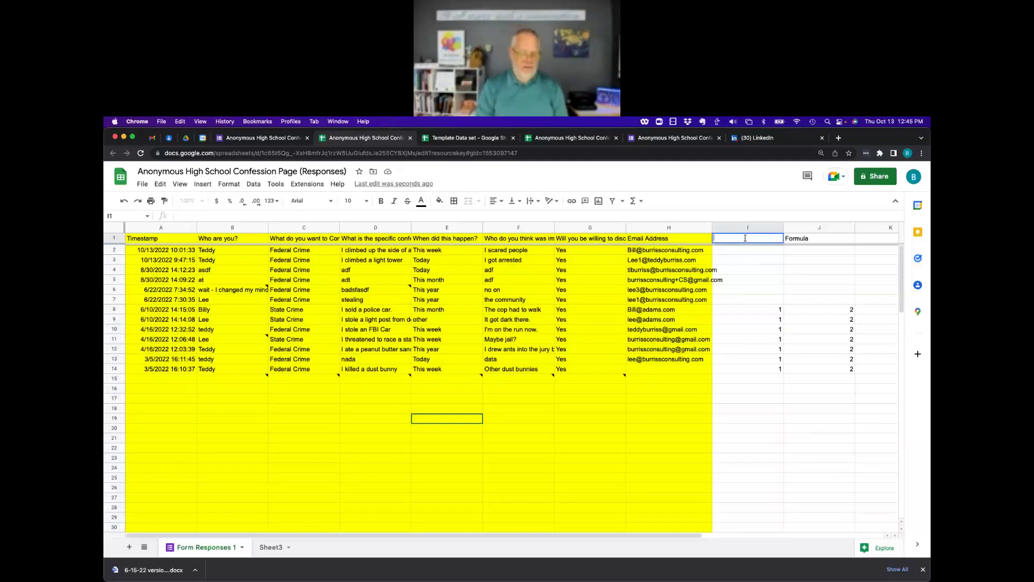
type("inge")
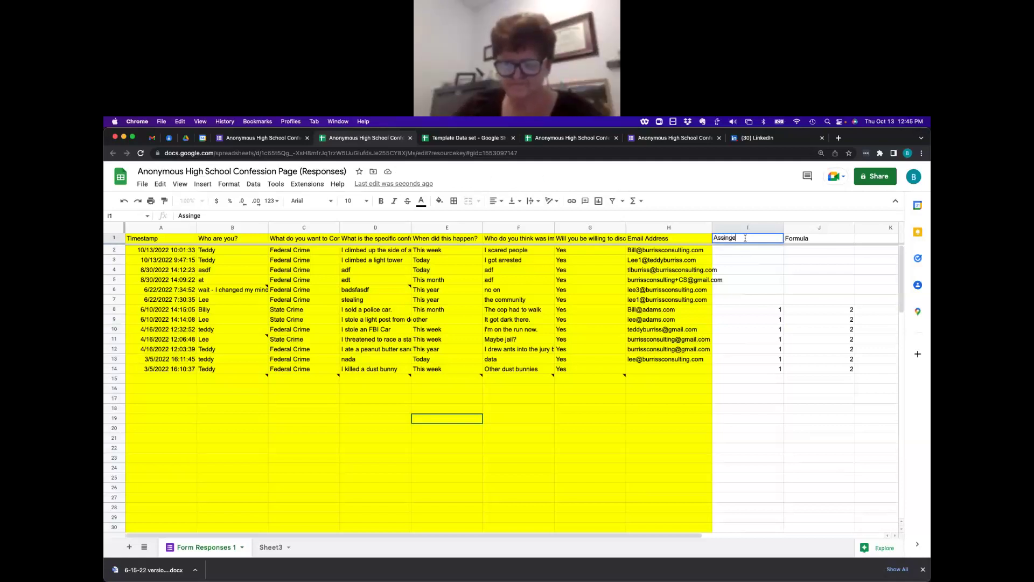
type("d to who")
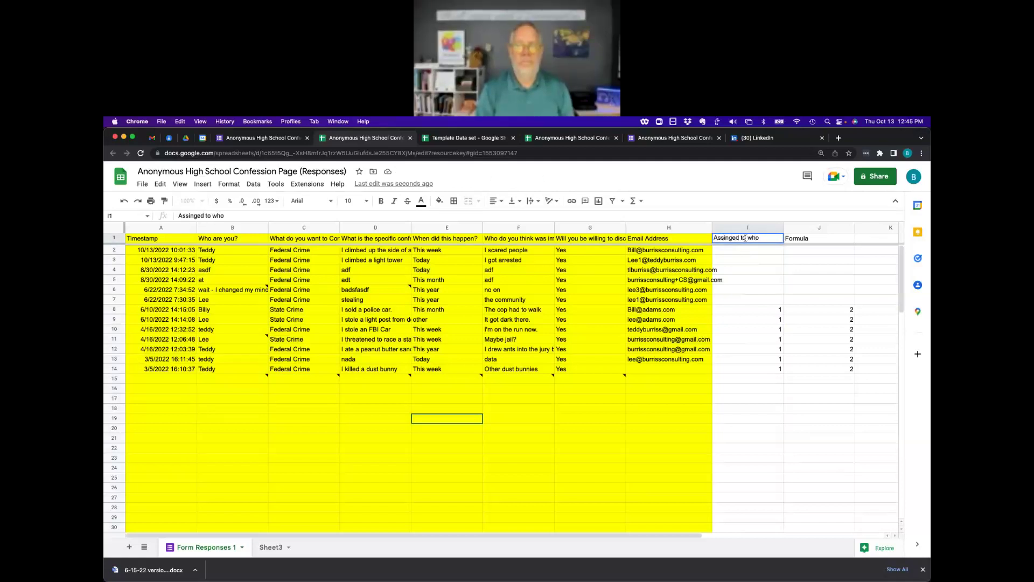
key("Tab")
type("Wirst meeting")
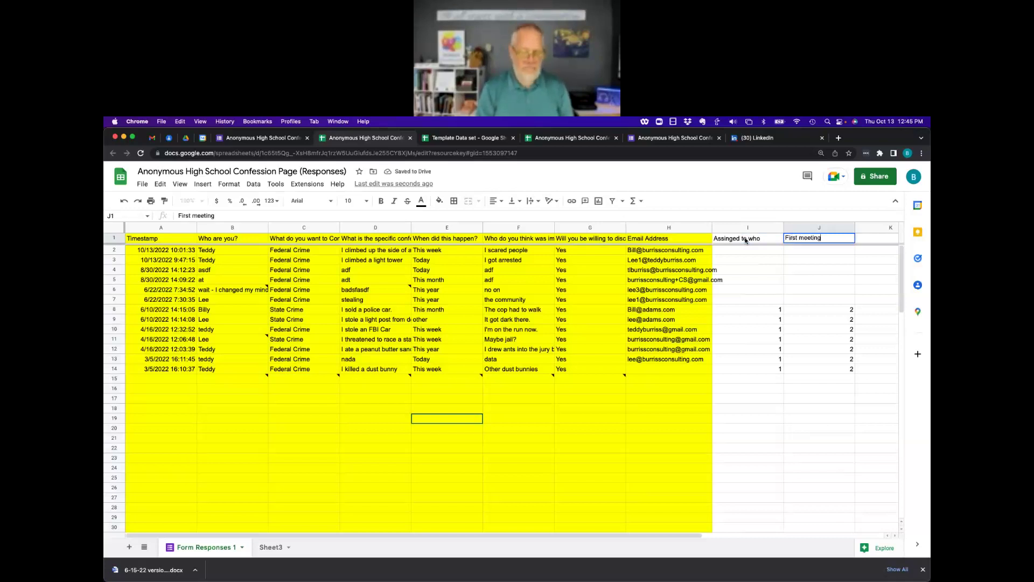
key("Tab")
Enter two assignee names in cells I2 and I3.
scroll(746, 240, "right", 1)
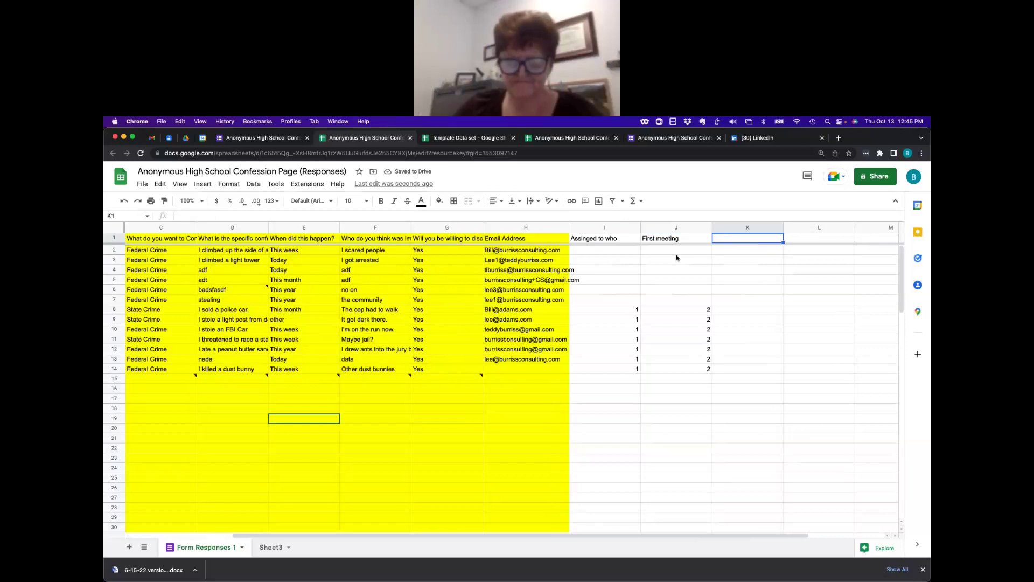
left_click(609, 254)
type("Tammy")
key("Return")
type("Janice")
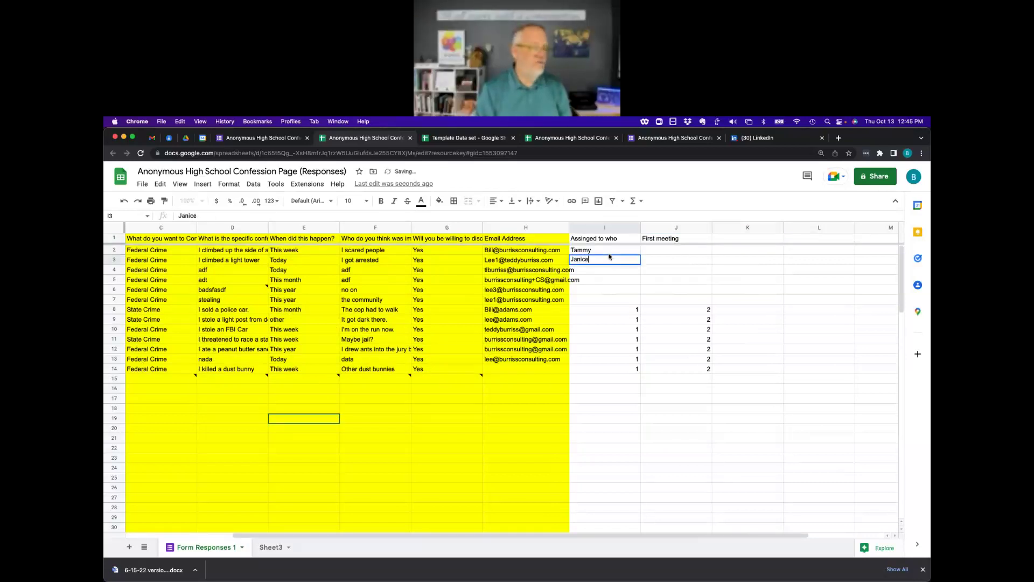
key("Return")
Enter meeting dates 10/13/22 in J2 and 10/14/22 in J3, and clear the leftover numbers in I4:K14.
key("Down")
key("Down")
key("Up")
key("Up")
key("Up")
key("Up")
key("Right")
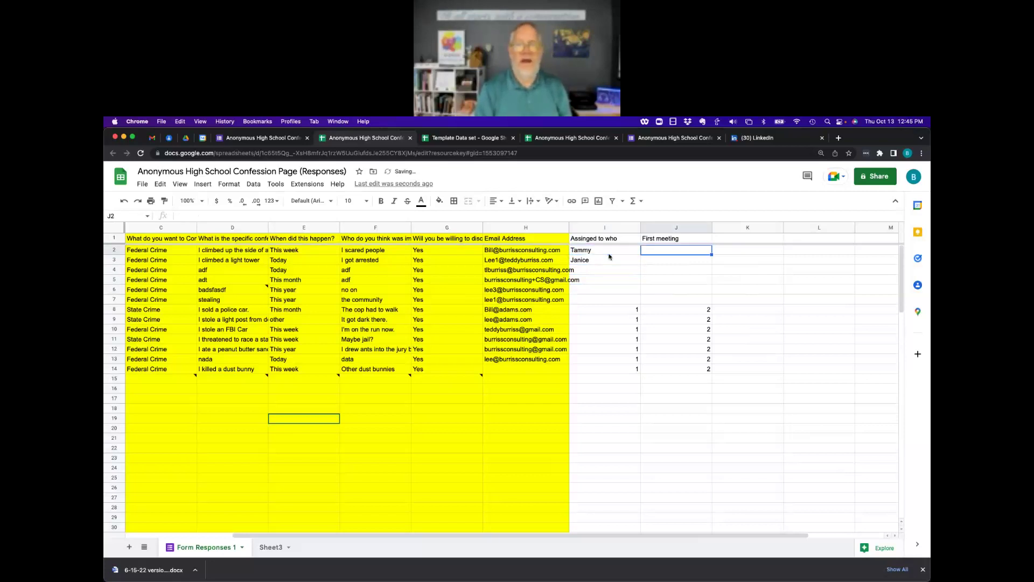
key("ctrl+semicolon")
key("Return")
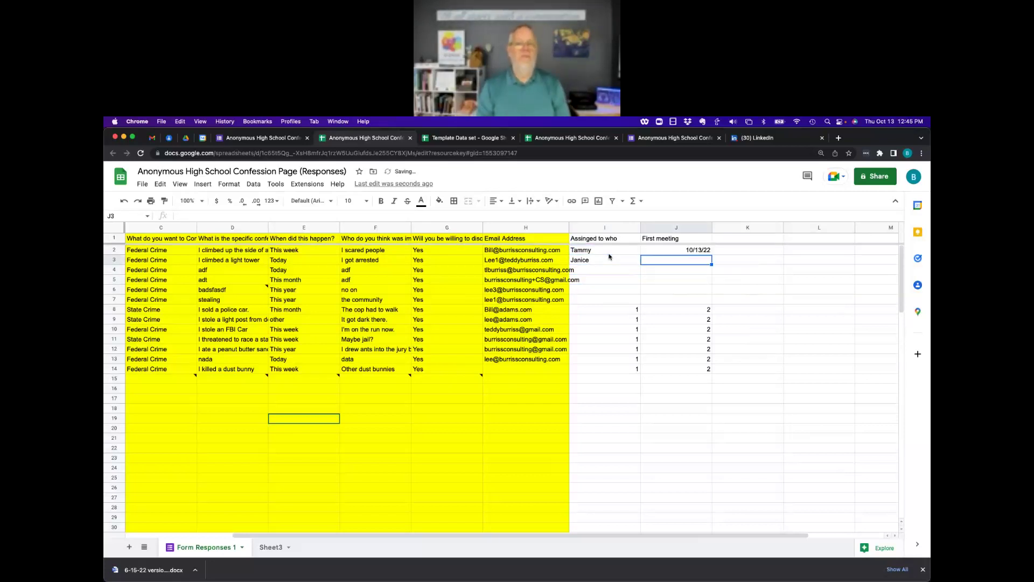
key("Escape")
key("ctrl+semicolon")
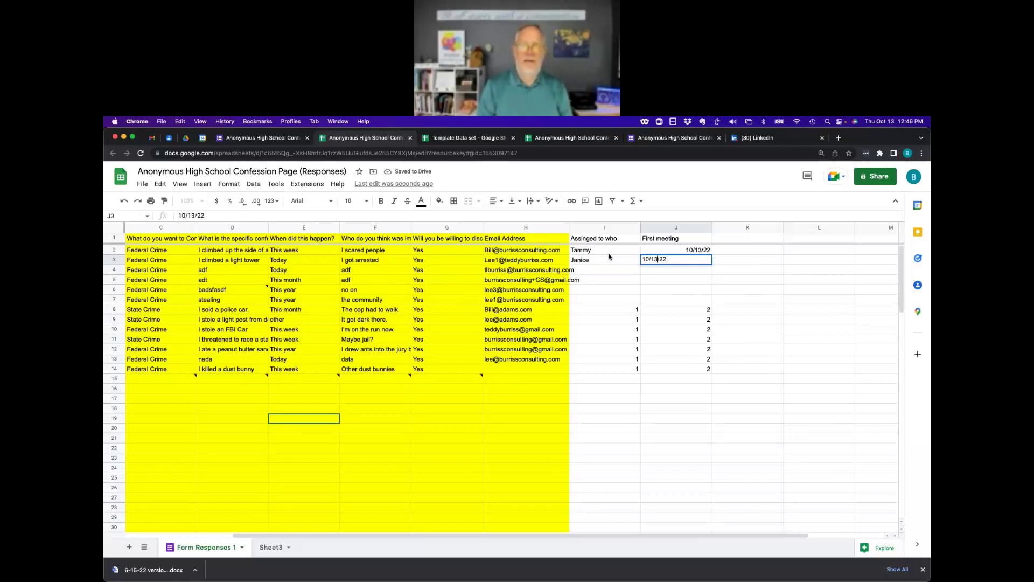
key("BackSpace")
type("4")
key("Return")
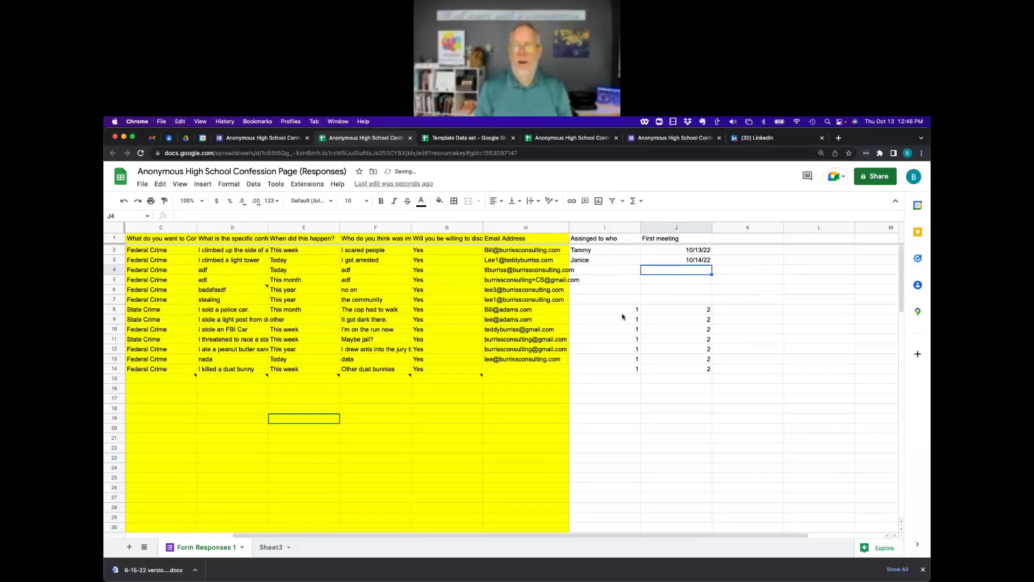
left_click_drag(596, 271, 721, 376)
key("Delete")
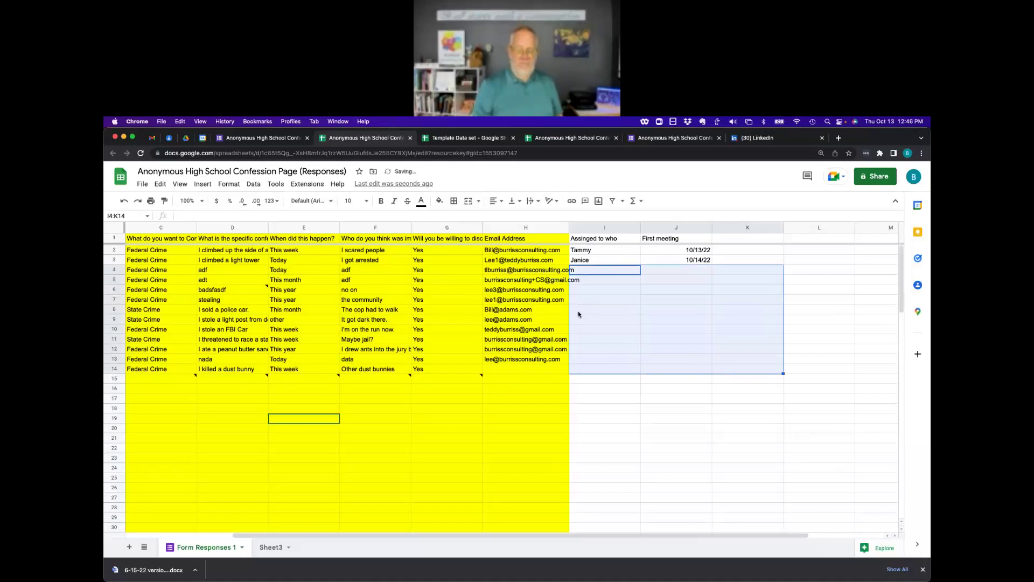
Dismiss the sharing settings and select the Assigned to who and First meeting columns.
left_click(877, 181)
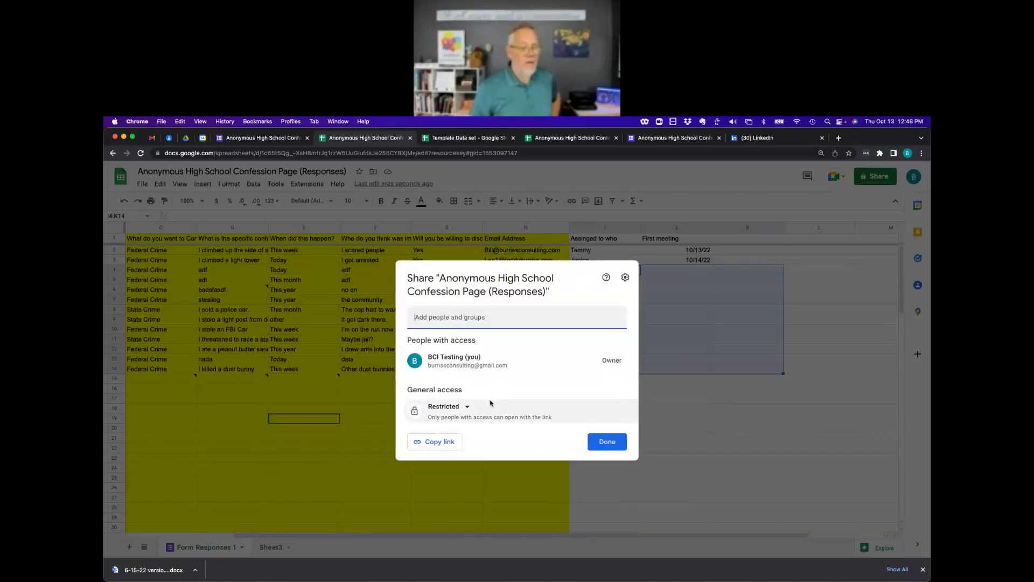
left_click(607, 443)
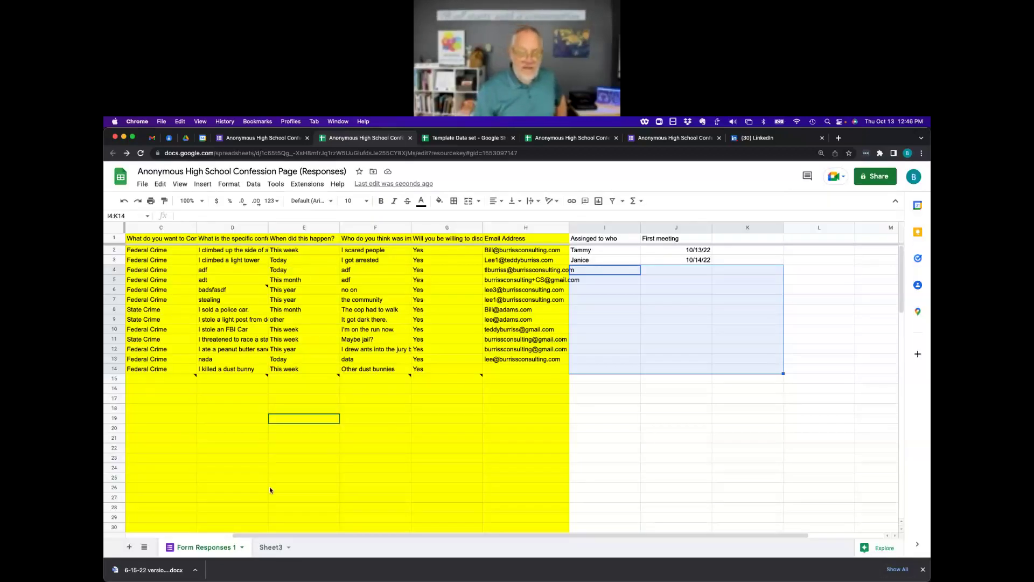
left_click(605, 227)
left_click(679, 226)
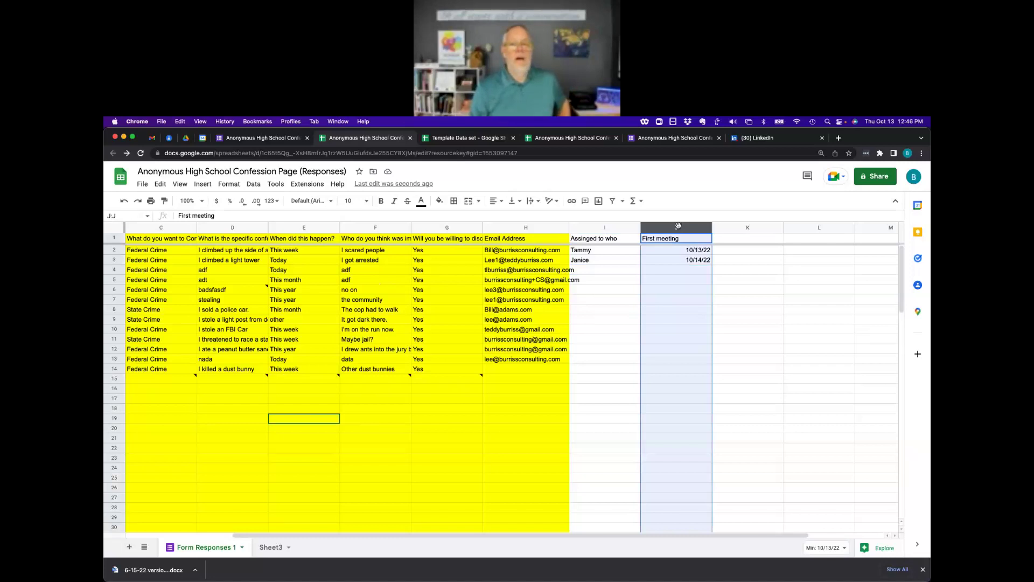
left_click(609, 227)
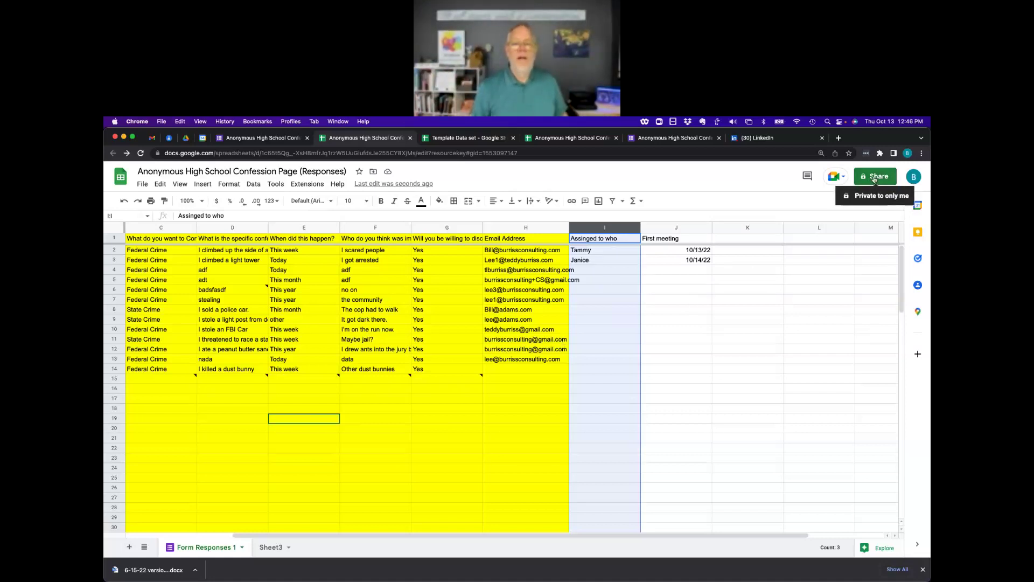
left_click(277, 186)
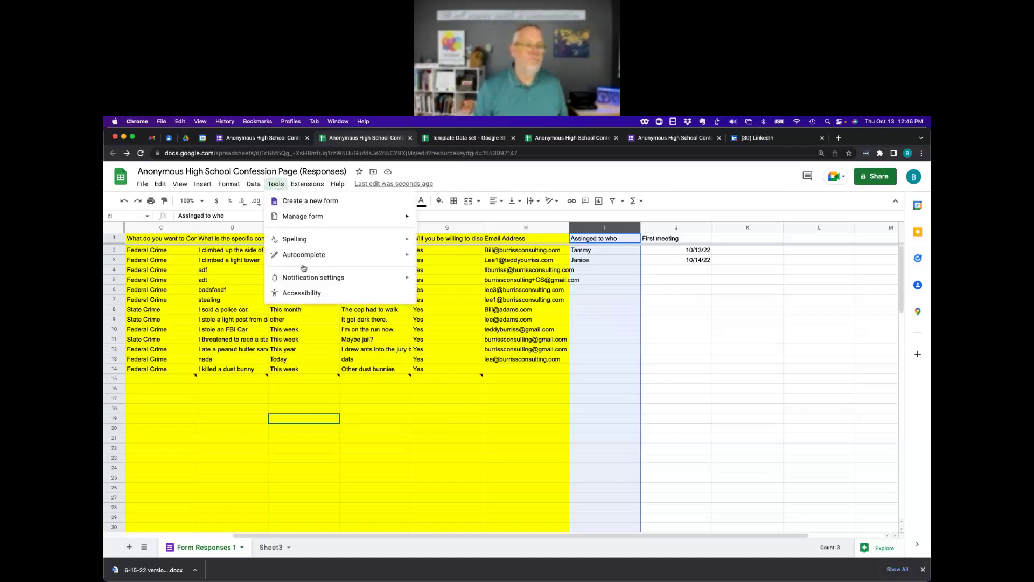
mouse_move(316, 281)
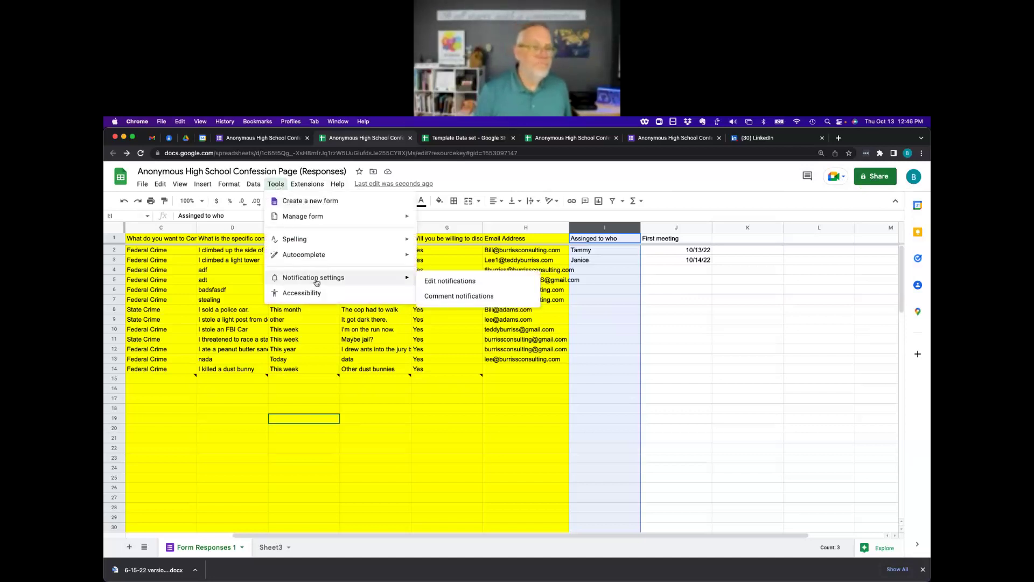
left_click(451, 282)
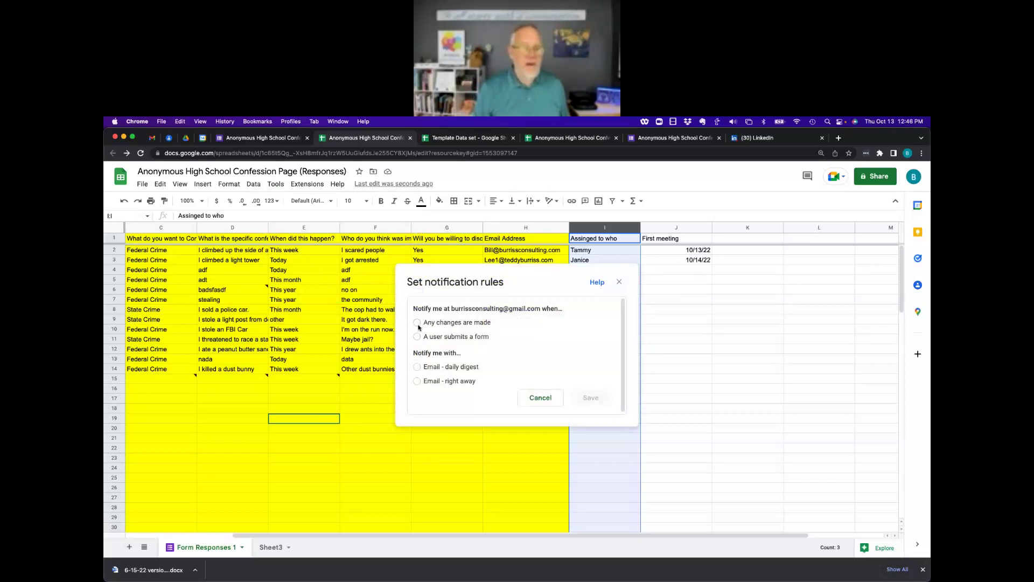
left_click(417, 370)
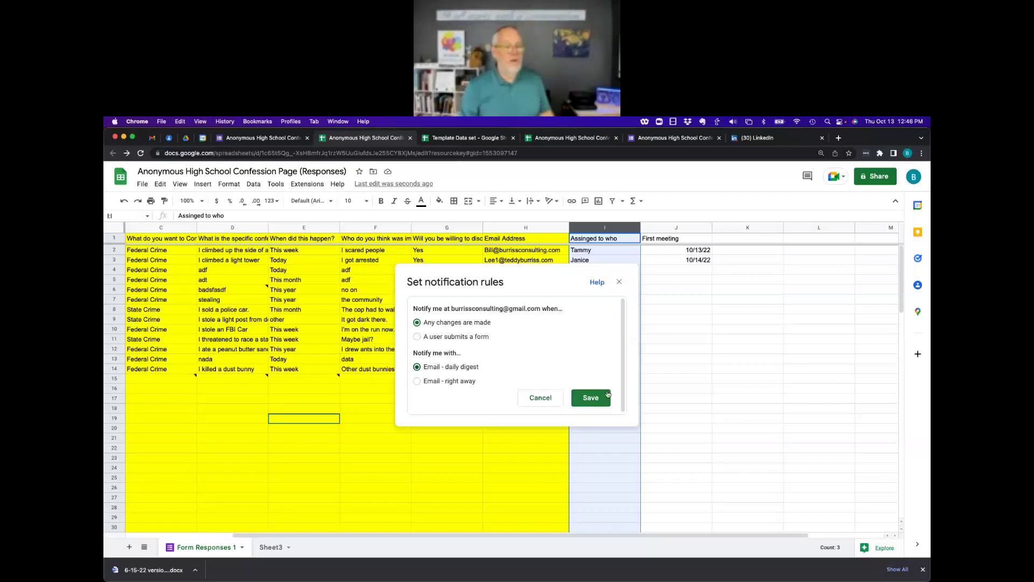
left_click(541, 398)
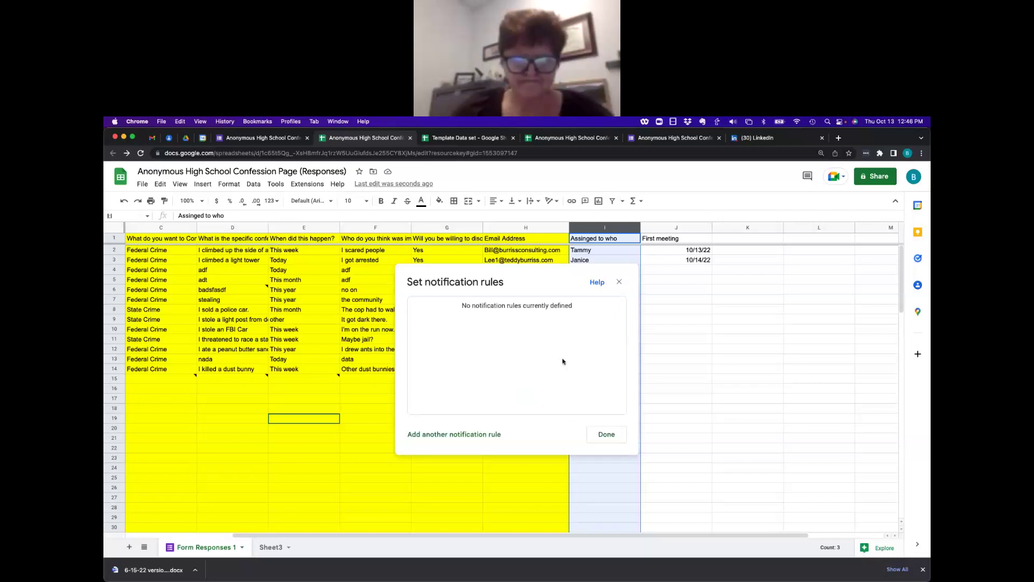
left_click(619, 281)
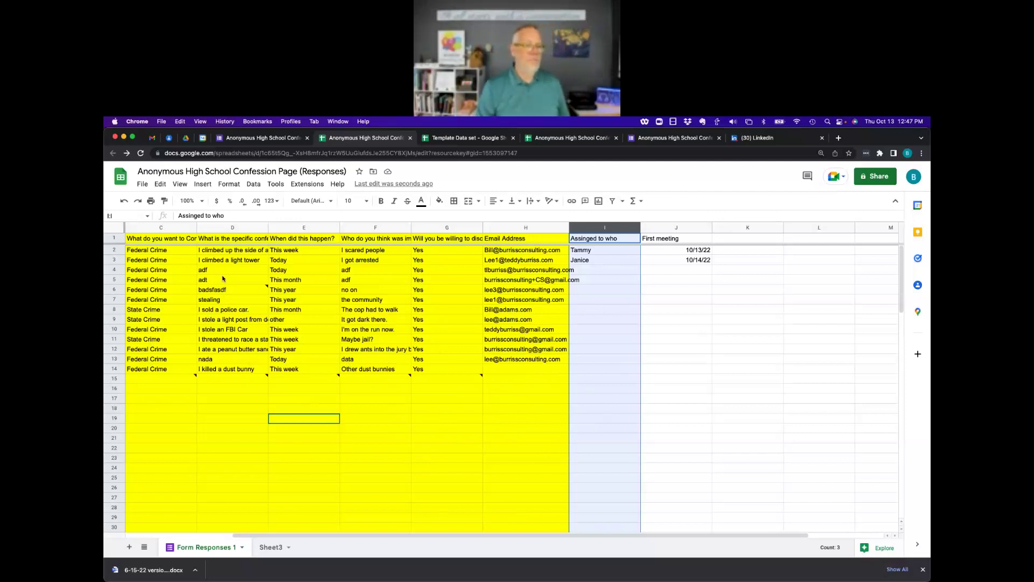
left_click(679, 292)
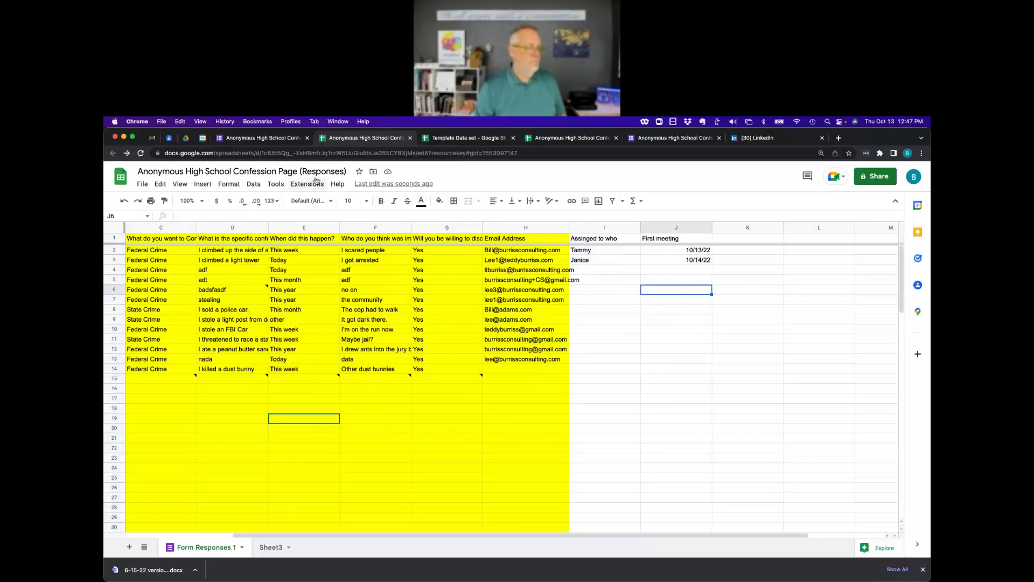
left_click(263, 139)
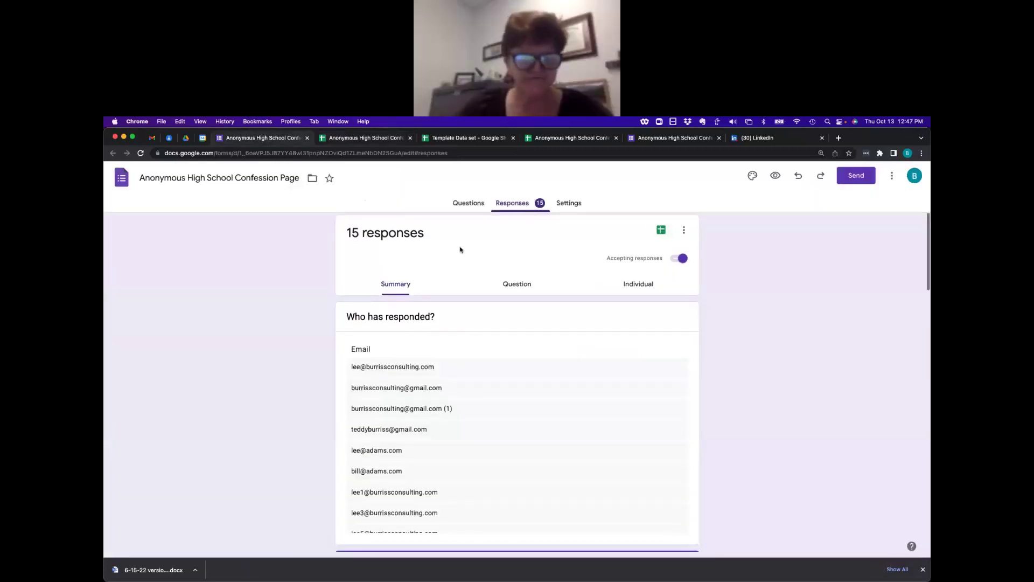
Preview the confession form's live page in a new tab from the form editor.
left_click(469, 204)
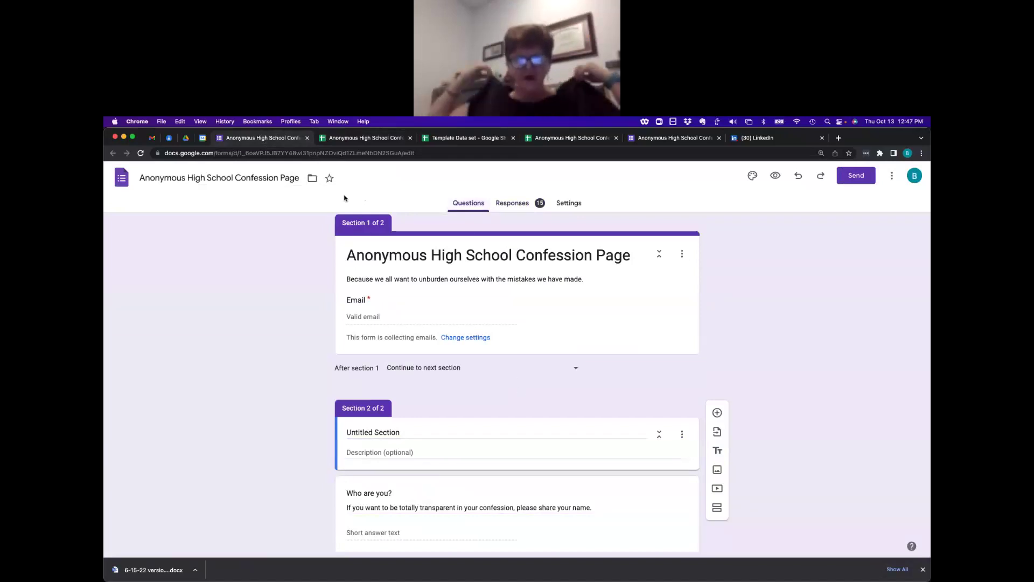
left_click(365, 138)
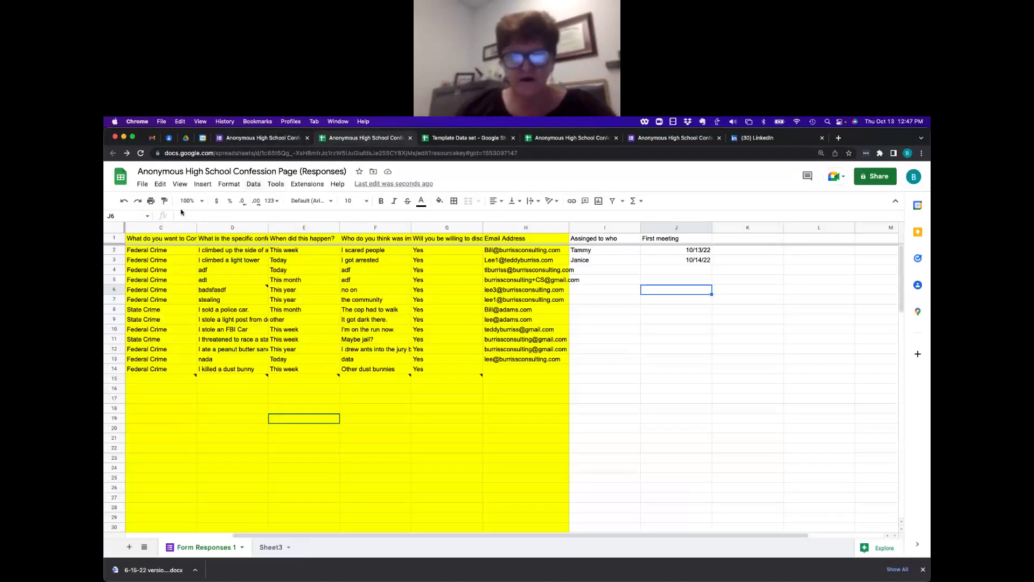
left_click_drag(219, 171, 588, 369)
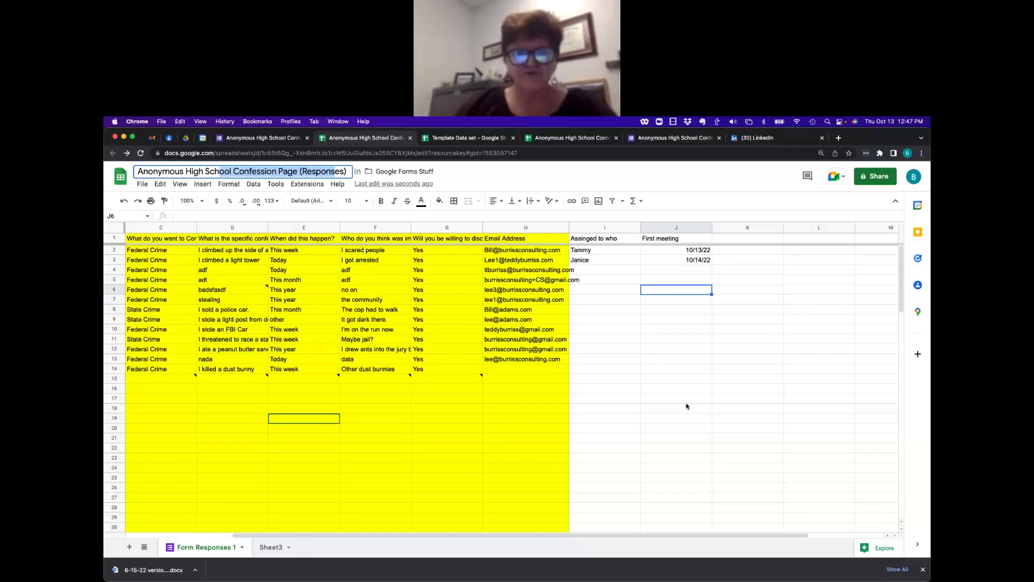
left_click(263, 138)
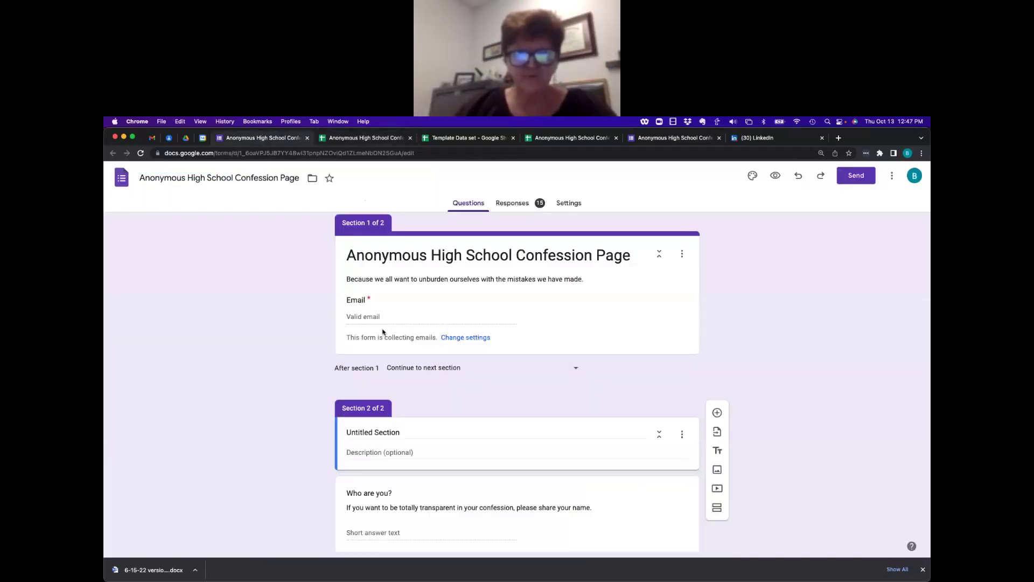
left_click(775, 176)
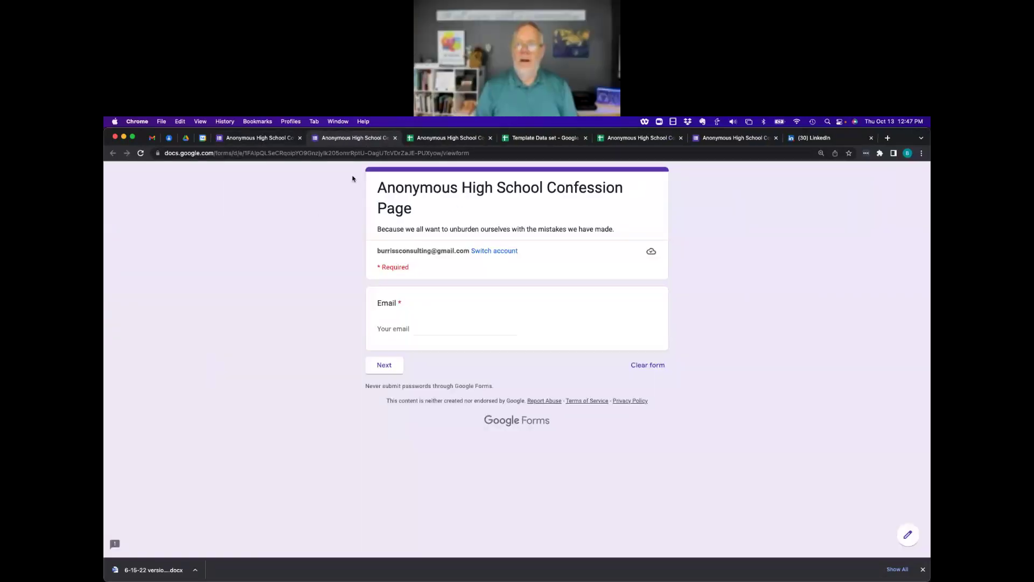
left_click(430, 140)
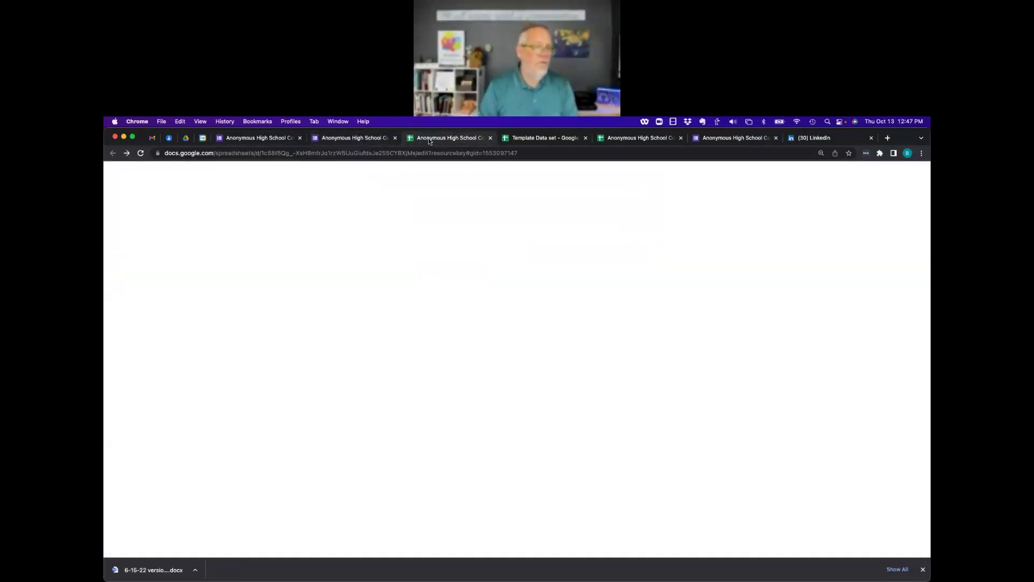
left_click(353, 139)
Enter the respondent's email address on the live form and continue to the next section.
left_click(409, 326)
type("te")
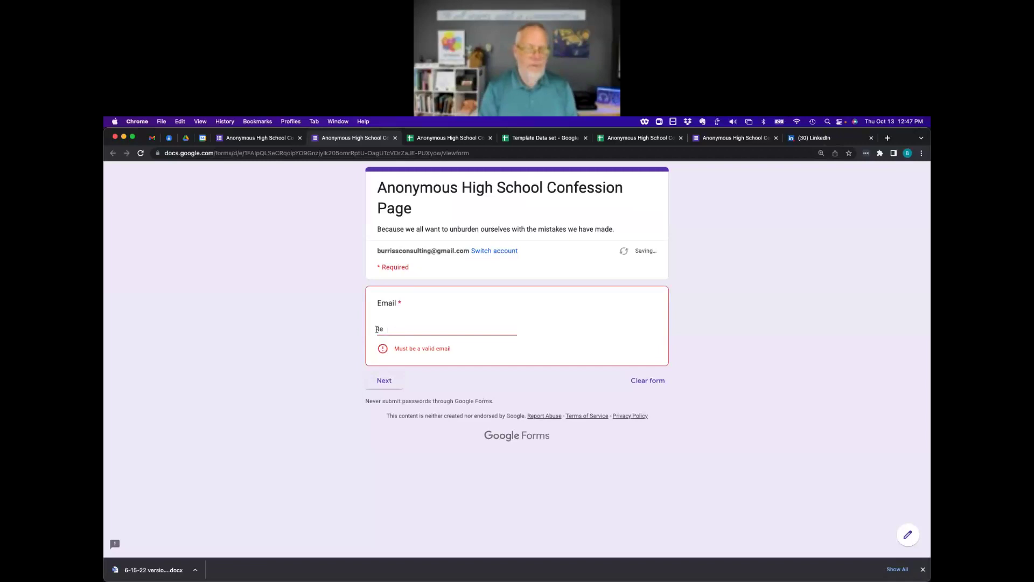
key("BackSpace")
key("BackSpace")
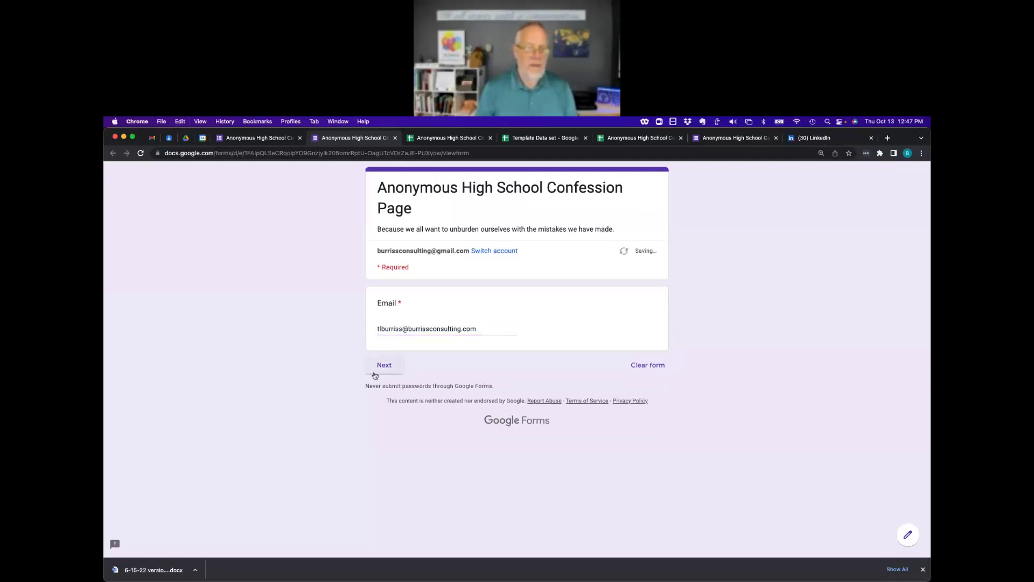
left_click(384, 371)
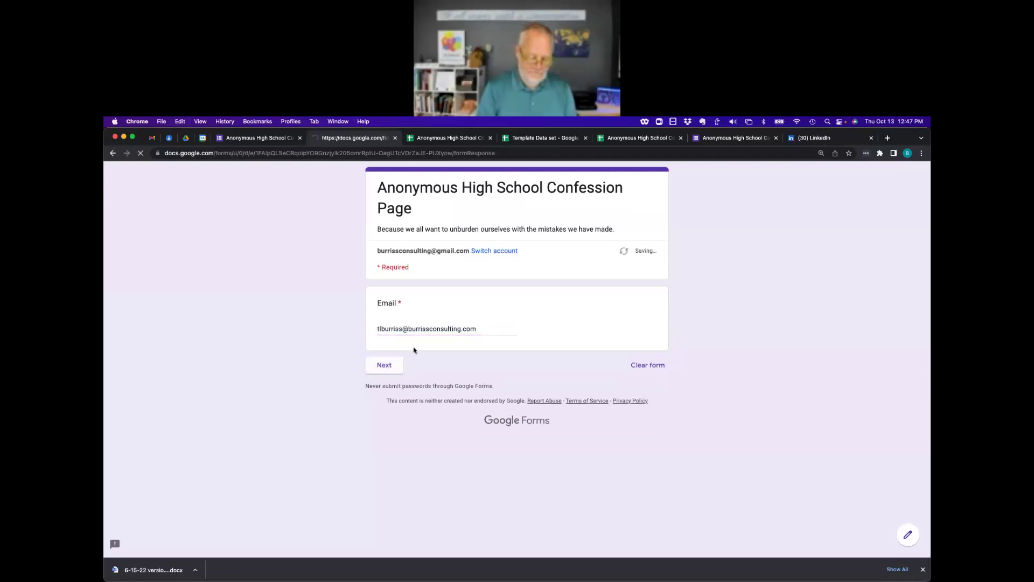
Answer 'no', Federal Crime, Today and Yes, then submit the test response.
left_click(409, 348)
type("no")
key("Tab")
key("space")
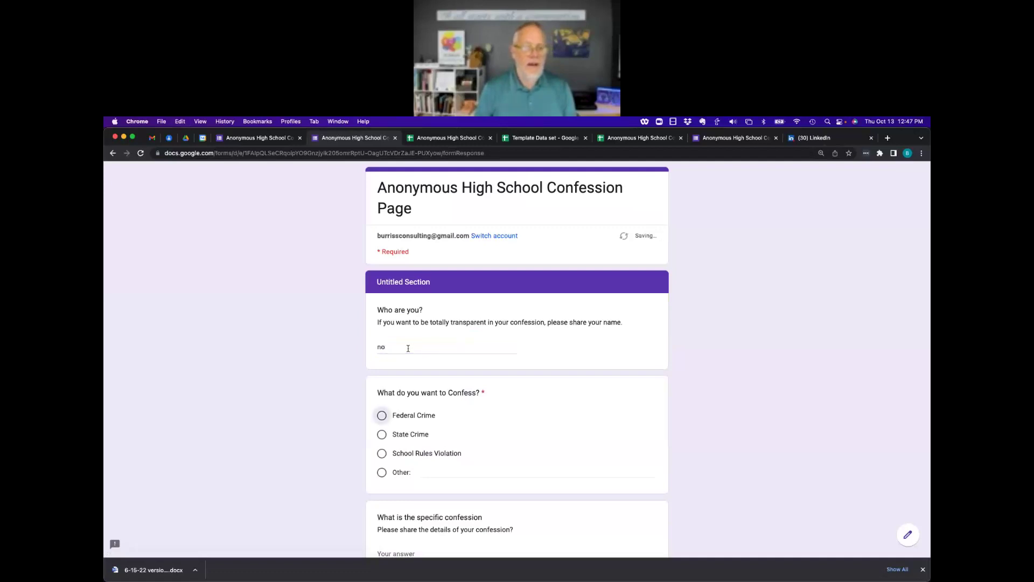
scroll(429, 379, "down", 4)
left_click(413, 351)
type("noi")
left_click(402, 415)
scroll(402, 415, "down", 5)
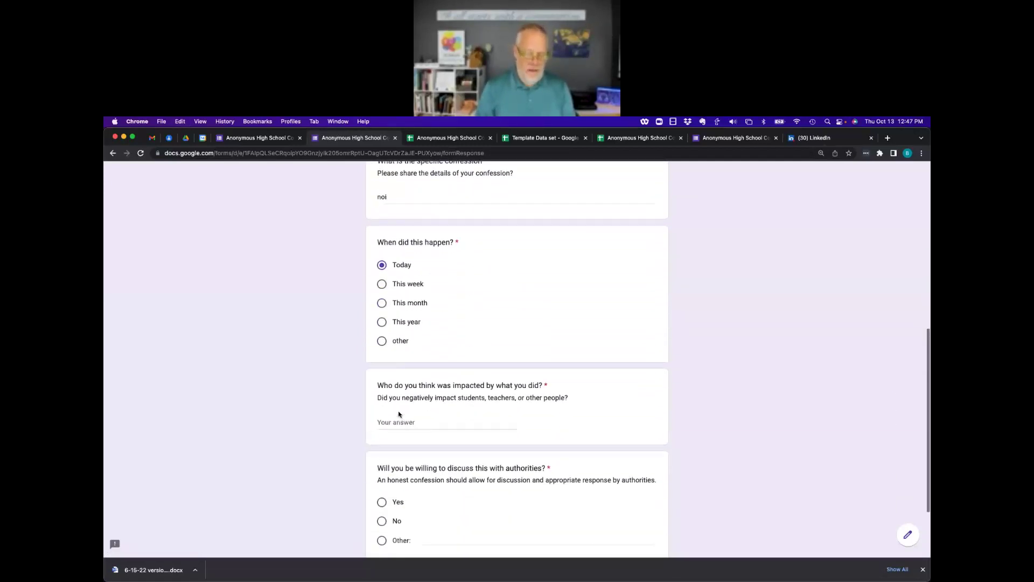
left_click(405, 330)
type("no")
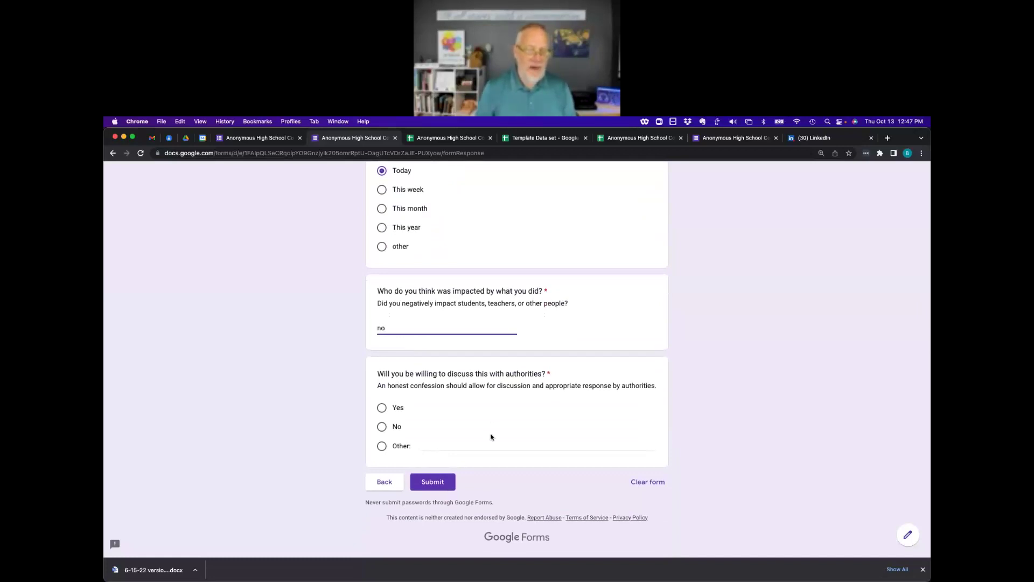
left_click(384, 408)
left_click(432, 483)
left_click(435, 139)
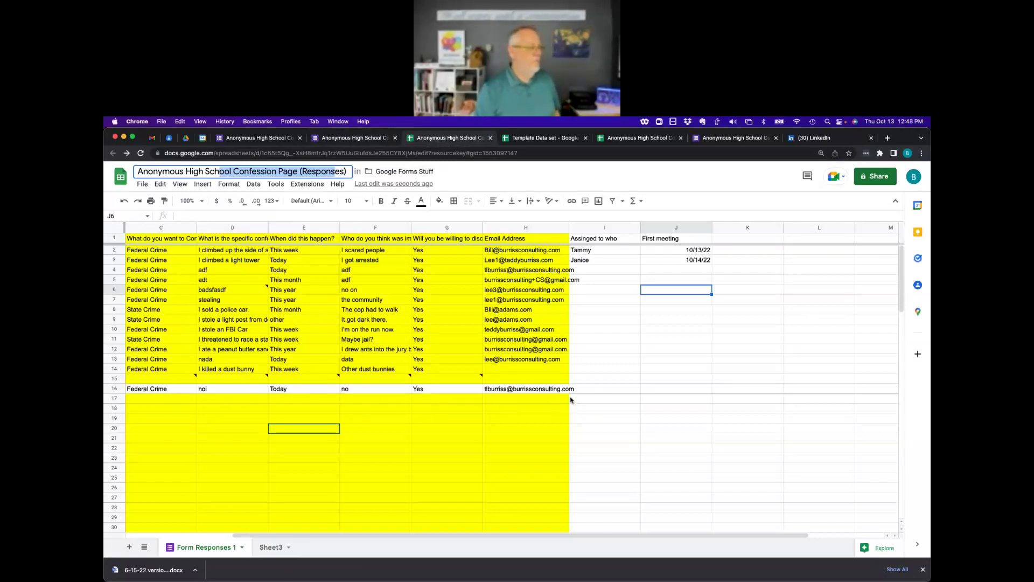
Fill response row 16 yellow and auto-fit the Email Address column H width.
left_click_drag(154, 389, 500, 391)
left_click(440, 200)
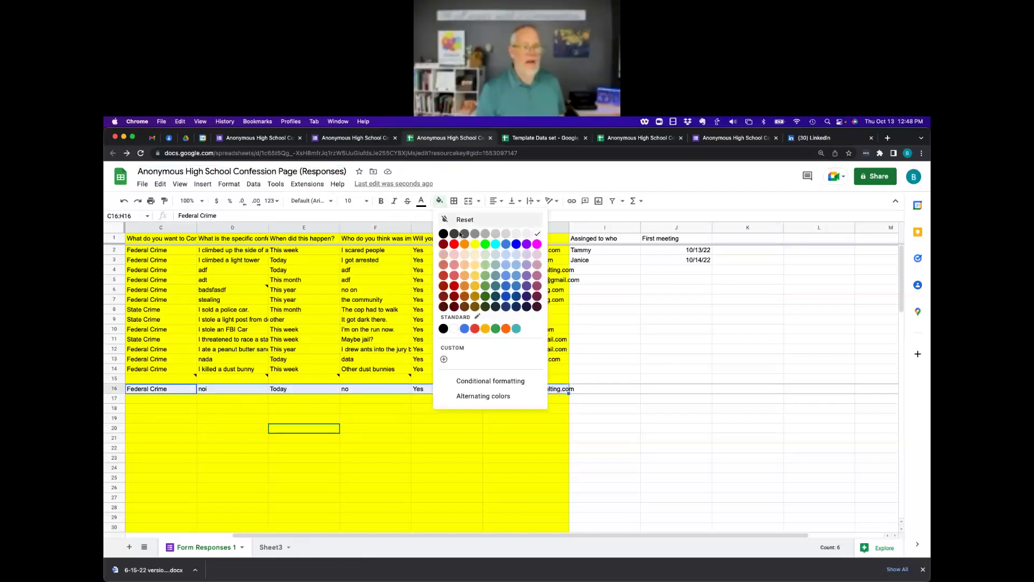
left_click(476, 245)
left_click(656, 449)
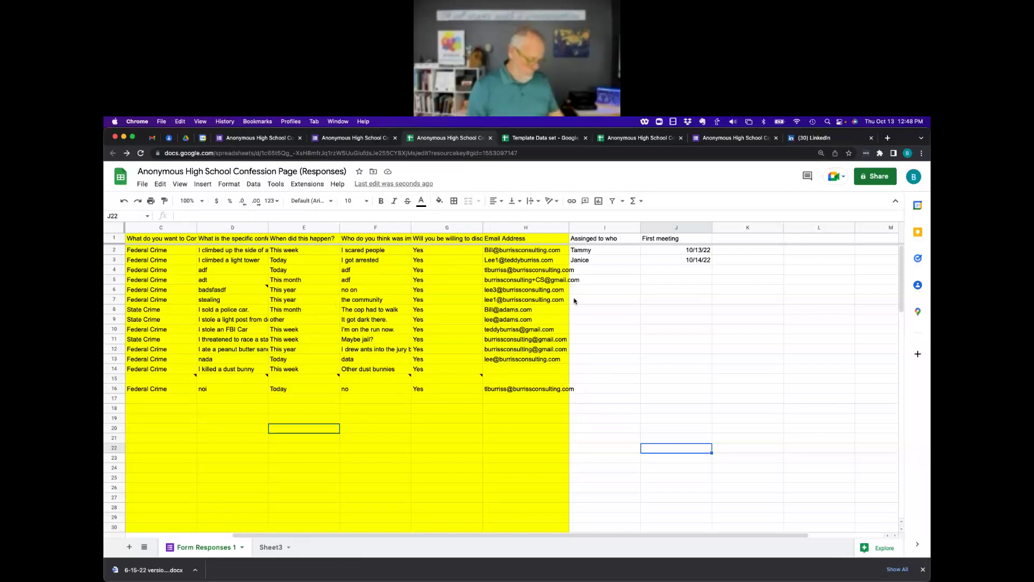
double_click(569, 226)
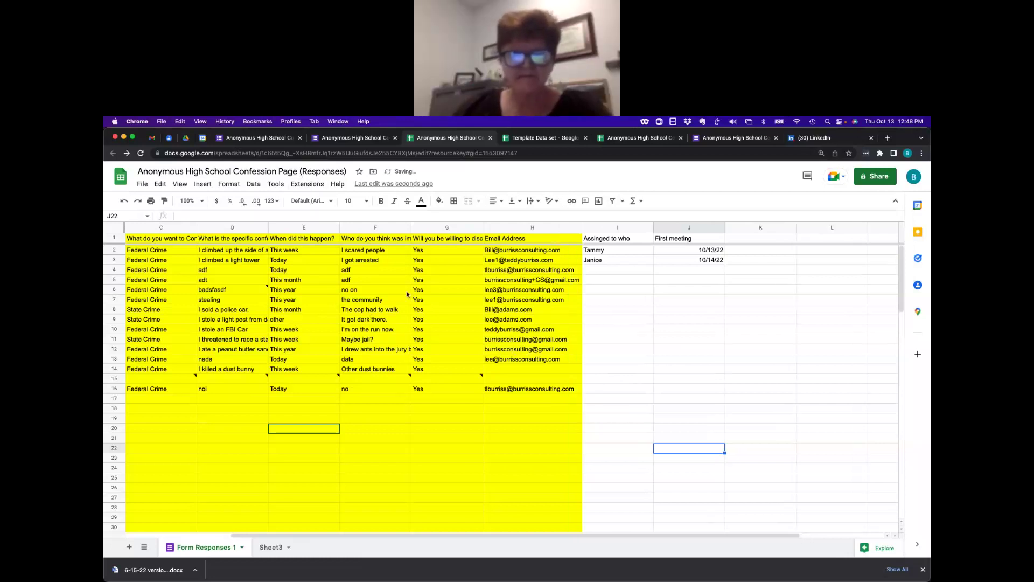
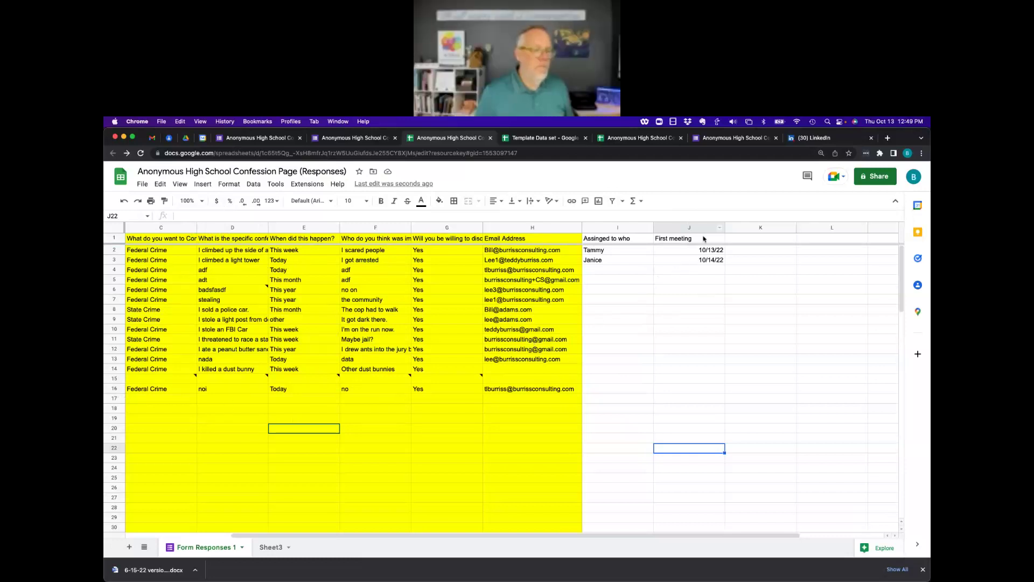
Copy the 10/14/22 date from J3 into the empty First meeting cells below it.
left_click(711, 257)
key("ctrl+c")
key("Down")
key("ctrl+v")
key("Down")
key("ctrl+v")
key("Down")
key("Down")
key("Down")
key("ctrl+v")
key("Down")
key("Down")
key("ctrl+v")
key("Down")
key("Down")
key("ctrl+v")
key("Down")
key("Down")
key("ctrl+v")
key("Down")
key("Down")
key("ctrl+v")
key("Down")
key("Down")
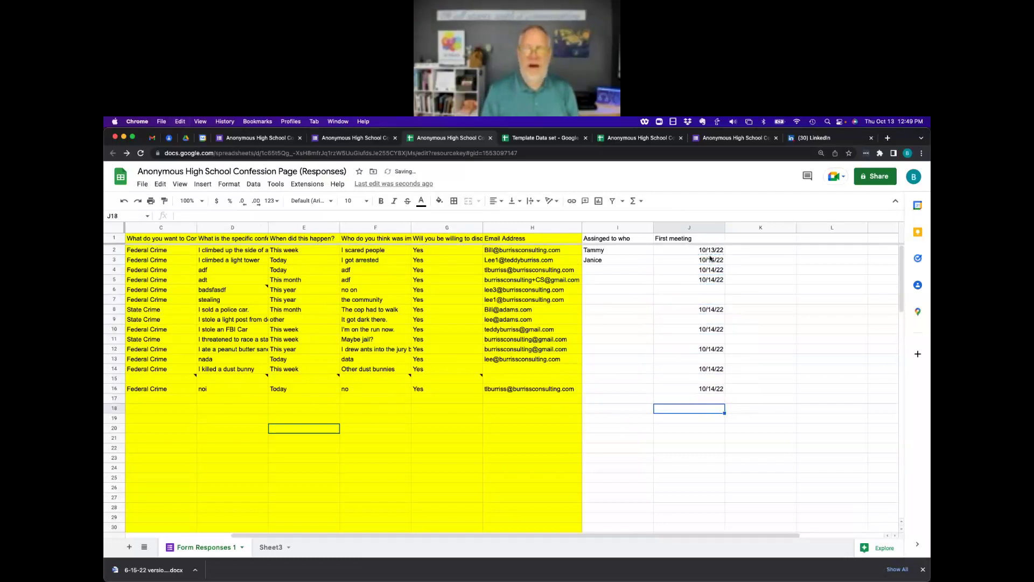
Sort the sheet by First meeting Z to A, then A to Z.
left_click(720, 228)
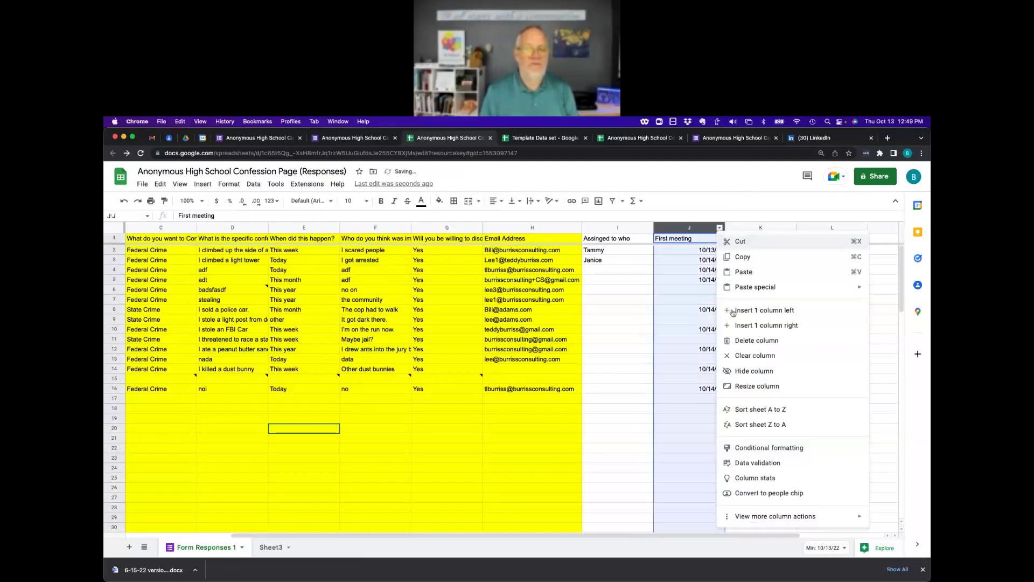
left_click(757, 424)
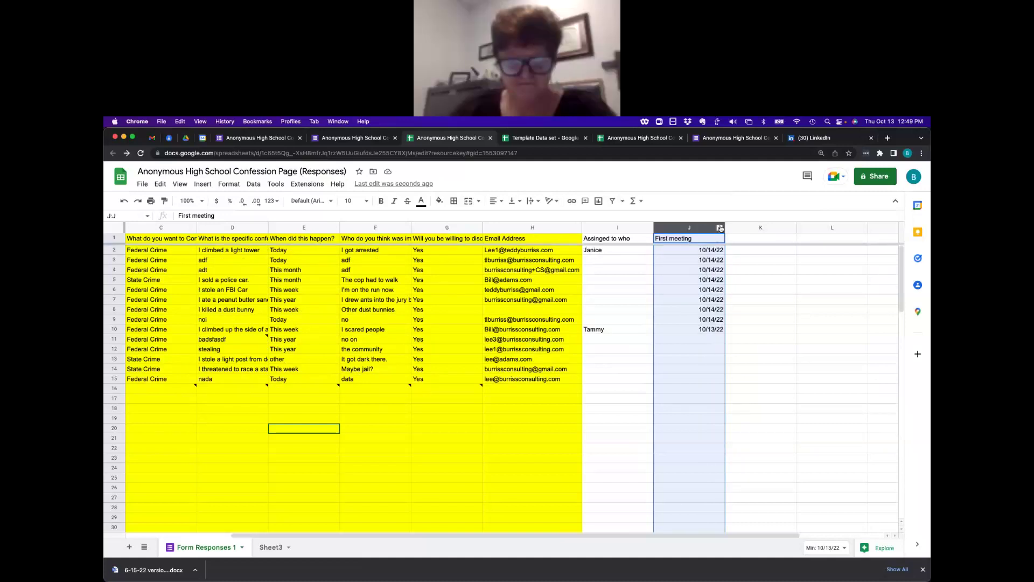
left_click(720, 229)
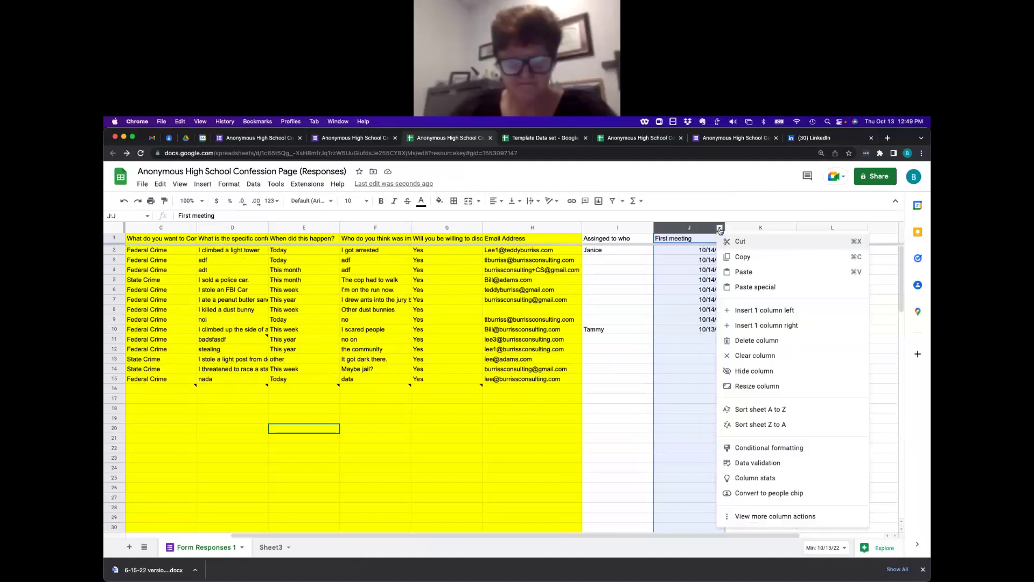
left_click(757, 410)
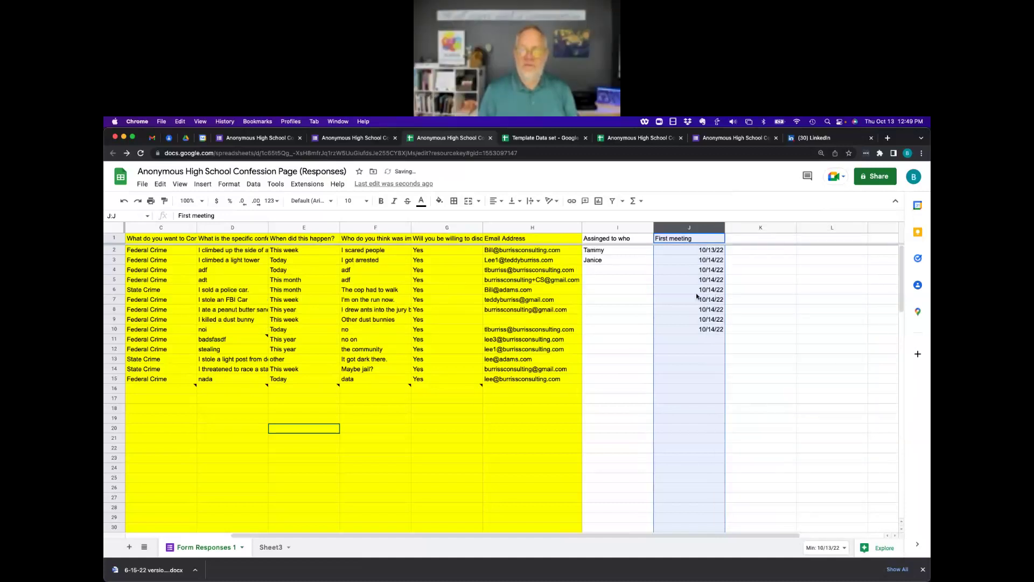
scroll(697, 296, "right", 1)
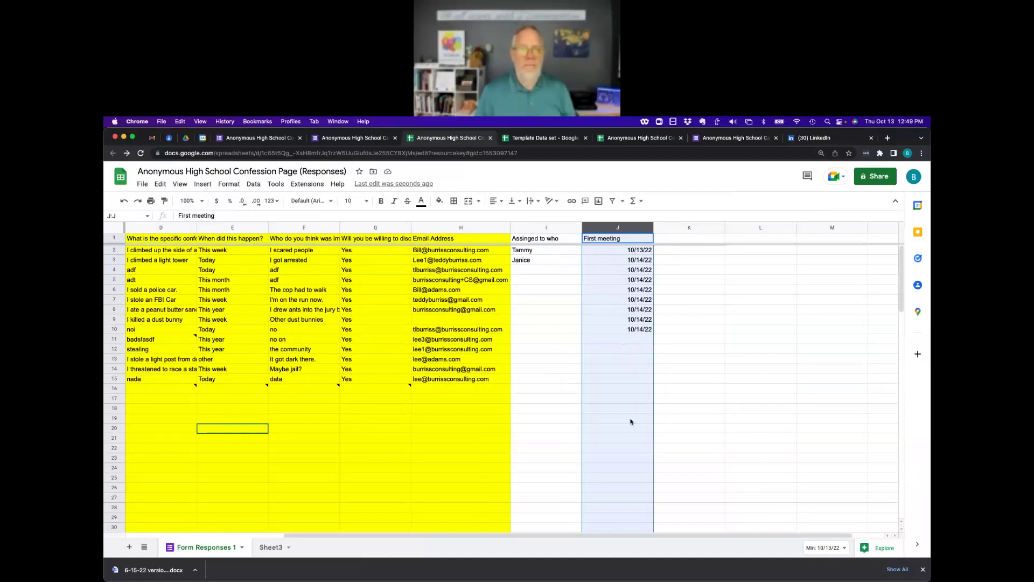
Head column K 'unassigned' and enter =isblank(J2) in K2.
left_click(681, 239)
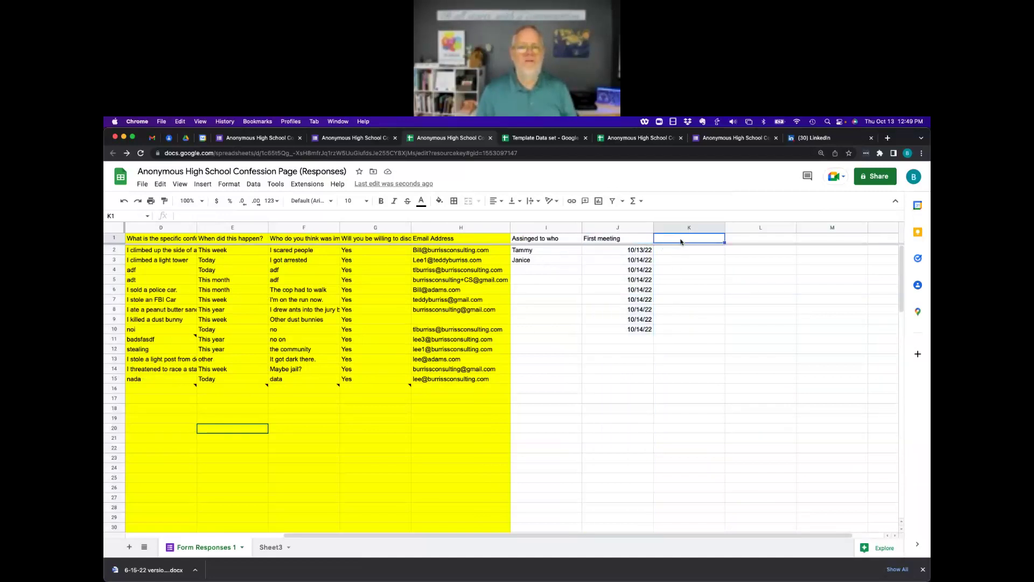
type("unassigned")
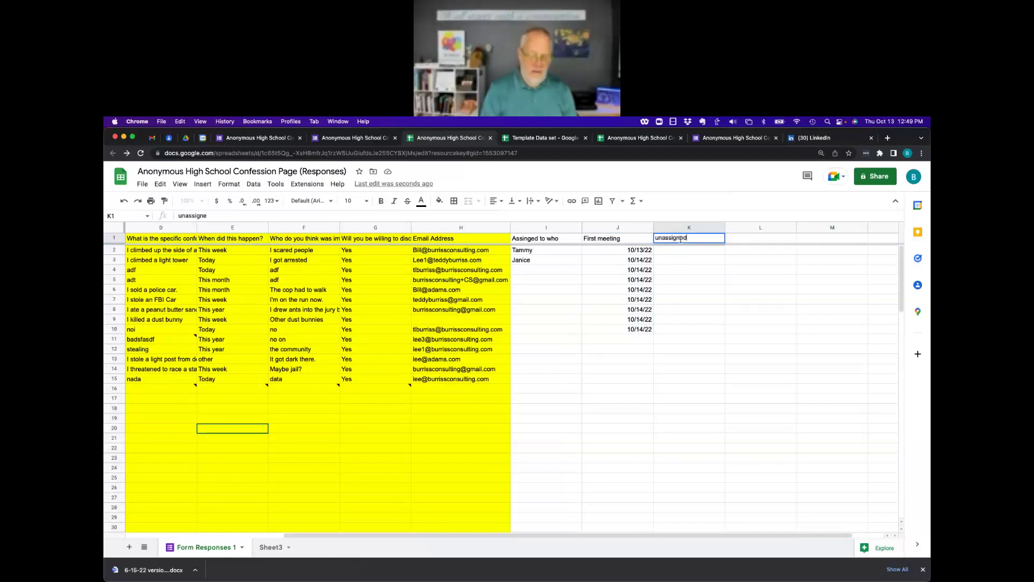
key("Return")
type("=")
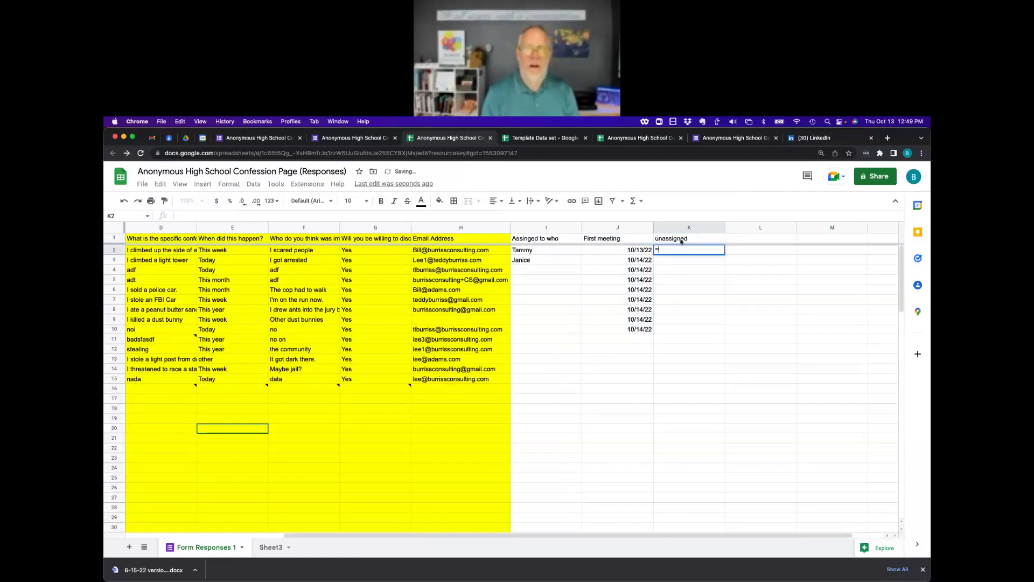
type("isb")
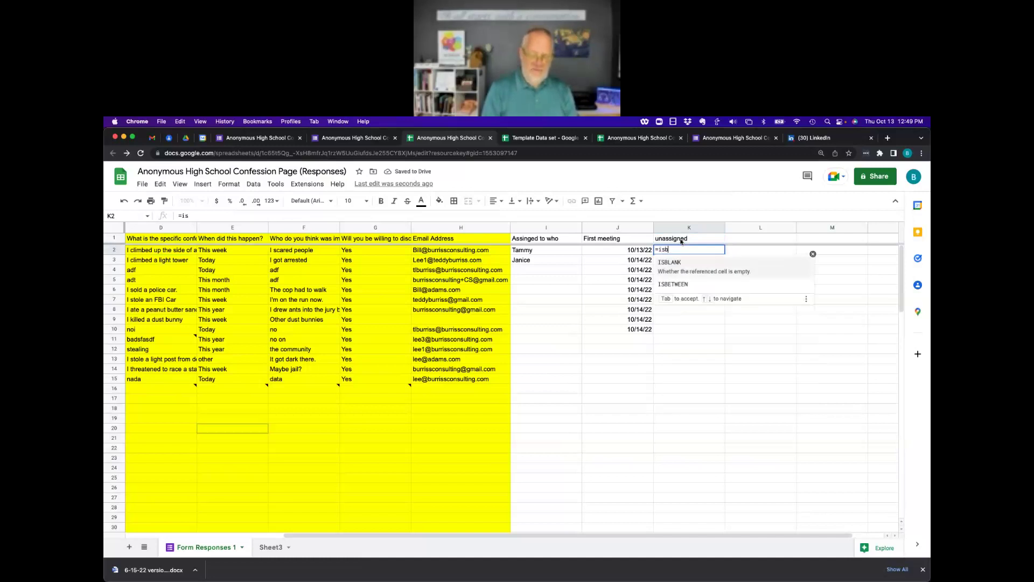
type("lank()")
key("Return")
key("Return")
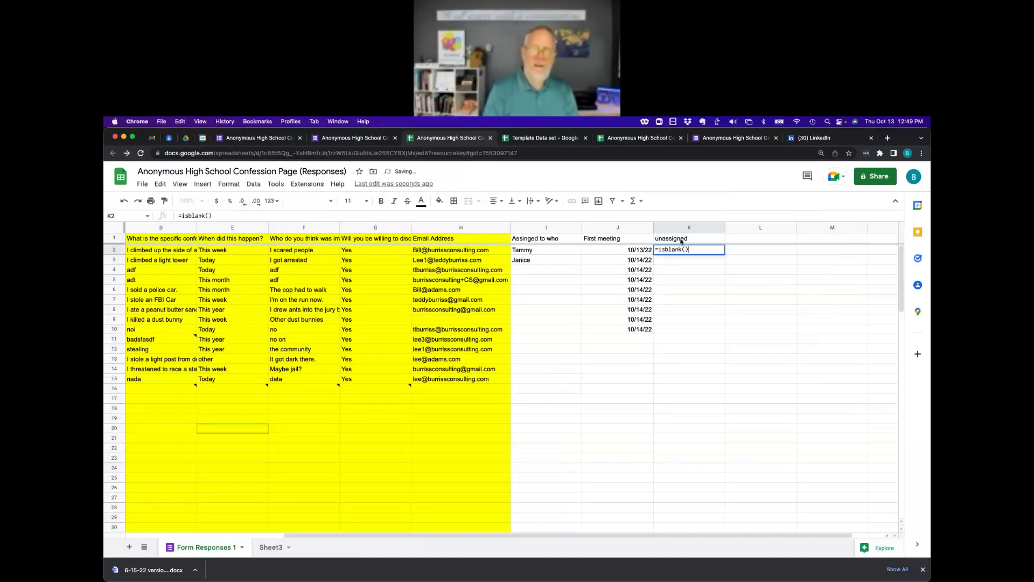
key("Left")
type("J2")
key("Return")
Copy the =isblank formula down the unassigned column through row 17.
key("super+c")
key("Down")
key("shift+Down")
key("shift+Down")
key("shift+Down")
key("shift+Down")
key("shift+Down")
key("shift+Down")
key("shift+Down")
key("shift+Down")
key("shift+Down")
key("shift+Down")
key("shift+Down")
key("shift+Down")
key("shift+Down")
key("shift+Down")
key("super+v")
key("Up")
left_click(683, 241)
left_click(720, 229)
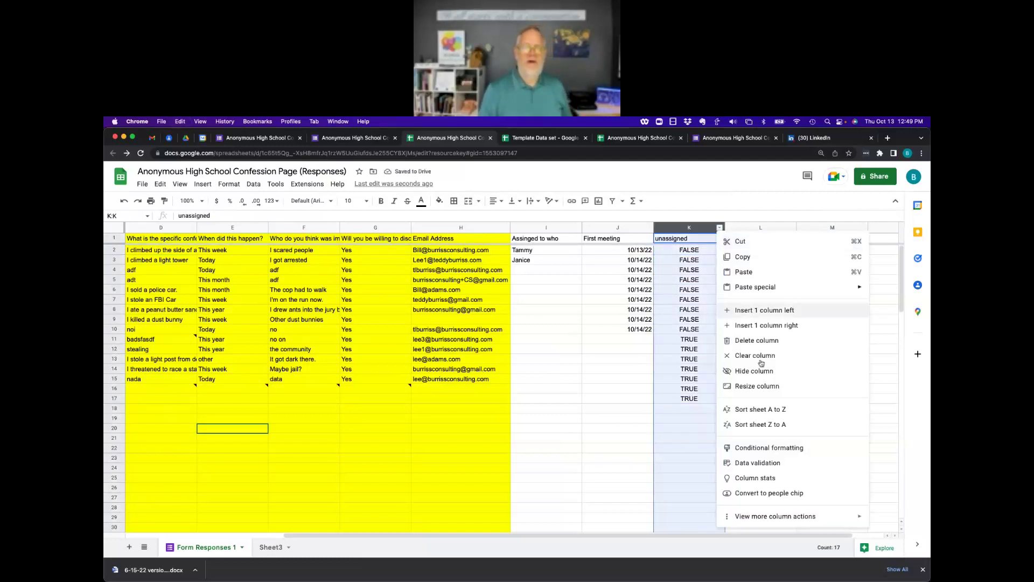
left_click(754, 424)
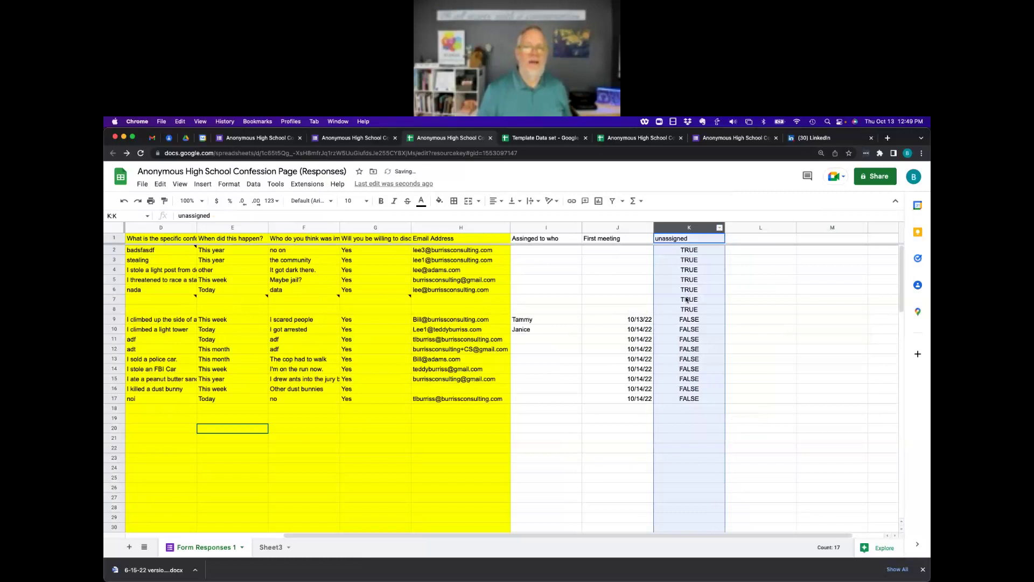
left_click(610, 291)
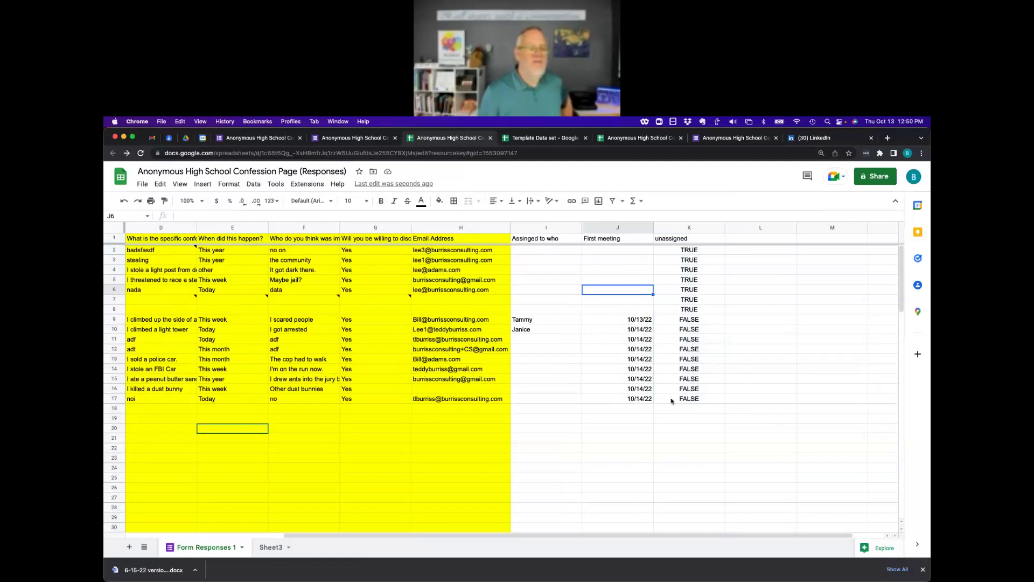
left_click(719, 227)
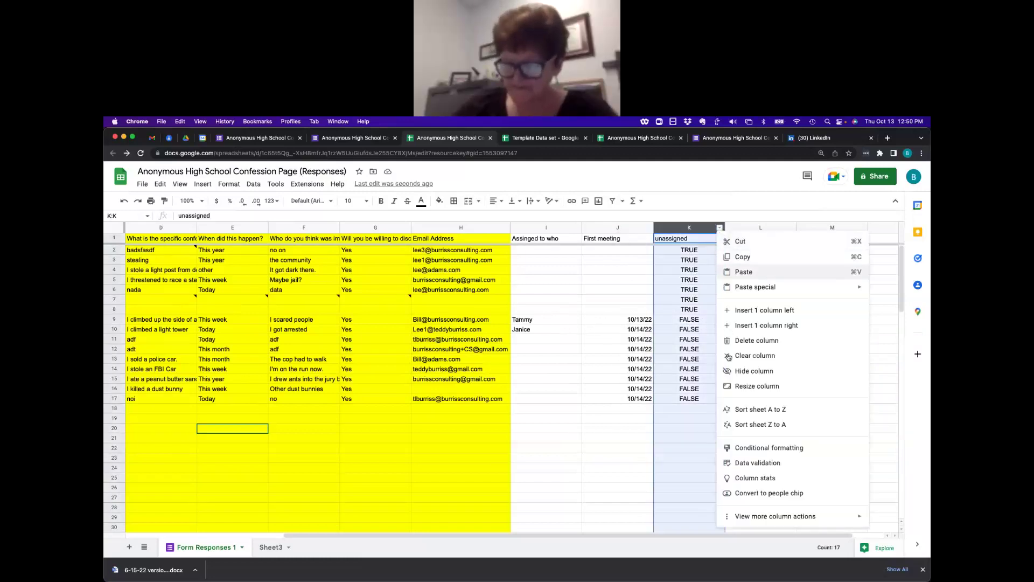
left_click(754, 425)
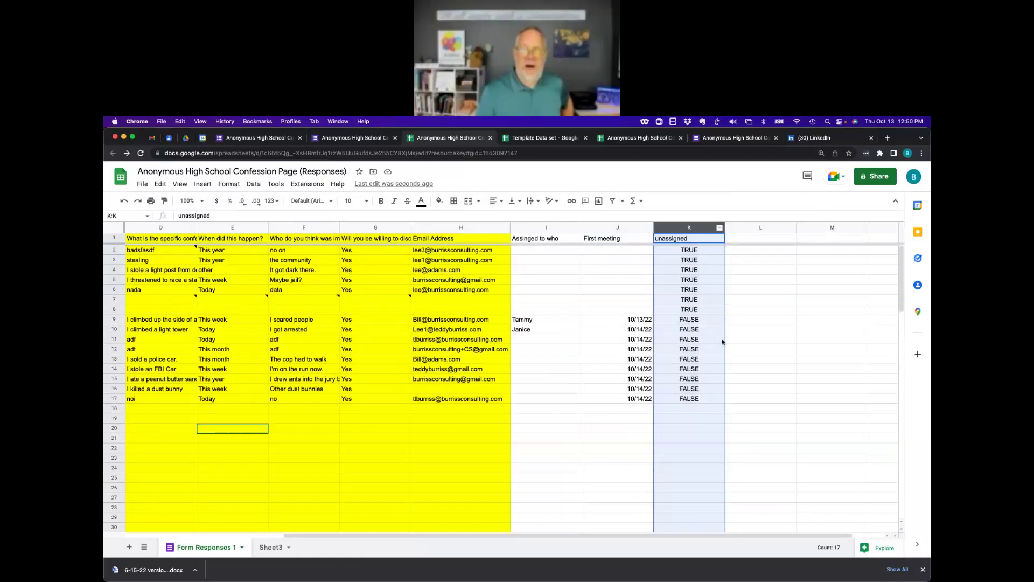
left_click(720, 228)
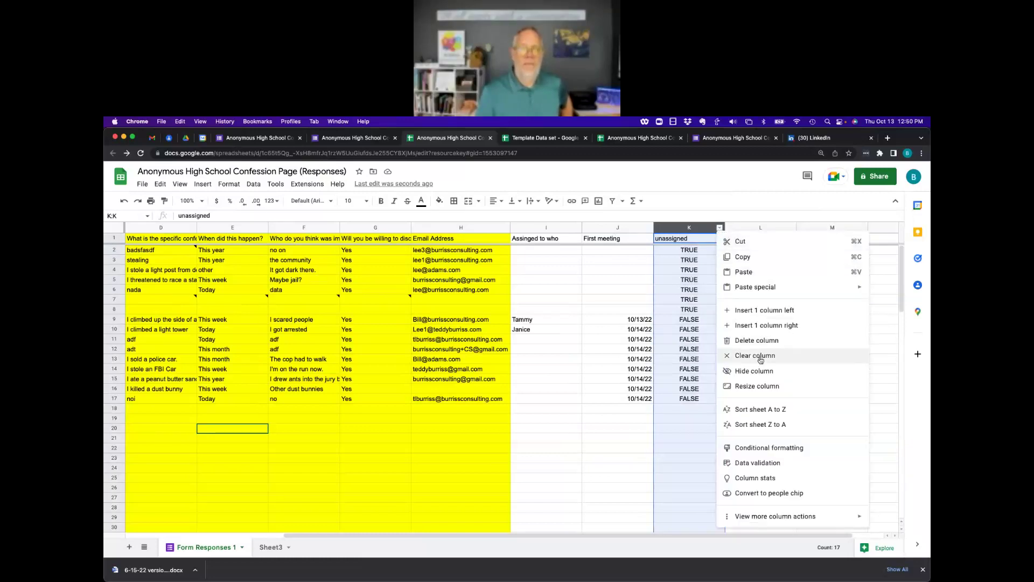
left_click(743, 411)
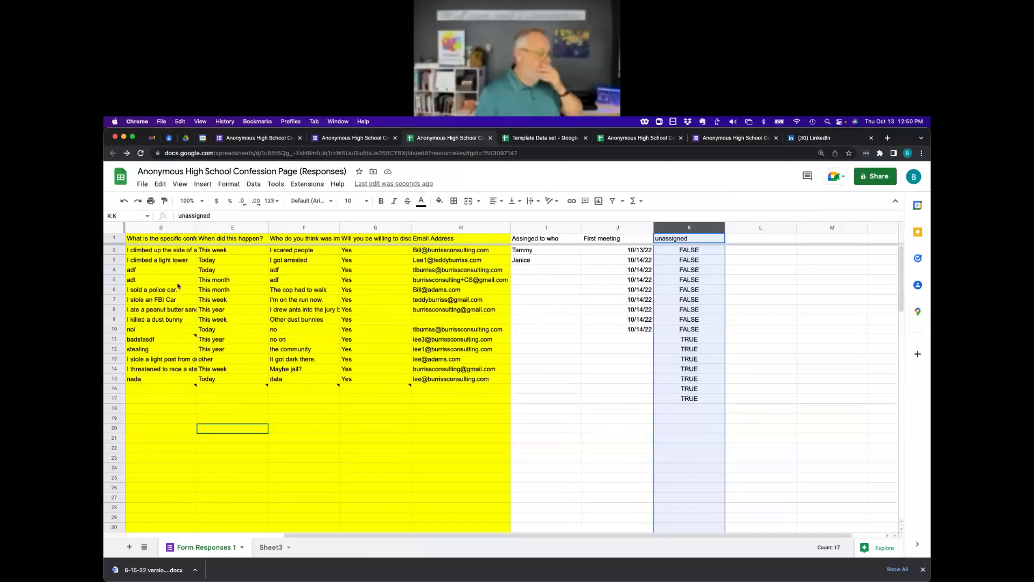
left_click_drag(164, 251, 467, 407)
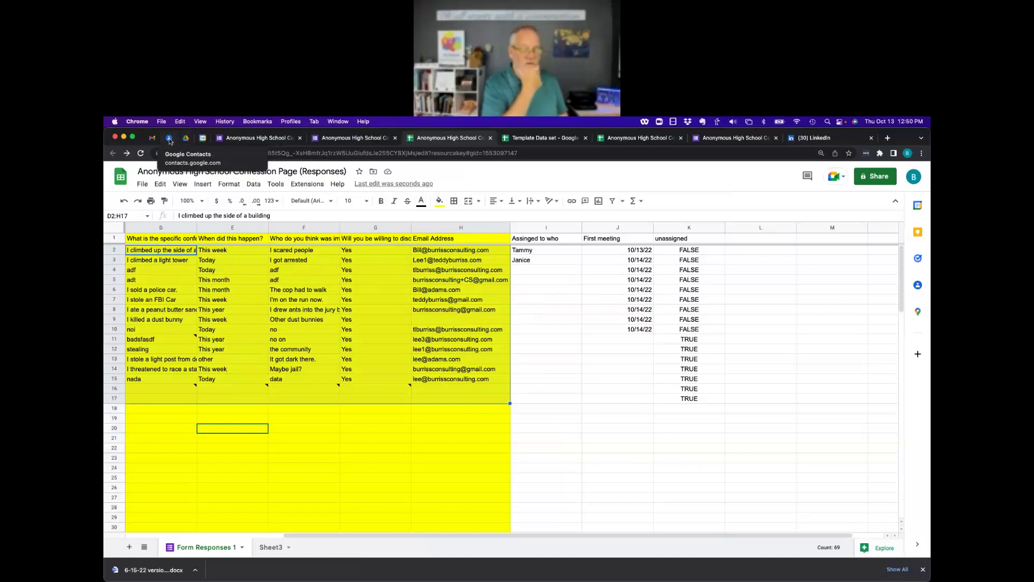
left_click(587, 342)
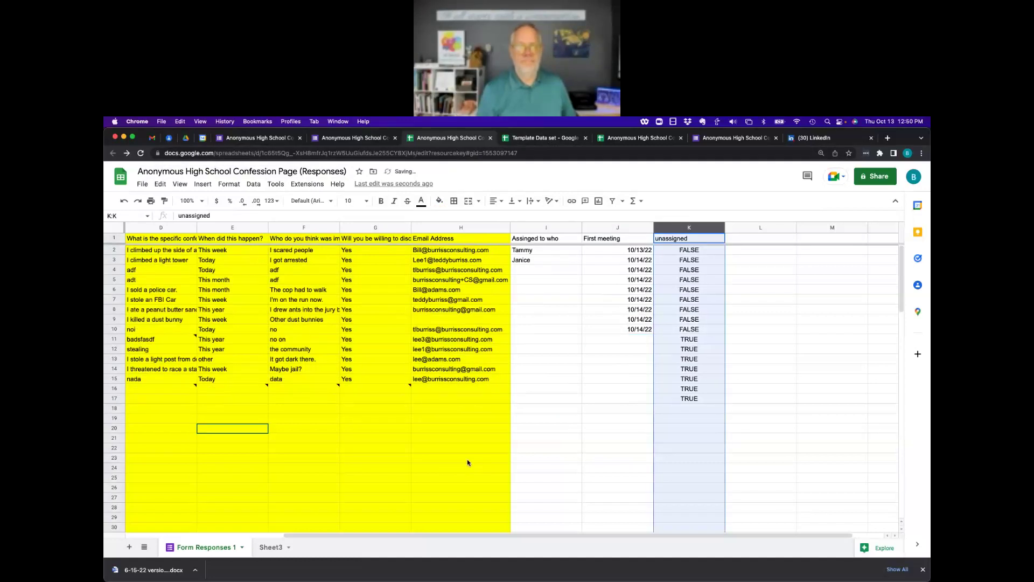
left_click(552, 431)
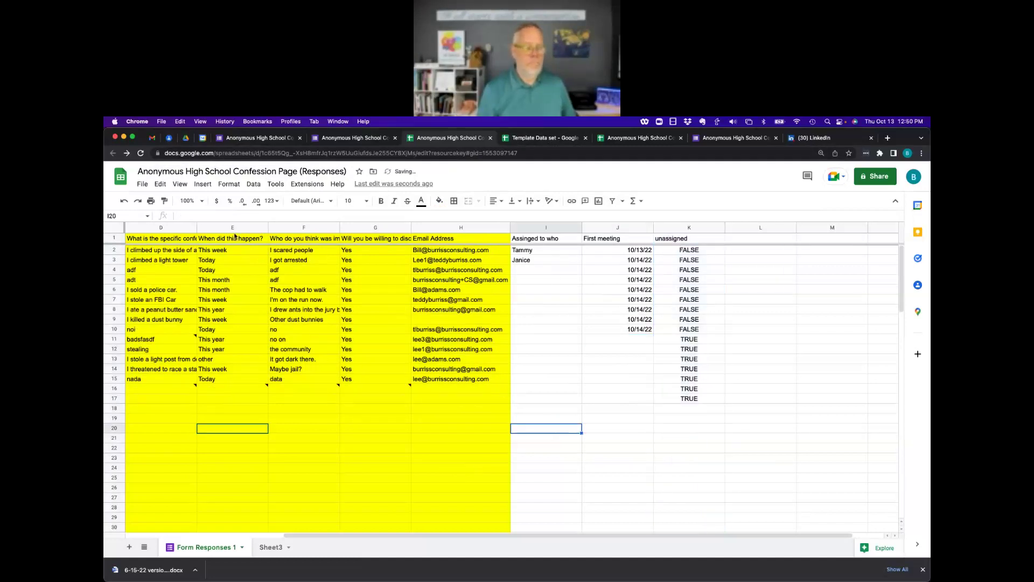
left_click(142, 185)
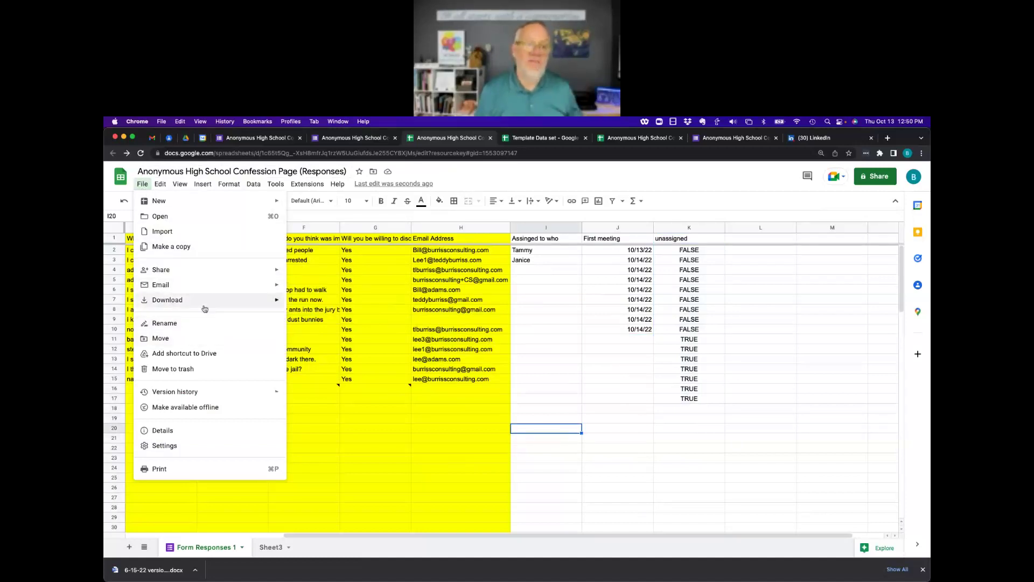
Restore the spreadsheet's October 13, 10:02 AM version from version history.
mouse_move(191, 396)
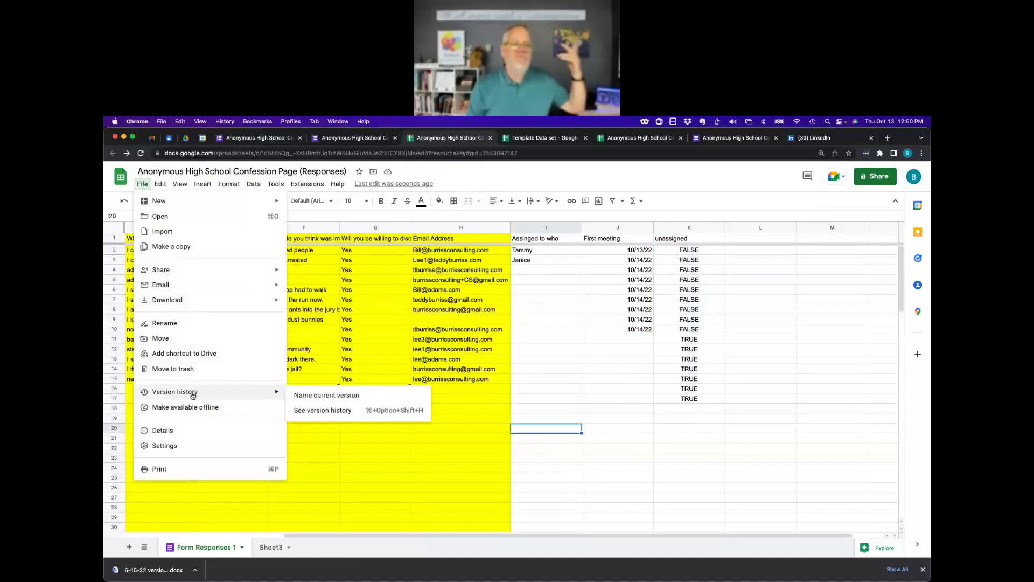
left_click(337, 411)
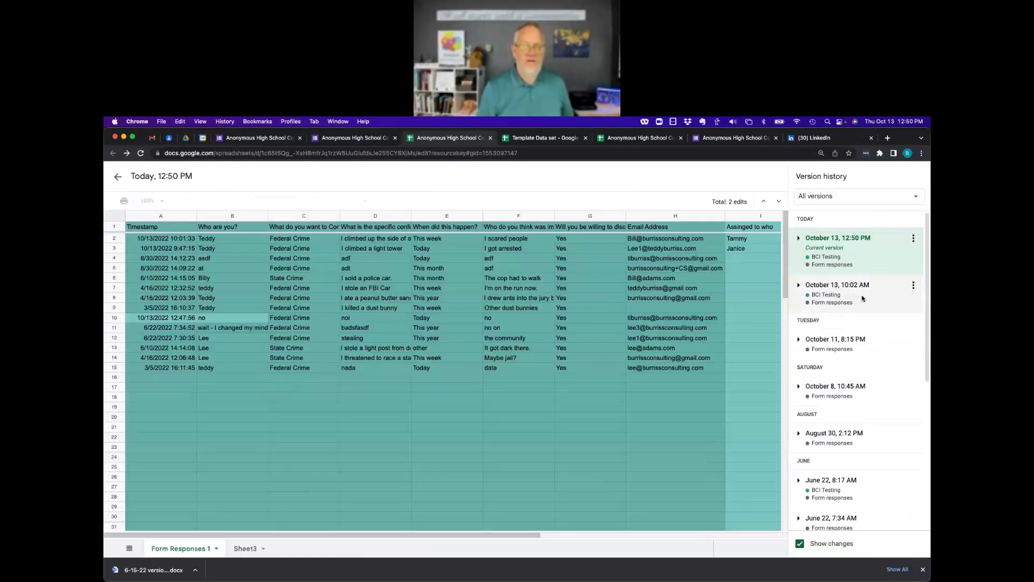
left_click(862, 298)
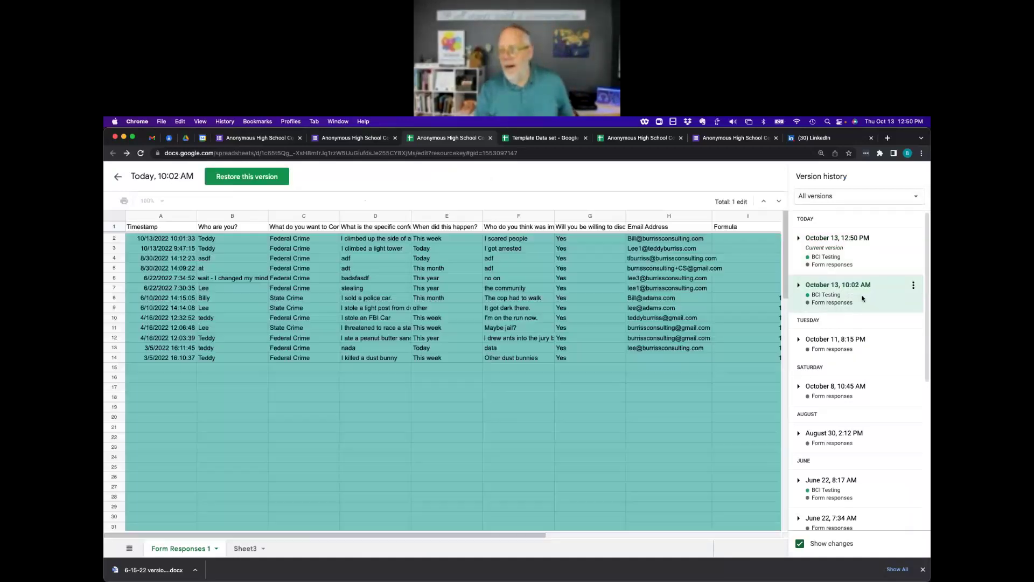
left_click(269, 181)
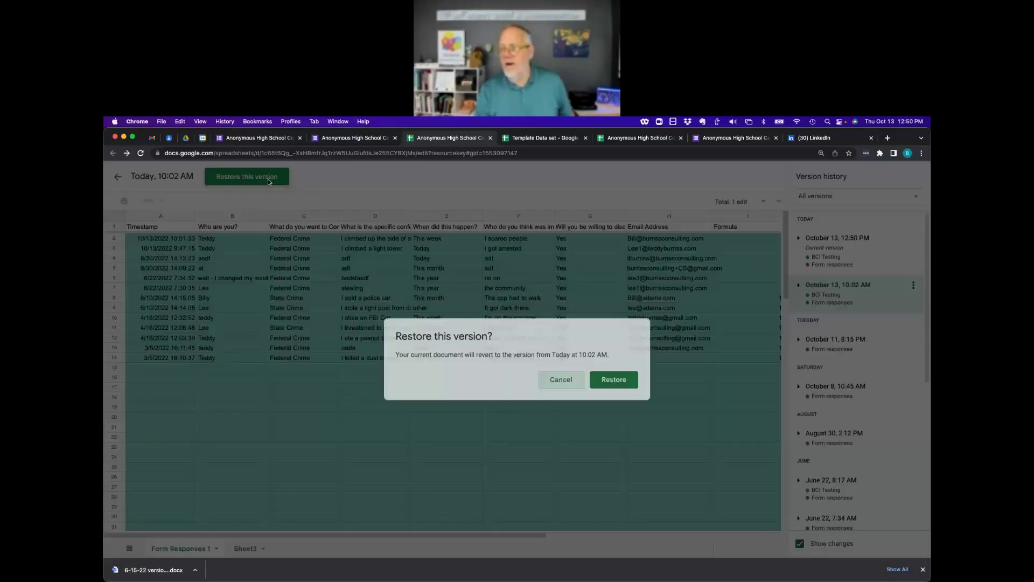
left_click(614, 380)
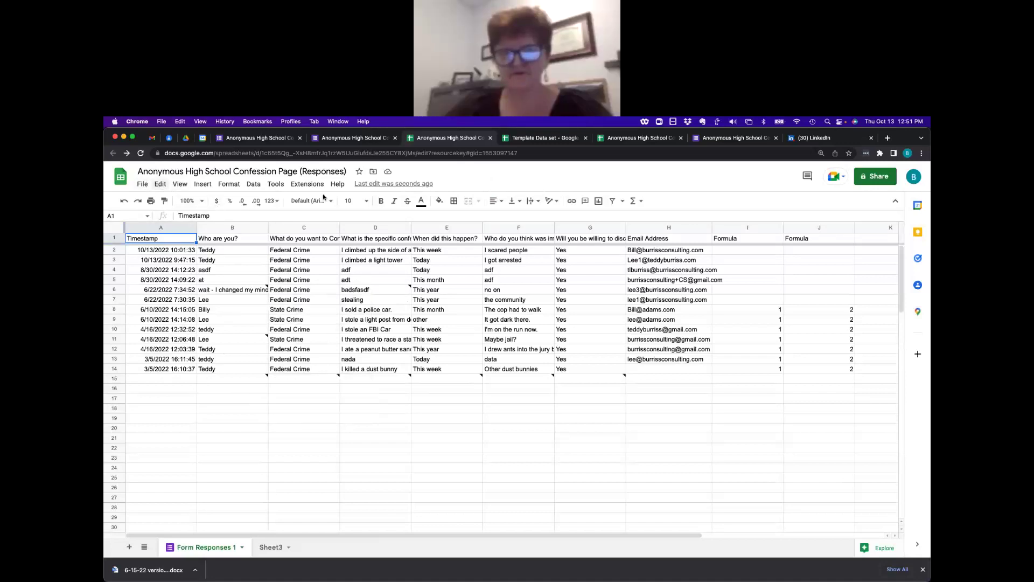
Review version history again, then switch to Gmail showing the 'chck this. out' email.
left_click(143, 186)
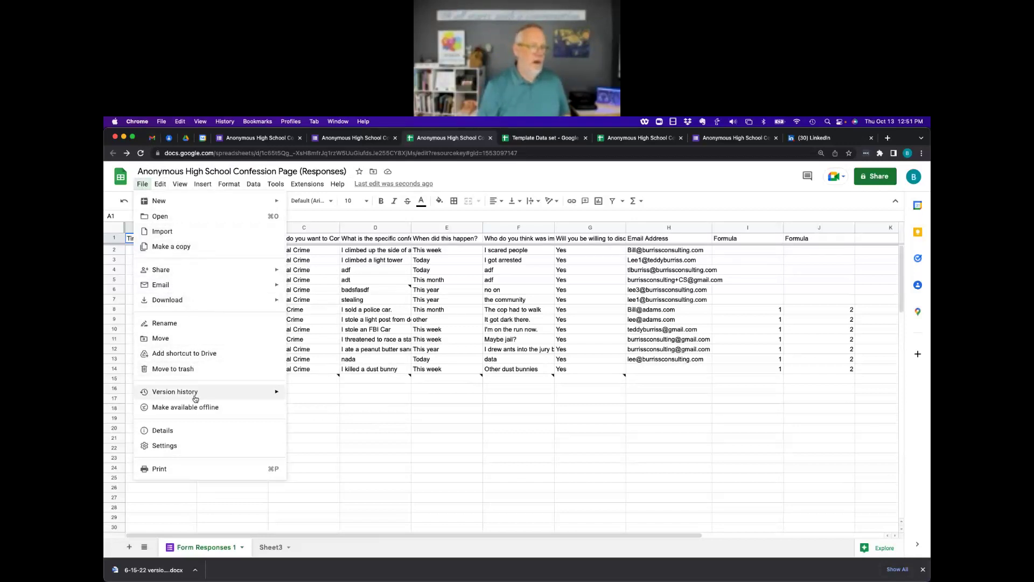
mouse_move(194, 393)
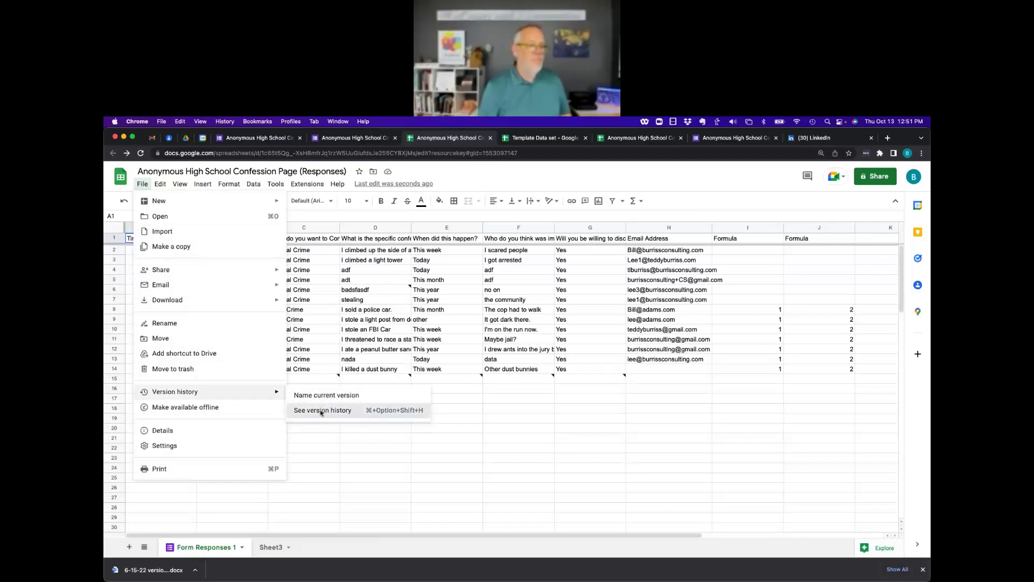
left_click(321, 412)
scroll(830, 399, "down", 6)
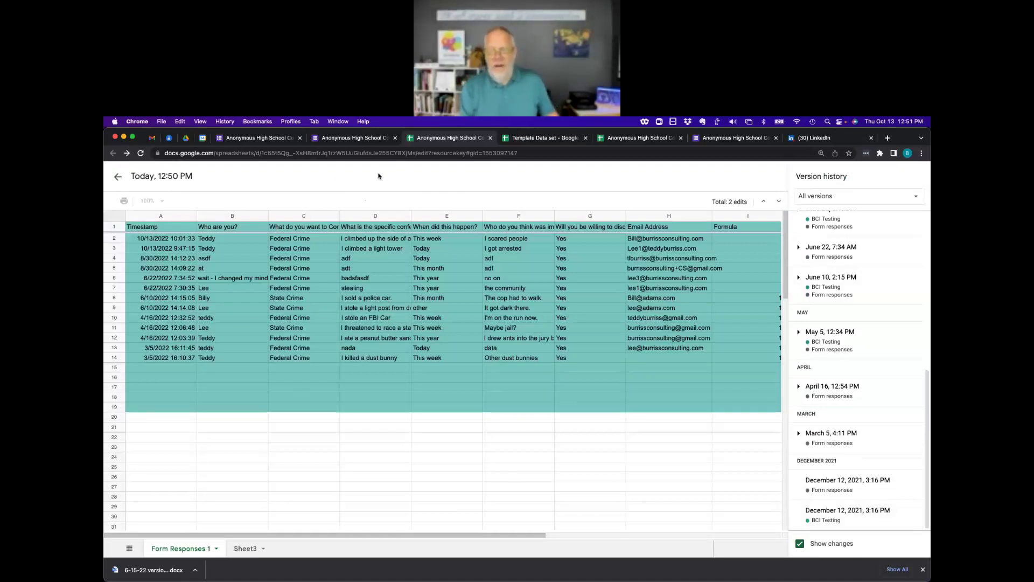
left_click(118, 179)
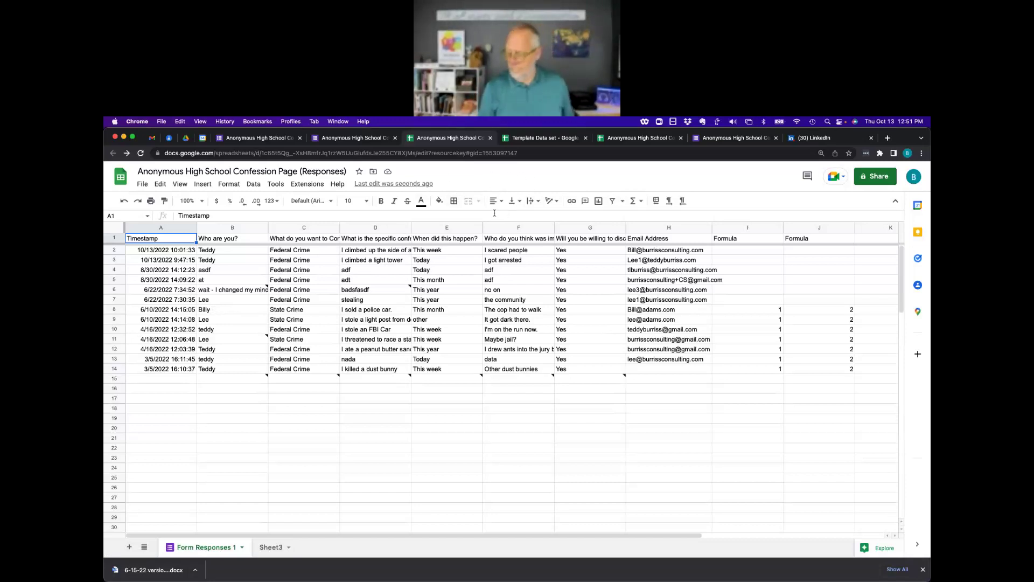
left_click(153, 139)
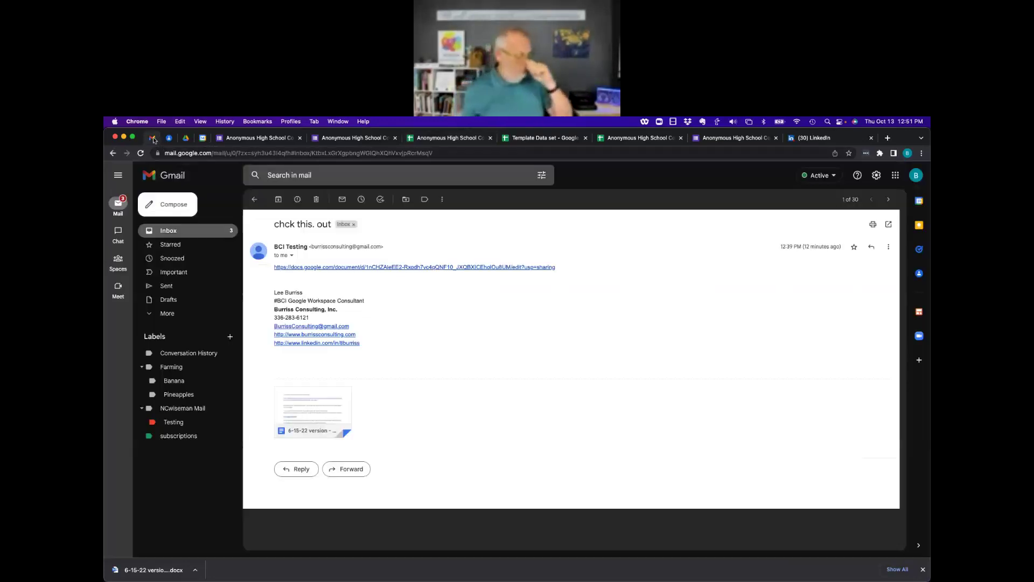
Add the 6-15-22 version comment email from the inbox to Tasks.
left_click(179, 231)
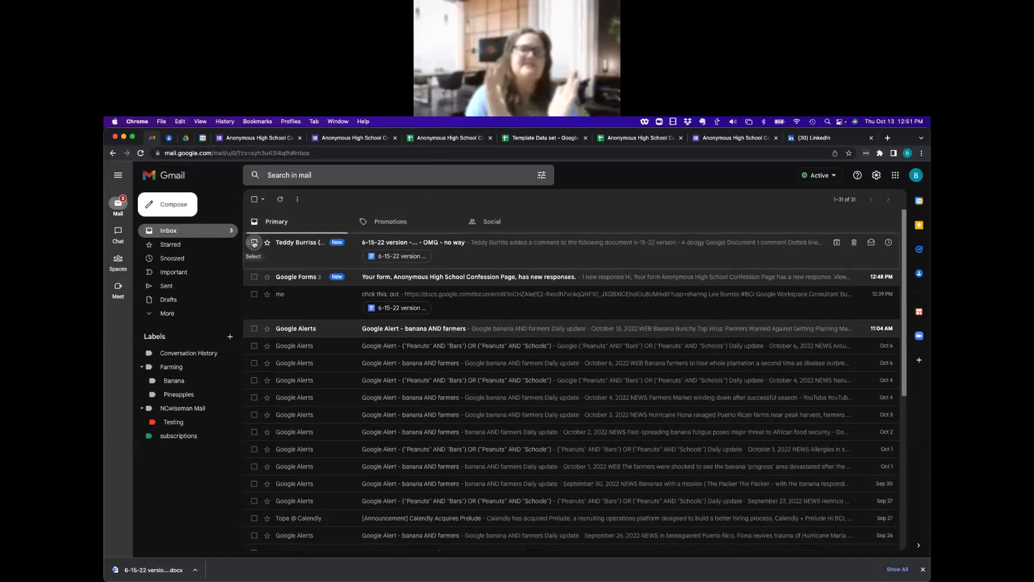
left_click(254, 243)
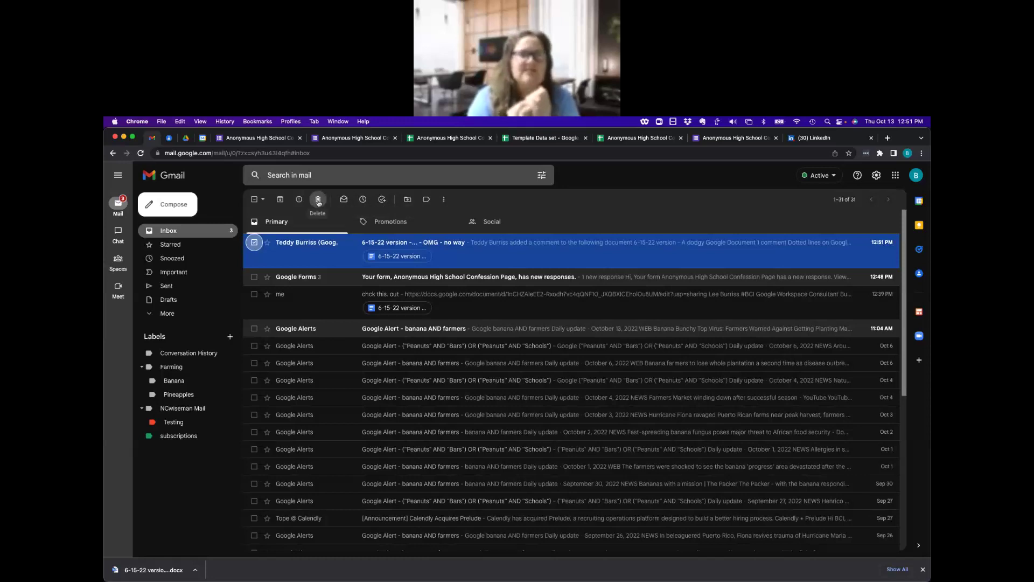
left_click(382, 199)
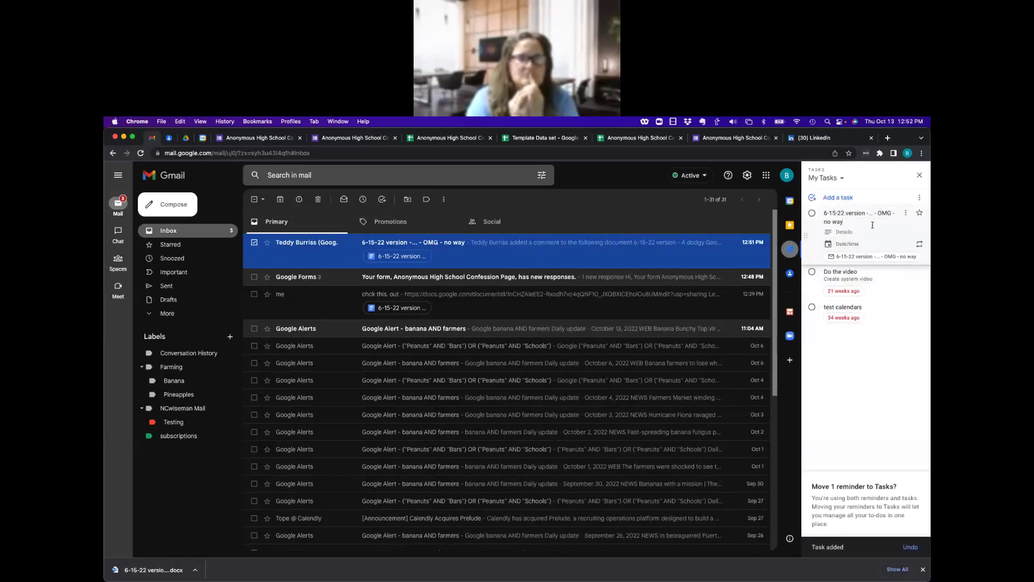
Delete the new 6-15-22 version task, then move to Google Calendar's week view.
left_click(830, 232)
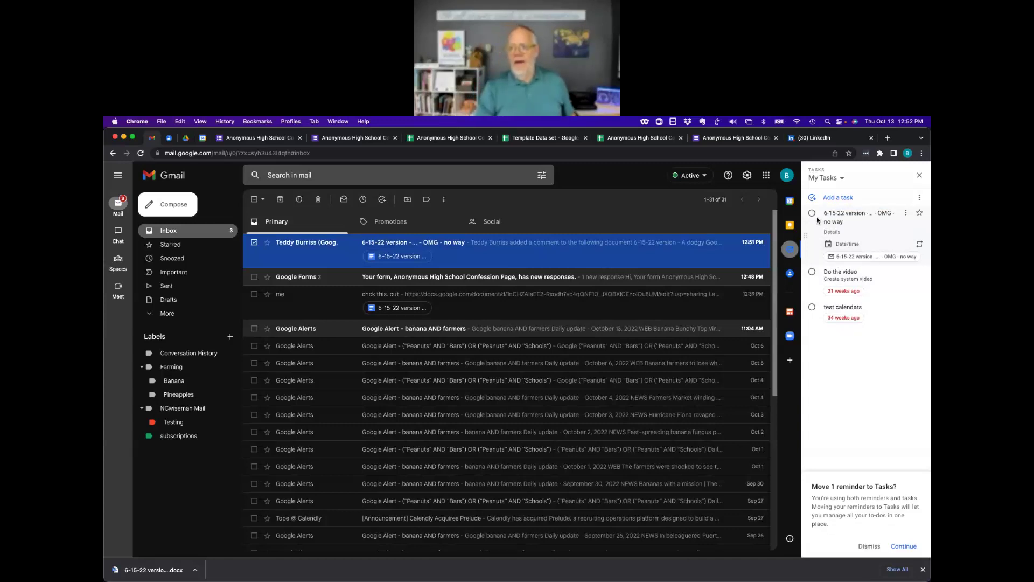
left_click(905, 213)
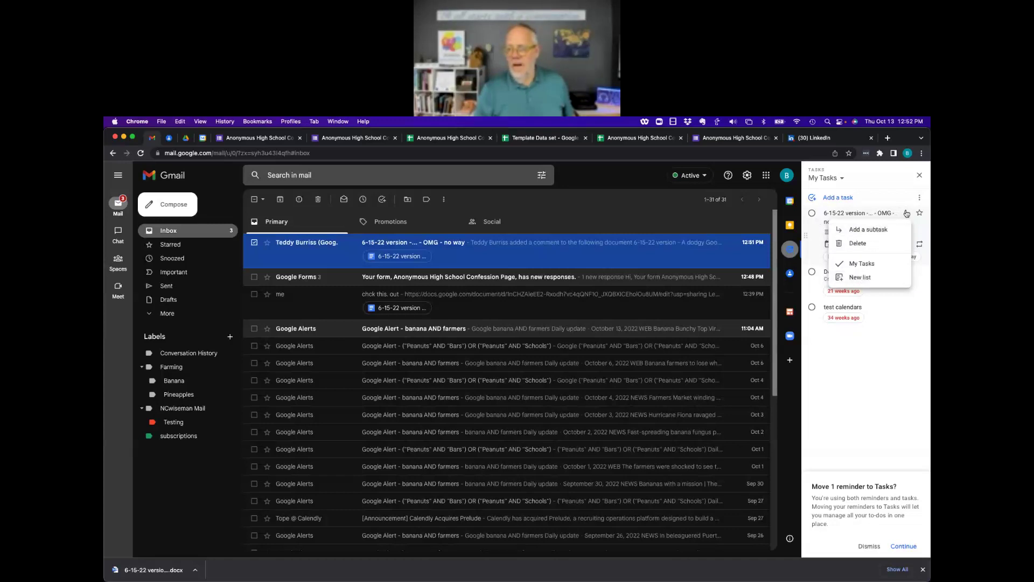
left_click(849, 243)
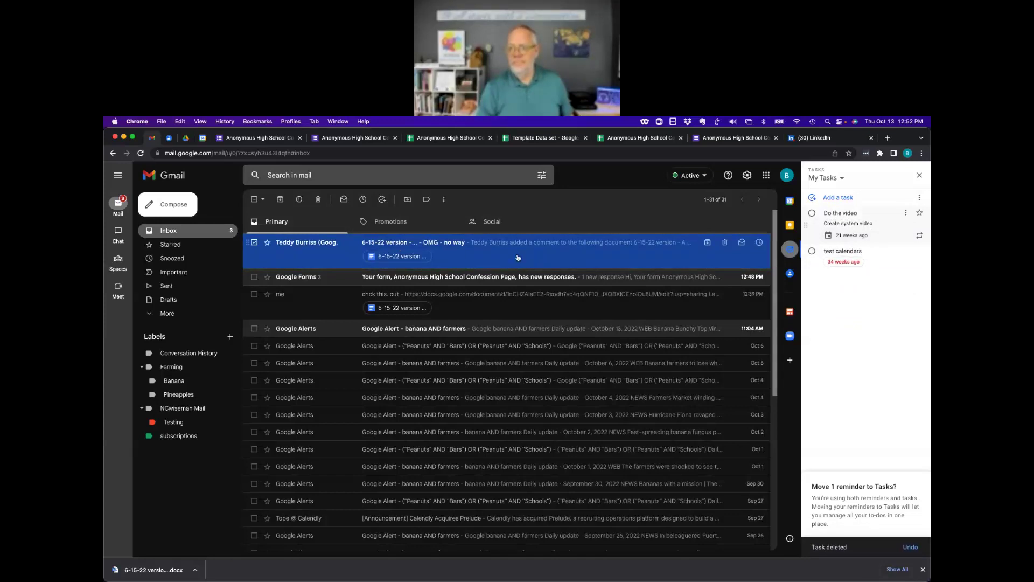
left_click(314, 254)
left_click(203, 138)
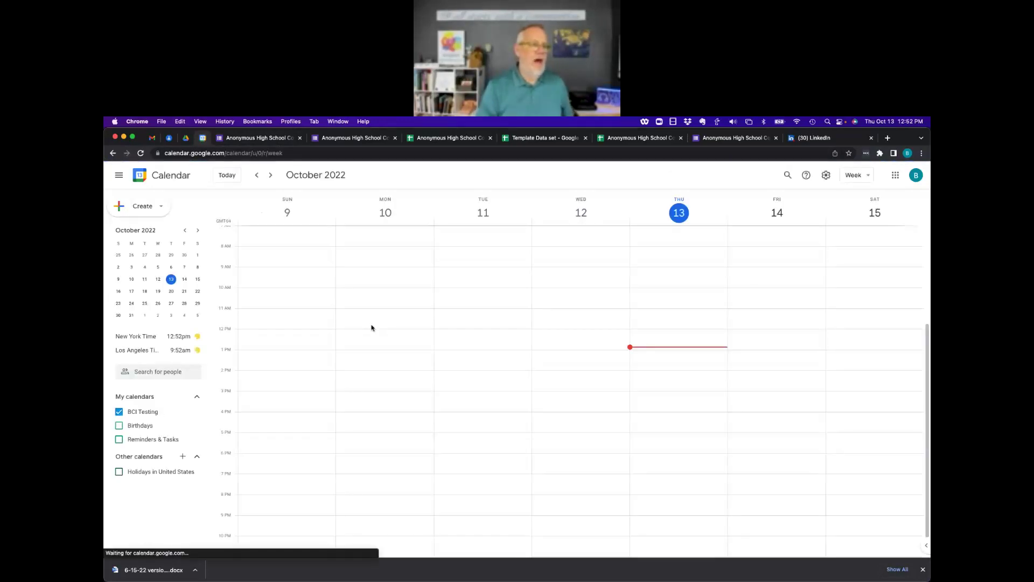
Create a Tue Oct 11, 9–10am event titled 'TLB w/' plus a colleague's first name.
left_click_drag(465, 274, 469, 286)
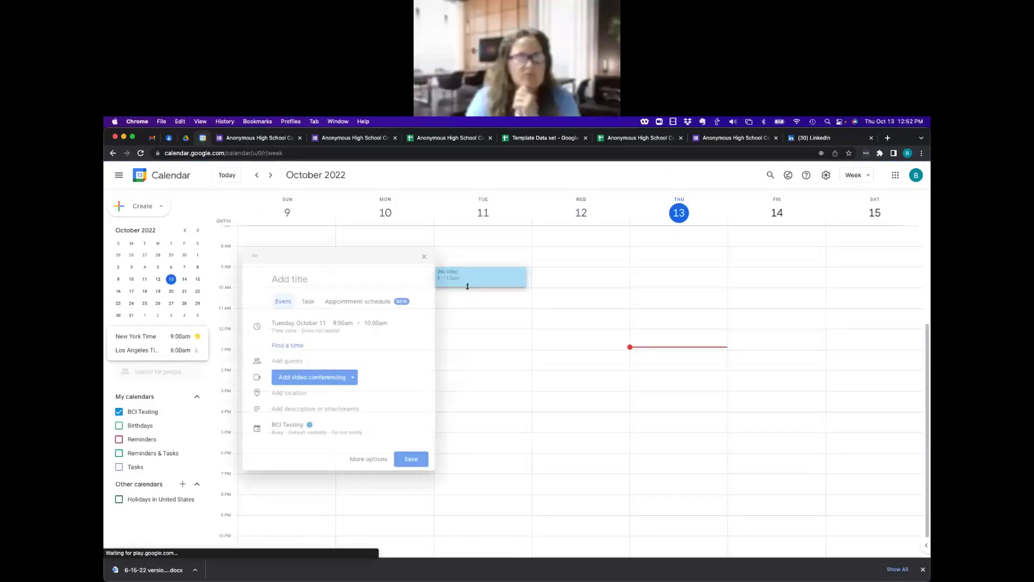
left_click(362, 459)
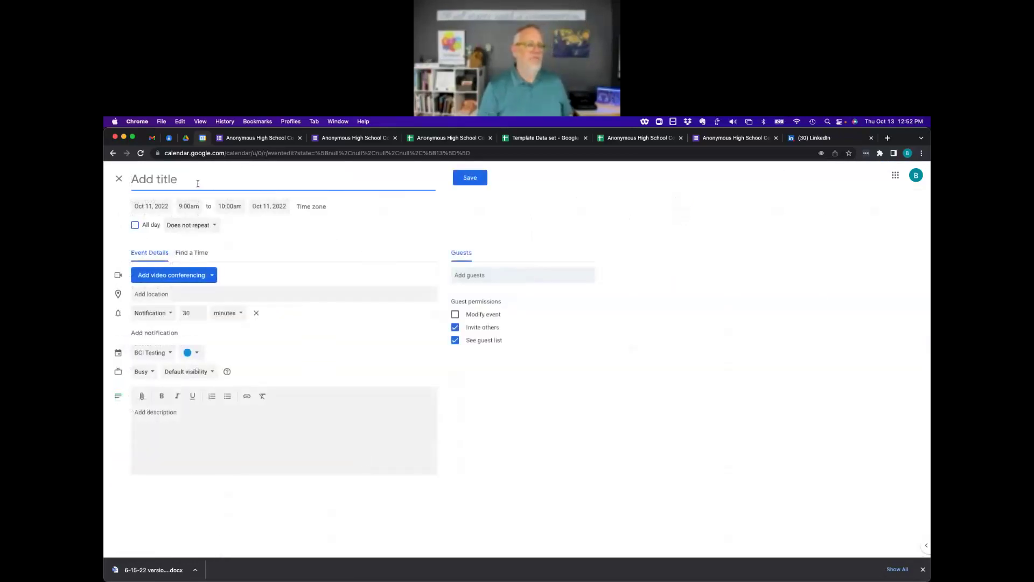
type("TLB")
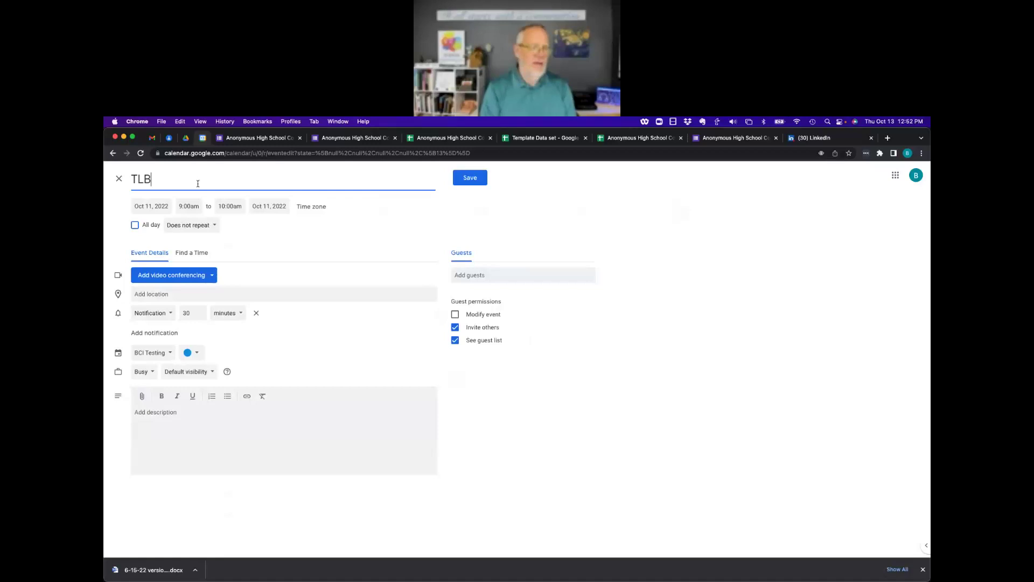
type(" -")
key("BackSpace")
key("BackSpace")
type("w/")
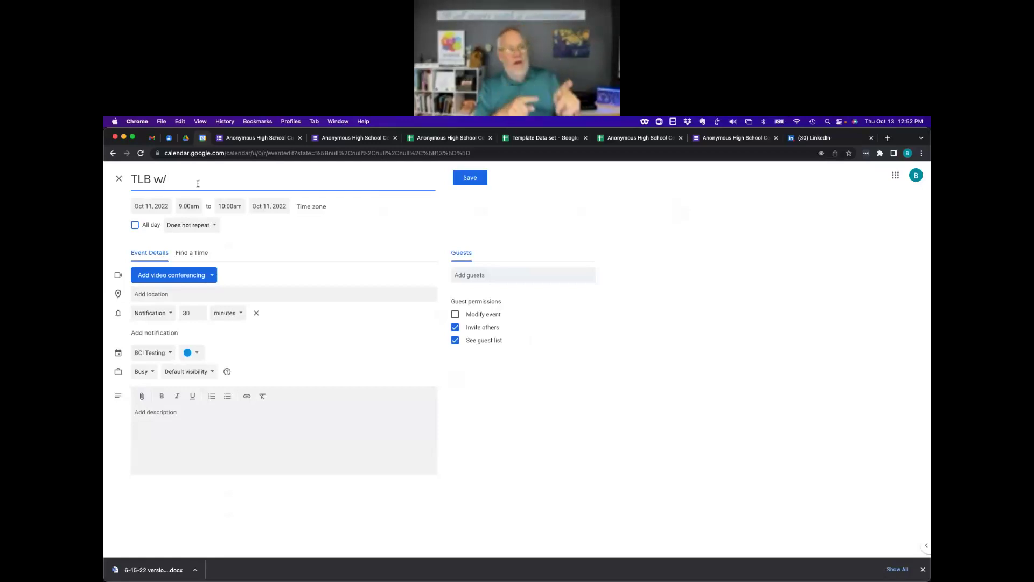
type("Tamm")
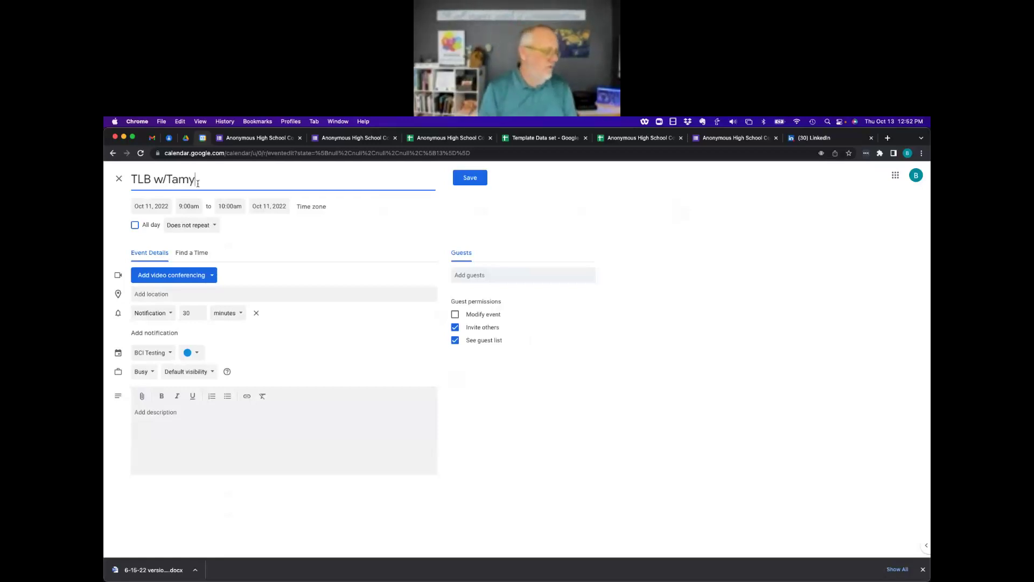
type("y")
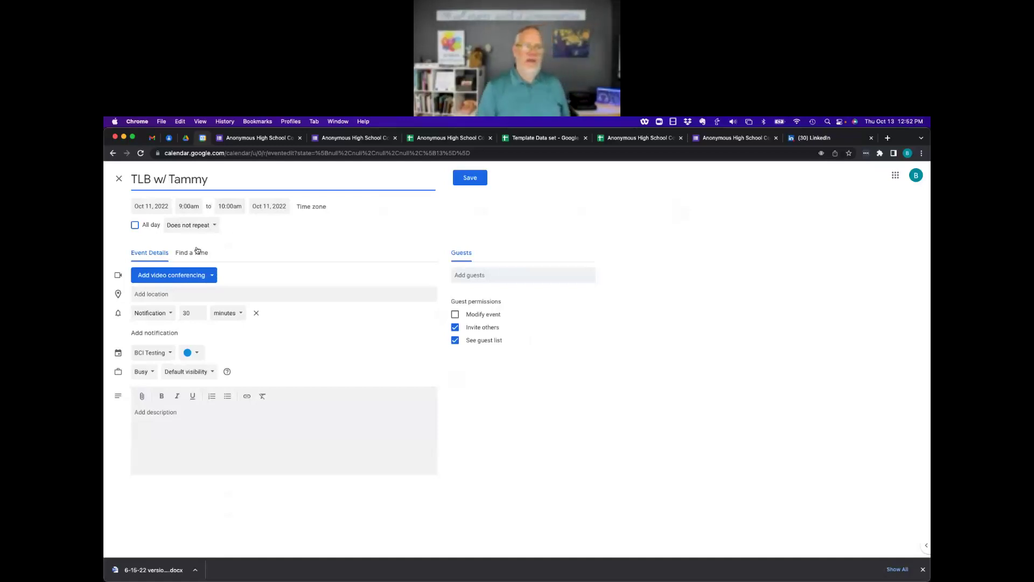
Set the event location to the suggested street address, without video conferencing.
left_click(208, 281)
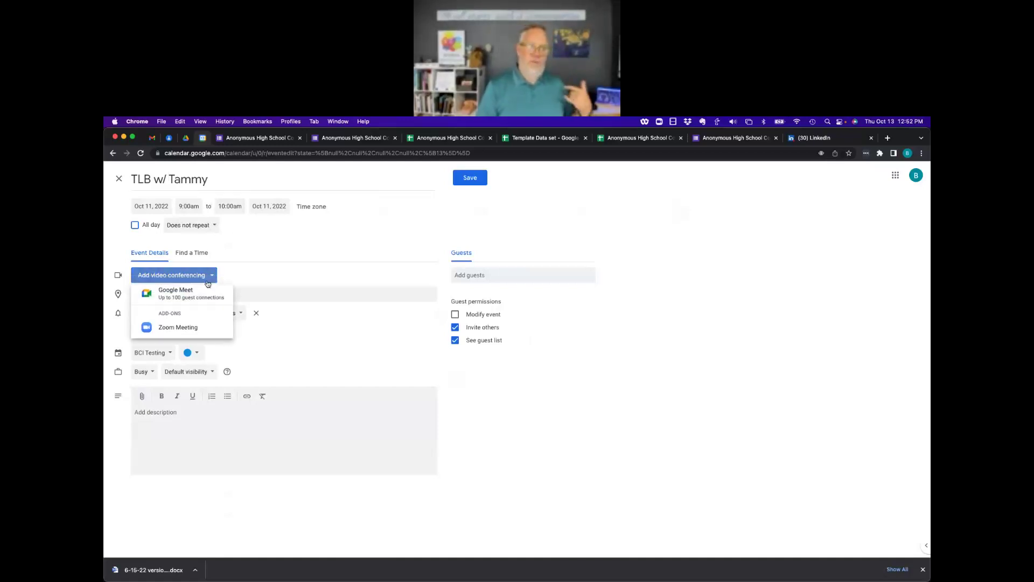
left_click(286, 250)
left_click(161, 295)
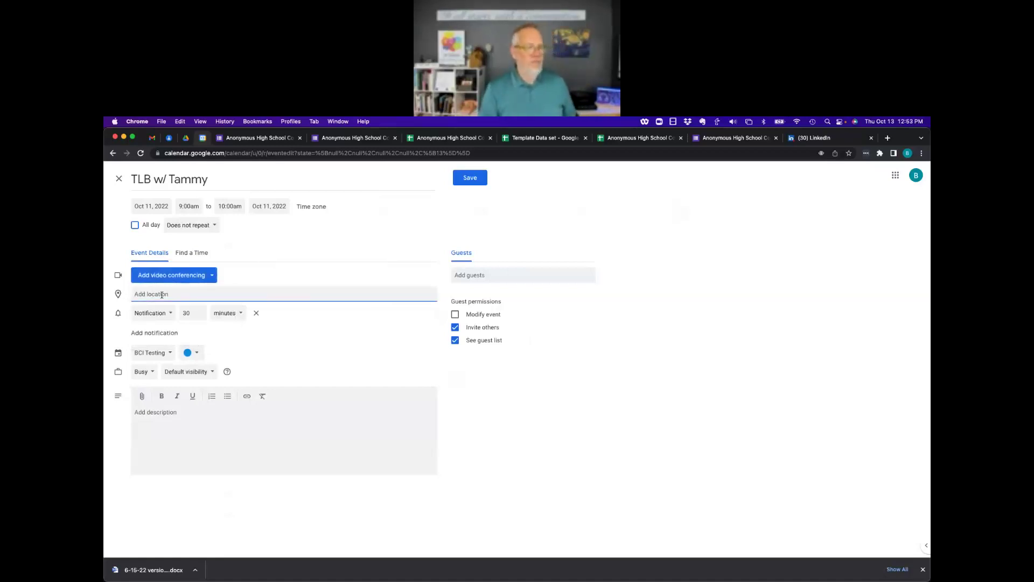
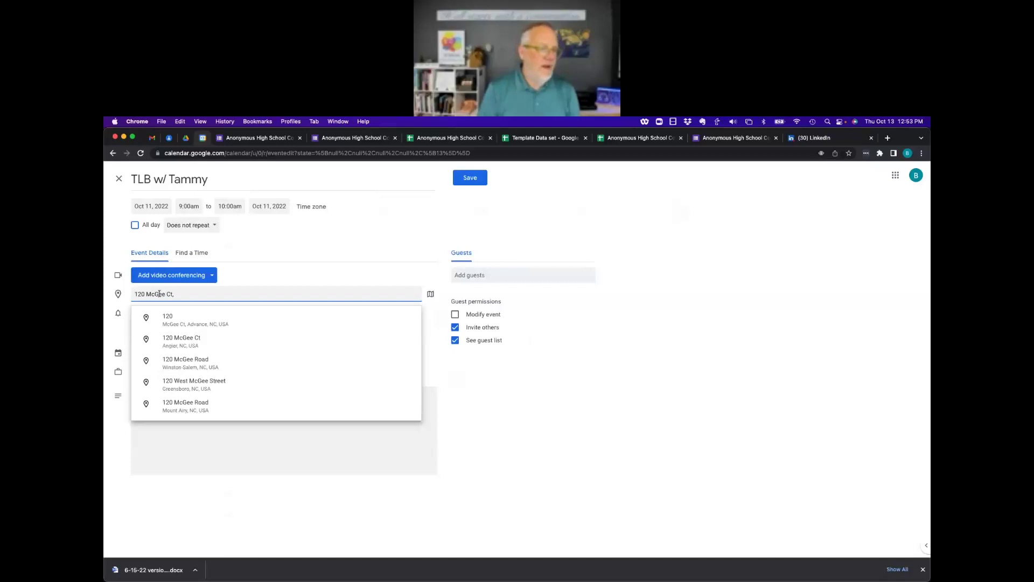
left_click(183, 323)
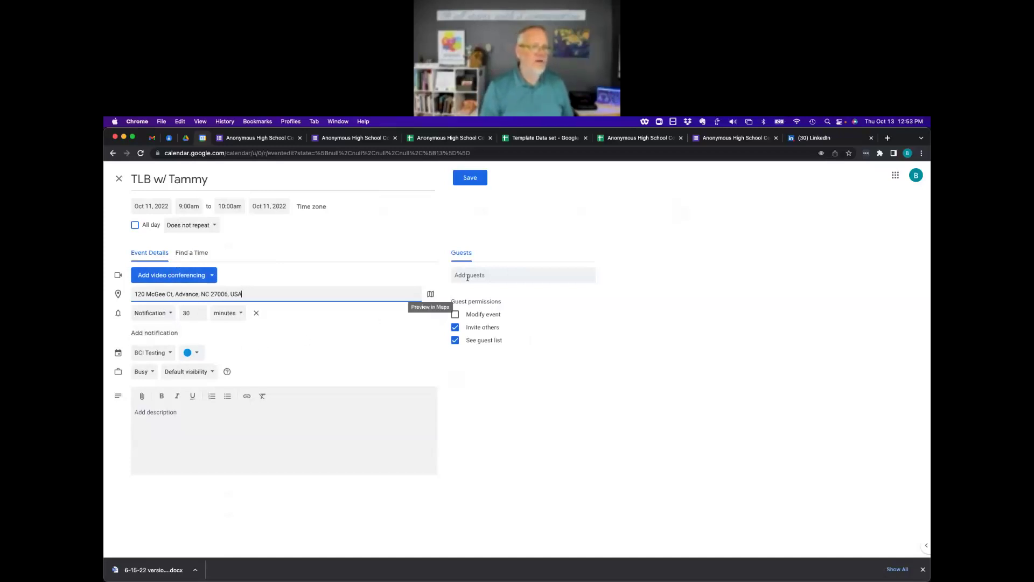
Add the BCI Testing organizer account as a guest and keep the current calendar.
left_click(487, 274)
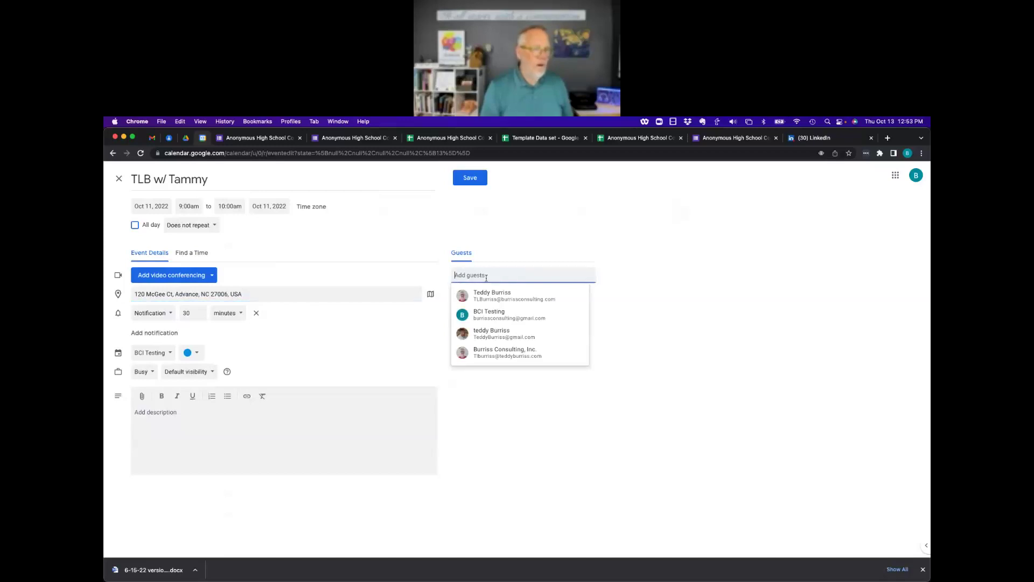
mouse_move(491, 317)
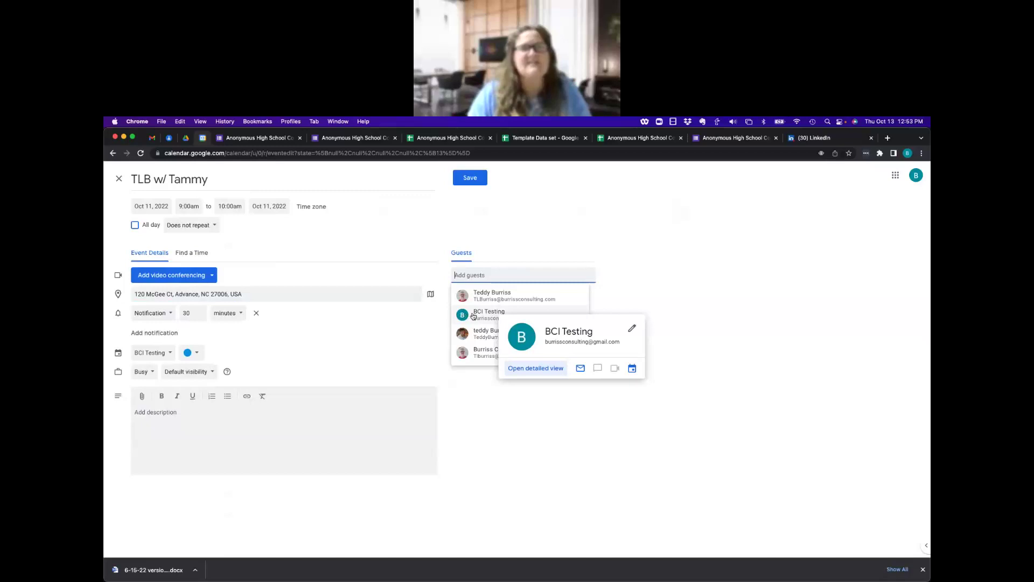
left_click(484, 318)
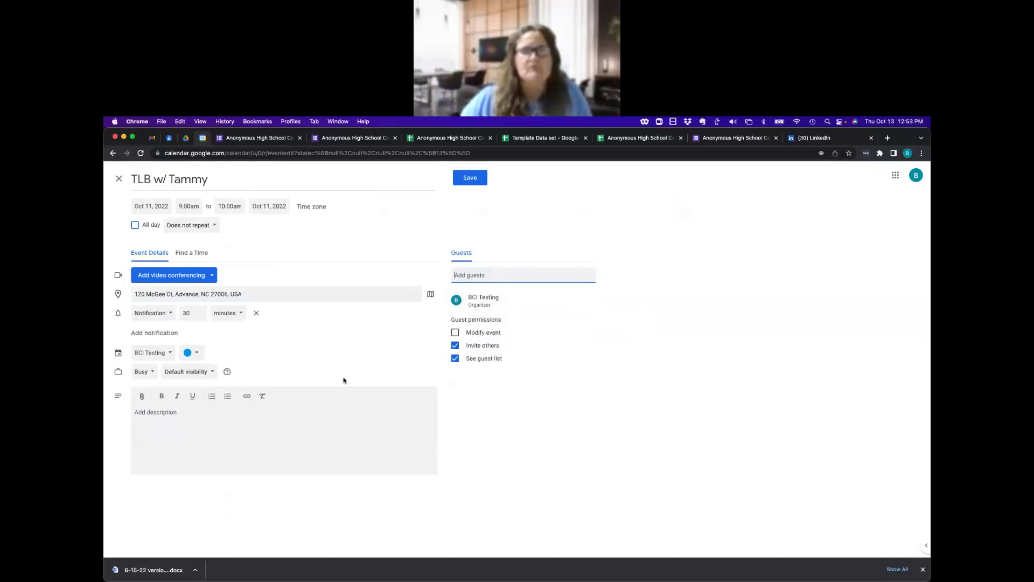
left_click(167, 355)
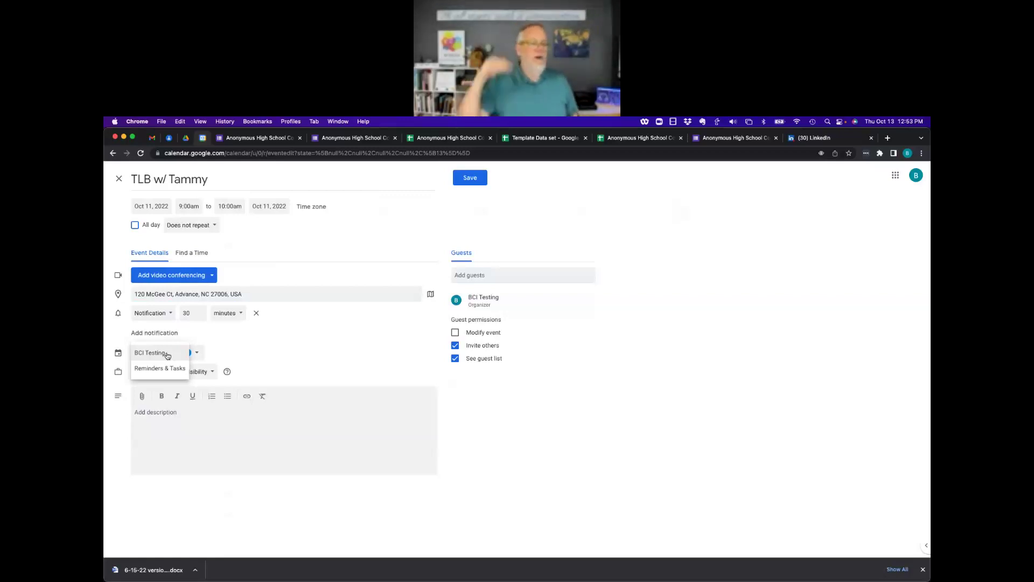
left_click(153, 353)
Make the event red and attach the Anonymous High School Confession Page (Responses) spreadsheet from Drive.
left_click(202, 353)
left_click(190, 353)
left_click(178, 417)
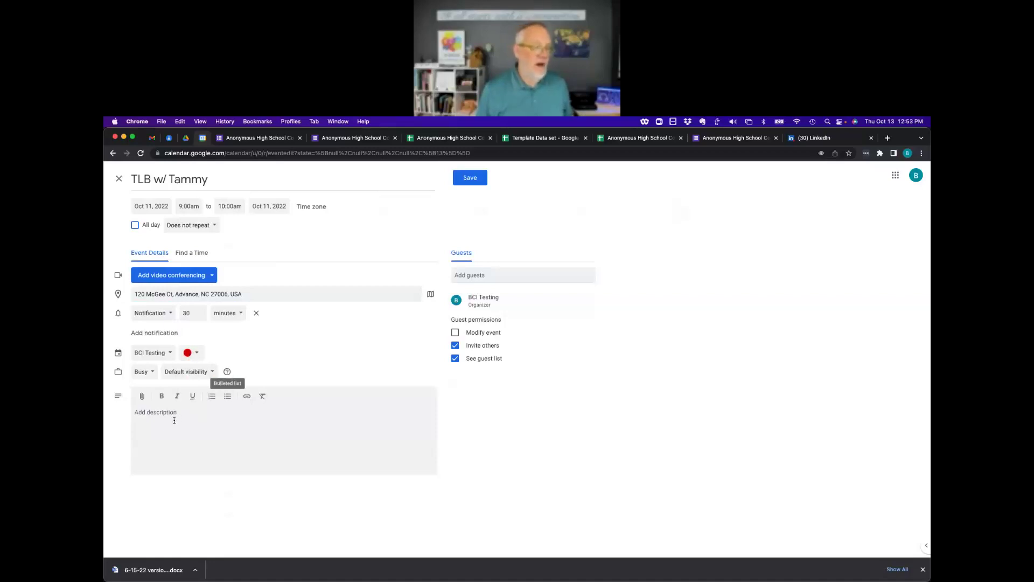
left_click(144, 398)
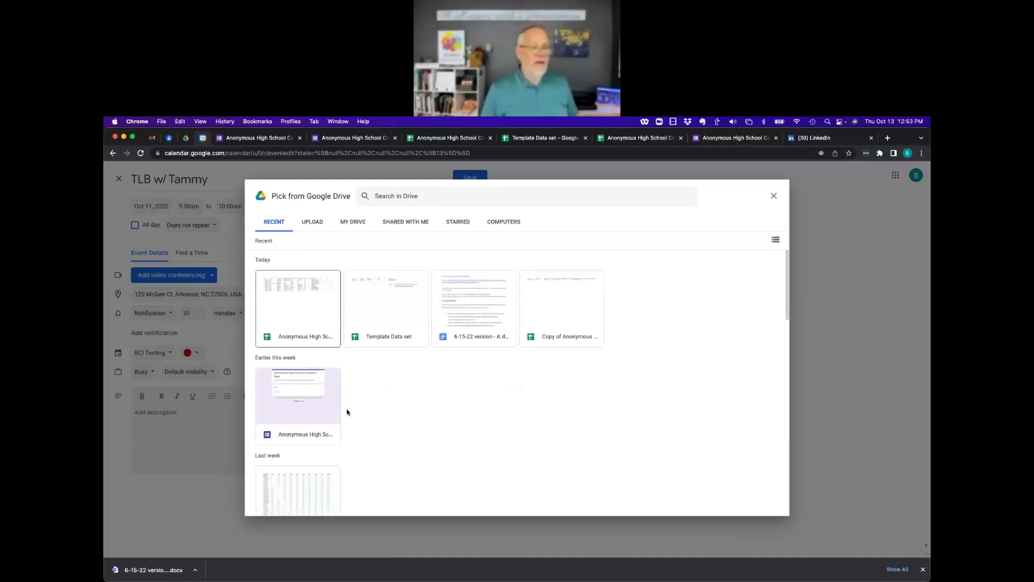
double_click(299, 315)
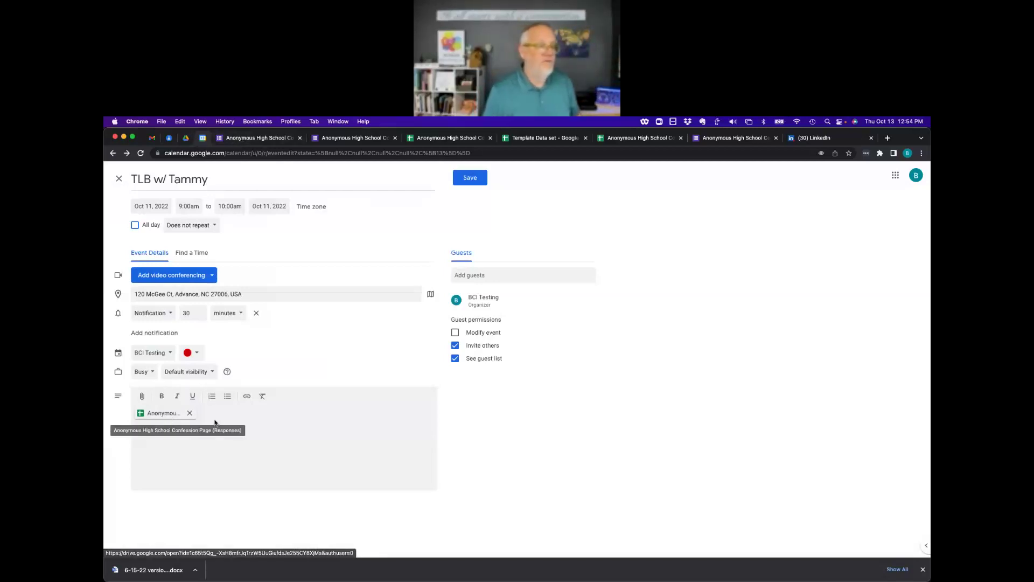
Upload and attach a JPG photo from the Downloads folder.
left_click(142, 396)
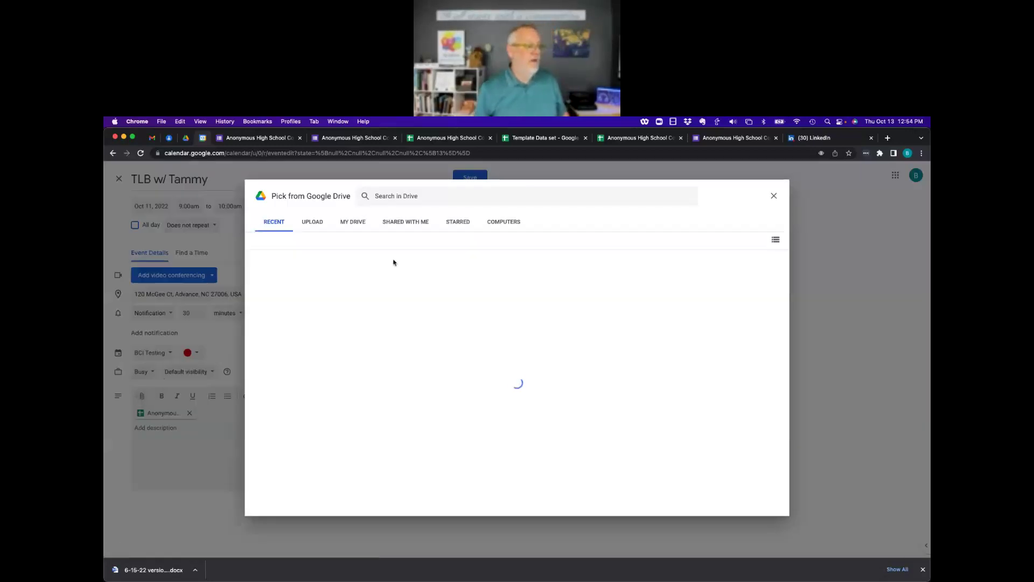
left_click(314, 224)
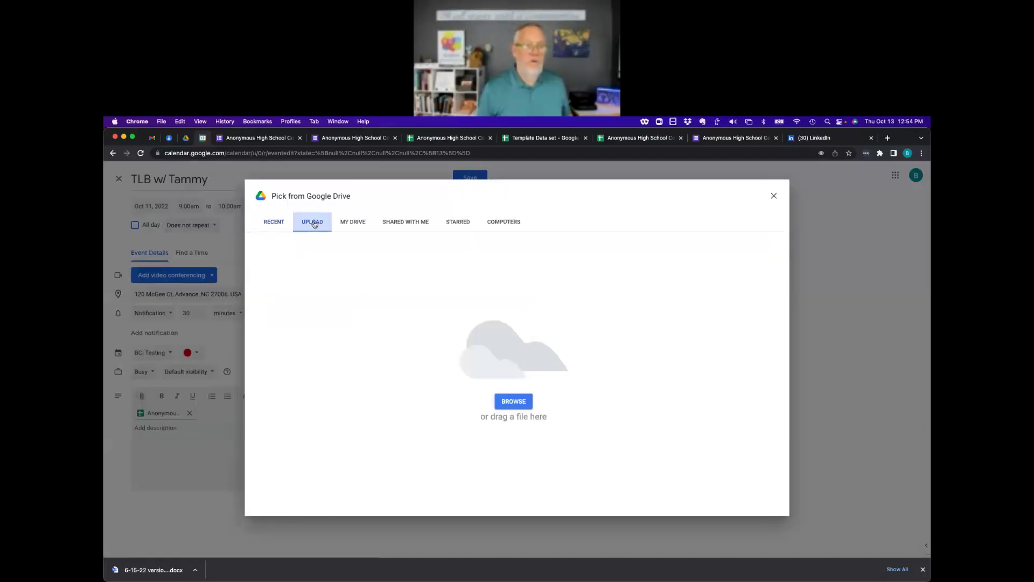
left_click(521, 402)
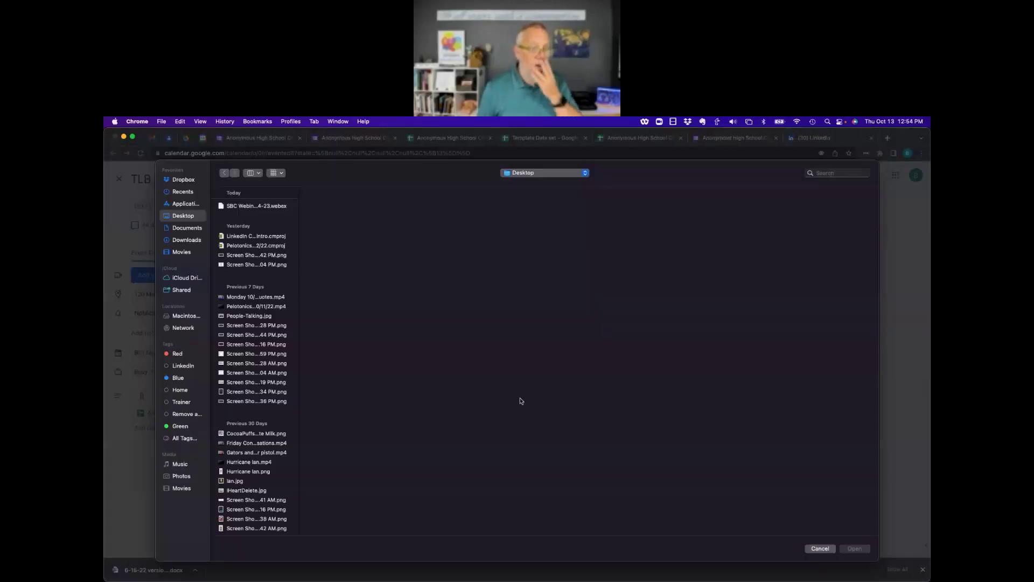
left_click(185, 241)
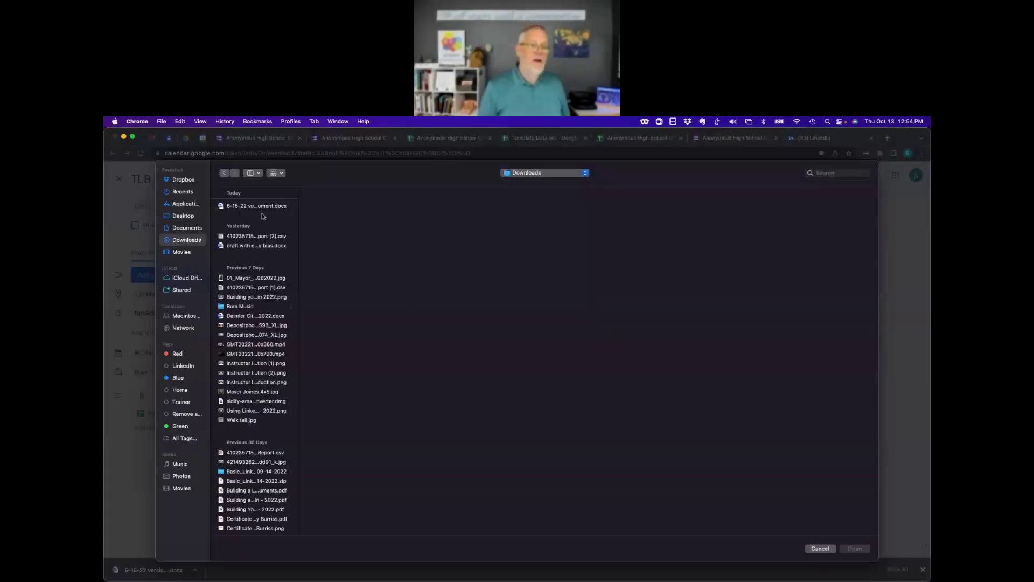
left_click(263, 280)
double_click(263, 280)
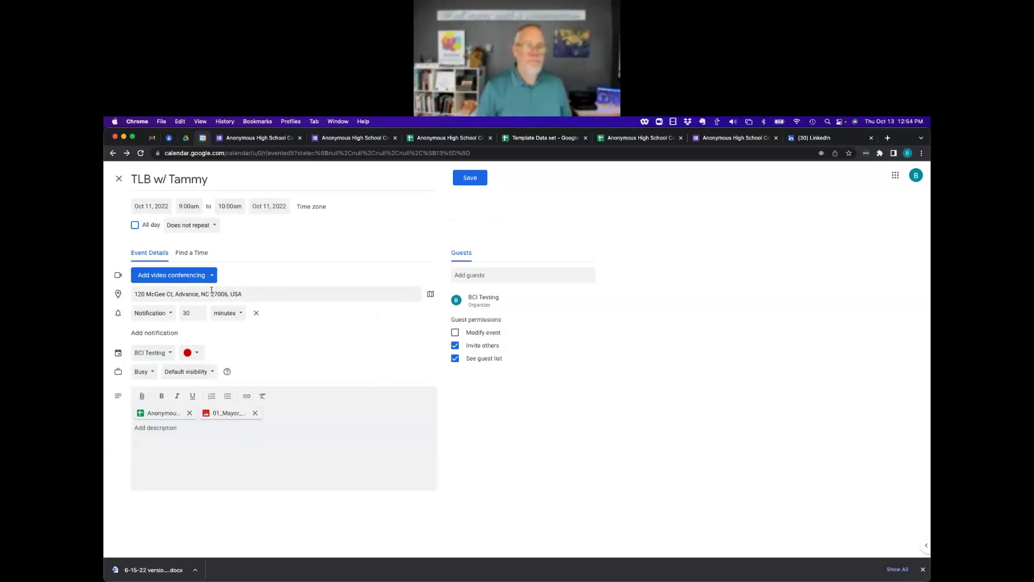
Reopen the 'chck this. out' email and browse its More actions menu without choosing anything.
left_click(152, 138)
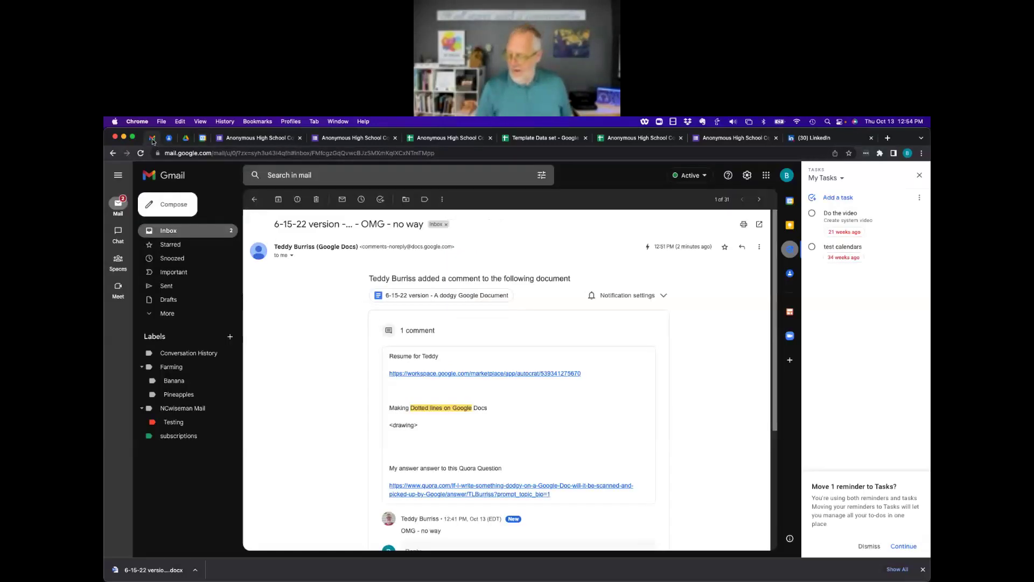
left_click(759, 246)
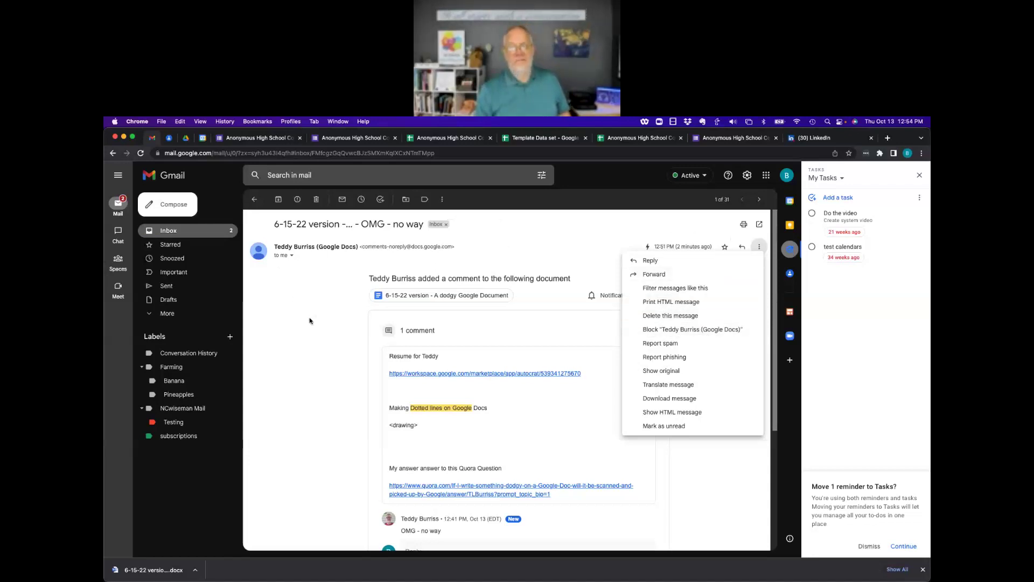
left_click(334, 318)
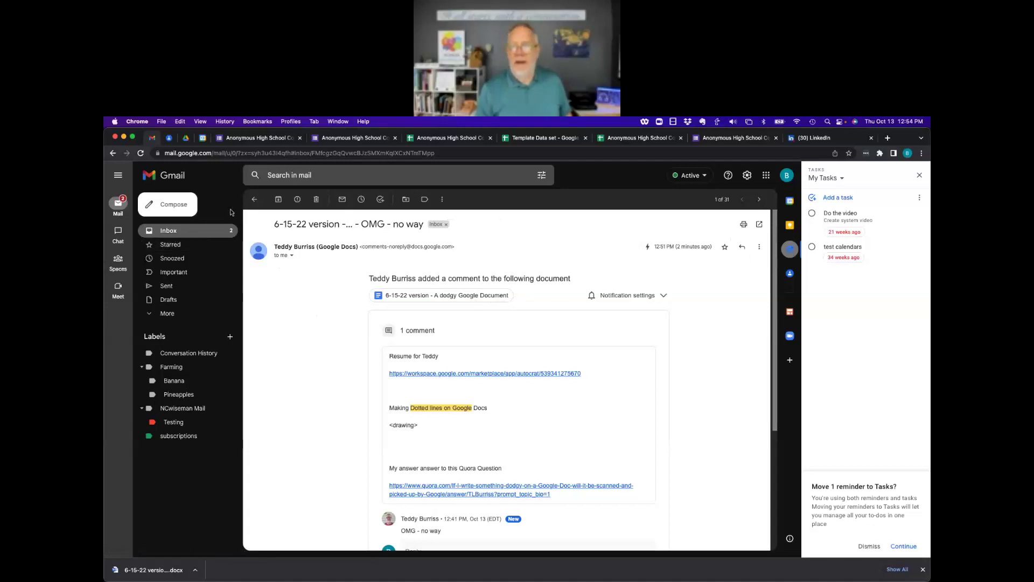
left_click(255, 199)
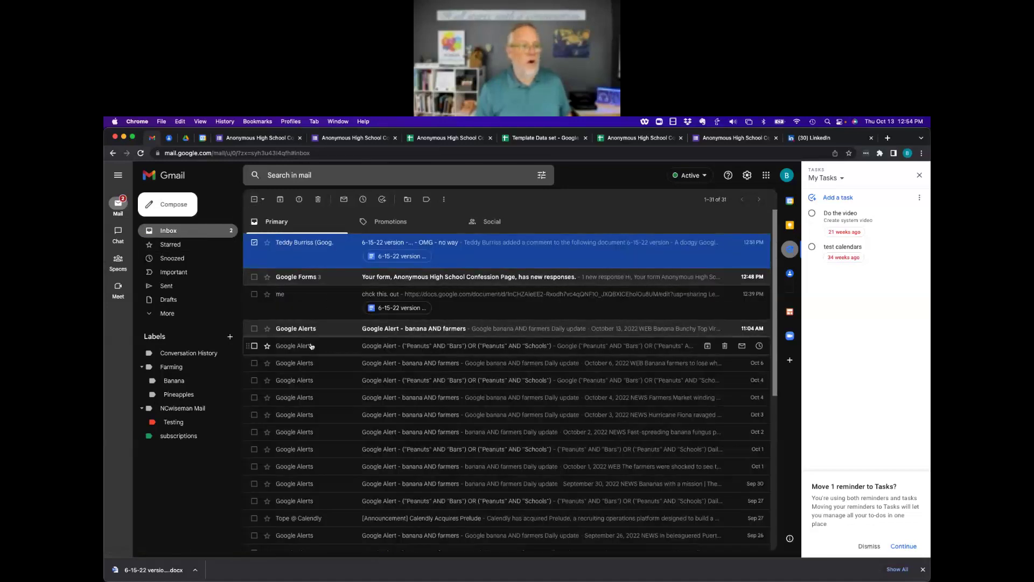
left_click(292, 294)
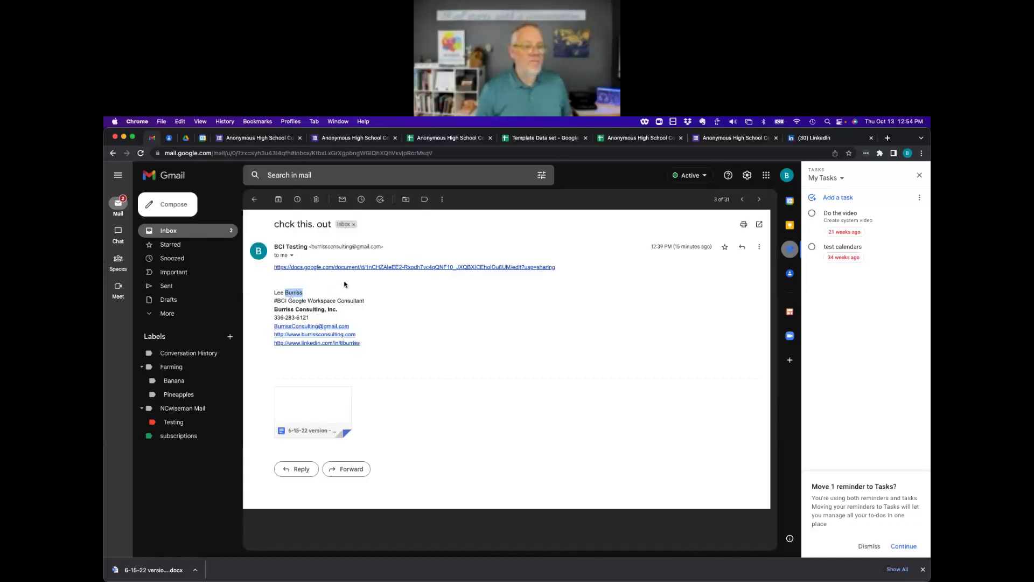
left_click(760, 249)
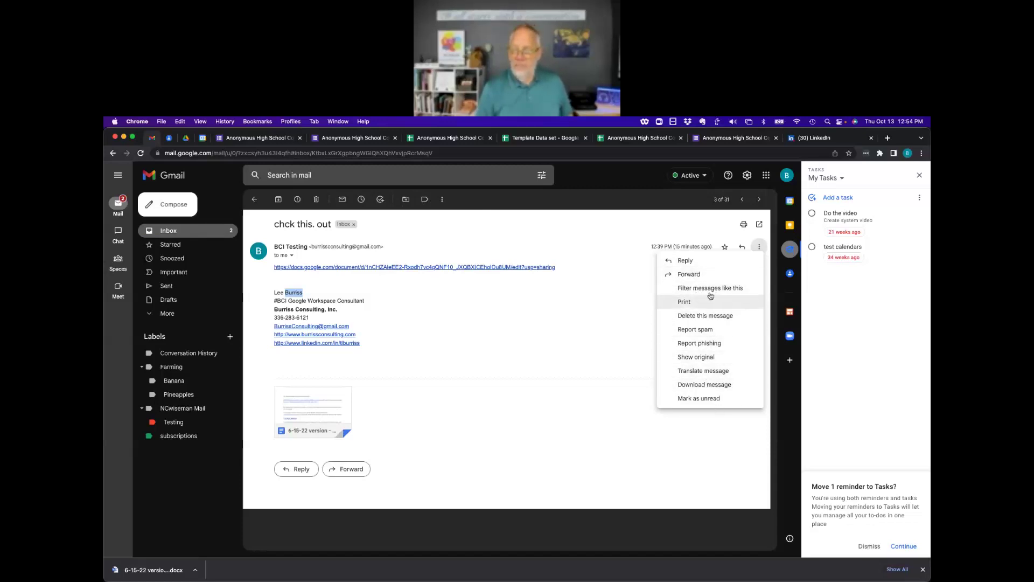
left_click(622, 236)
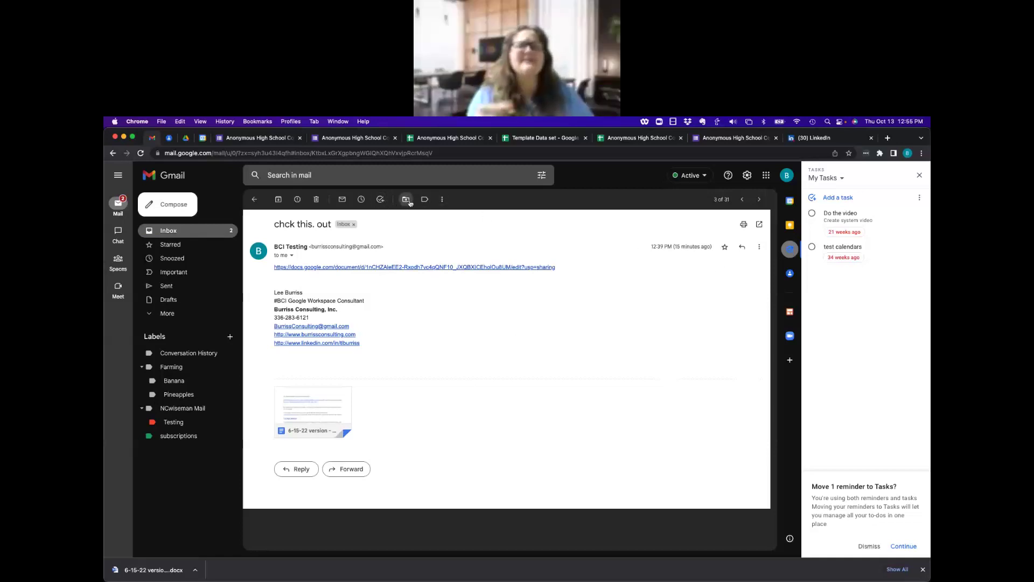
left_click(444, 200)
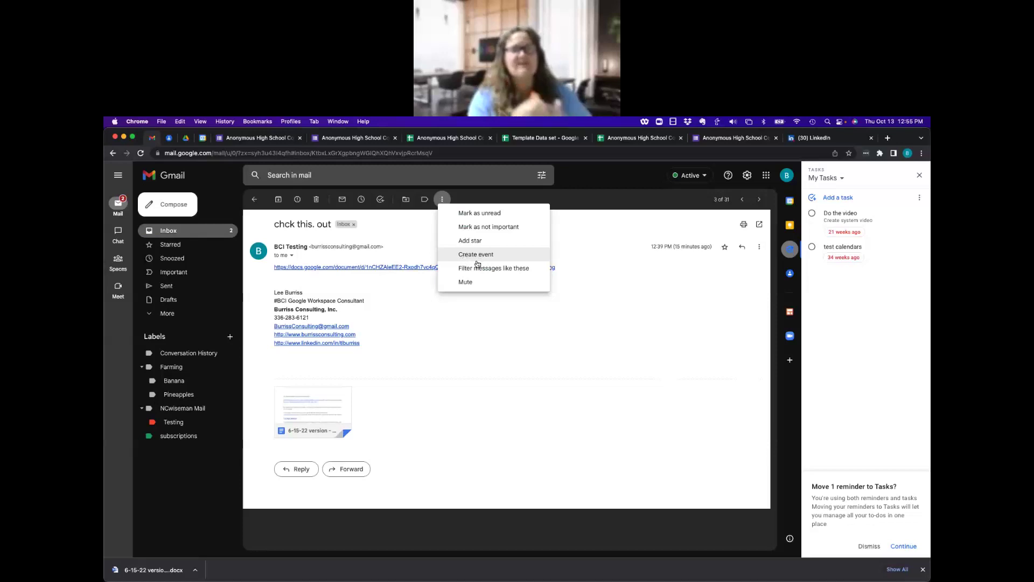
left_click(528, 331)
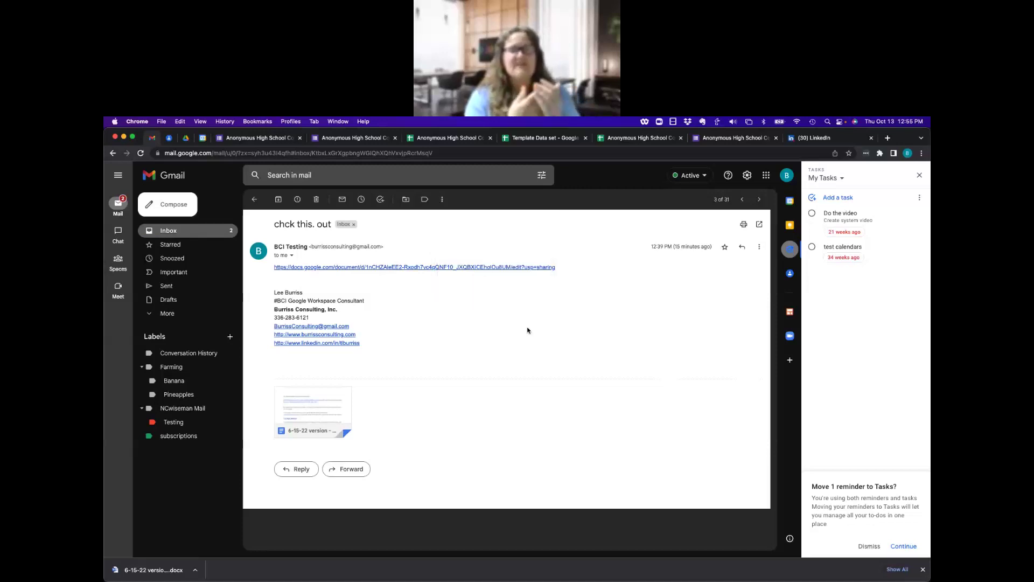
left_click(214, 231)
Discard the unsaved TLB event, then reopen 'chck this. out' and its More actions menu.
left_click(202, 138)
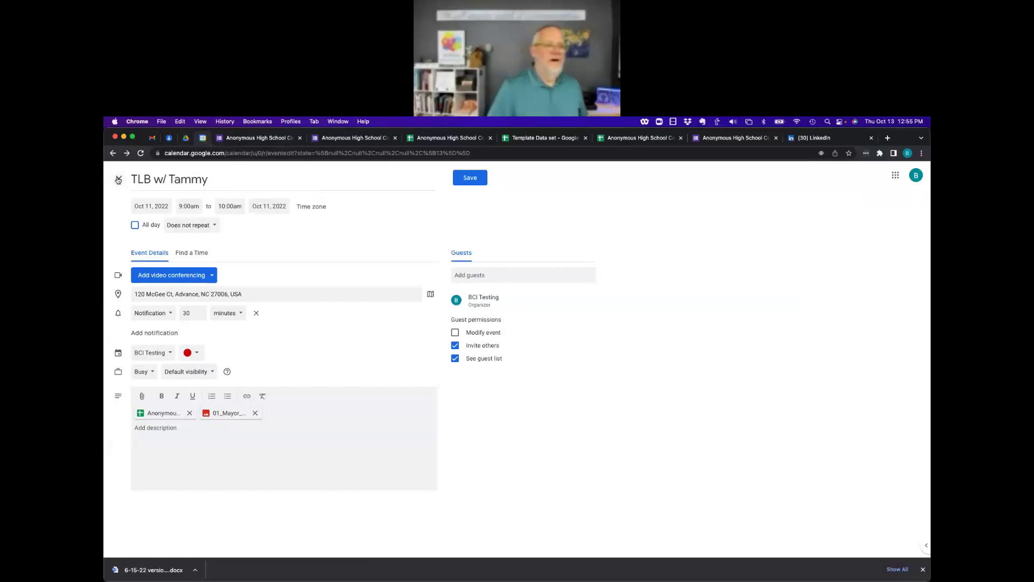
left_click(119, 179)
left_click(552, 374)
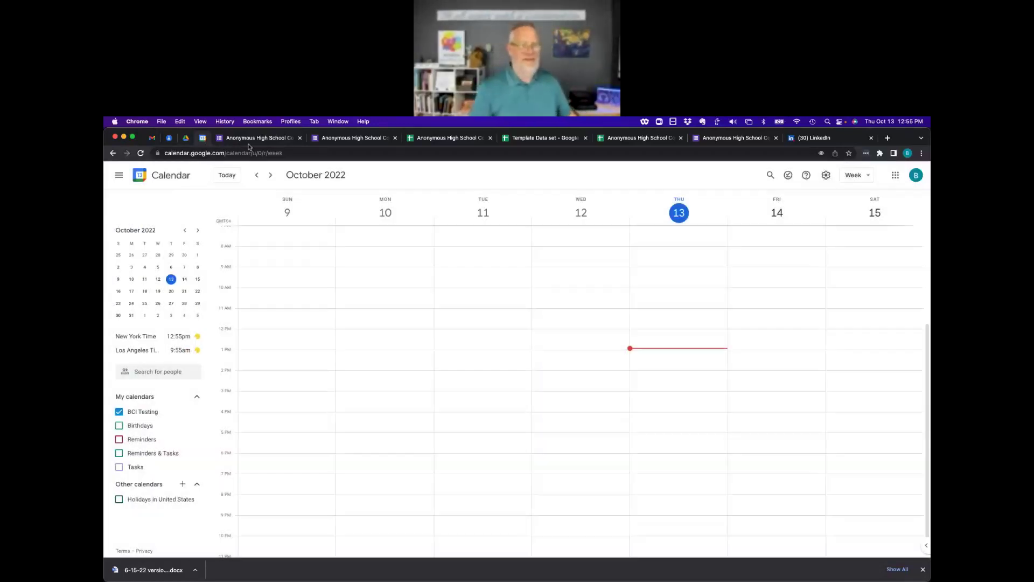
left_click(152, 138)
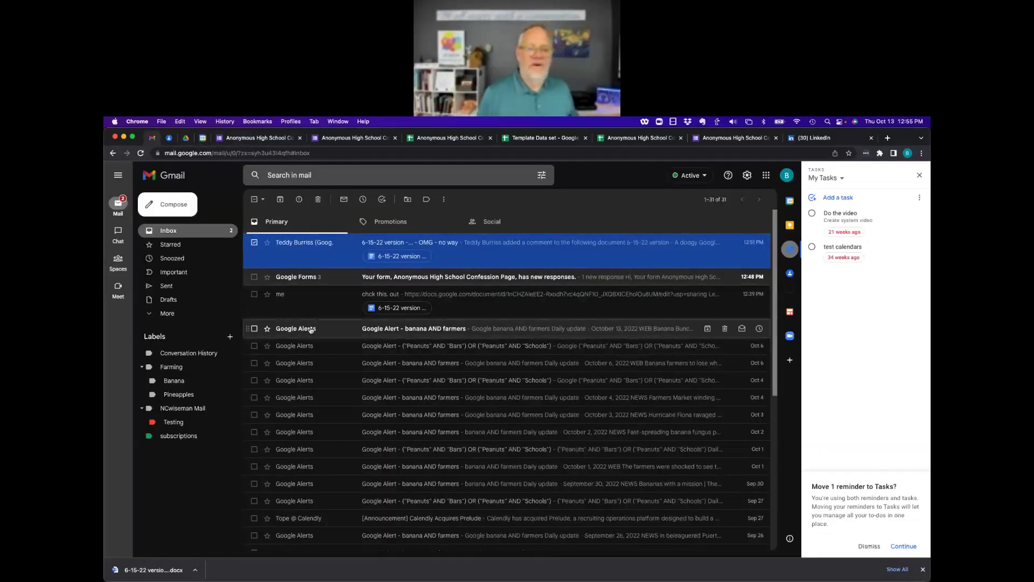
left_click(297, 300)
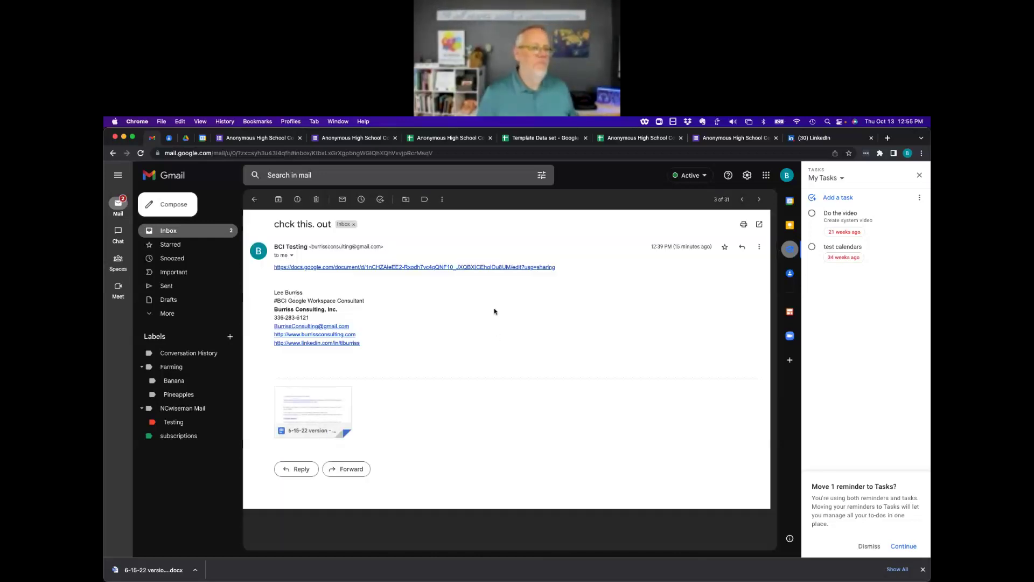
left_click(442, 200)
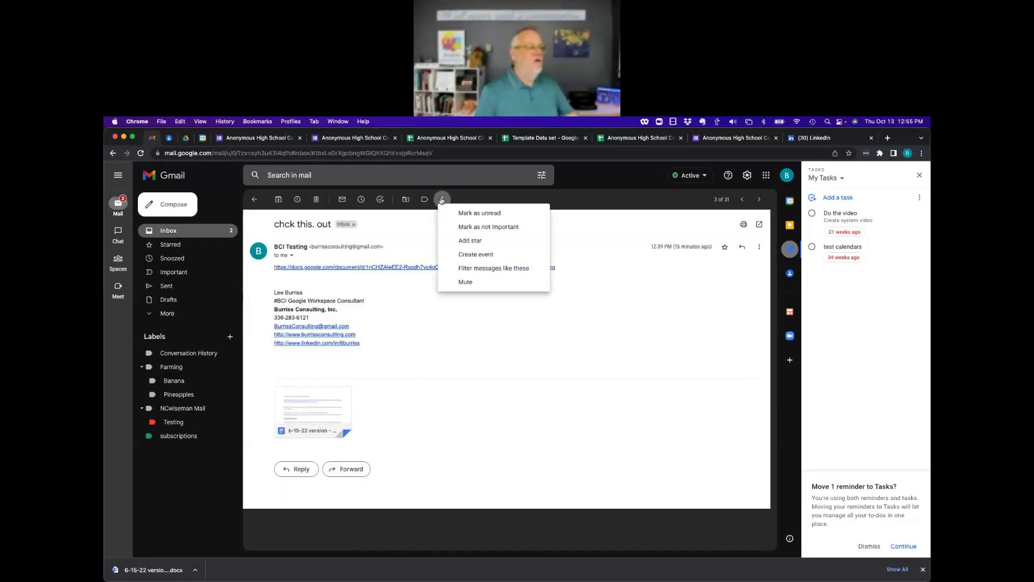
Create and save an Oct 13, 1–2pm event from the email with location 'at the home address.'.
left_click(481, 256)
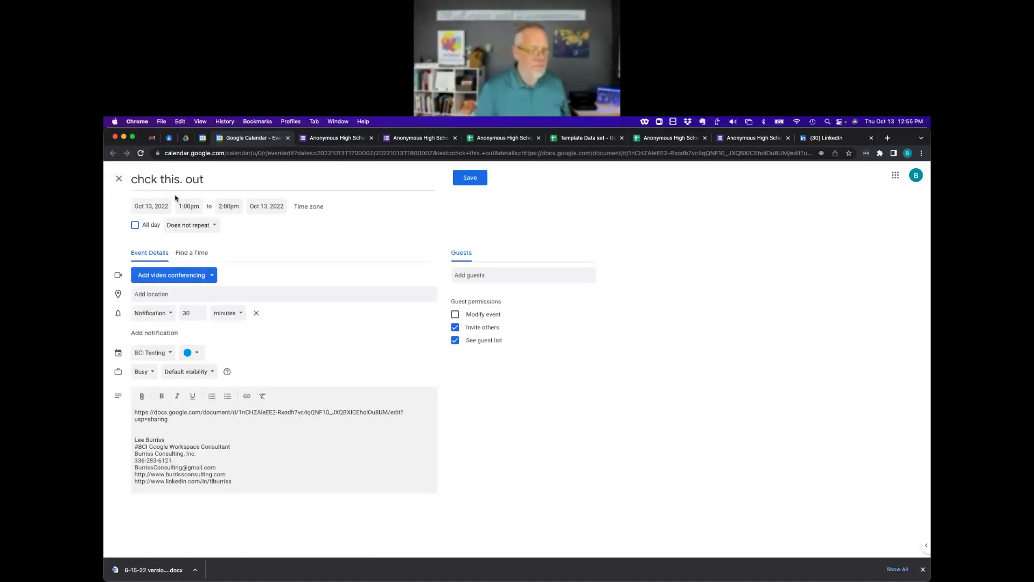
left_click(165, 294)
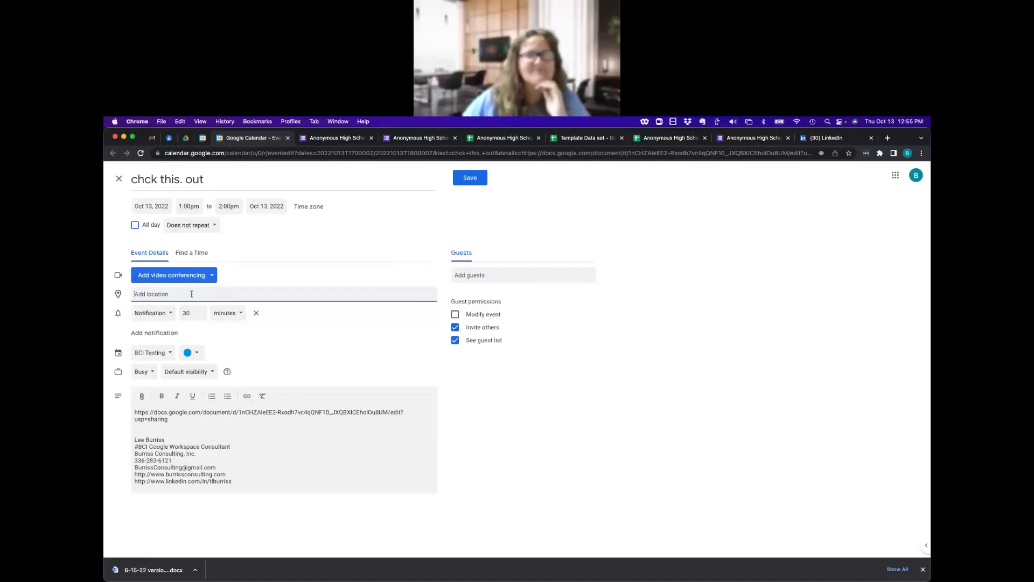
type("at the h")
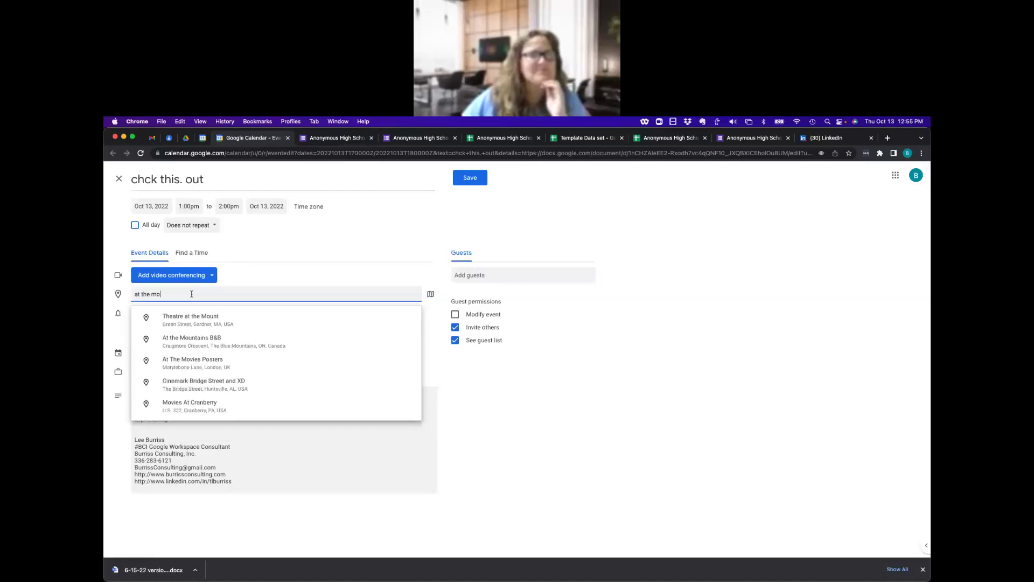
type("ome address")
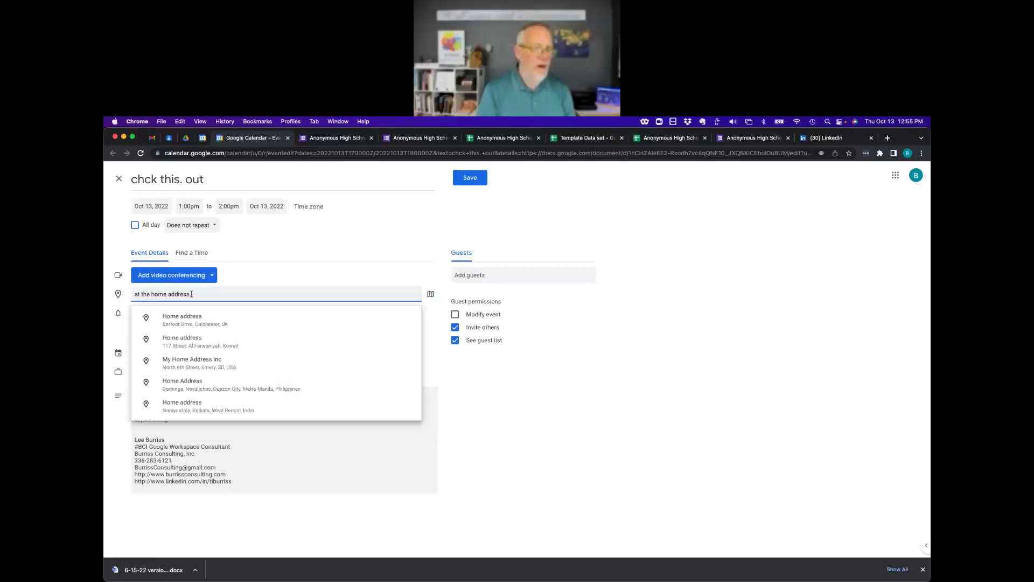
type(".")
left_click(470, 178)
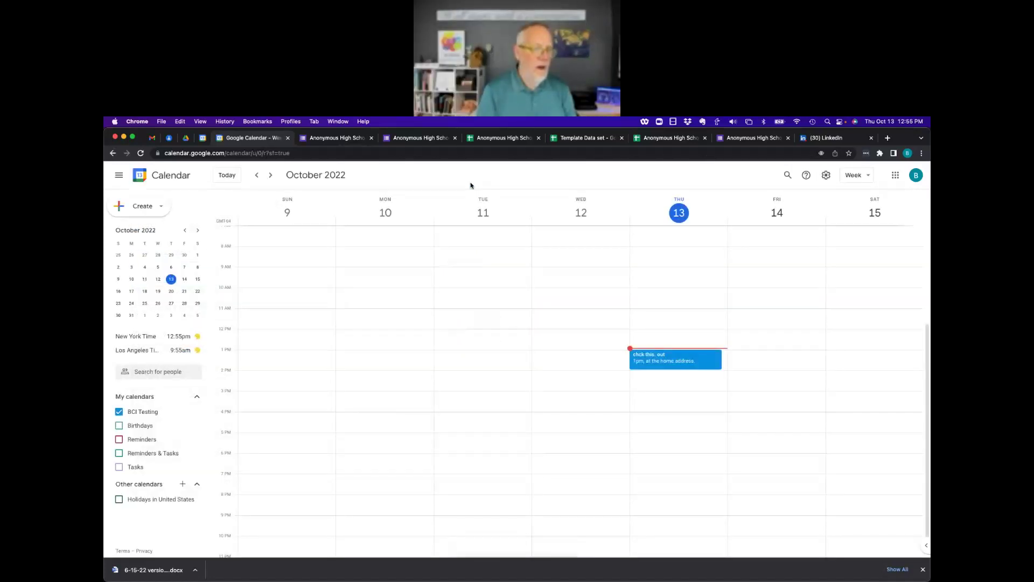
Compare the 'chck this. out' email with its saved event's full details, then show the email's extra actions.
left_click(152, 138)
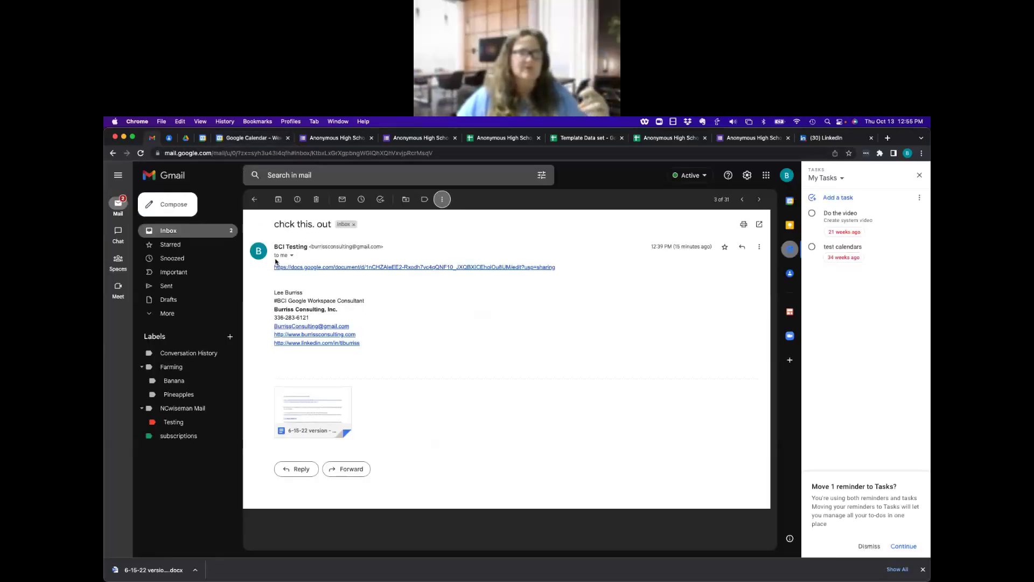
left_click_drag(276, 254, 394, 341)
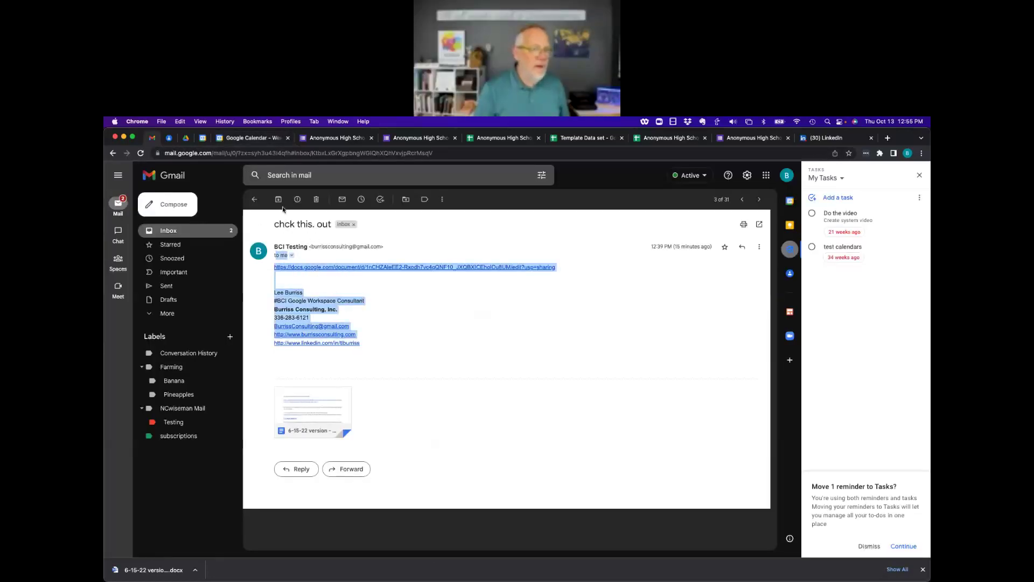
left_click(245, 138)
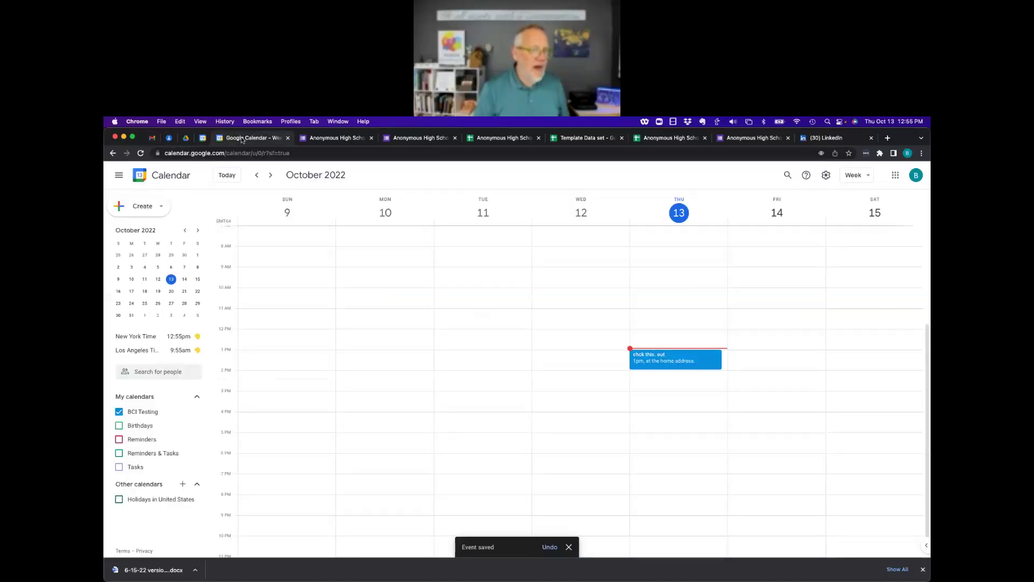
right_click(651, 356)
double_click(649, 358)
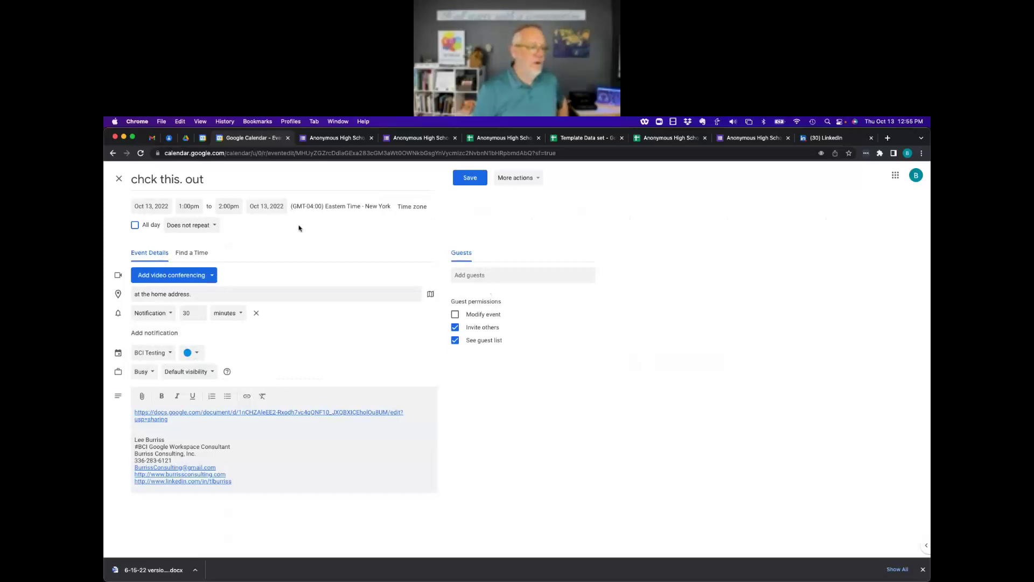
left_click(119, 179)
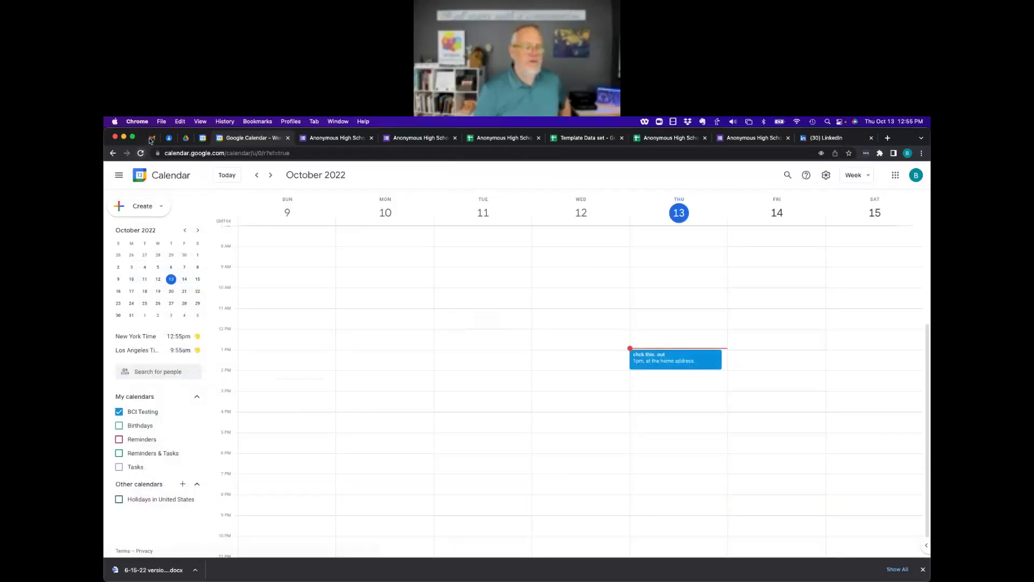
left_click(152, 138)
left_click(441, 200)
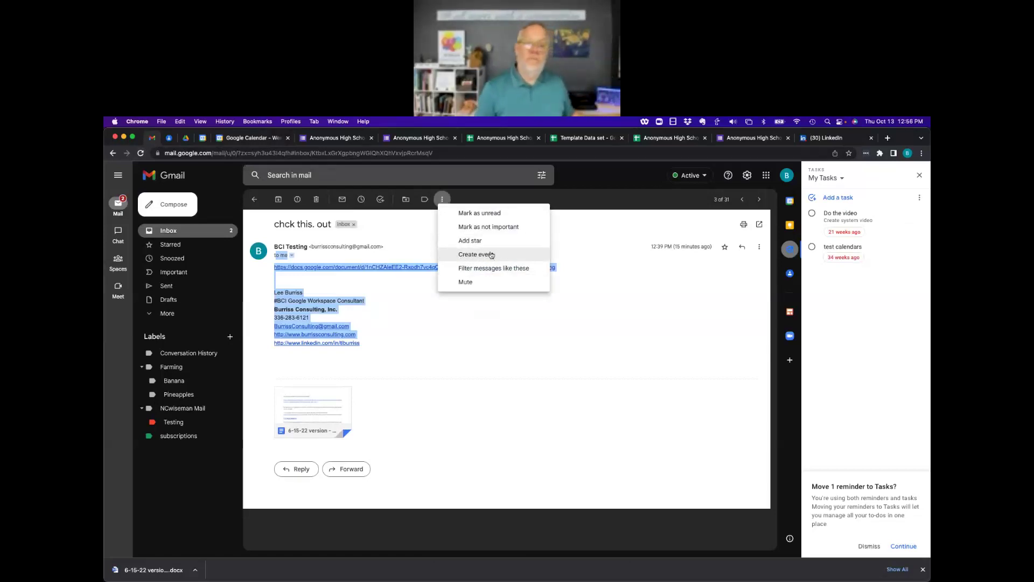
Check the ⋮ More actions on the 6-15-22 shared-document email in another Chrome profile, then return to the training profile.
left_click(291, 122)
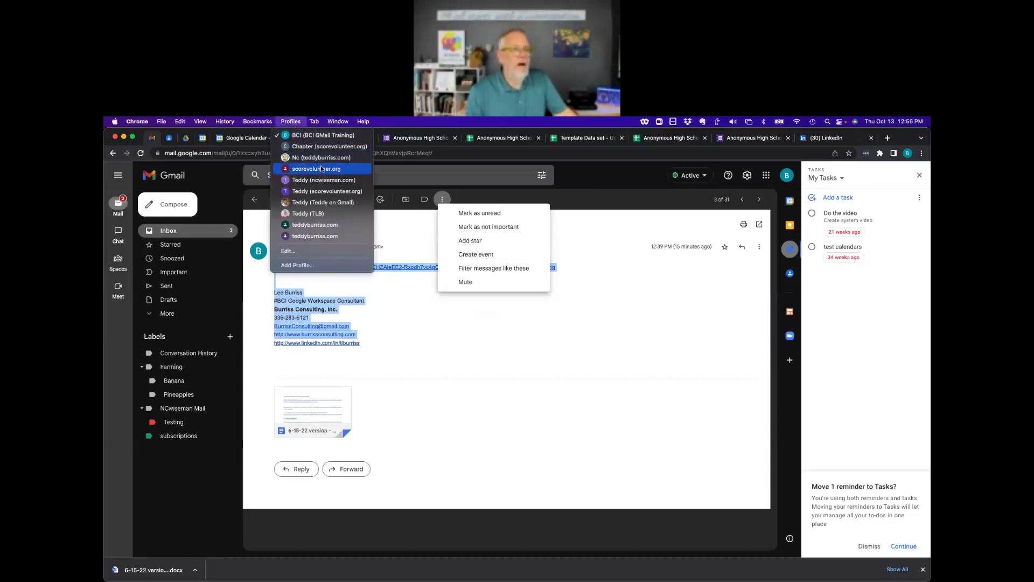
left_click(315, 215)
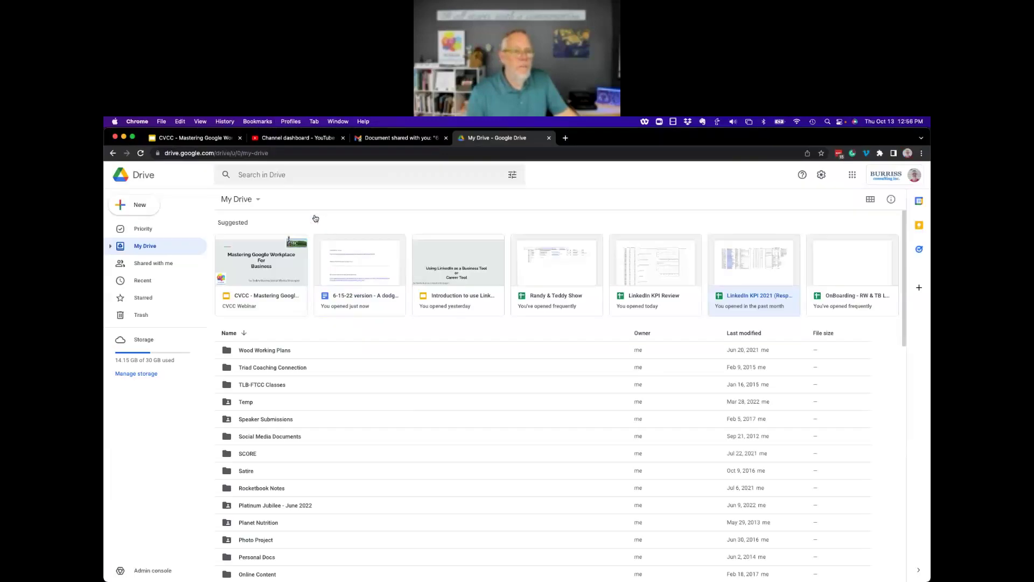
left_click(400, 138)
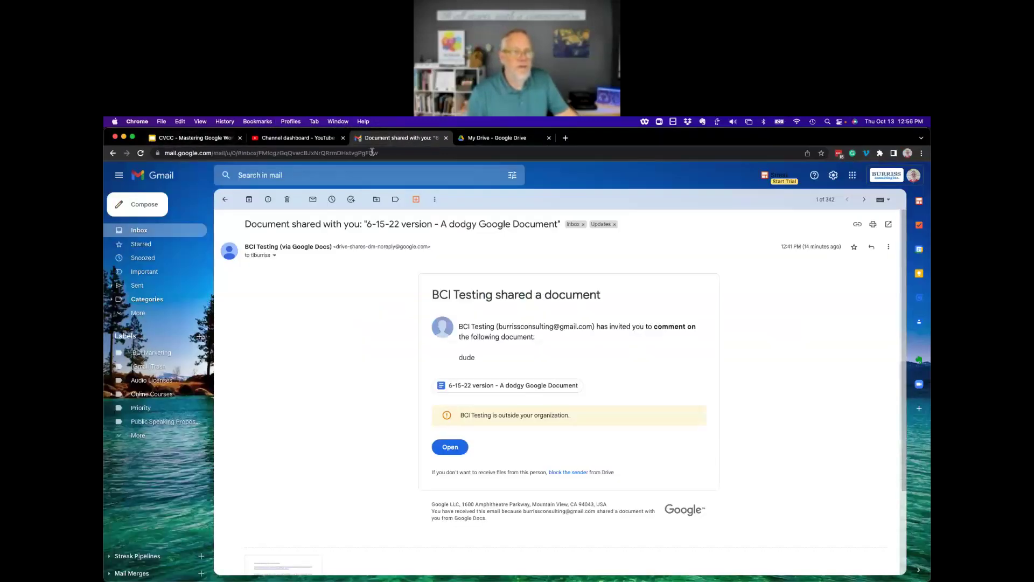
left_click(435, 200)
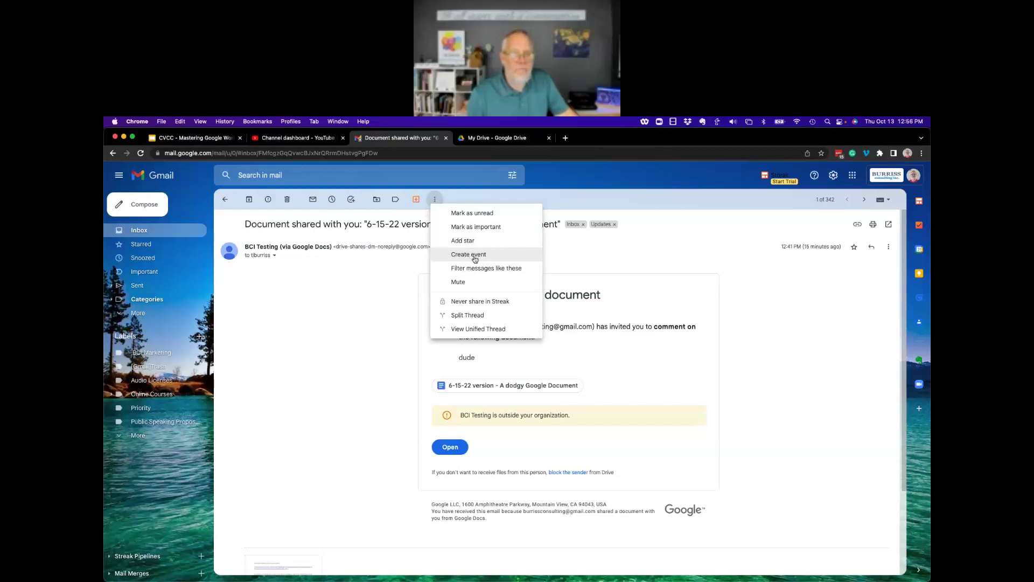
left_click(315, 338)
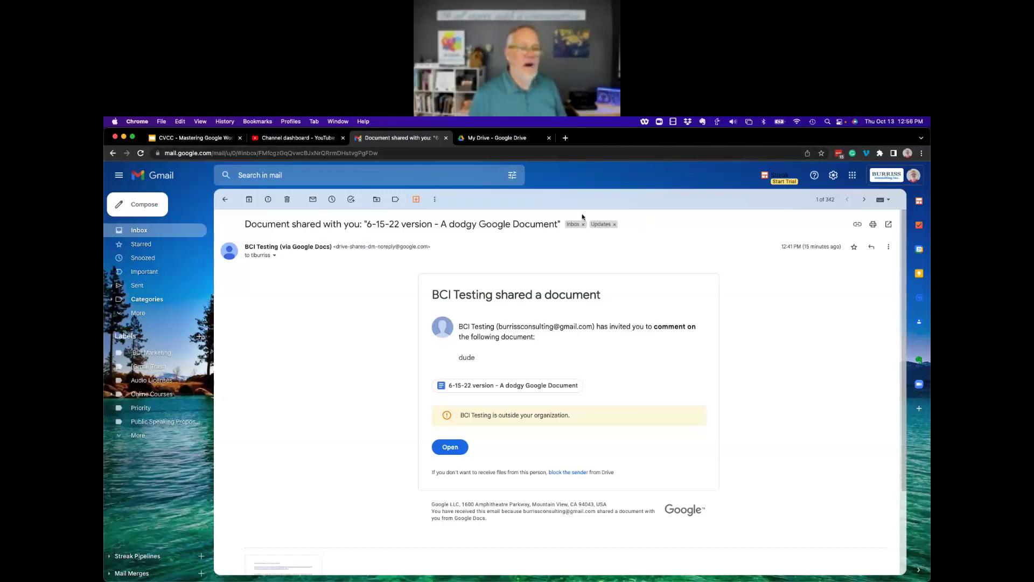
left_click(292, 121)
left_click(309, 136)
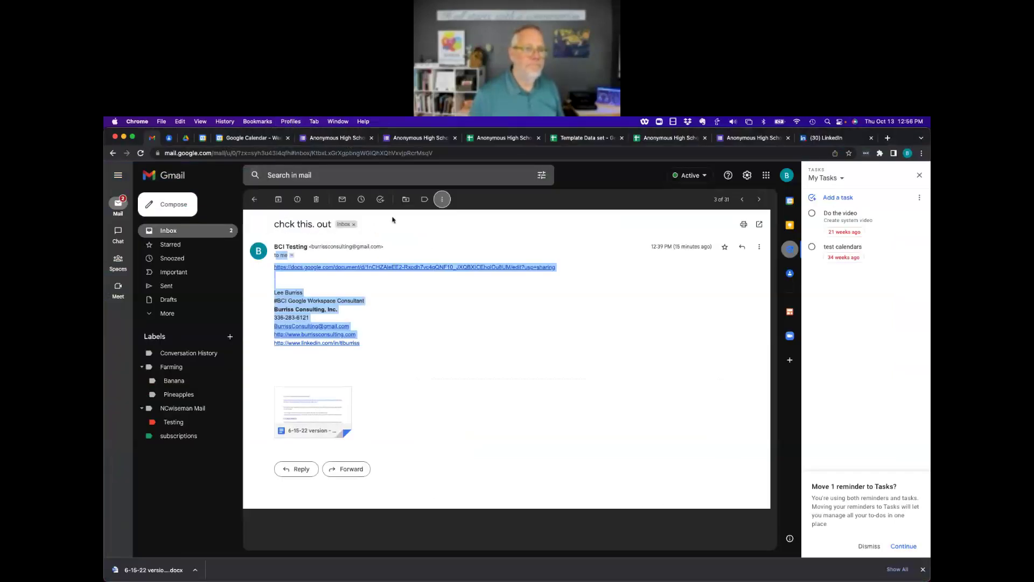
Cycle through the open Chrome windows, briefly fronting LinkedIn, then refocus the calendar window.
left_click(231, 139)
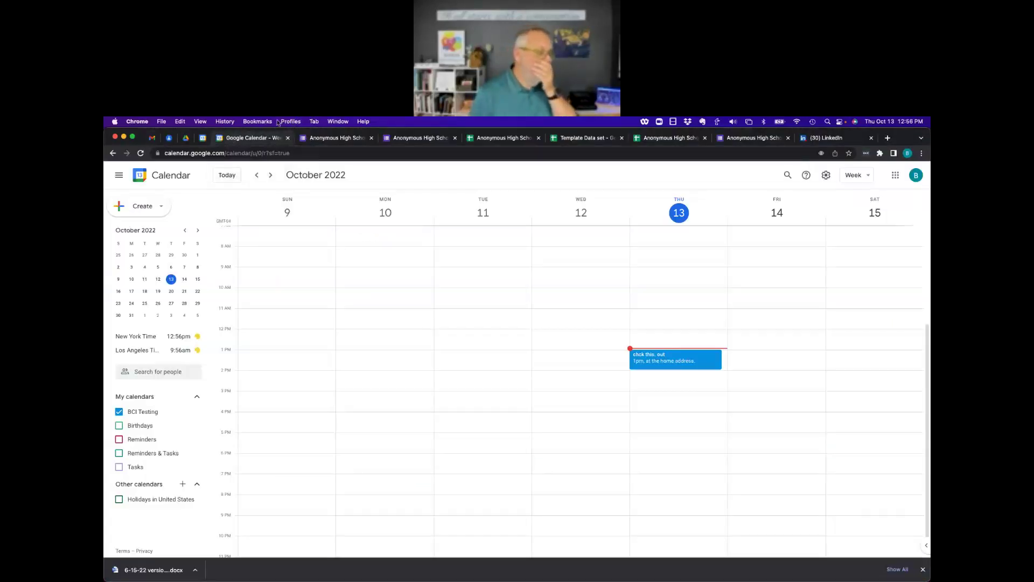
left_click(334, 122)
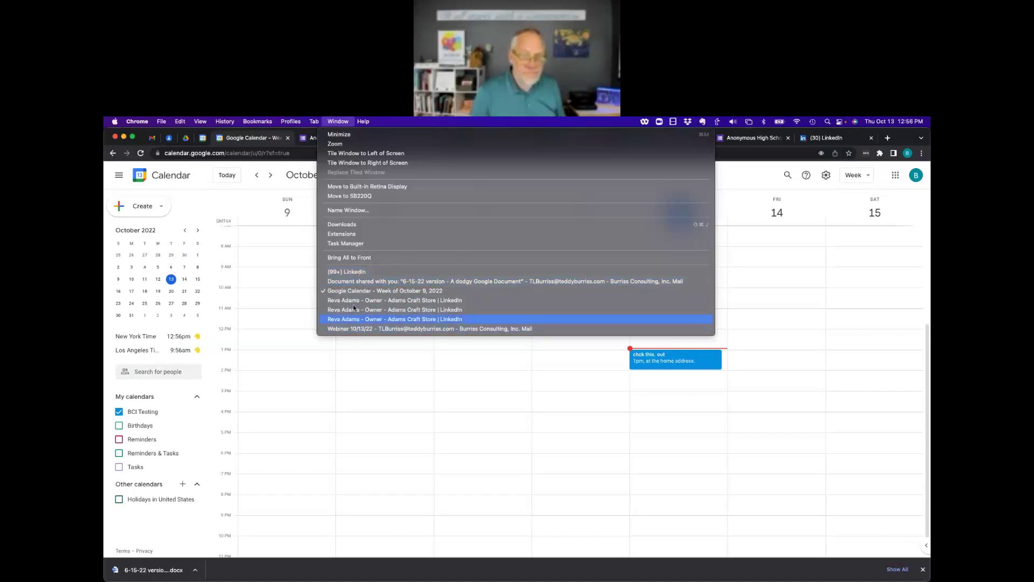
left_click(350, 272)
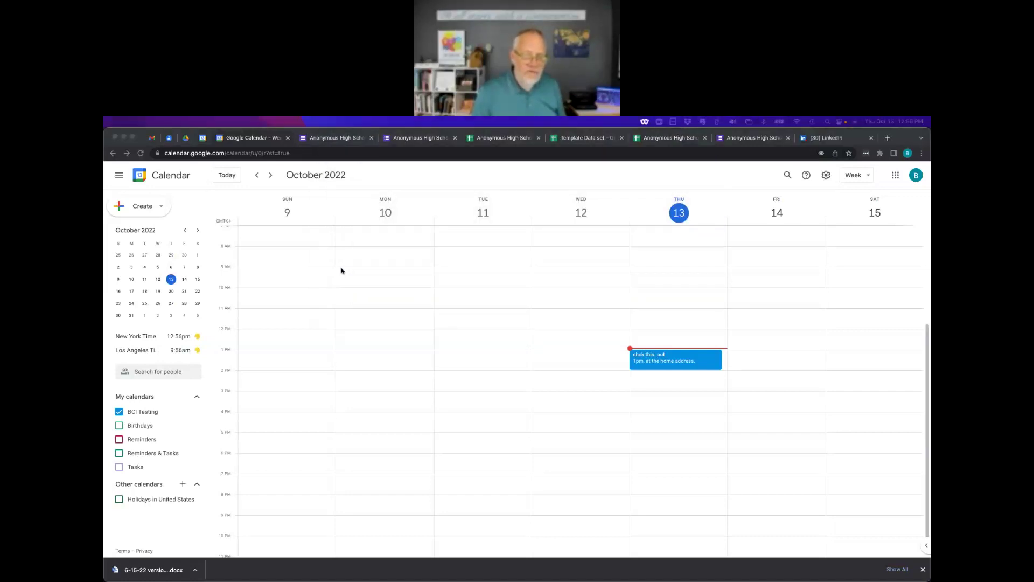
left_click(154, 162)
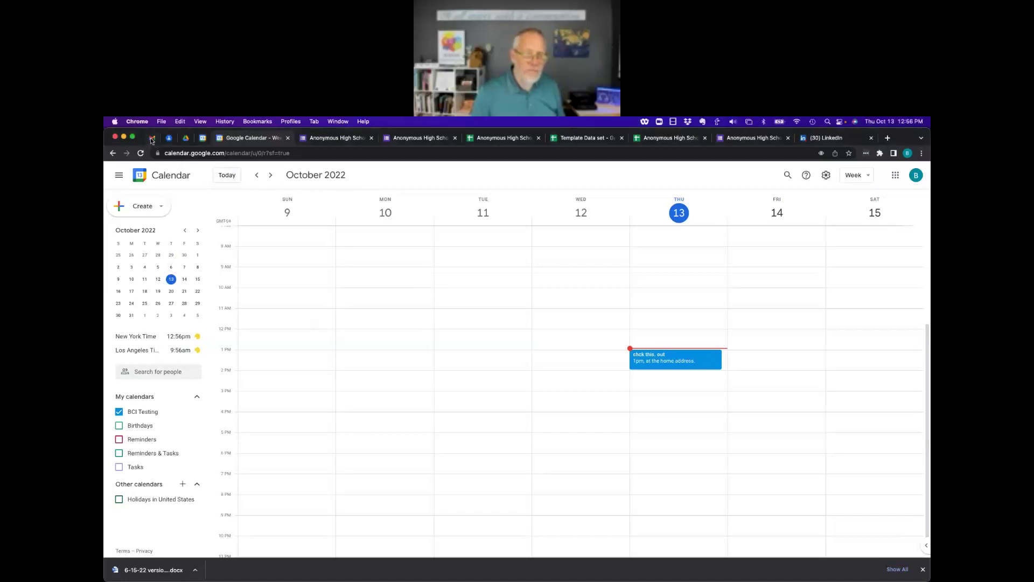
Return Gmail to its inbox and start a new tab addressed to calendly.com.
left_click(152, 139)
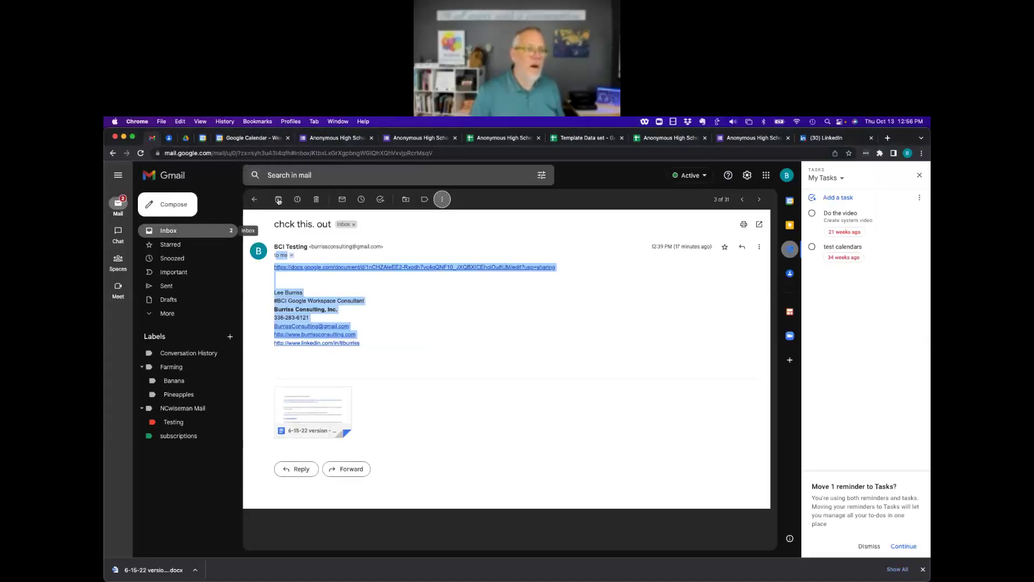
left_click(254, 199)
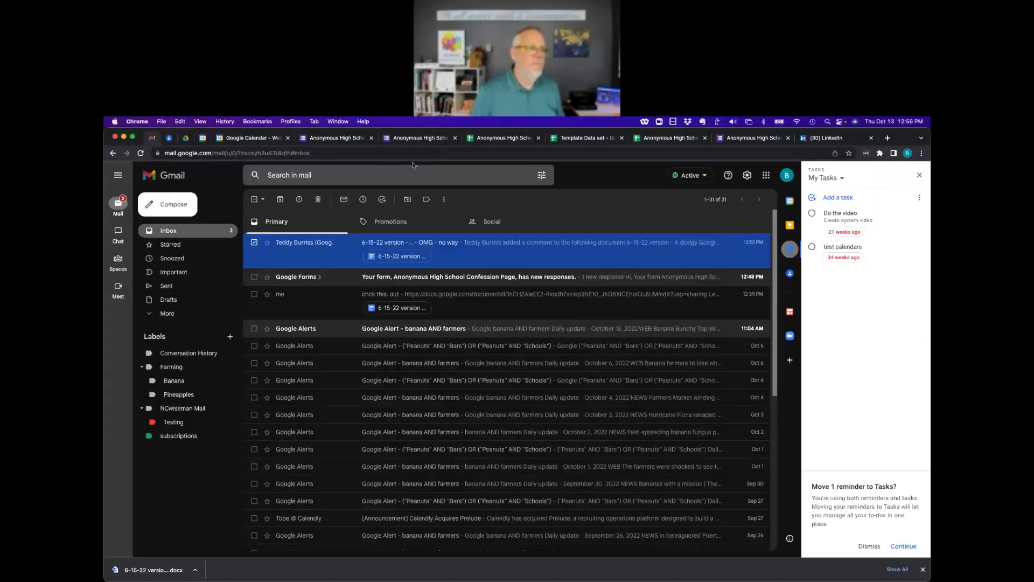
left_click(888, 138)
type("calendly.")
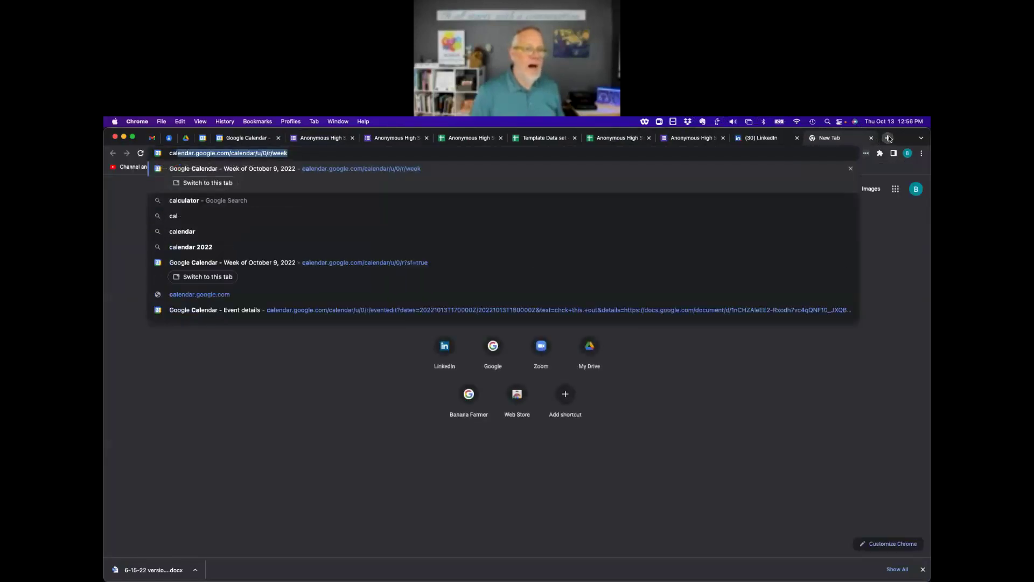
type("com")
Load calendly.com and submit the saved account email on the Calendly login page.
key("Return")
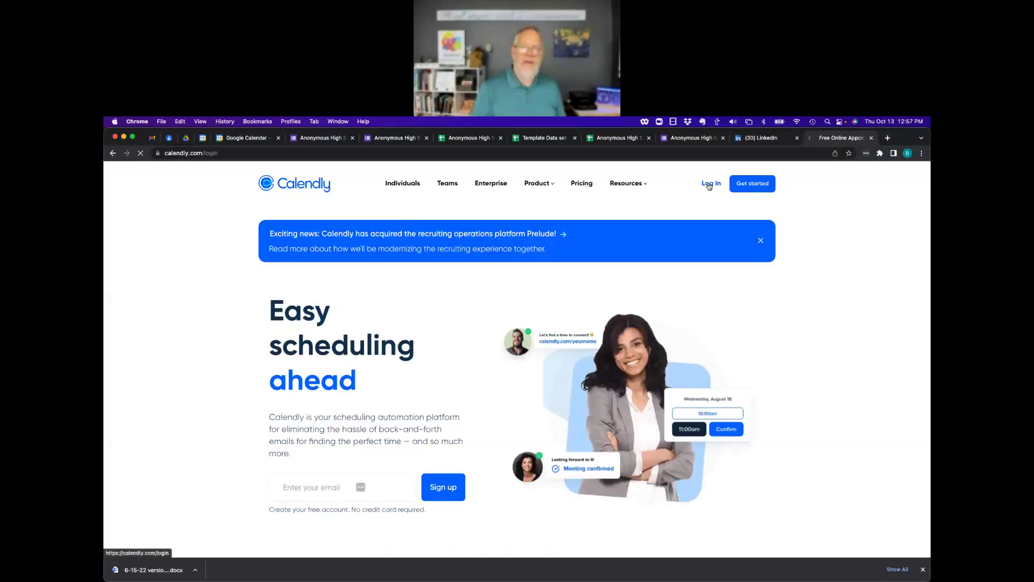
left_click(709, 185)
left_click(314, 393)
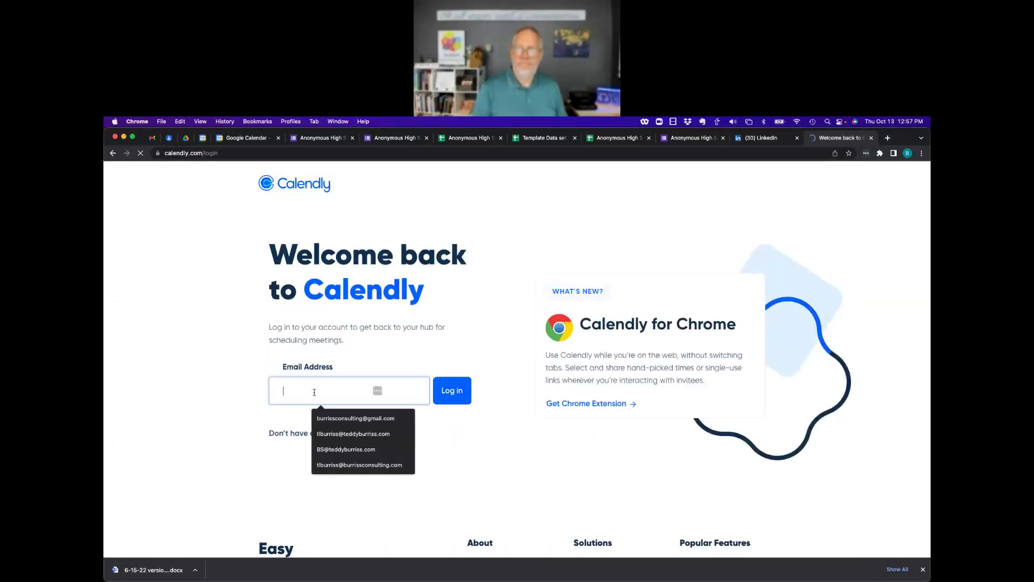
left_click(342, 434)
left_click(452, 390)
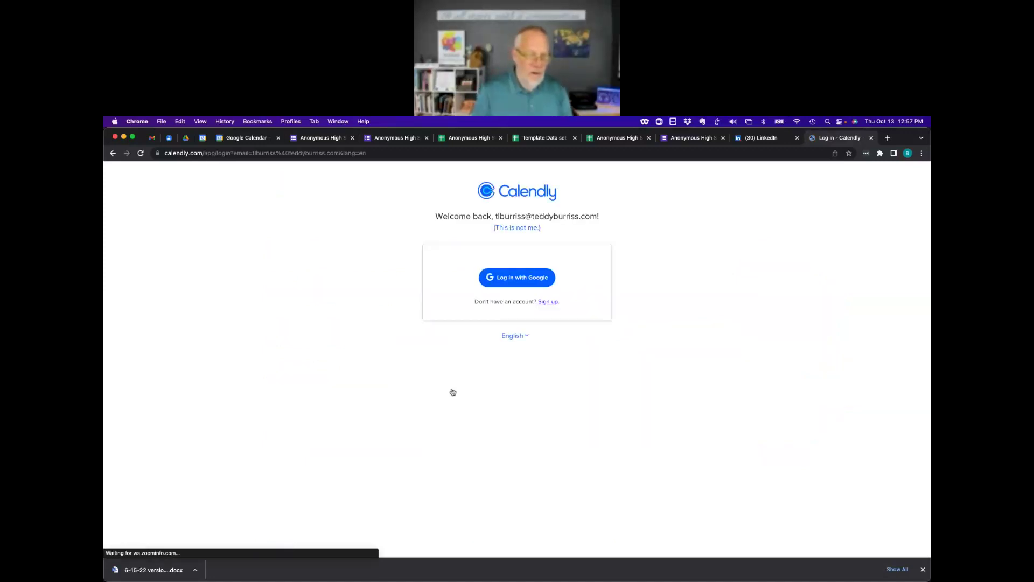
Begin Google sign-in for Calendly up to the password step, then close the sign-in tab.
left_click(510, 277)
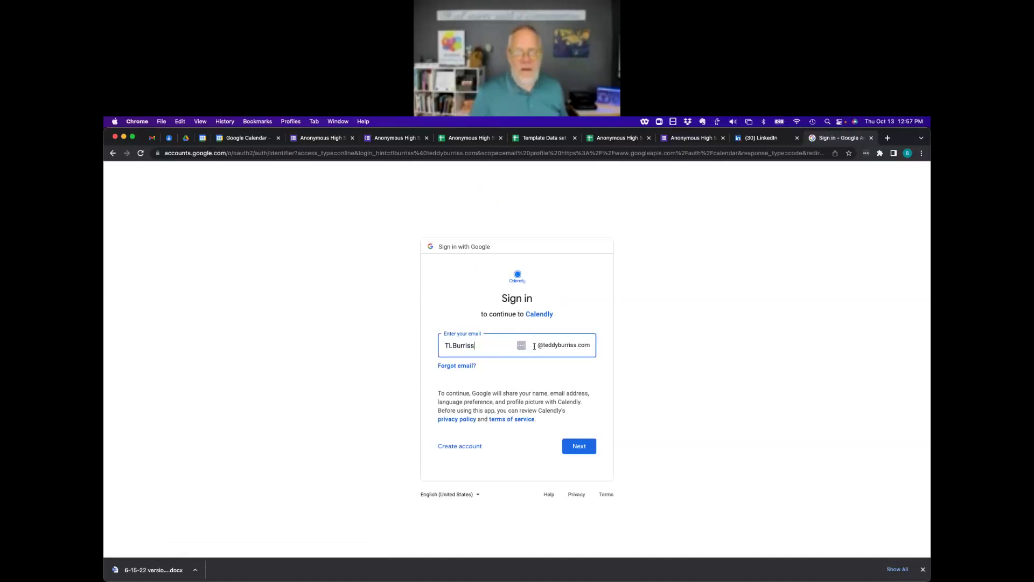
double_click(466, 347)
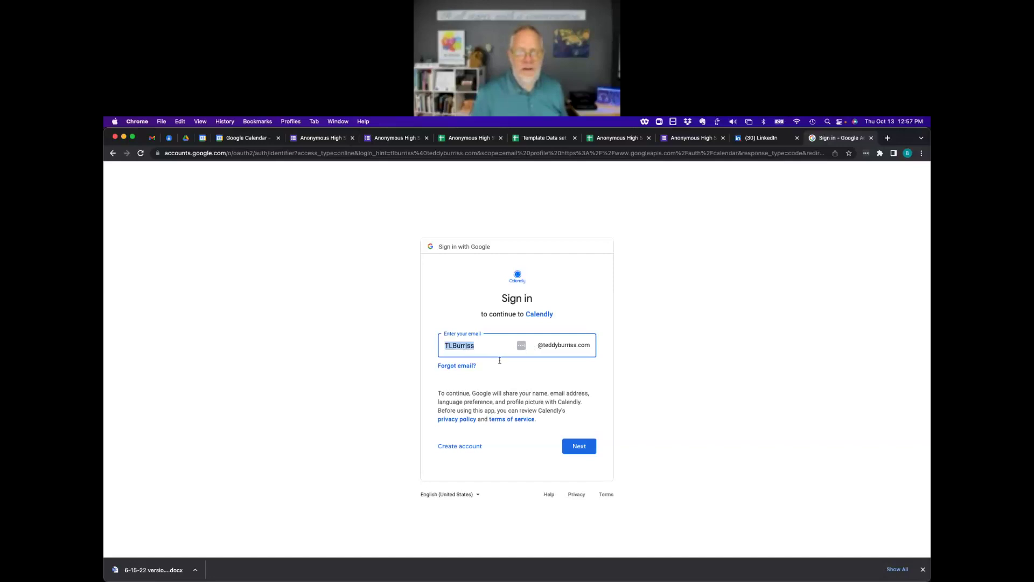
left_click(576, 445)
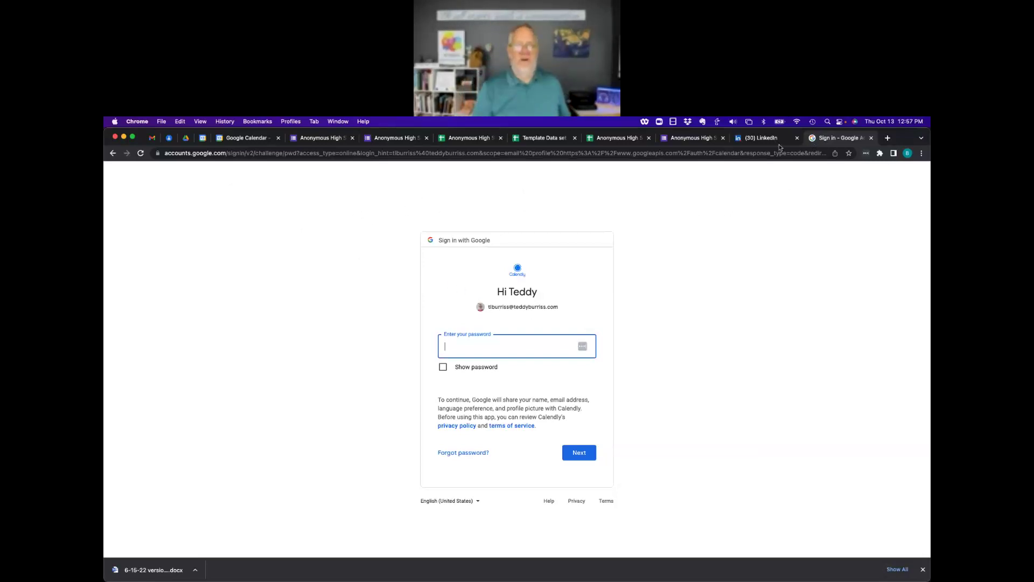
left_click(871, 138)
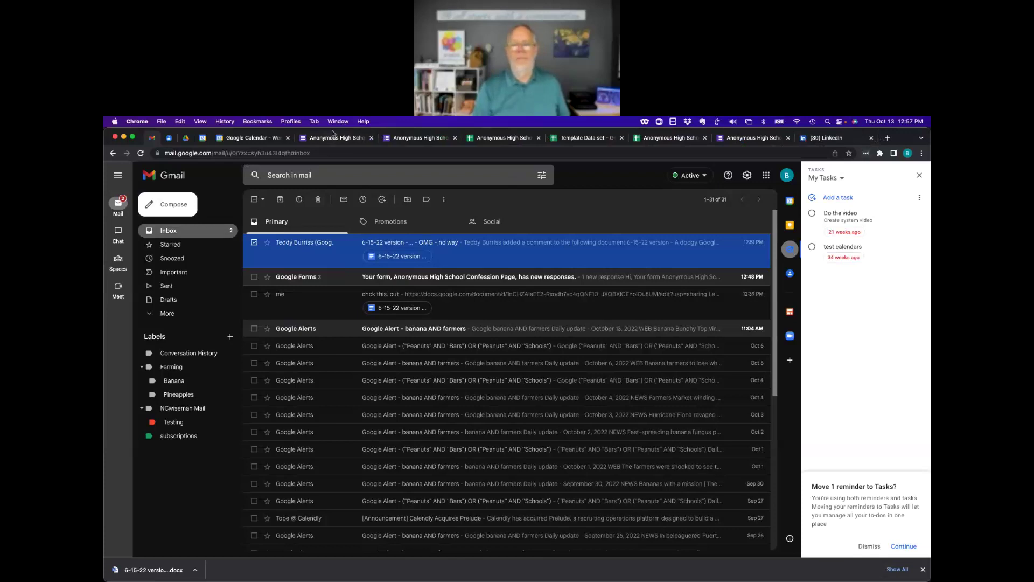
left_click(339, 122)
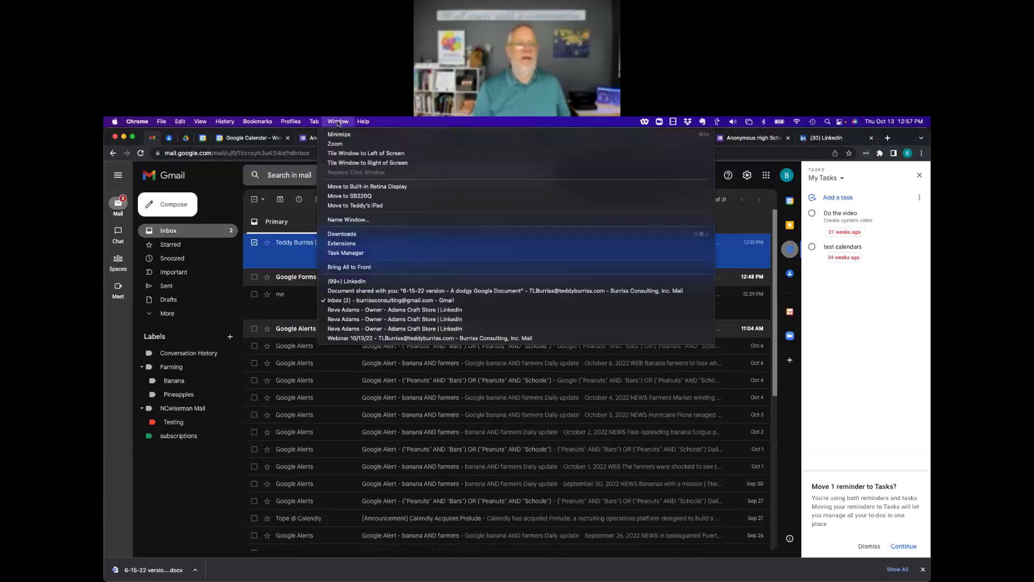
Bring forward the other profile's Chrome window showing the 6-15-22 version shared-document email.
left_click(347, 289)
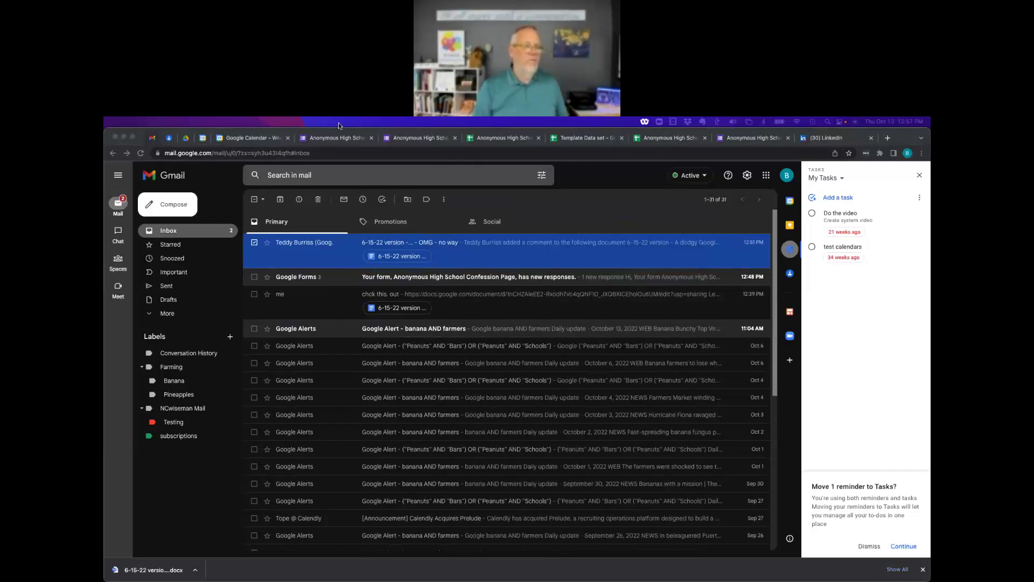
left_click(291, 122)
left_click(293, 122)
left_click(296, 123)
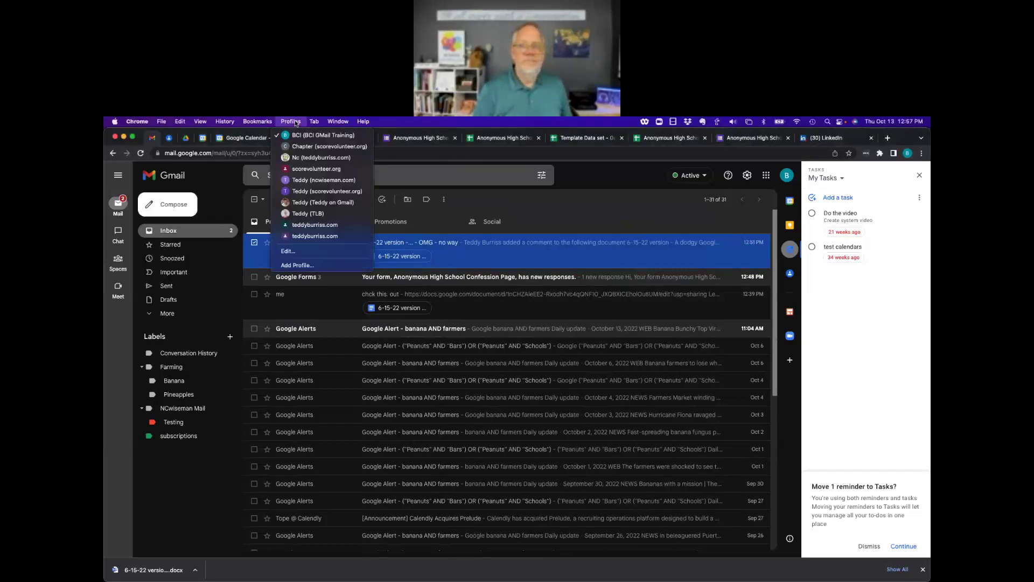
left_click(310, 214)
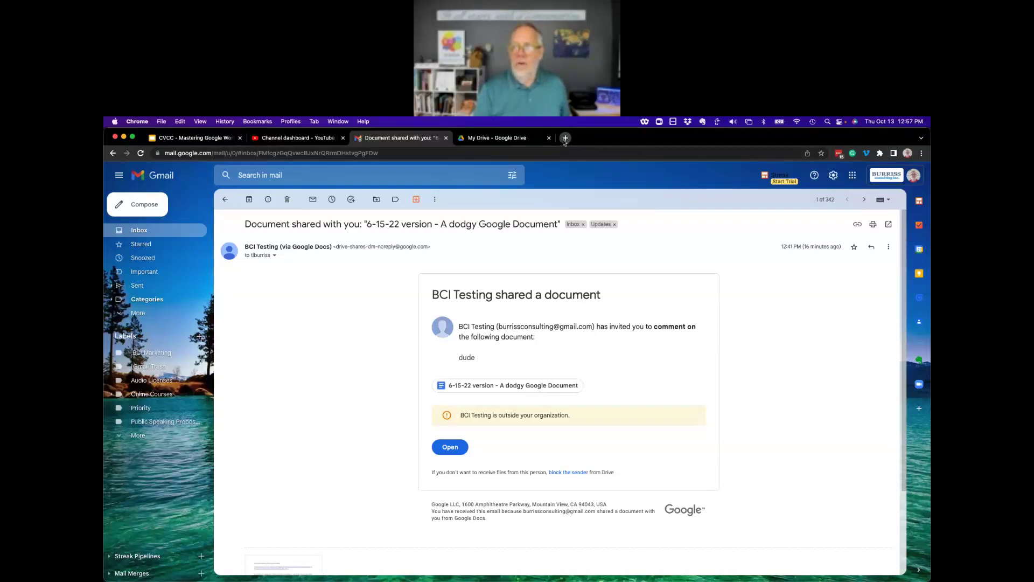
left_click(565, 139)
Load Calendly's event types and start editing the Recruiter Stories event type.
type("calendly.com")
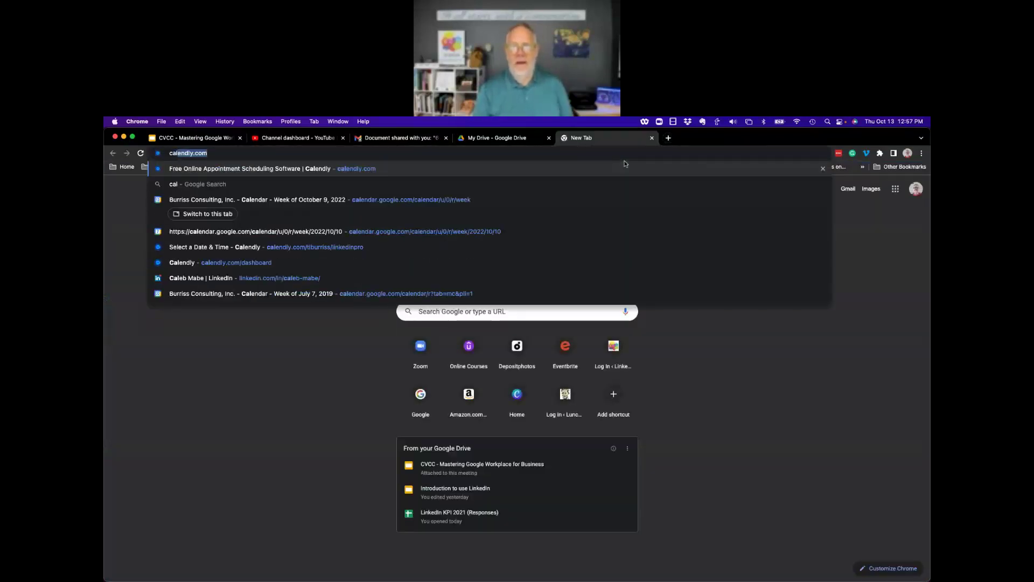
key("Return")
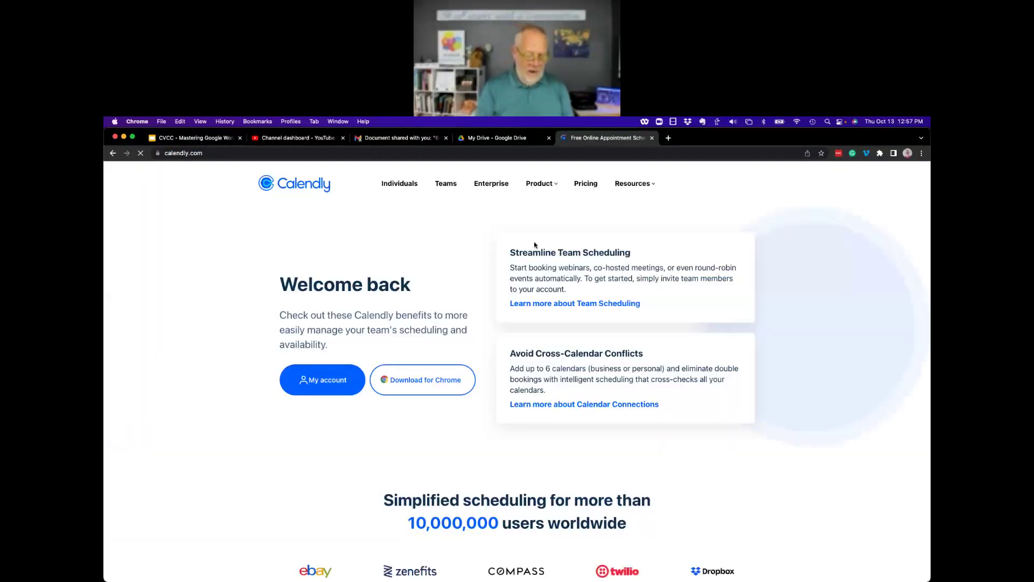
scroll(334, 384, "down", 5)
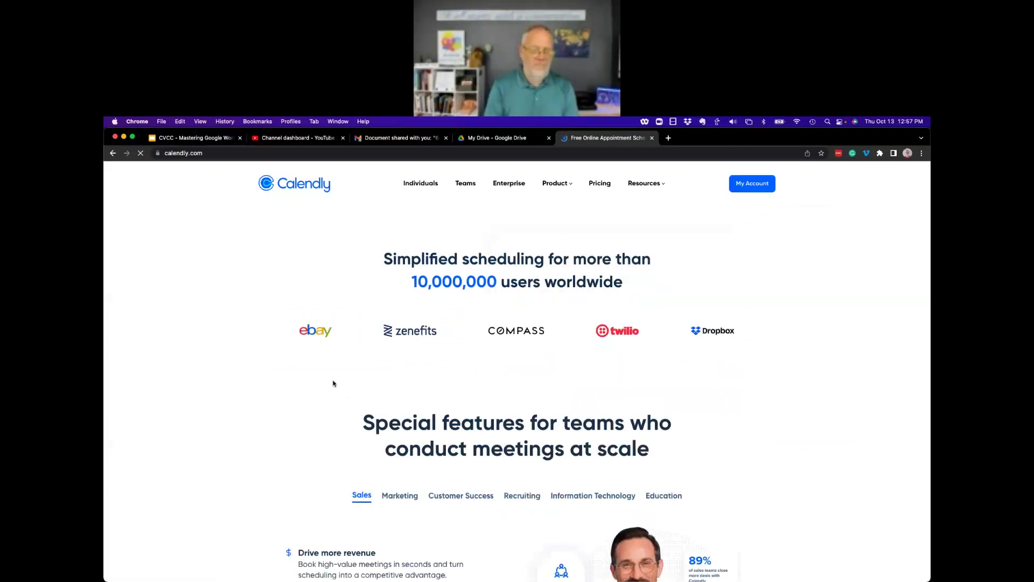
scroll(680, 212, "up", 5)
left_click(751, 184)
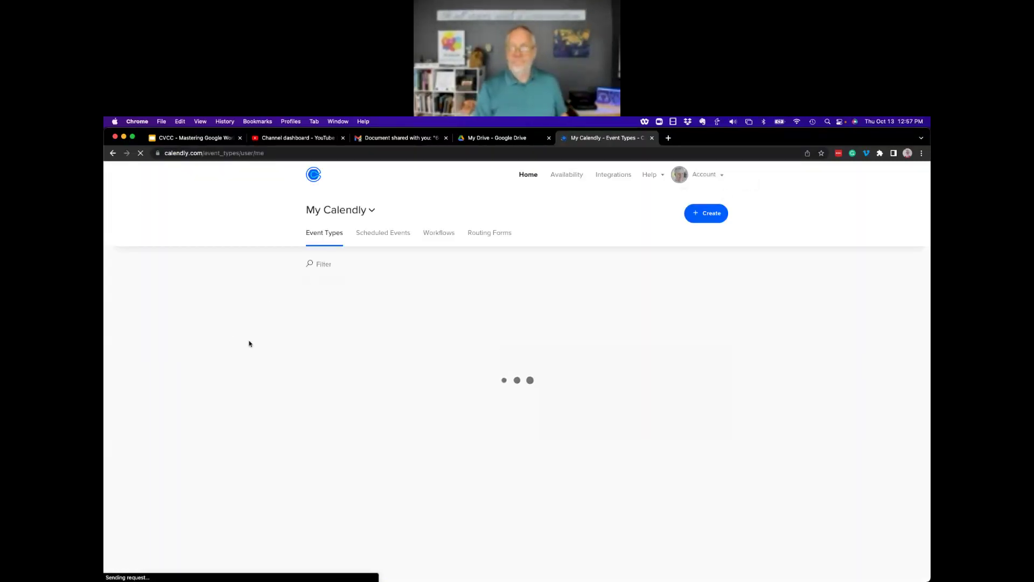
scroll(393, 245, "down", 3)
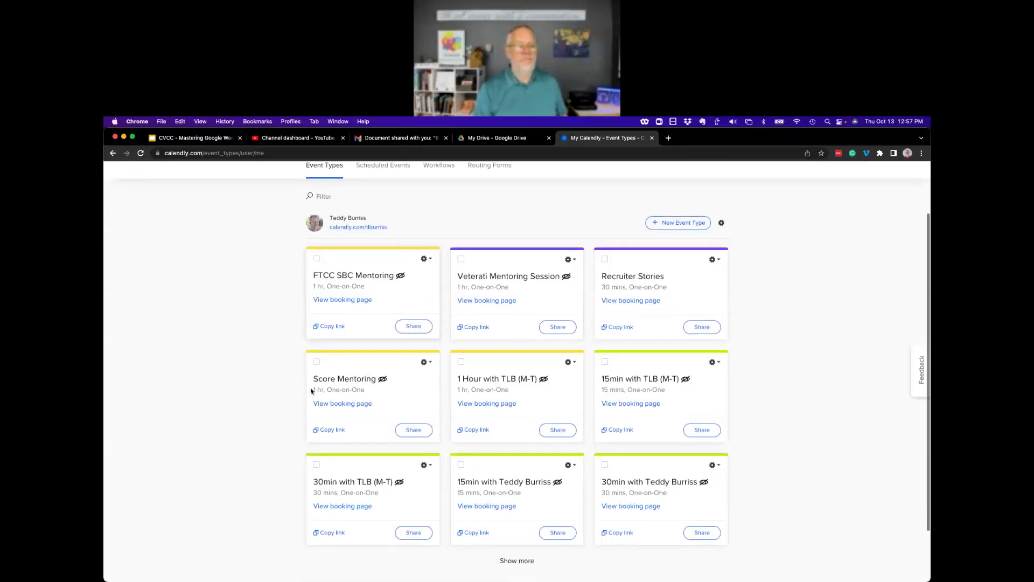
scroll(518, 302, "up", 3)
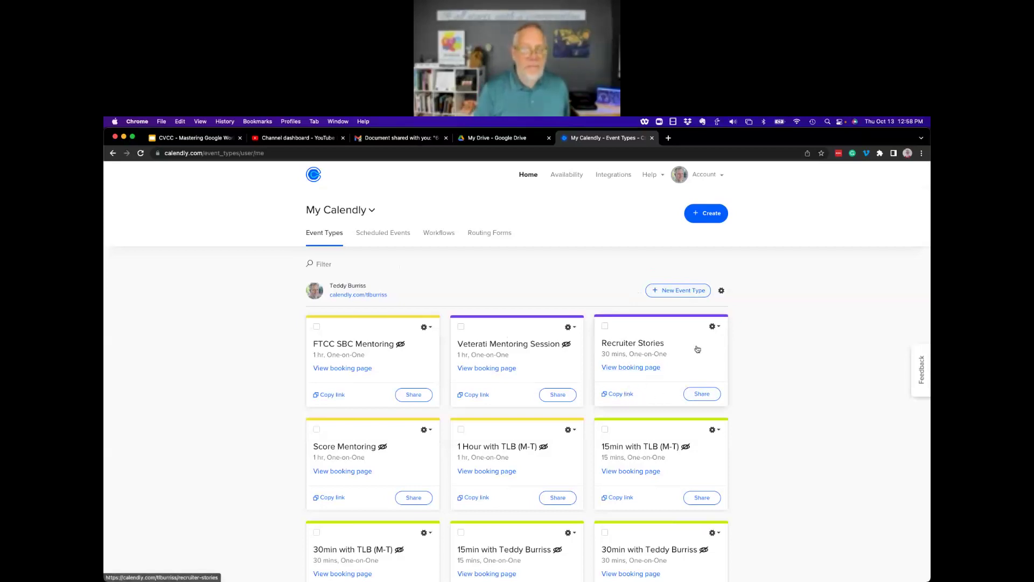
left_click(712, 327)
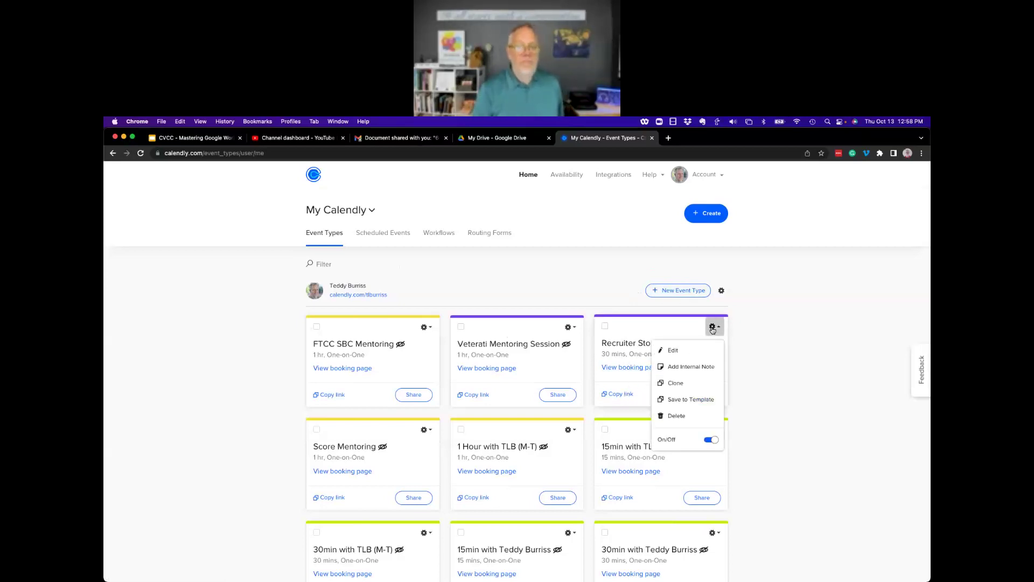
left_click(675, 351)
Expand the event's details, booking availability and invitee questions sections.
left_click(369, 292)
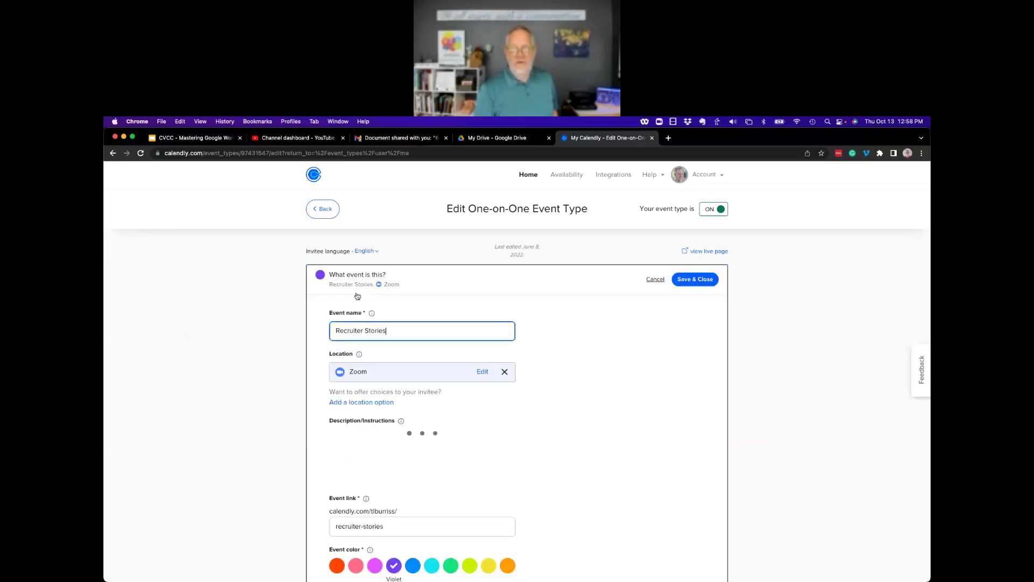
scroll(253, 363, "down", 5)
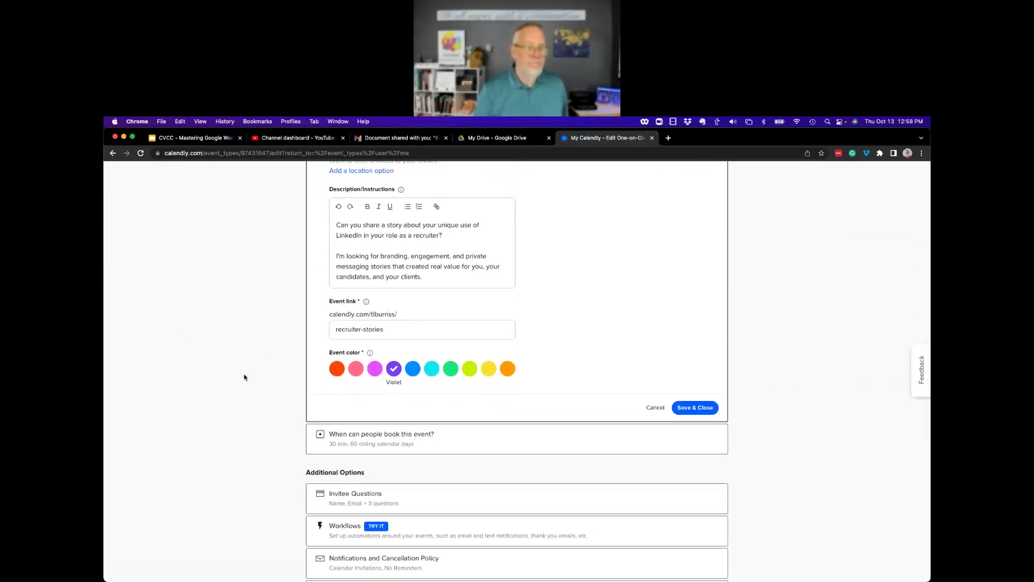
scroll(324, 361, "down", 3)
left_click(372, 342)
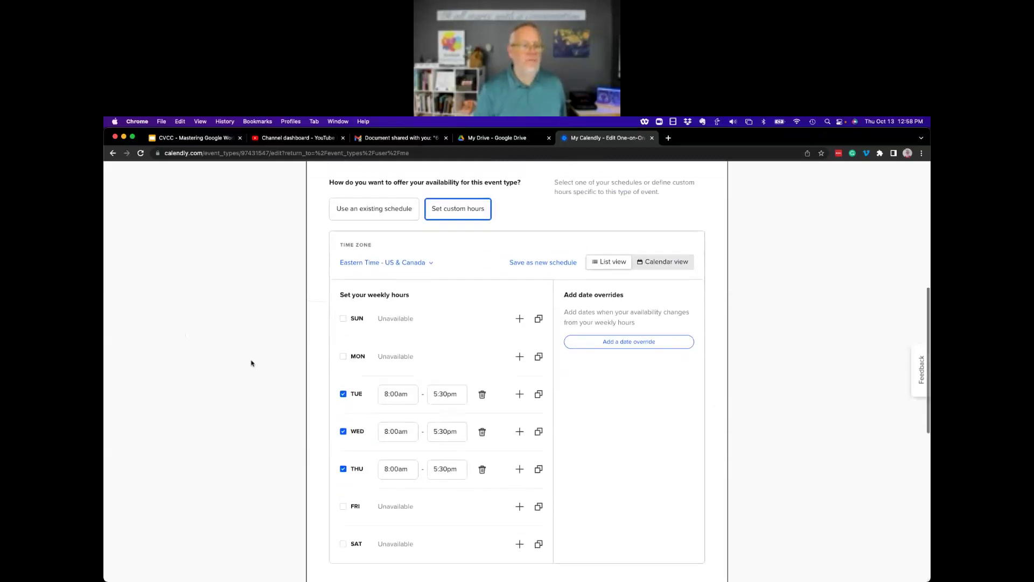
scroll(425, 437, "down", 2)
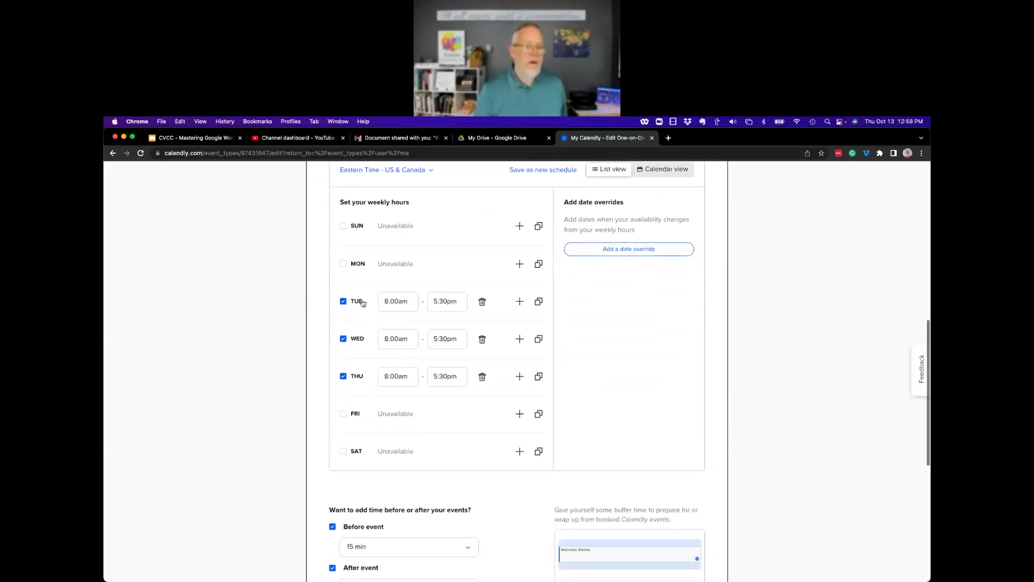
scroll(447, 385, "down", 5)
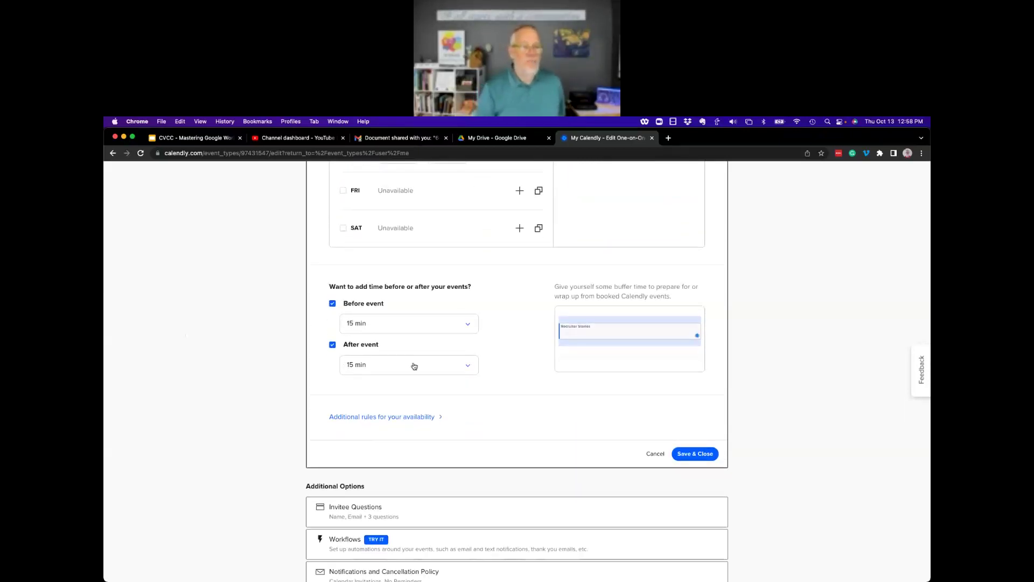
scroll(415, 365, "down", 3)
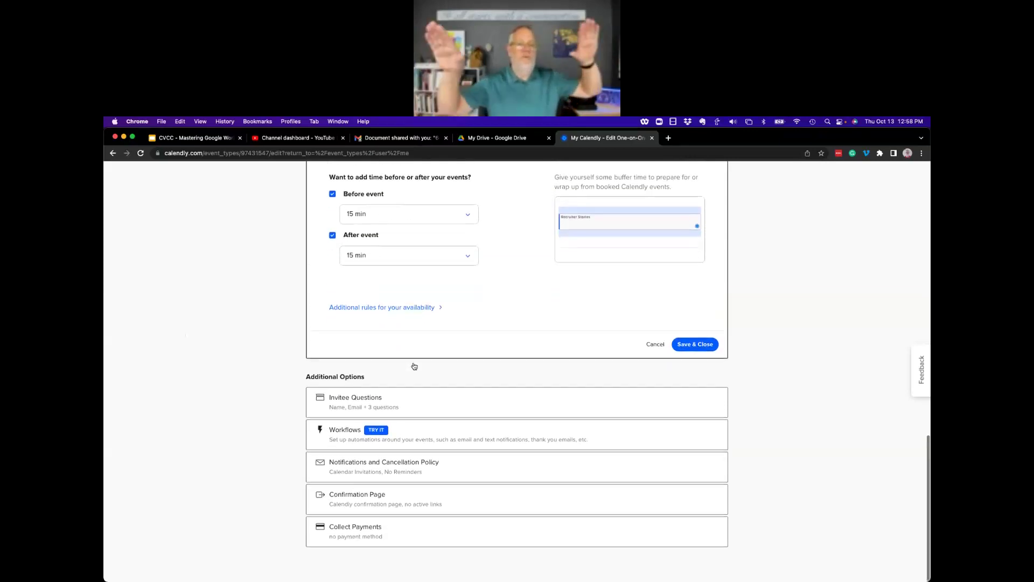
left_click(334, 405)
Expand the notification, confirmation page and payment collection settings to review them.
scroll(221, 332, "up", 3)
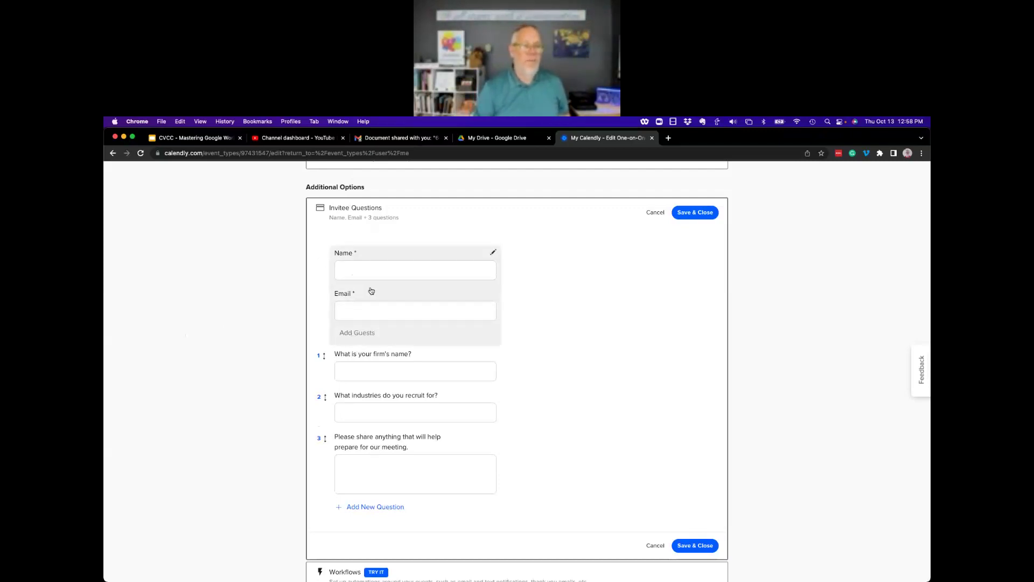
scroll(610, 381, "down", 1)
scroll(610, 381, "down", 2)
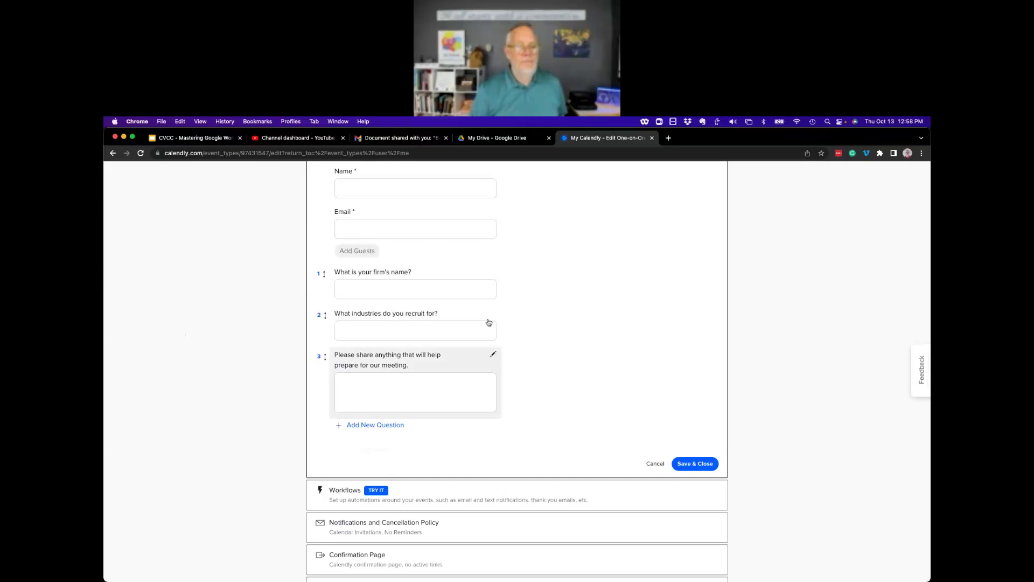
scroll(591, 395, "down", 1)
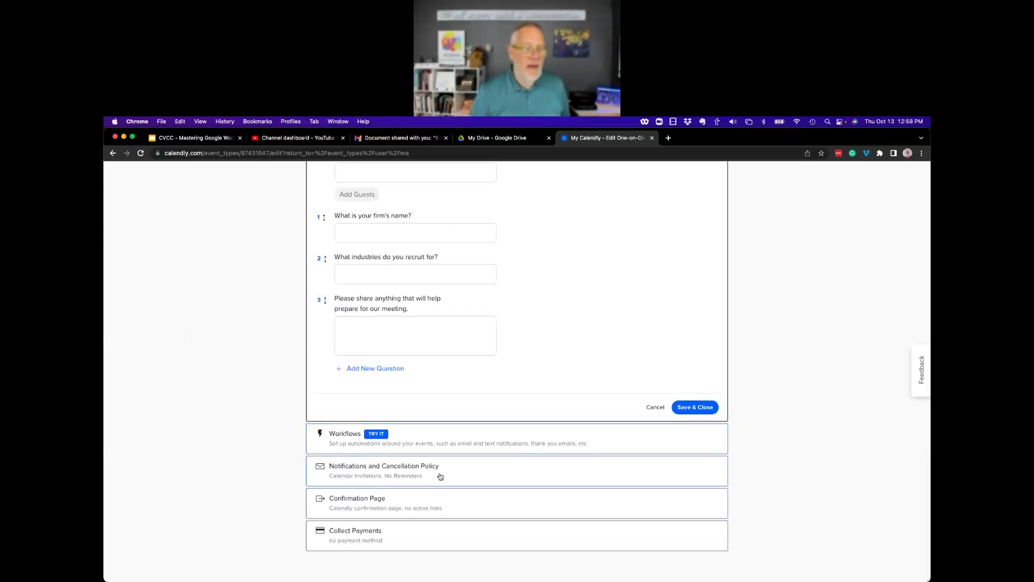
left_click(431, 473)
scroll(234, 304, "up", 3)
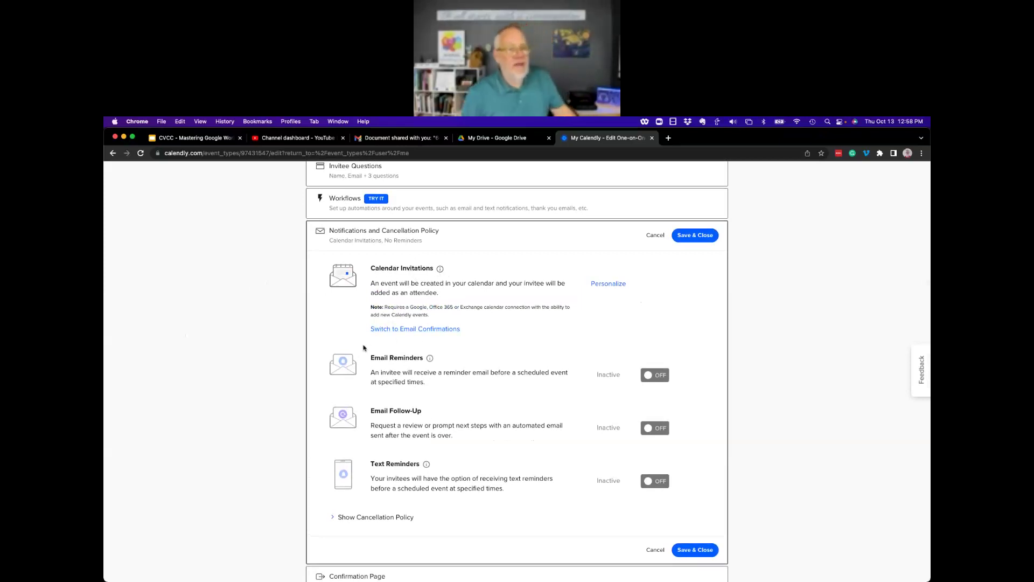
scroll(279, 419, "down", 3)
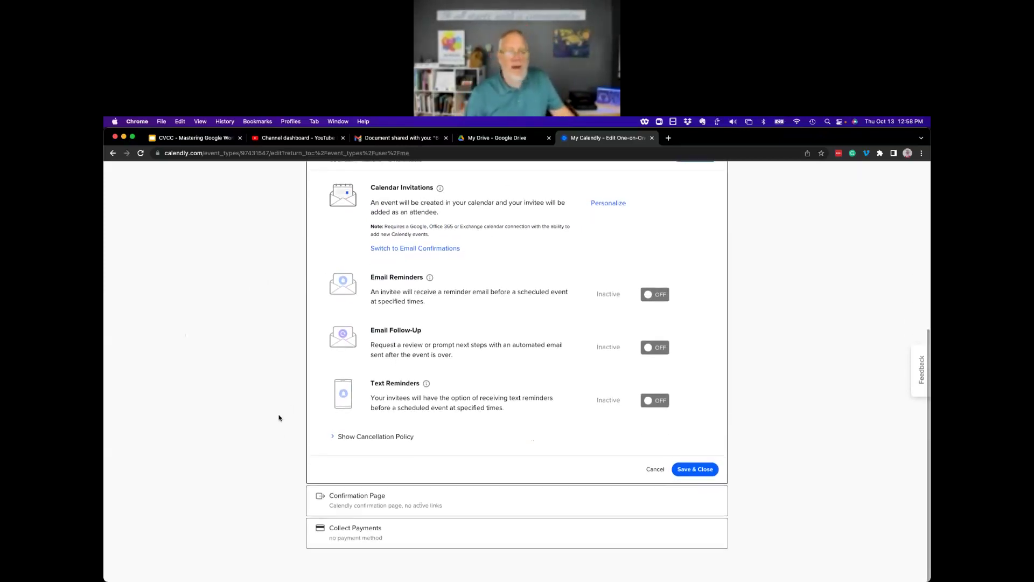
left_click(389, 501)
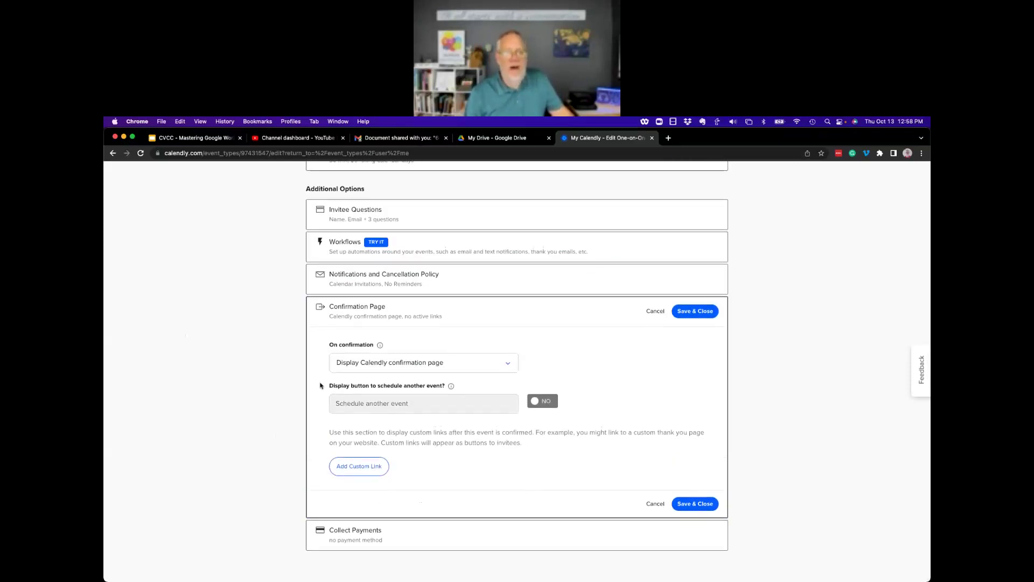
left_click(374, 538)
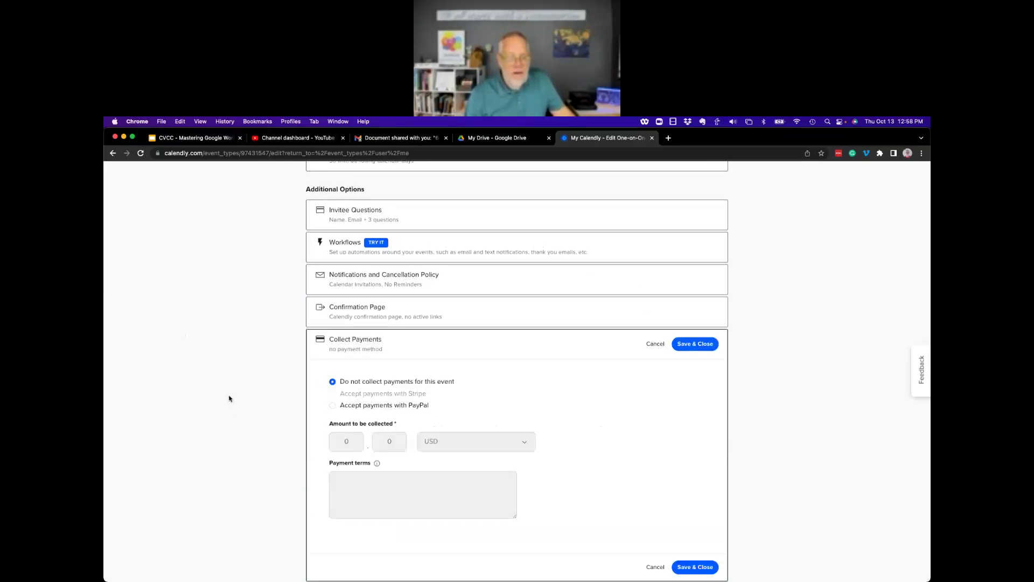
scroll(229, 397, "down", 1)
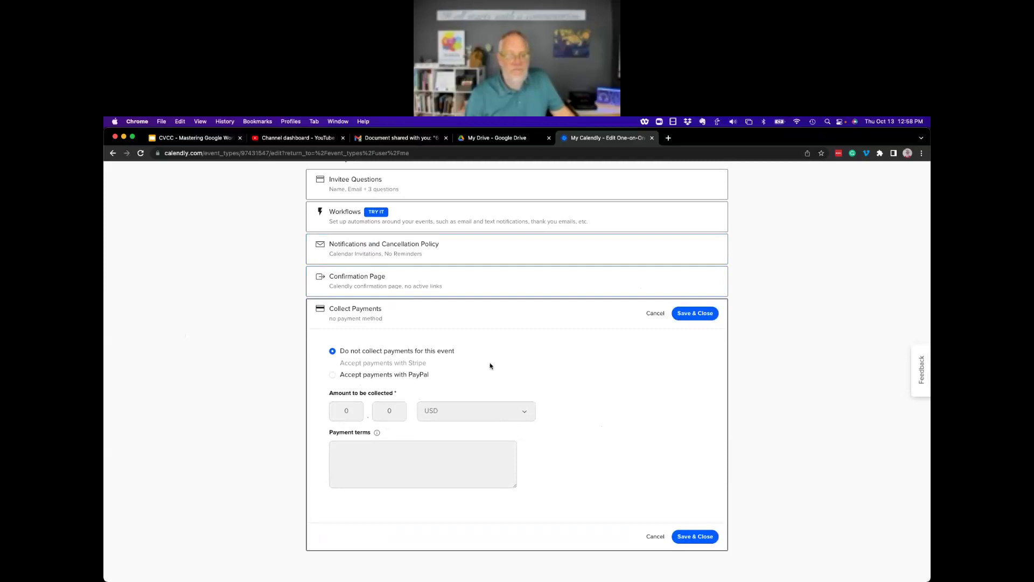
scroll(490, 366, "up", 6)
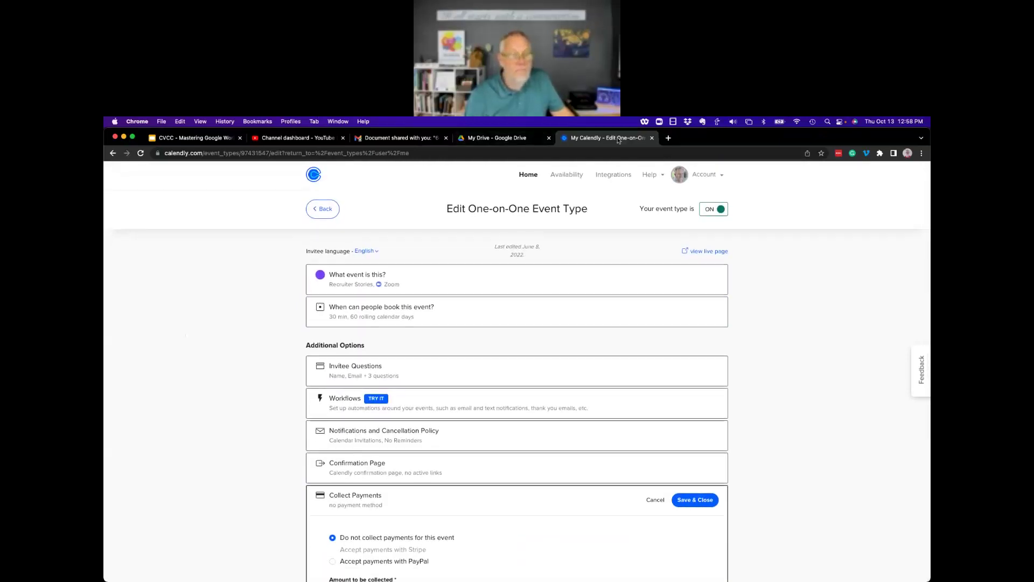
Open the FTCC SBC Mentoring booking page incognito and pick Wednesday, October 19 at 4:00pm.
left_click(330, 209)
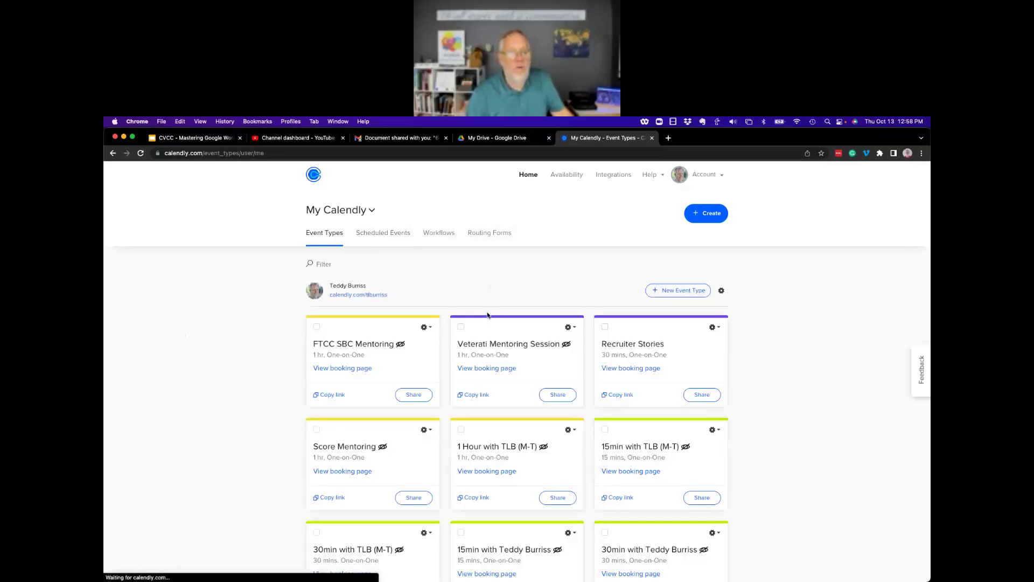
right_click(353, 373)
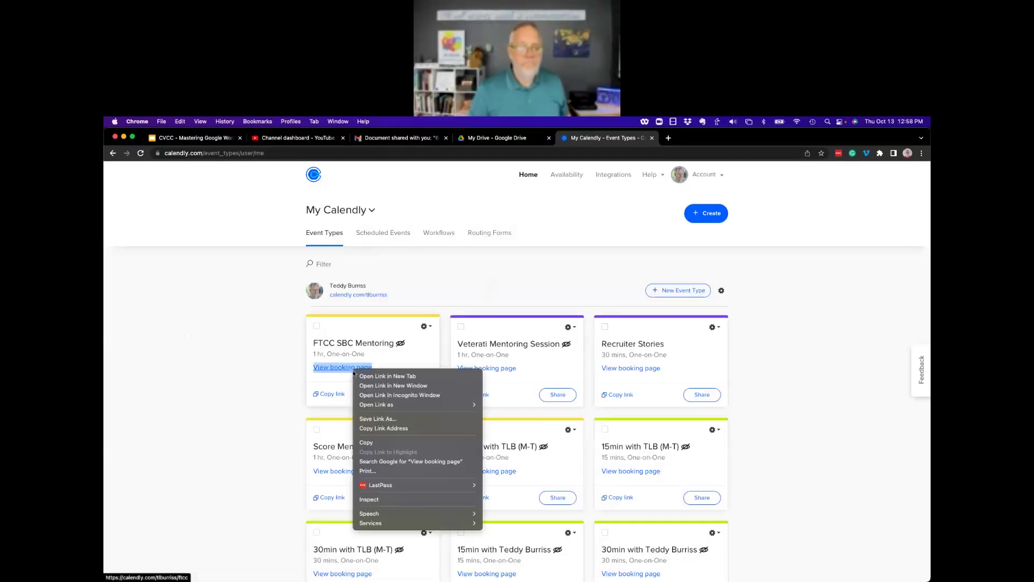
left_click(393, 395)
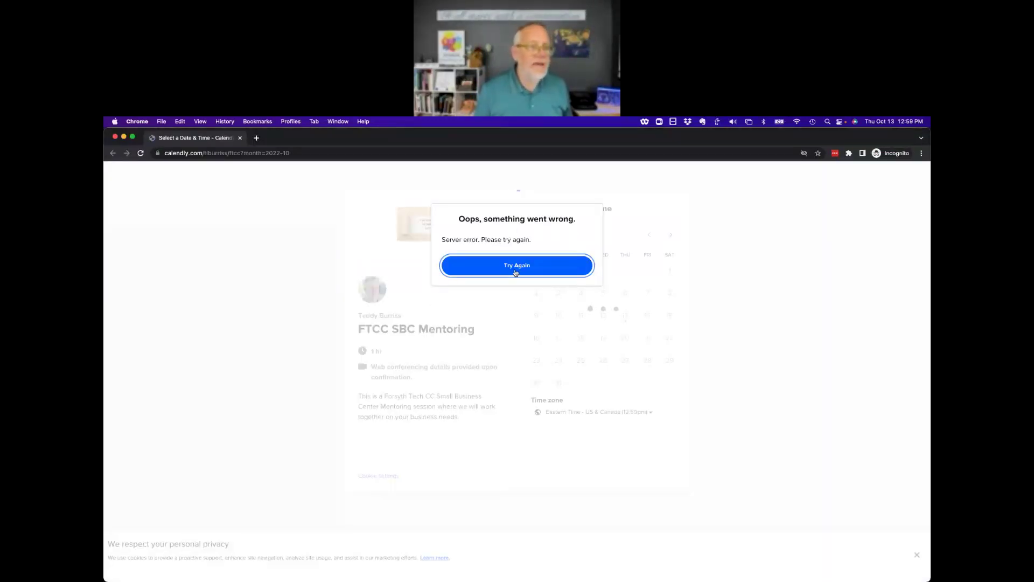
left_click(516, 267)
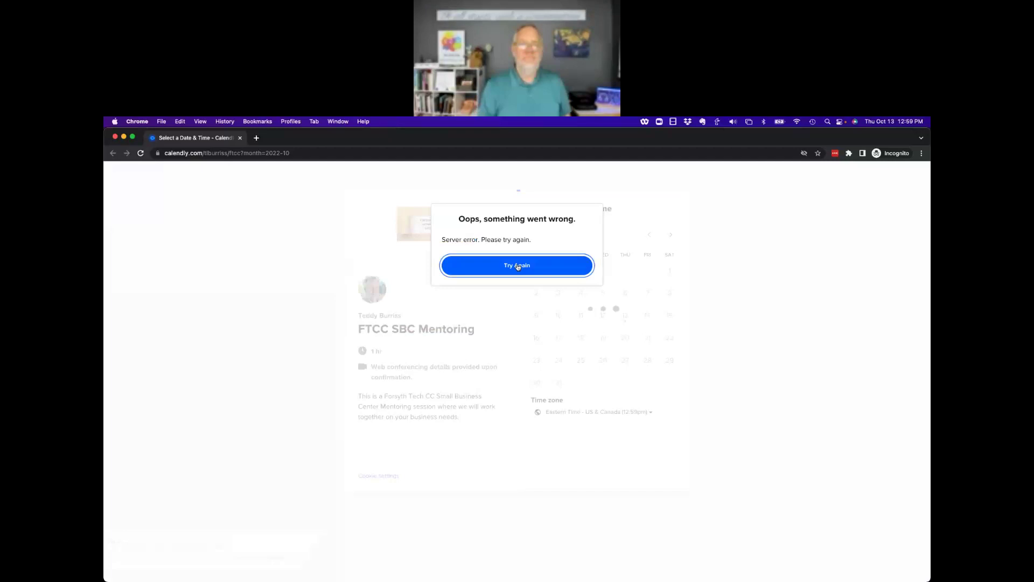
left_click(518, 266)
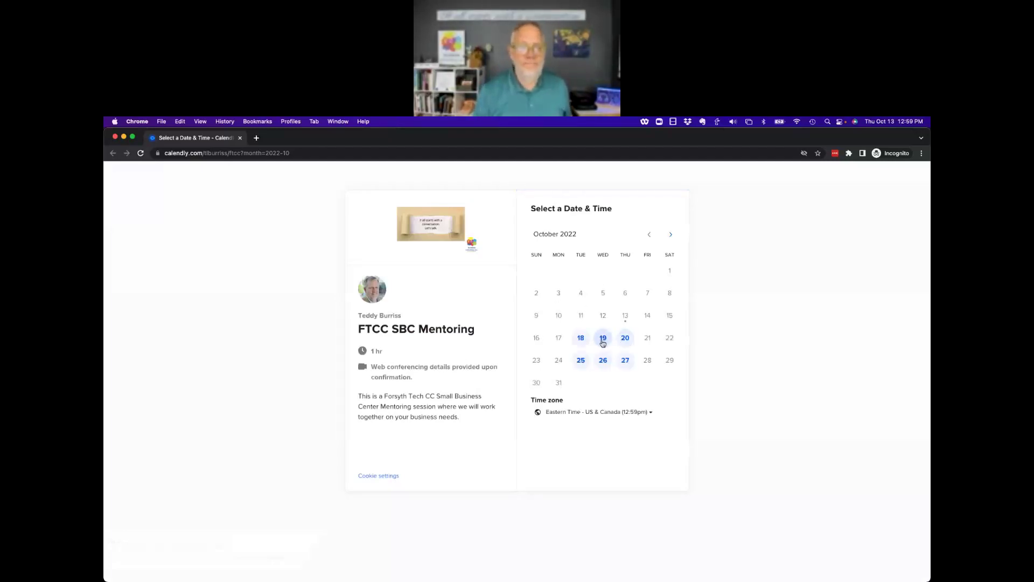
left_click(605, 342)
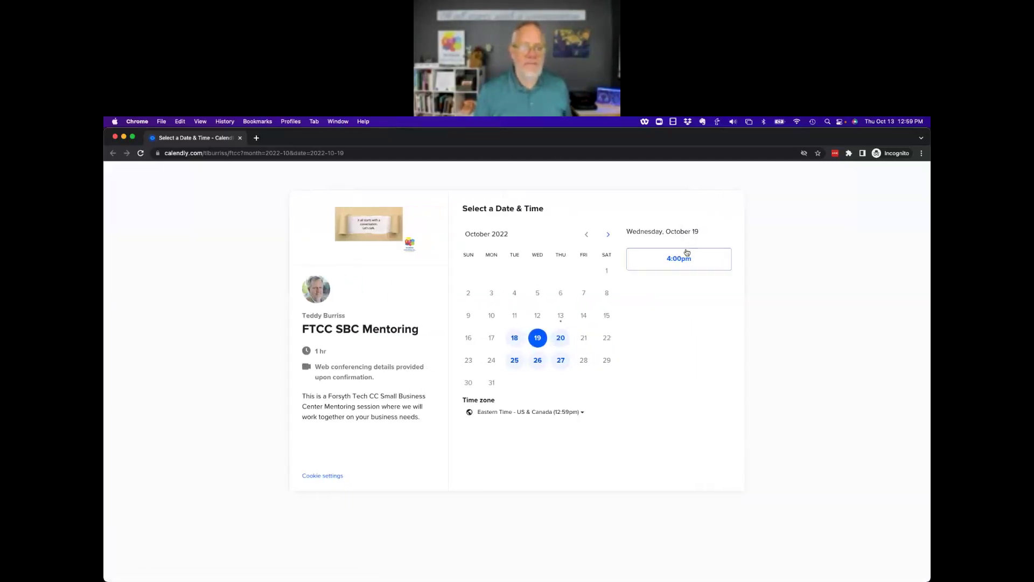
left_click(676, 263)
left_click(712, 260)
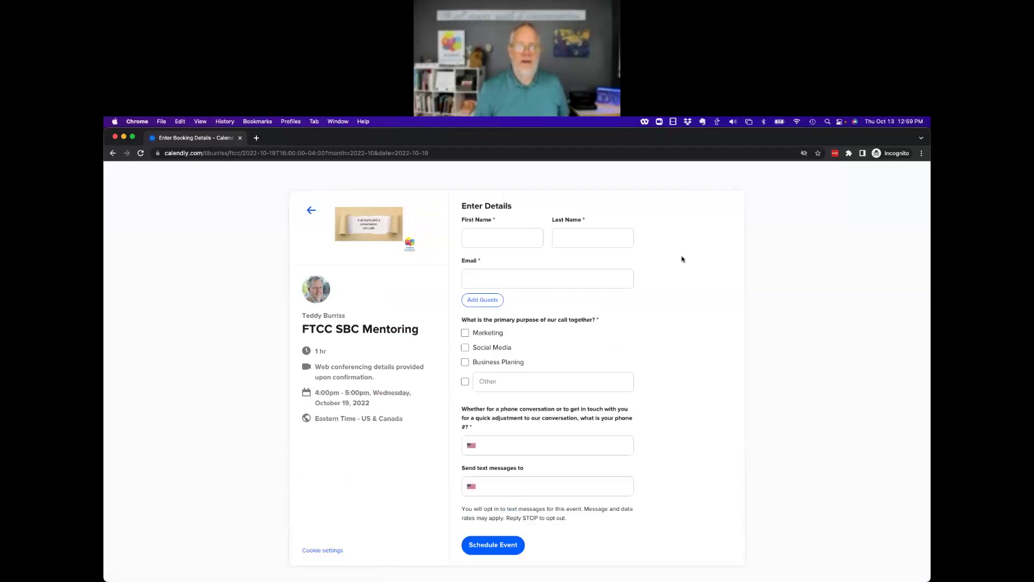
Fill in the invitee's first and last name, email and phone number, then schedule the event.
left_click(490, 239)
key("super+a")
key("Tab")
key("Tab")
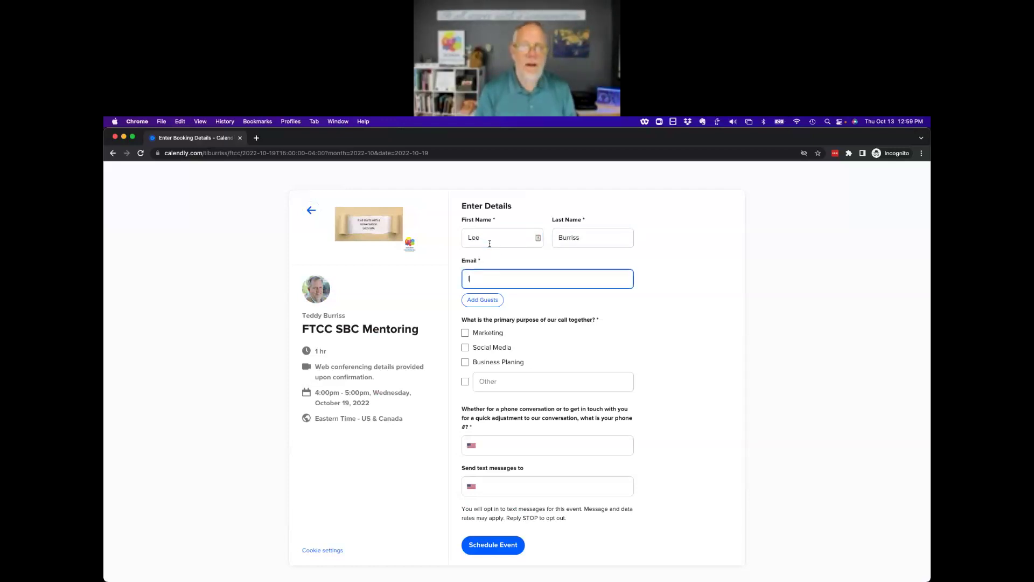
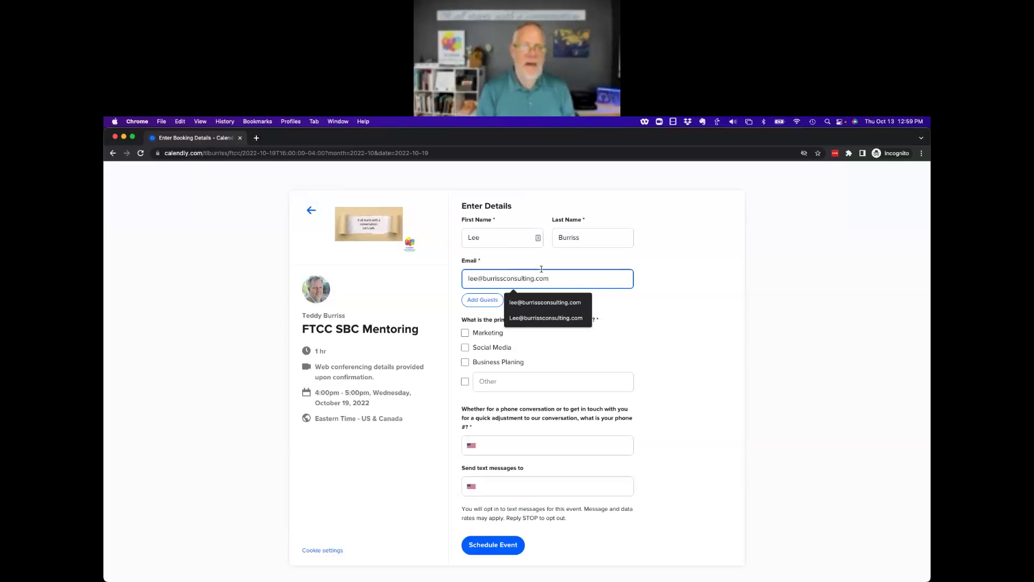
left_click(667, 304)
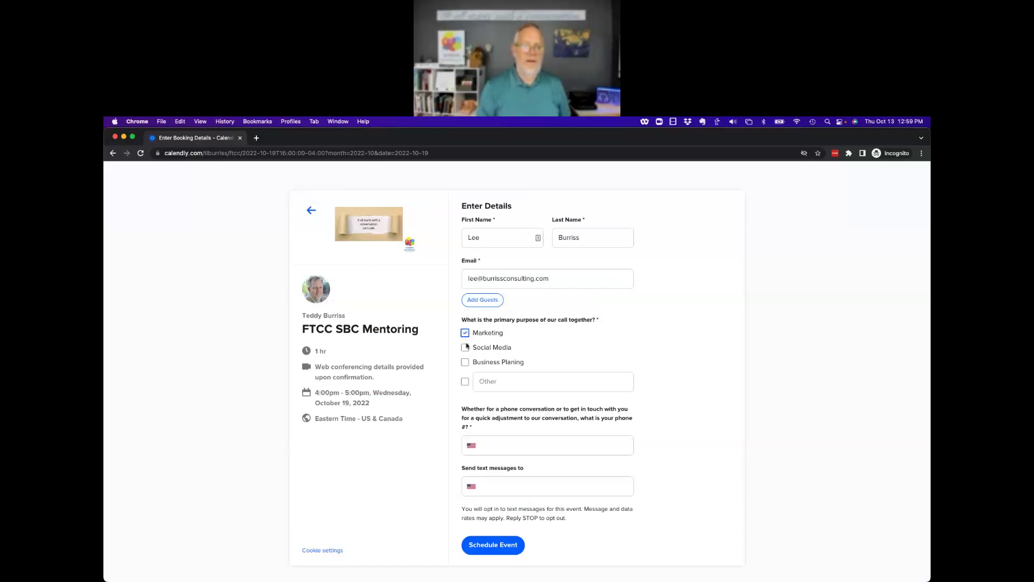
left_click(506, 446)
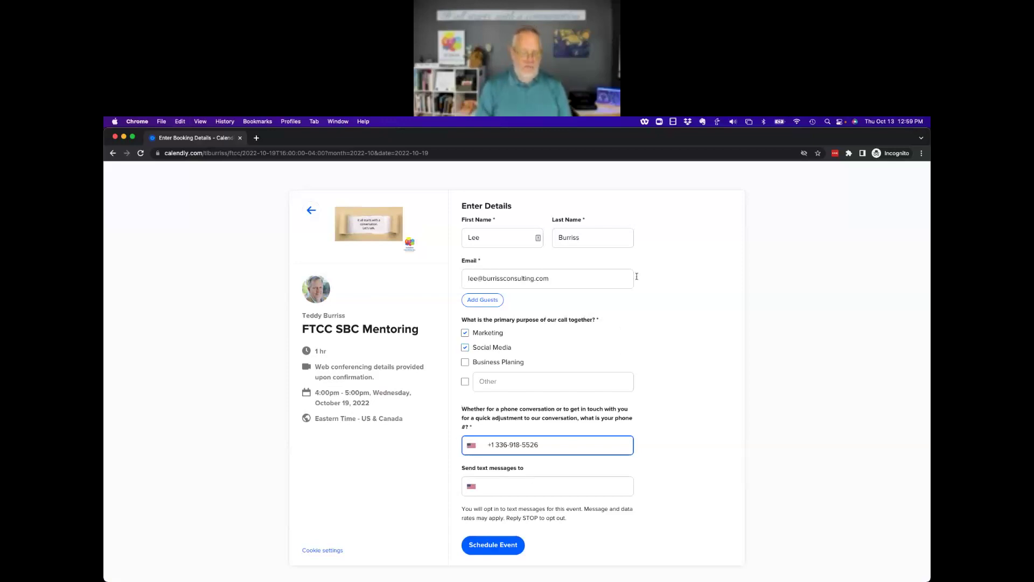
left_click(505, 487)
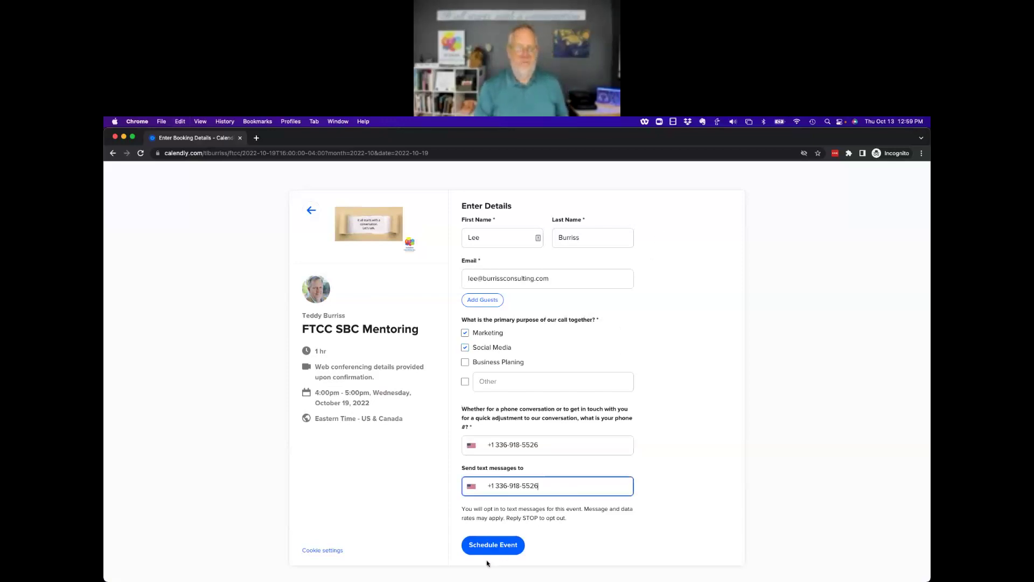
left_click(490, 546)
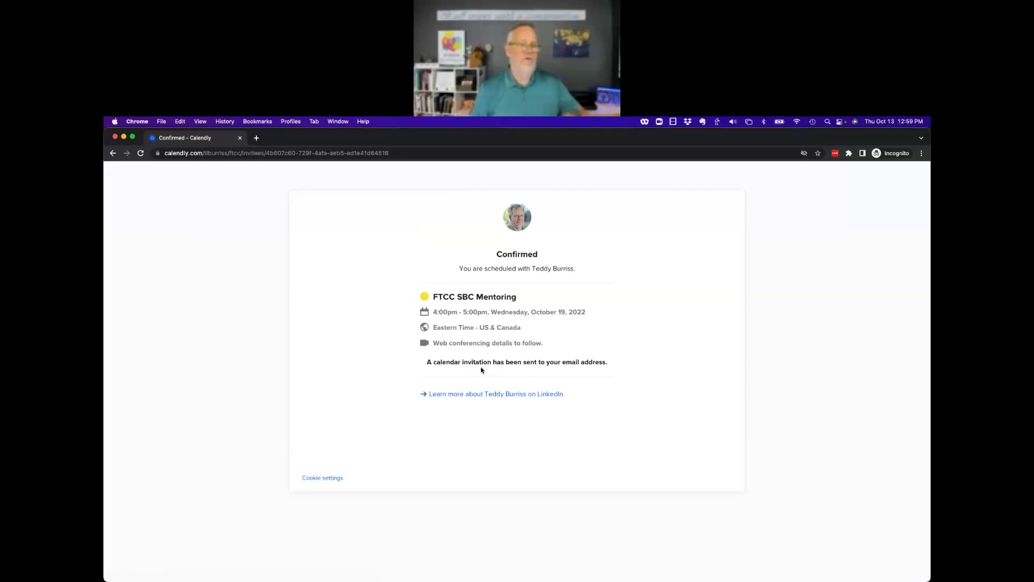
Close the booking window and refresh the Gmail inbox to fetch Calendly's new-event email.
left_click_drag(477, 362, 625, 365)
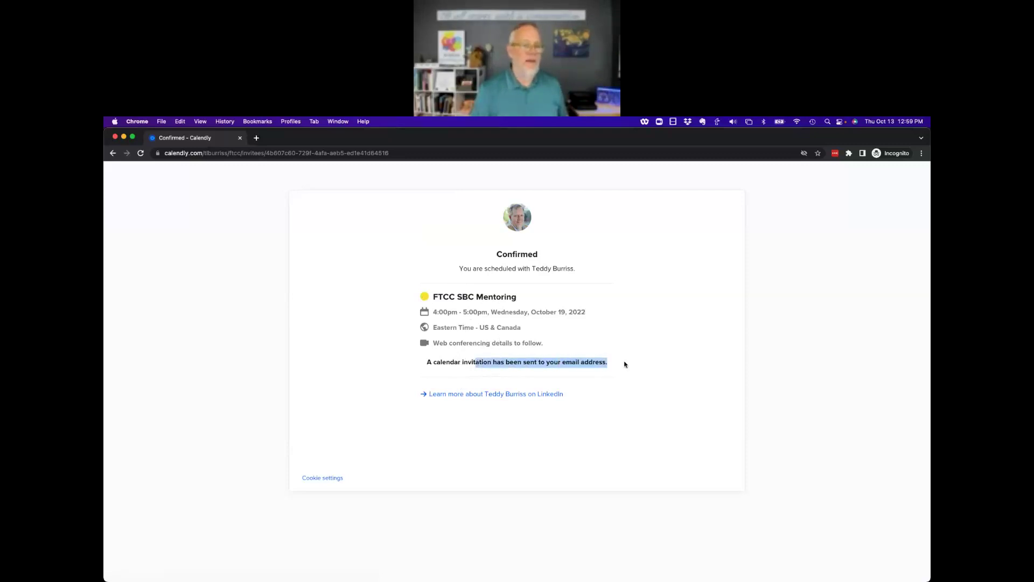
left_click(115, 138)
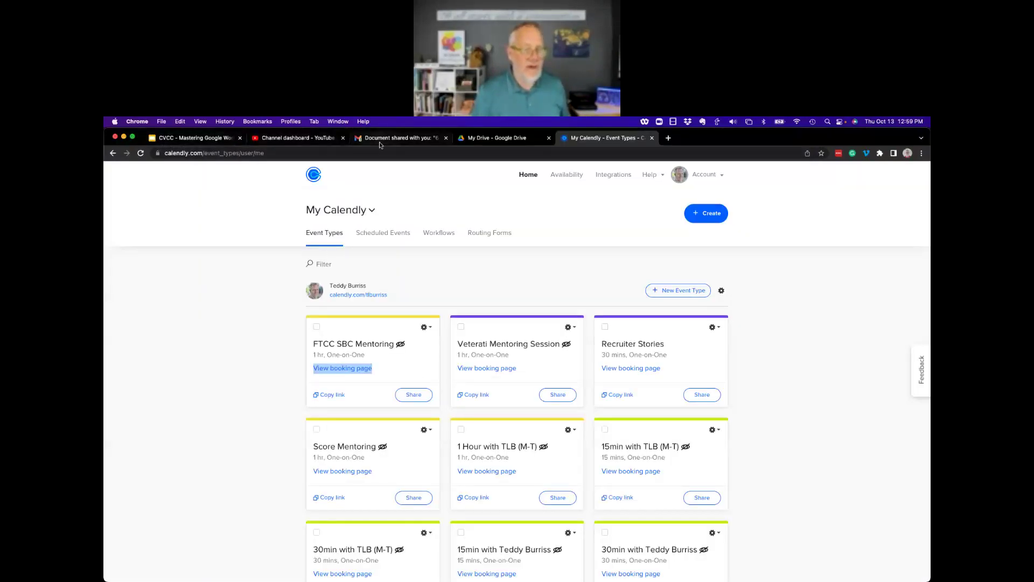
left_click(409, 139)
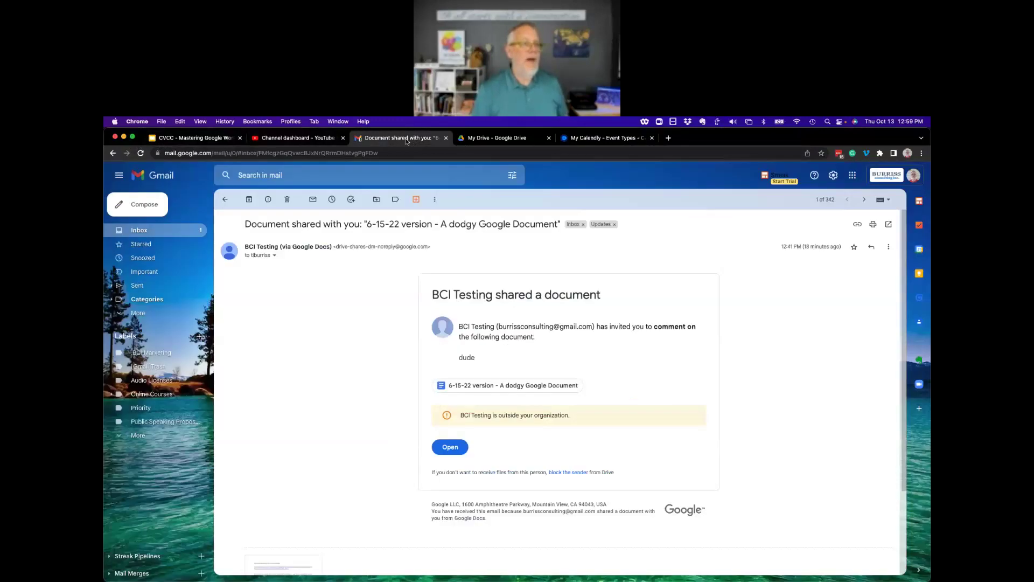
left_click(160, 242)
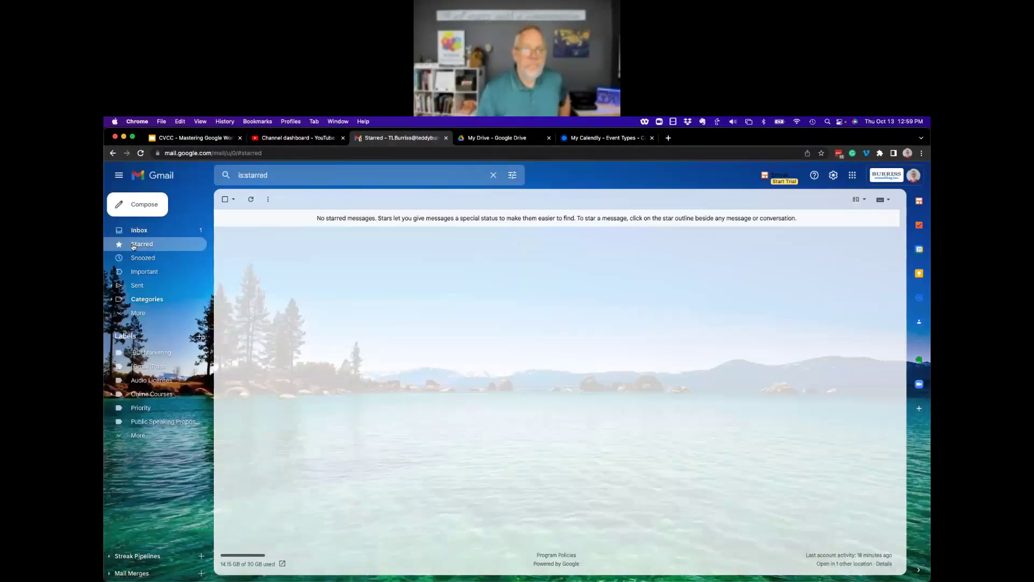
left_click(141, 231)
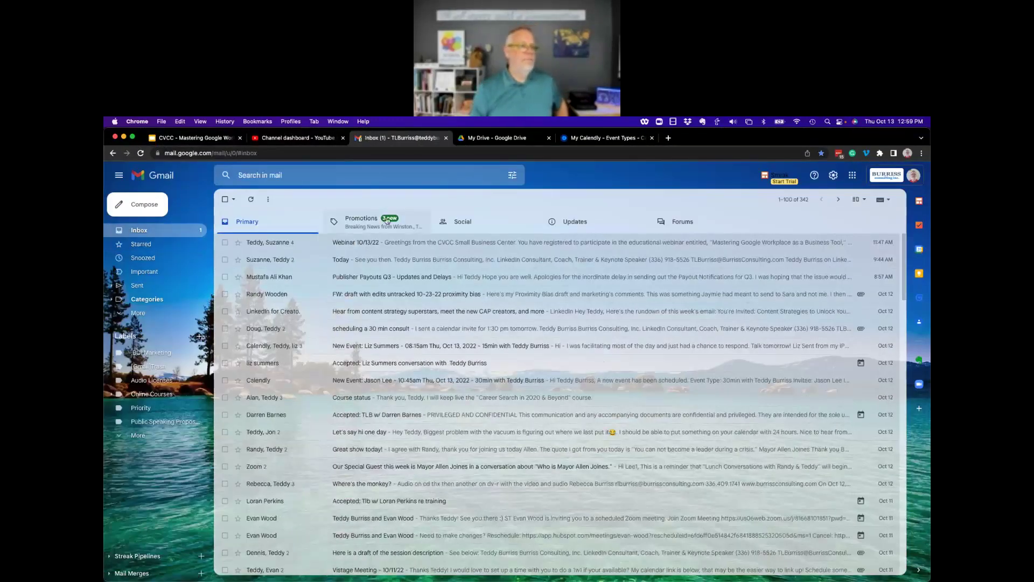
left_click(252, 200)
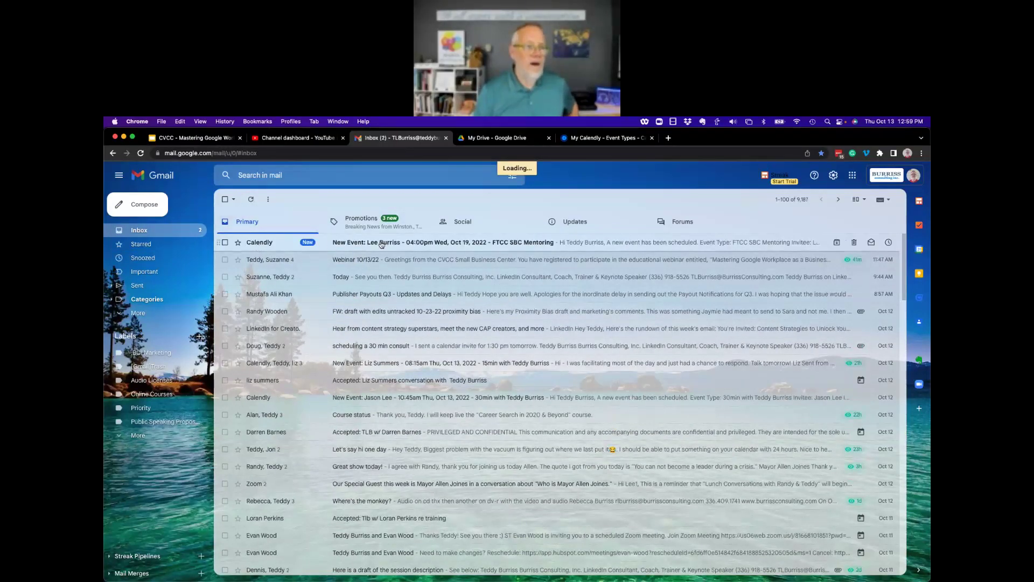
Open Google Calendar from the Google apps grid.
mouse_move(261, 248)
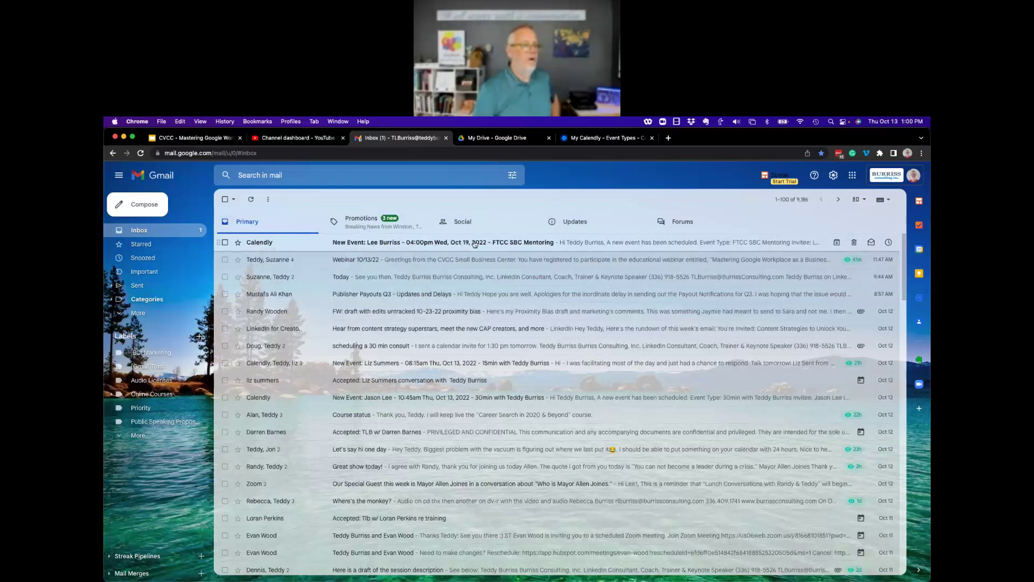
left_click(851, 176)
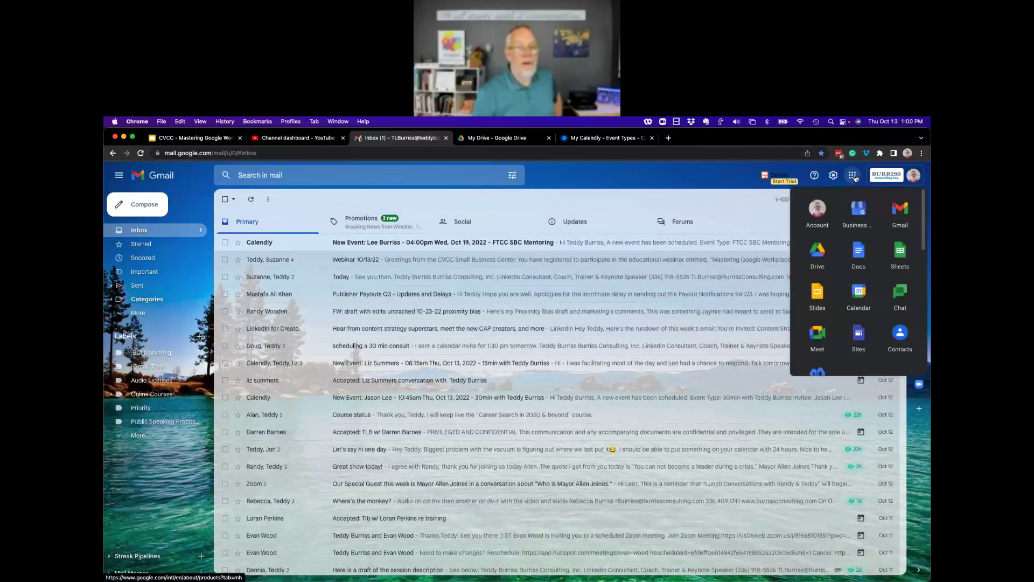
left_click(861, 299)
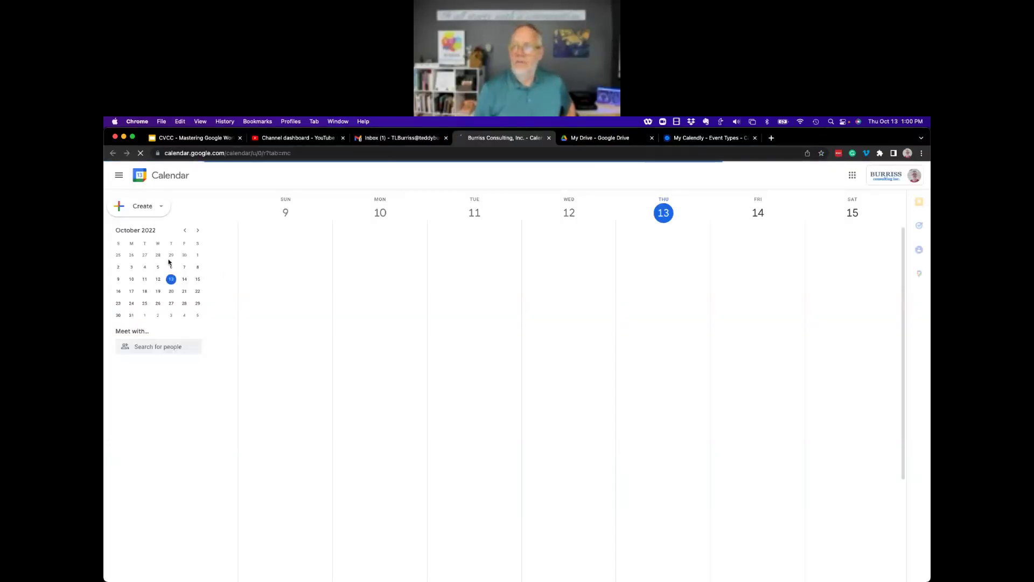
Jump to October 16–22 and inspect the 4pm Wednesday FTCC SBC Mentoring event's booking answers.
left_click(157, 291)
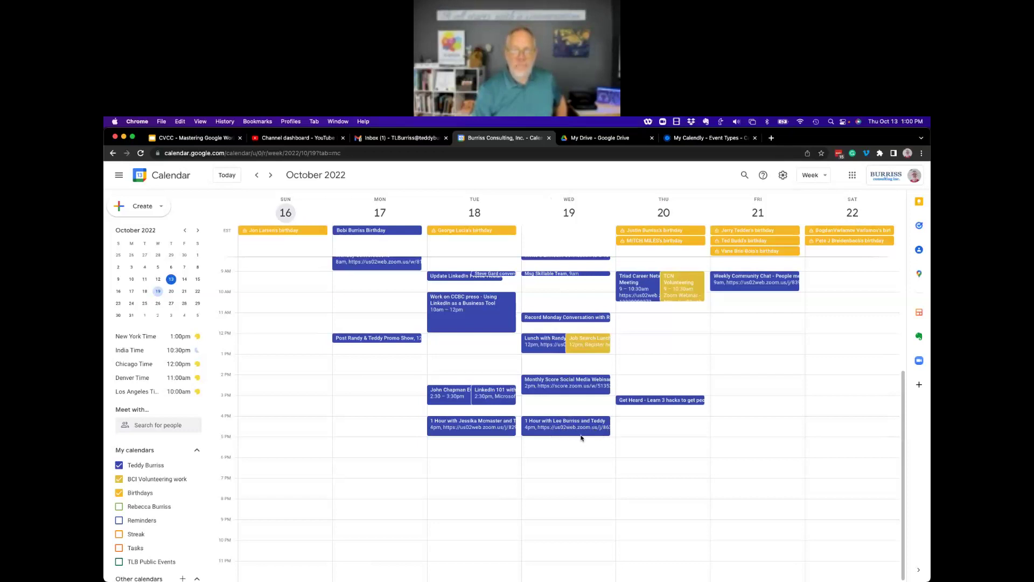
left_click(566, 428)
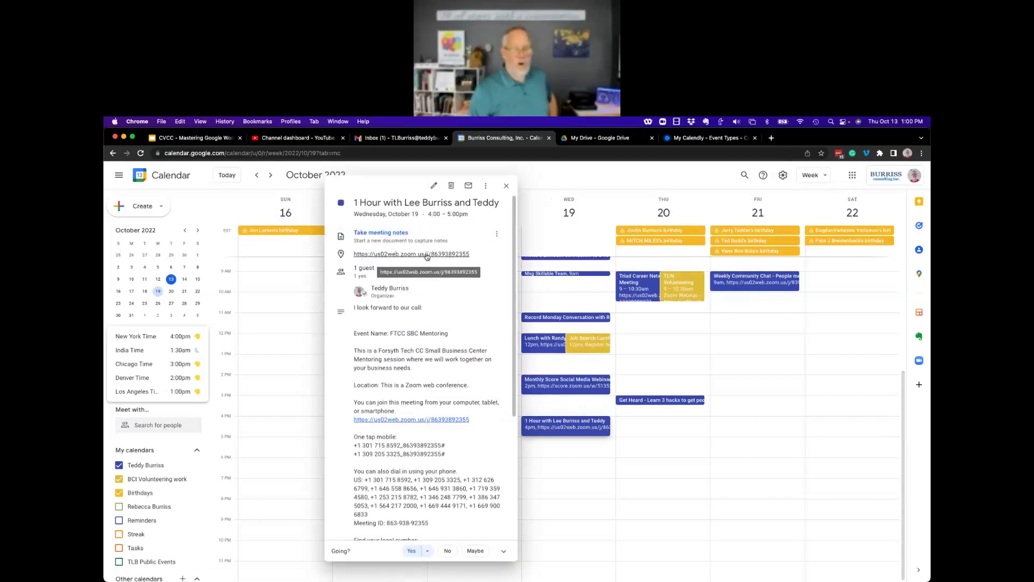
scroll(446, 344, "down", 3)
scroll(446, 344, "down", 3)
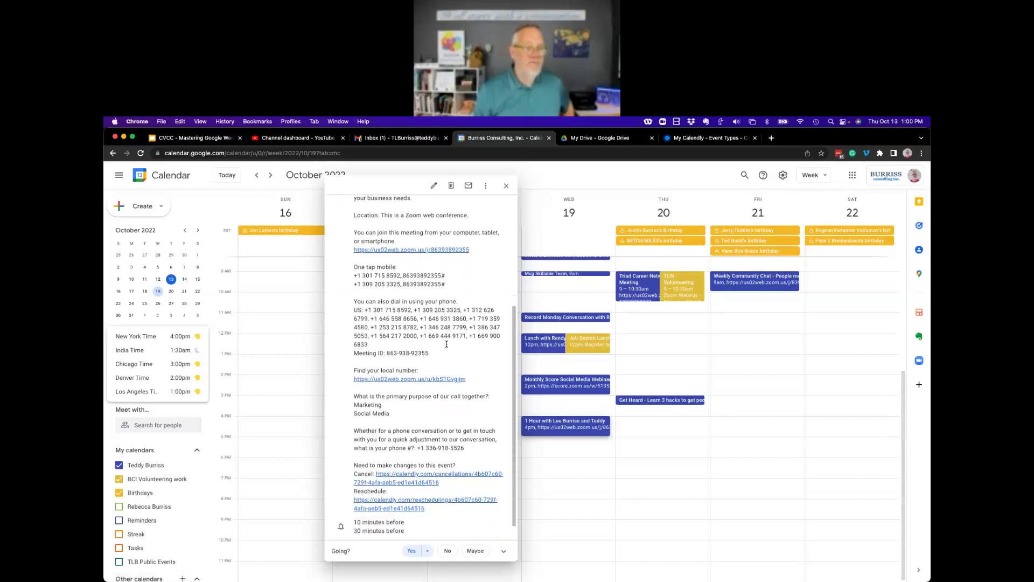
left_click_drag(355, 380, 474, 432)
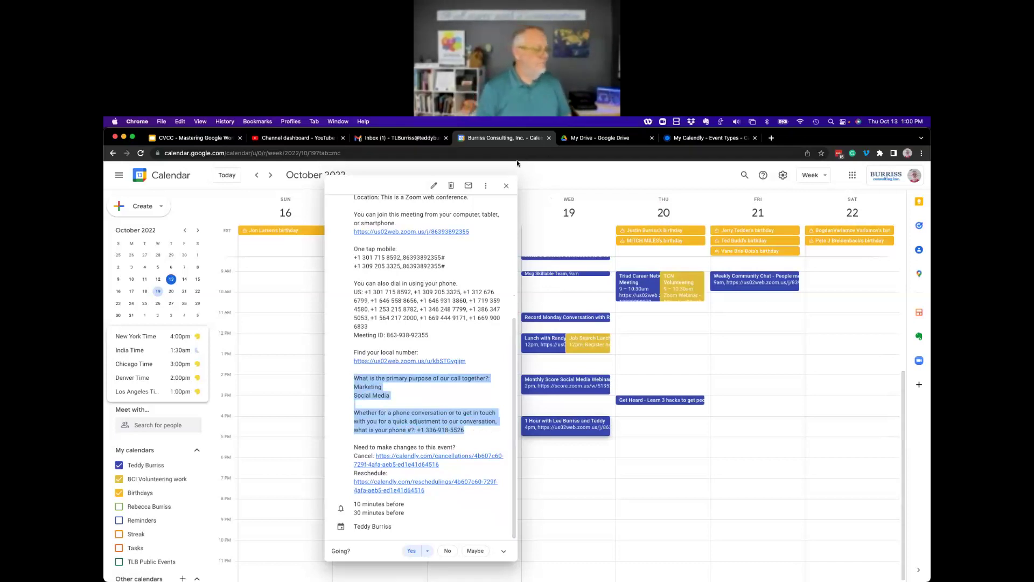
left_click(507, 185)
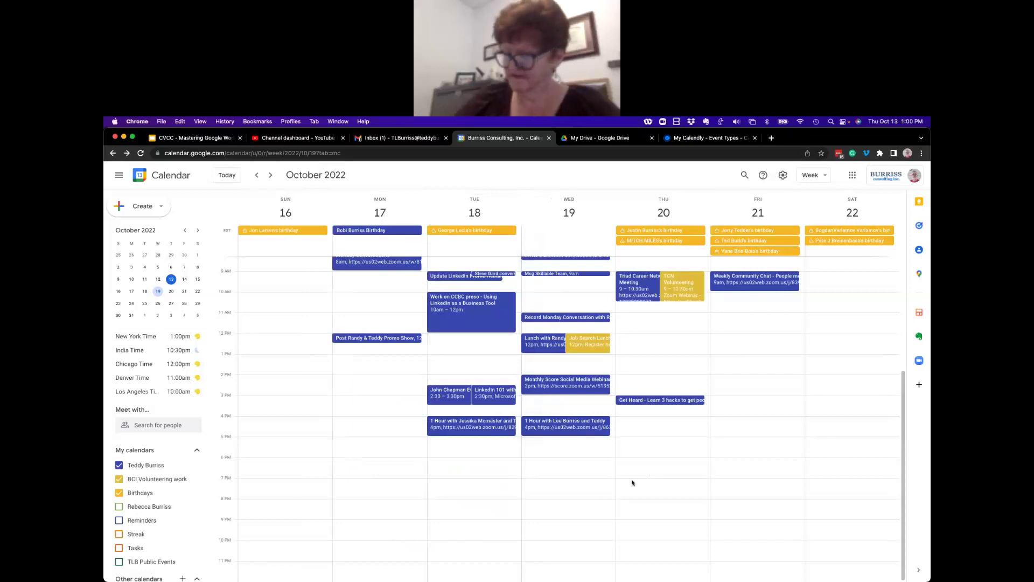